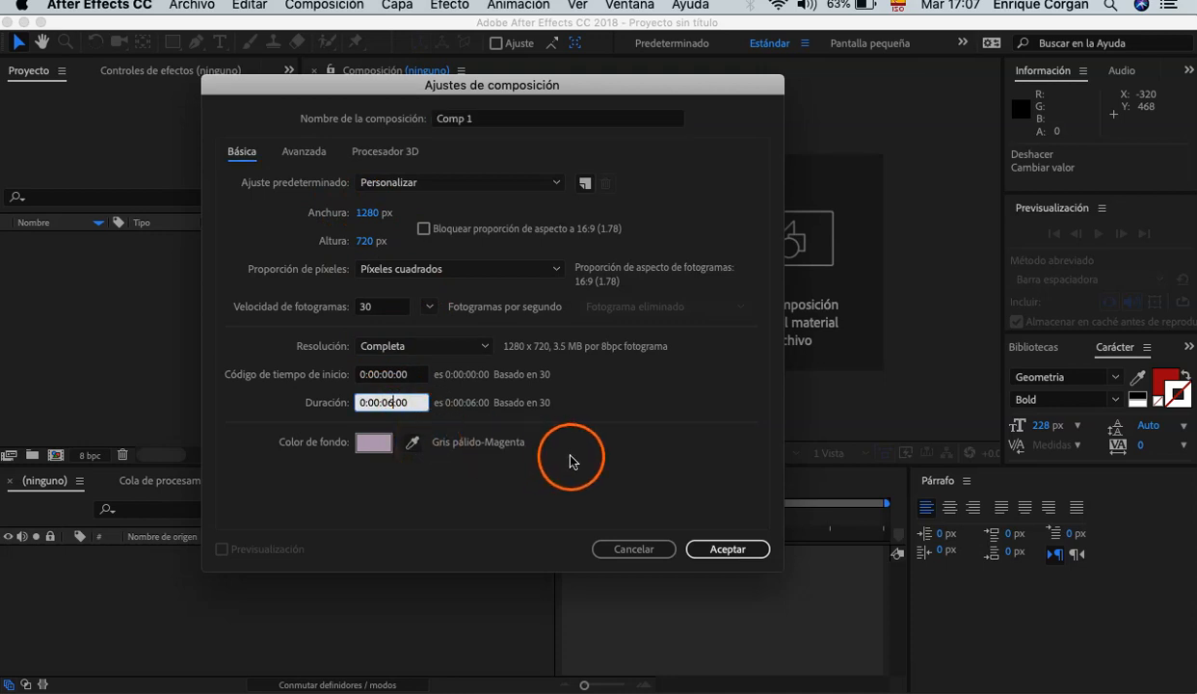
# Step: Create the composition Comp 1 at 1280 × 720 px and 30 fps with a 6-second duration
pyautogui.click(734, 551)
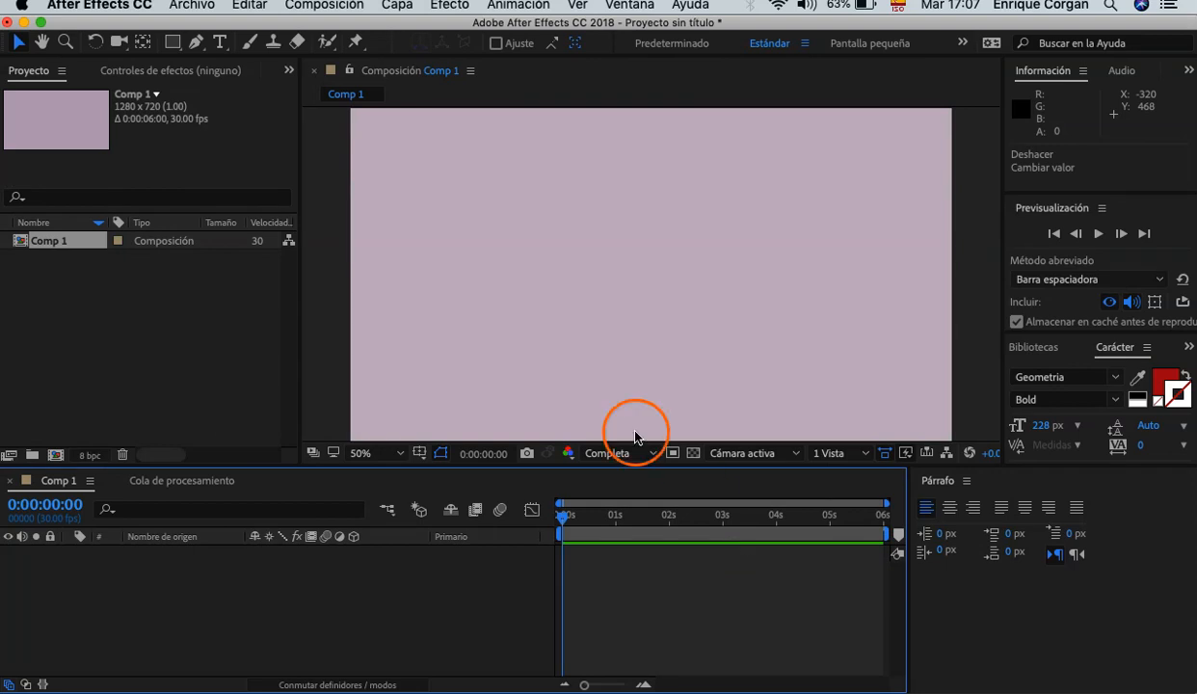
pyautogui.click(328, 264)
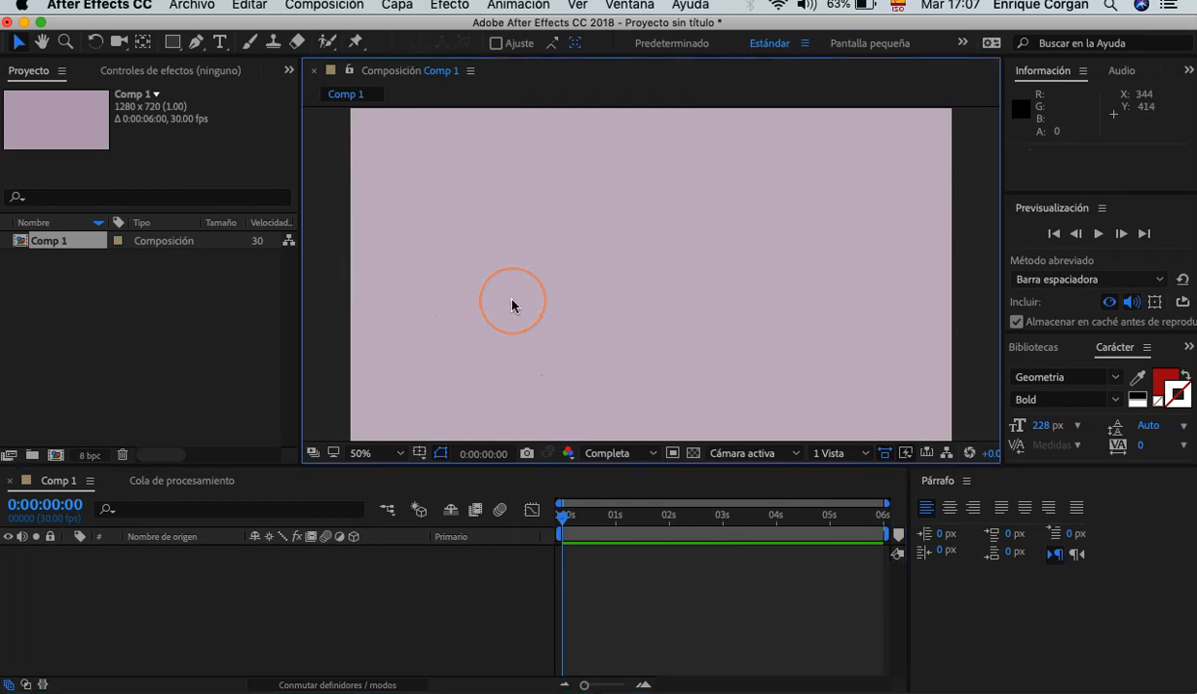
pyautogui.press(',')
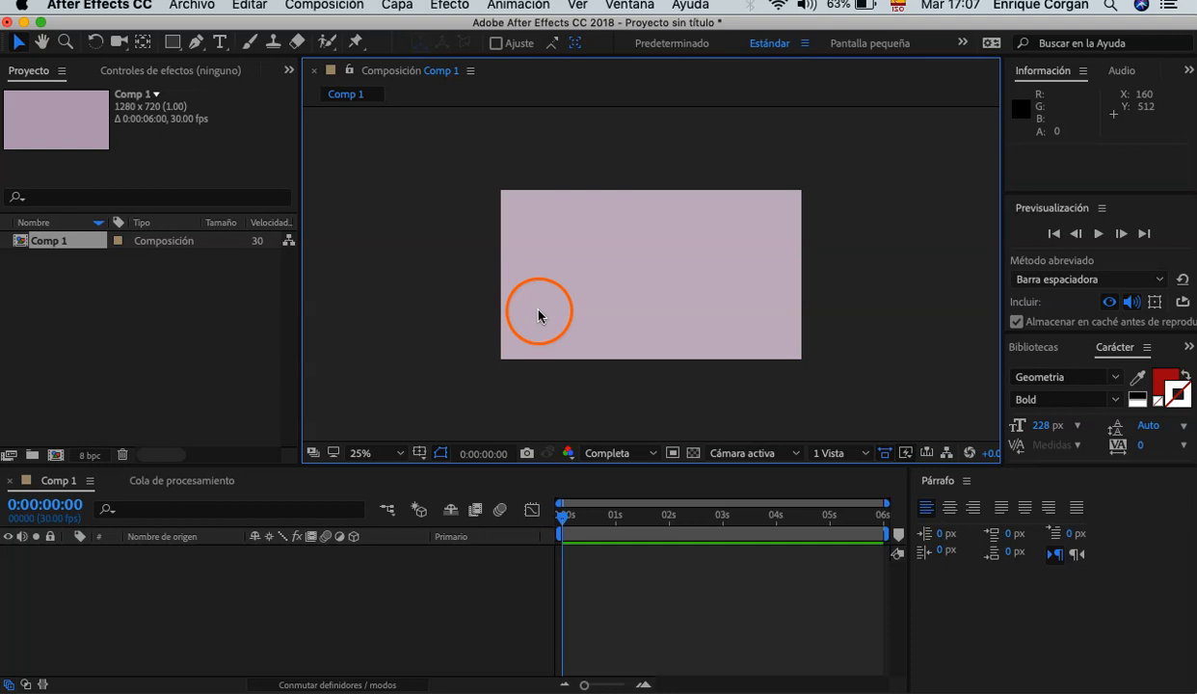
pyautogui.press('z')
pyautogui.click(536, 316)
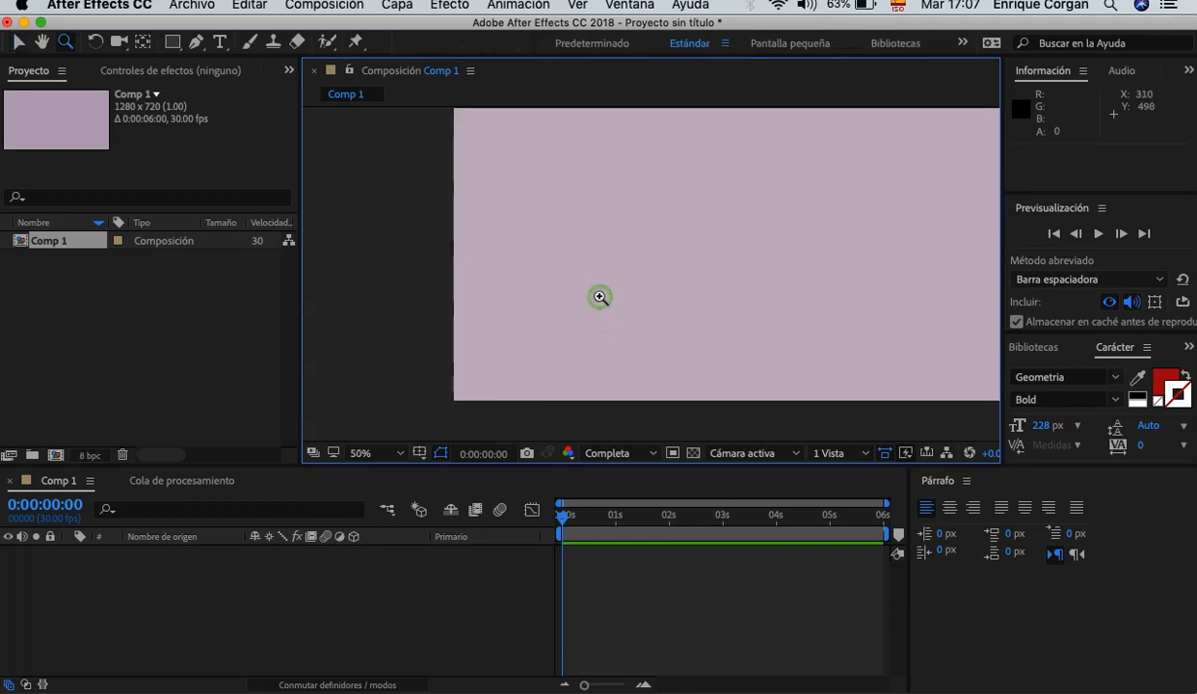
pyautogui.rightClick(565, 340)
pyautogui.click(529, 358)
pyautogui.press('v')
pyautogui.click(495, 348)
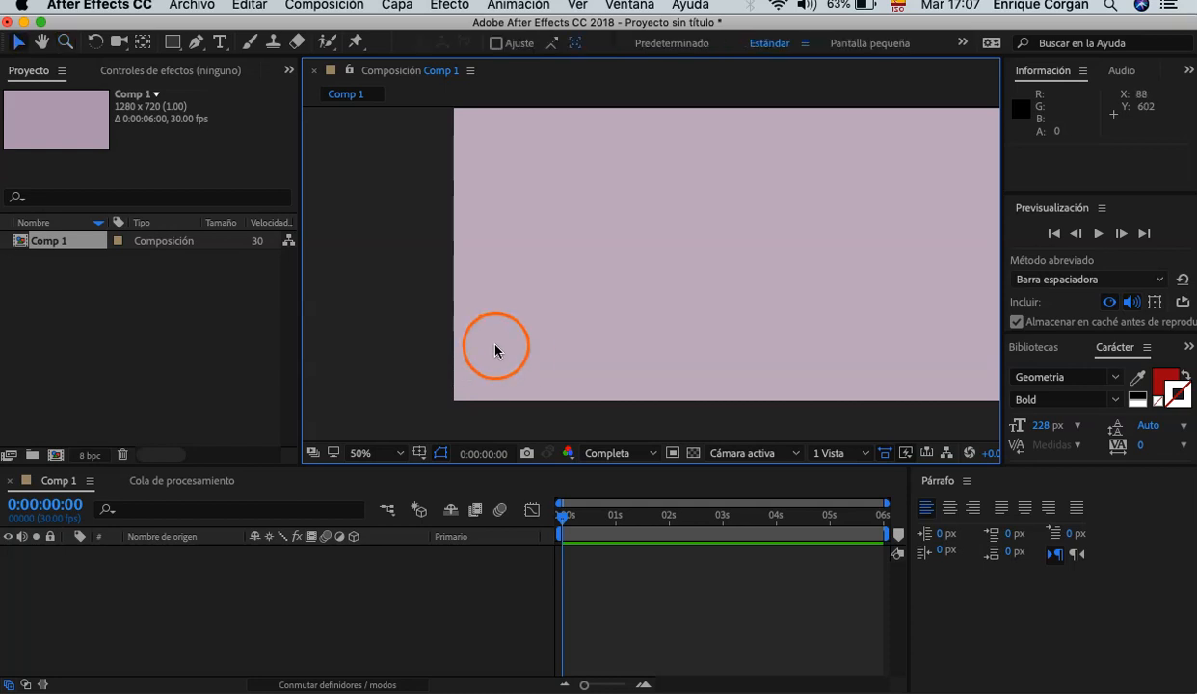
pyautogui.press(',')
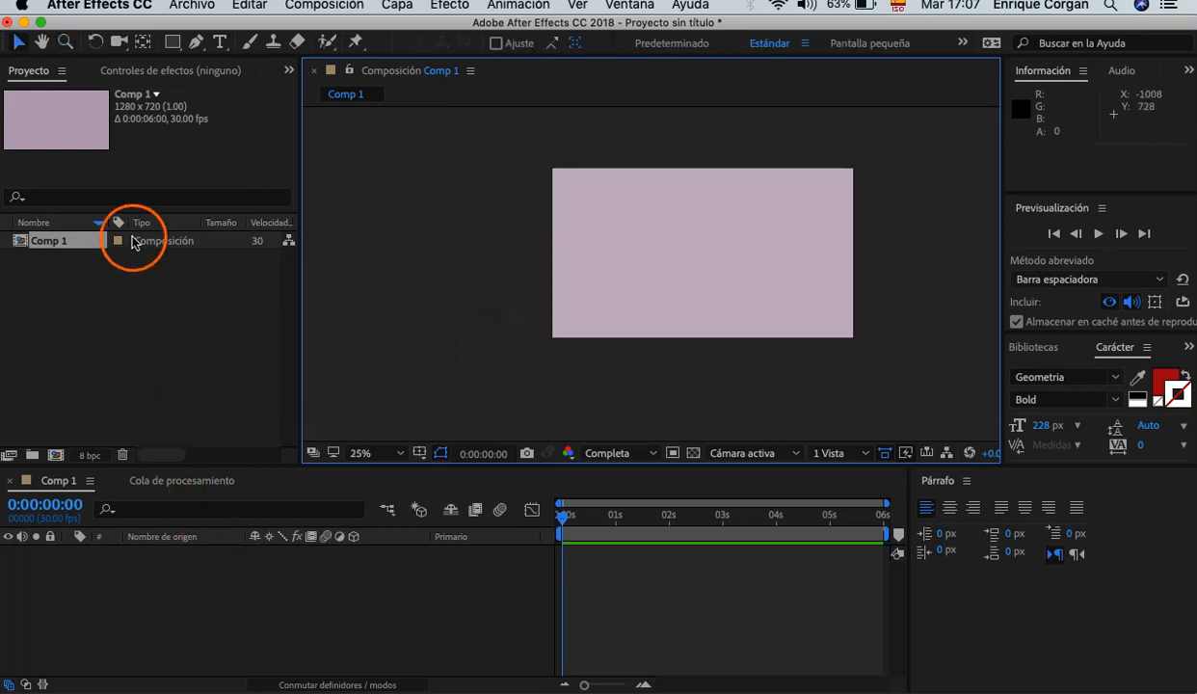
# Step: Add the text "Animación" to the composition and move it inside the frame to about position 28, 336
pyautogui.click(220, 45)
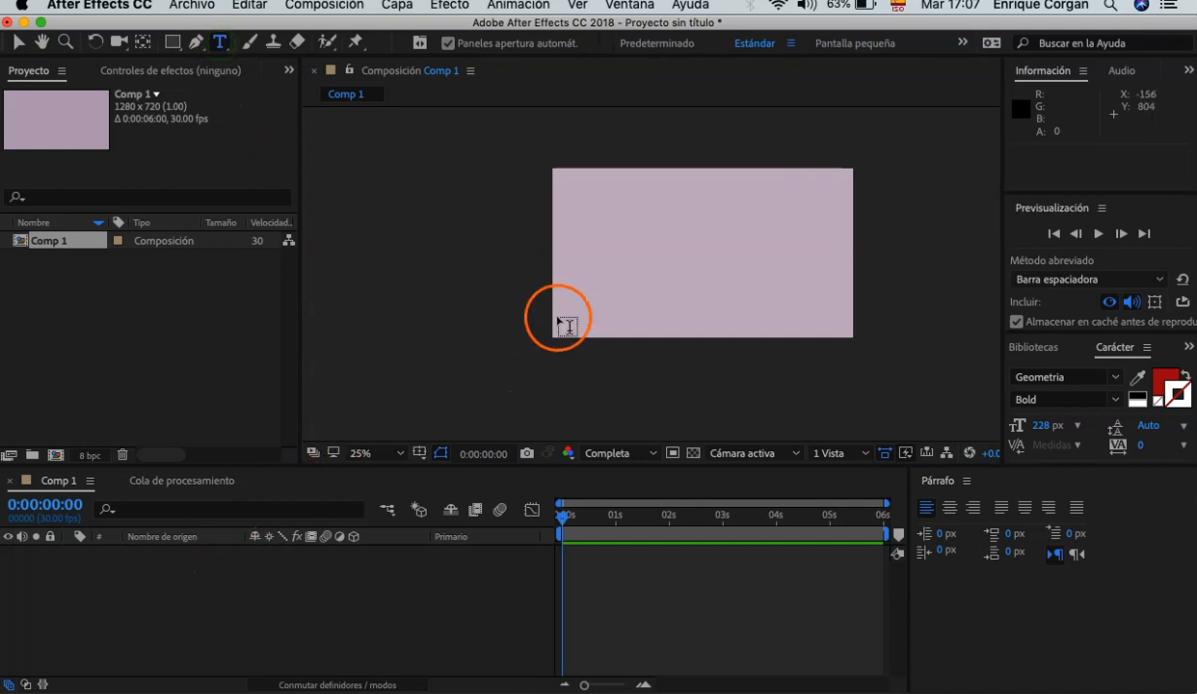
pyautogui.click(592, 237)
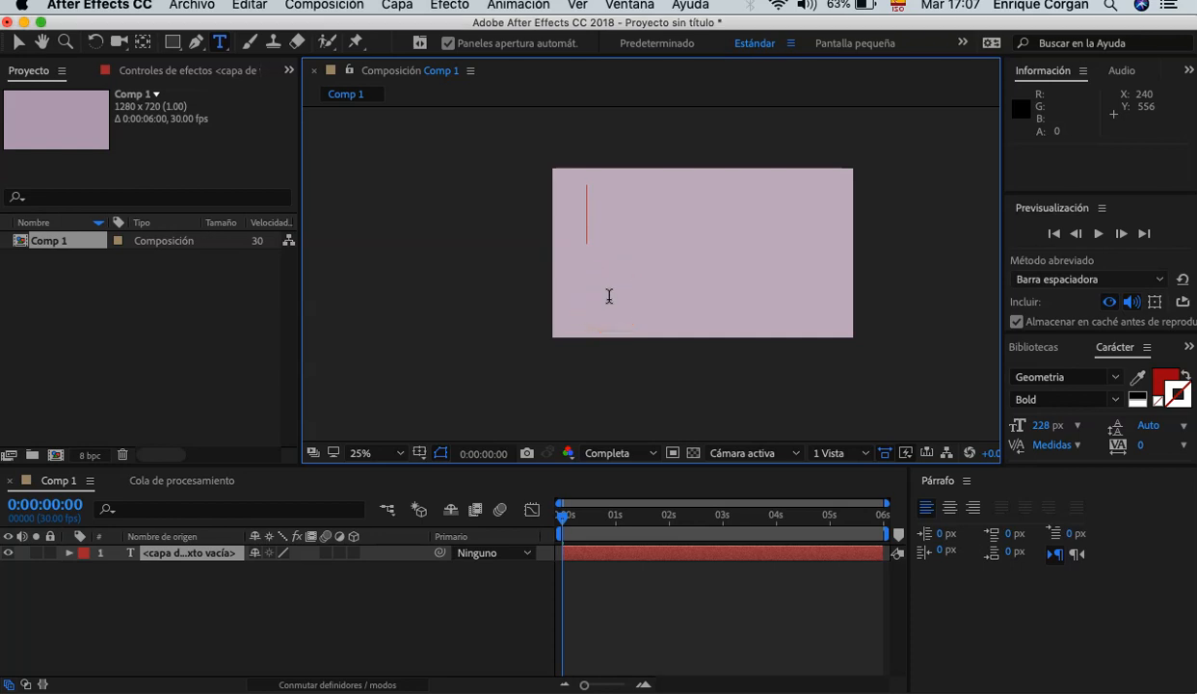
pyautogui.write('An')
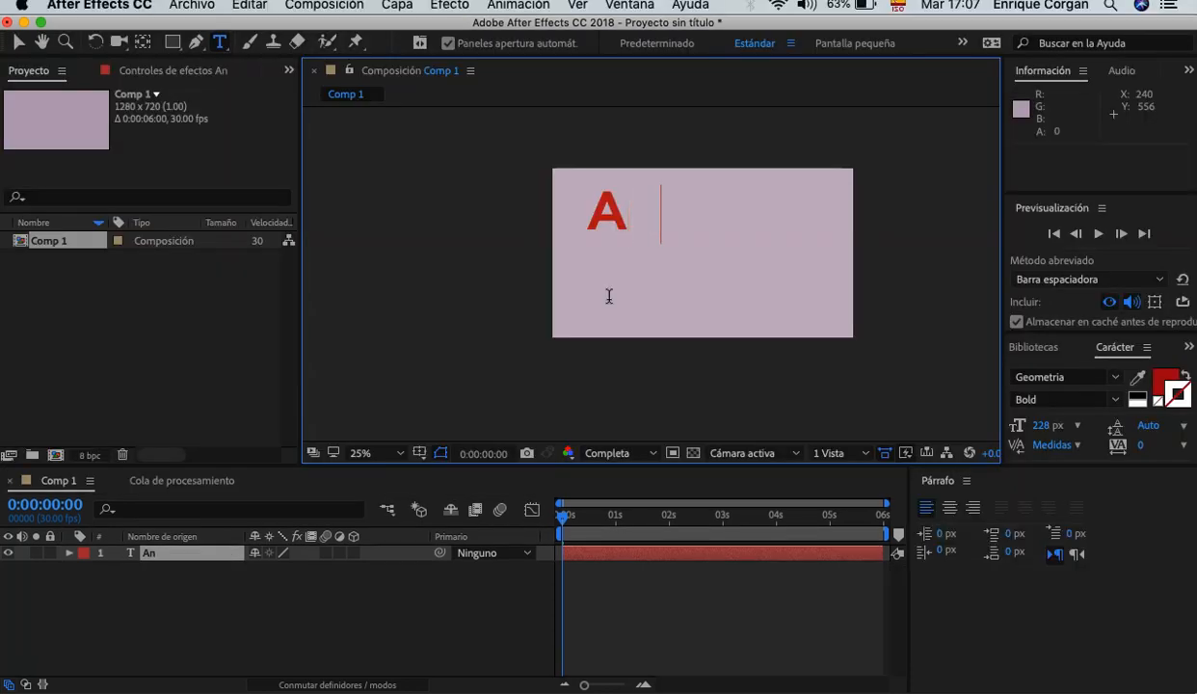
pyautogui.write('imación')
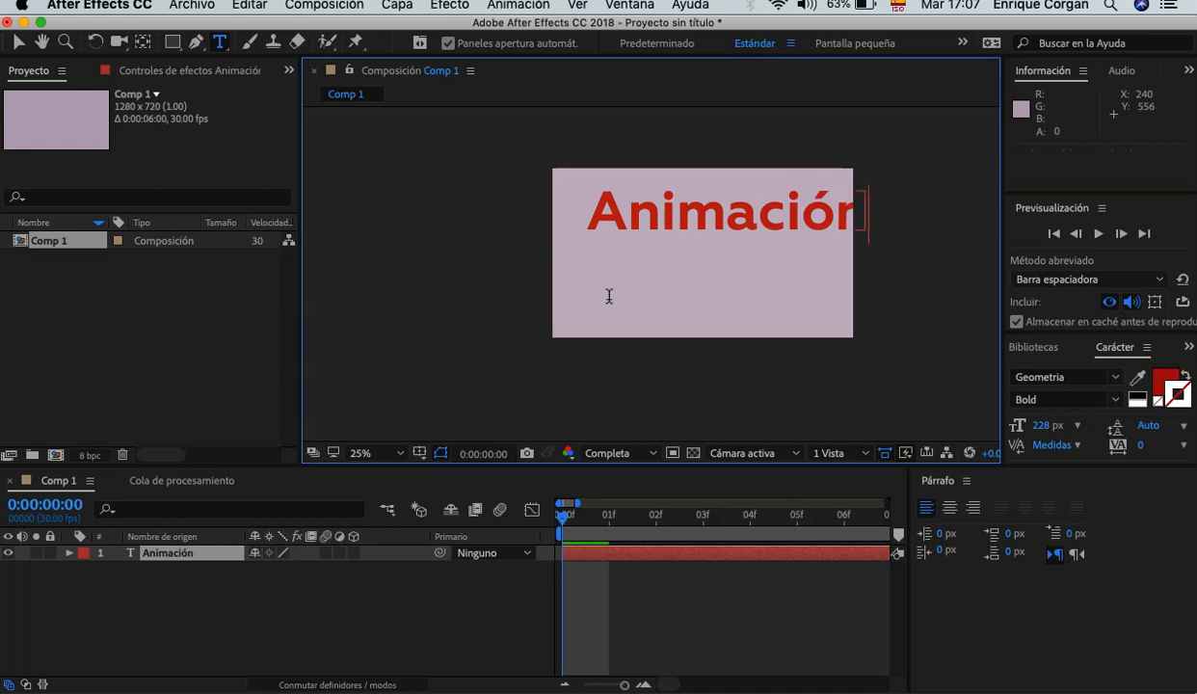
pyautogui.click(19, 42)
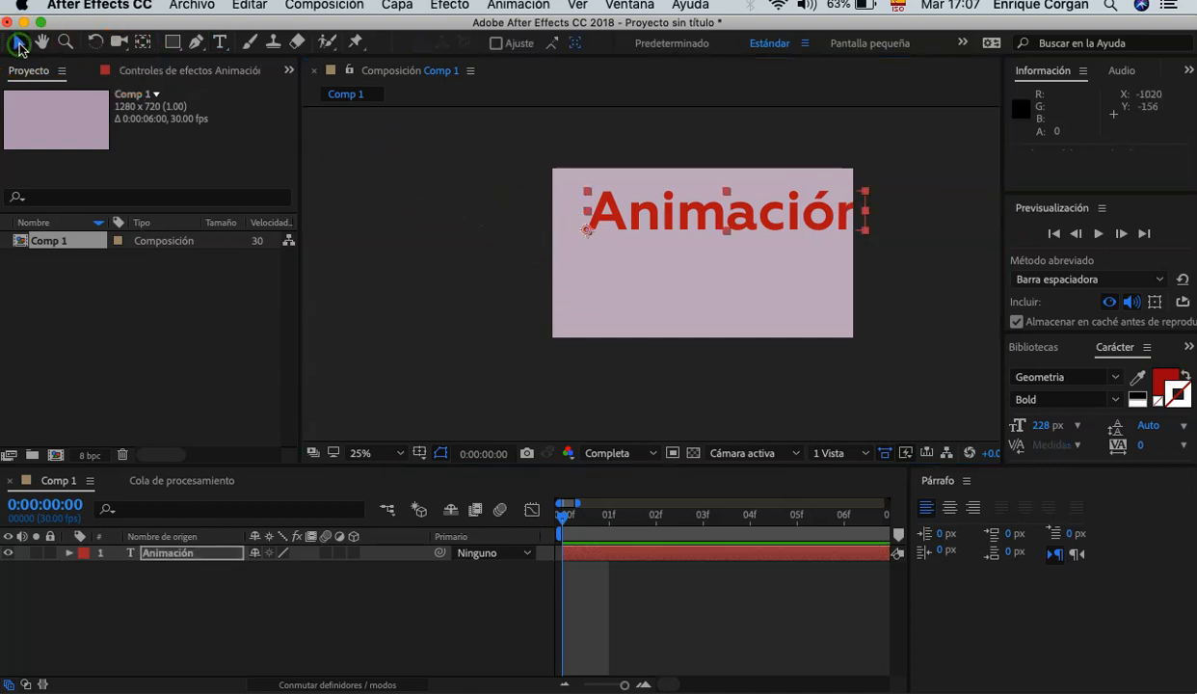
pyautogui.moveTo(682, 212); pyautogui.dragTo(655, 236)
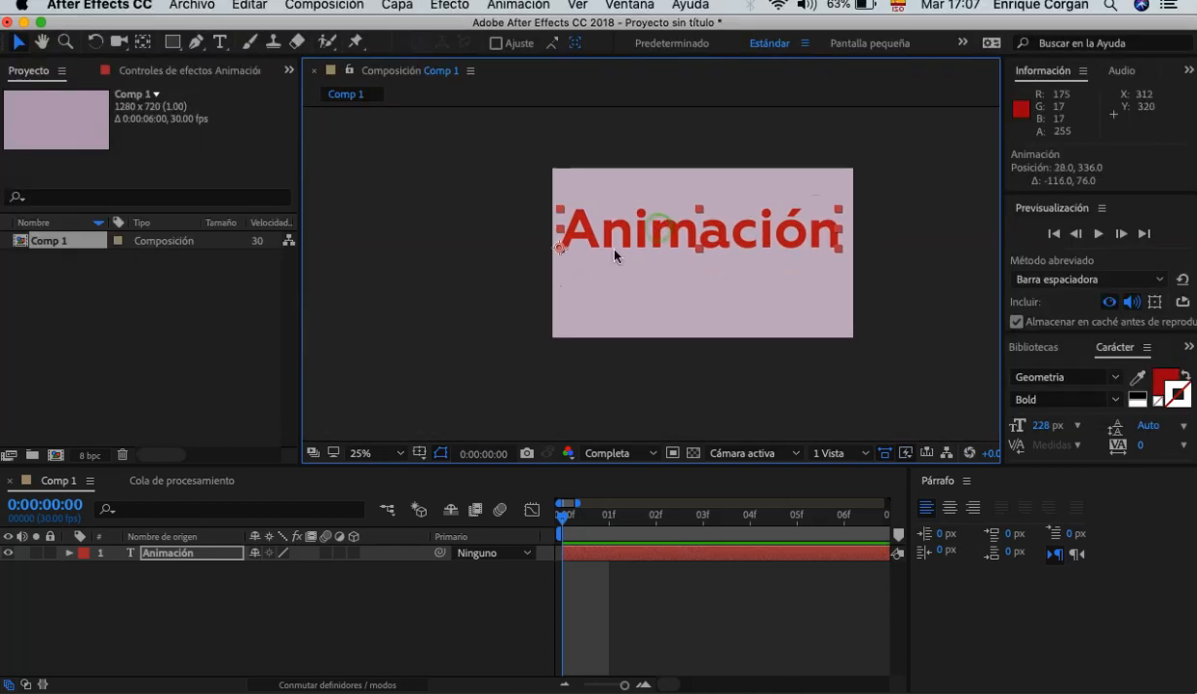
pyautogui.click(517, 300)
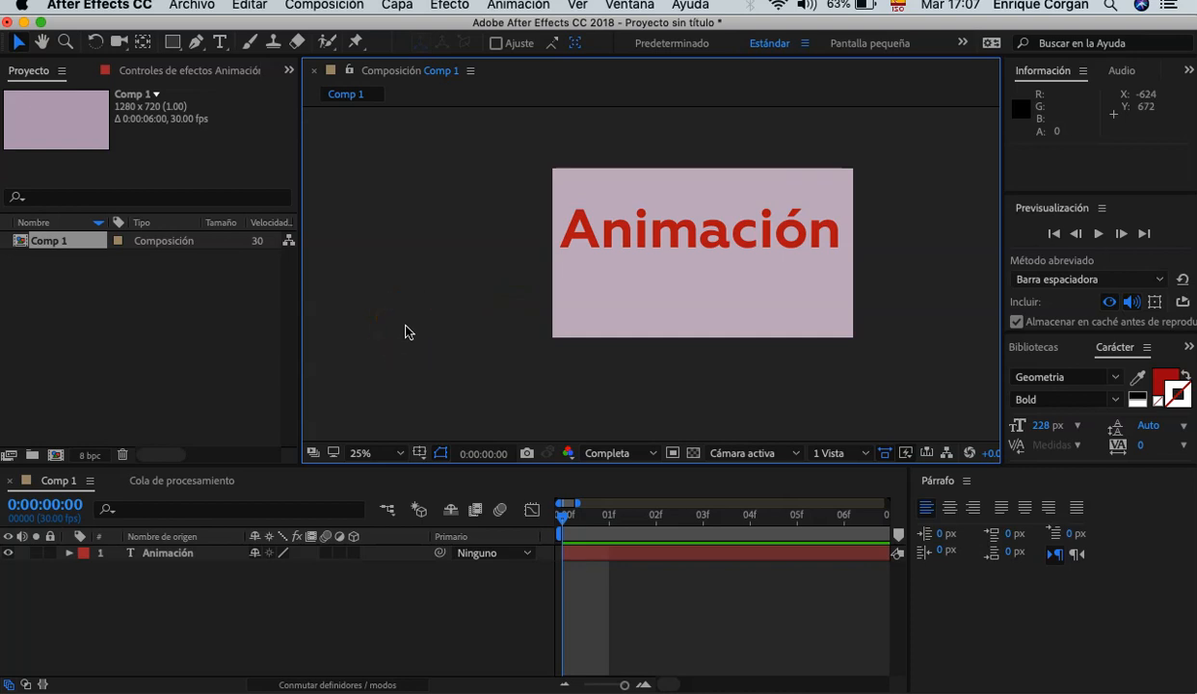
# Step: Add a second, separate text layer reading "En 3D" below the word "Animación"
pyautogui.press('t')
pyautogui.moveTo(564, 306); pyautogui.dragTo(598, 289)
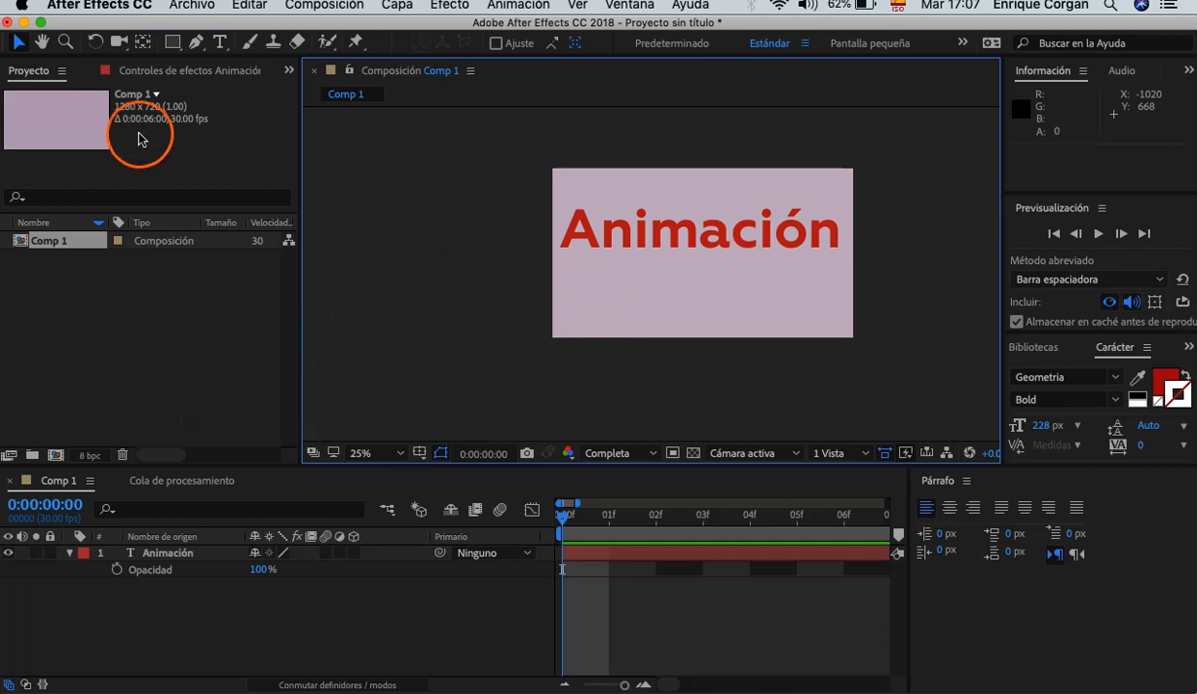
pyautogui.click(220, 41)
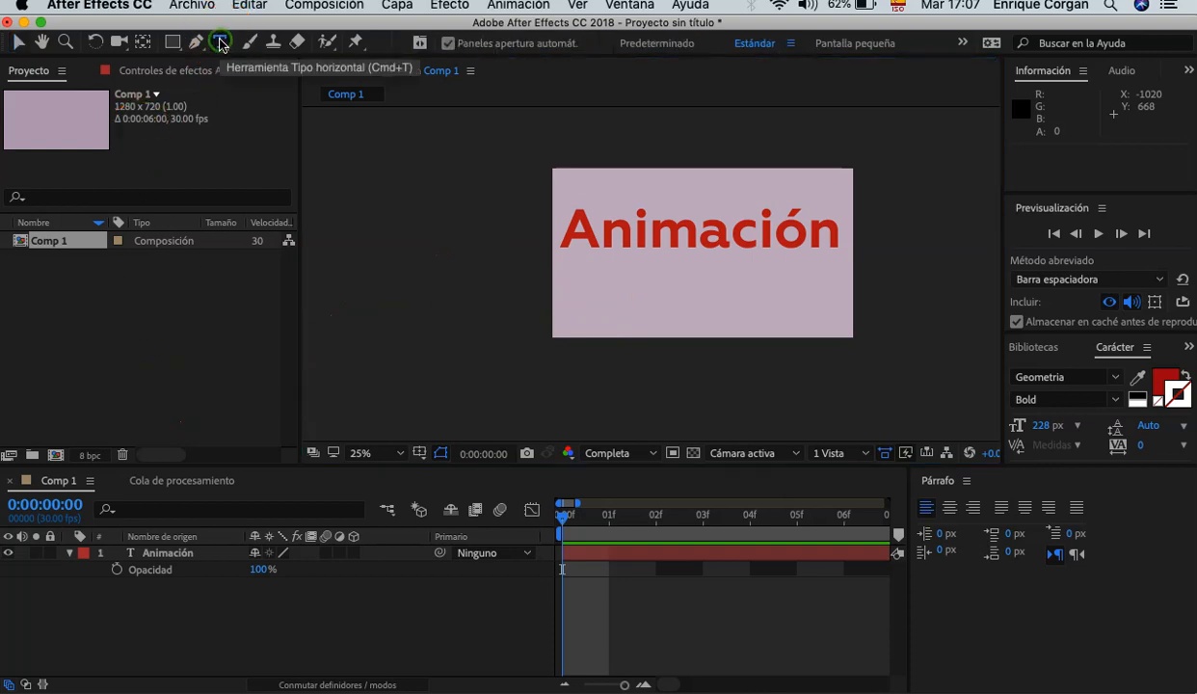
pyautogui.click(606, 283)
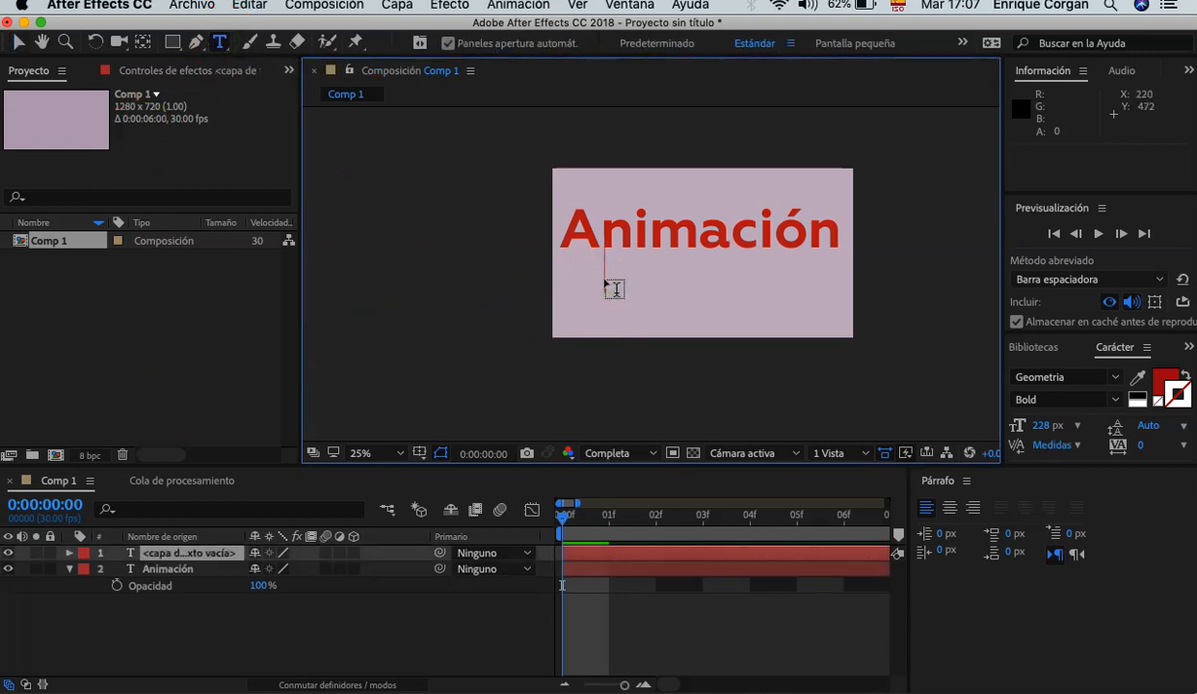
pyautogui.write('En')
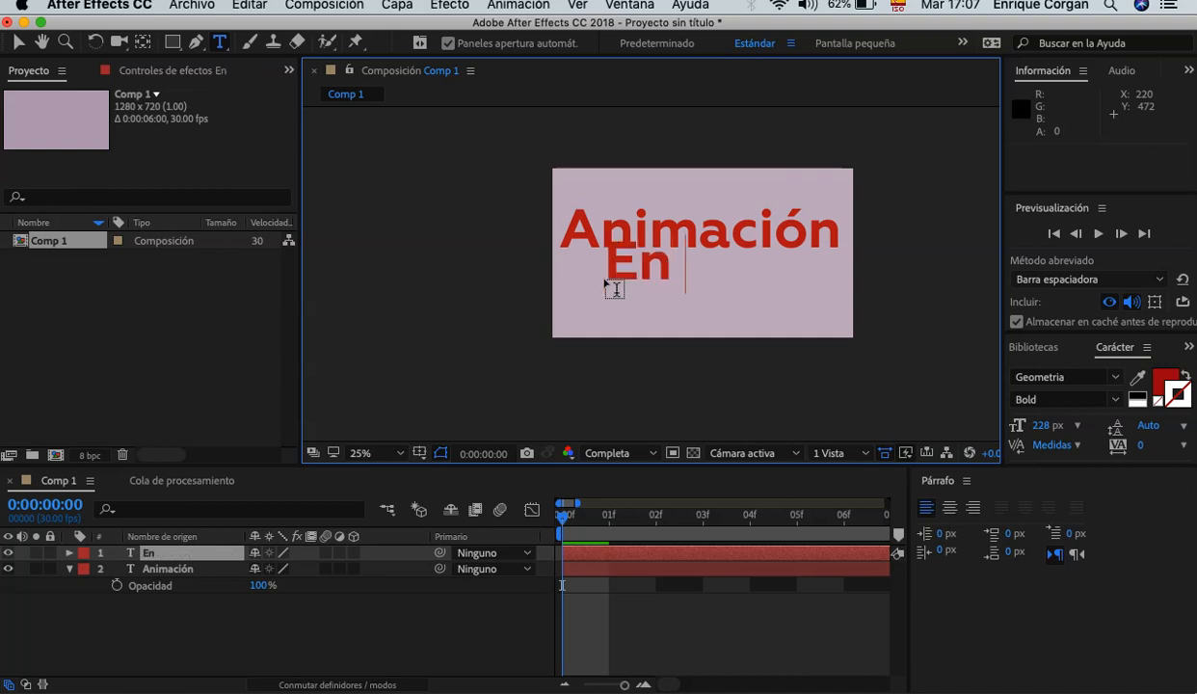
pyautogui.write(' 3D')
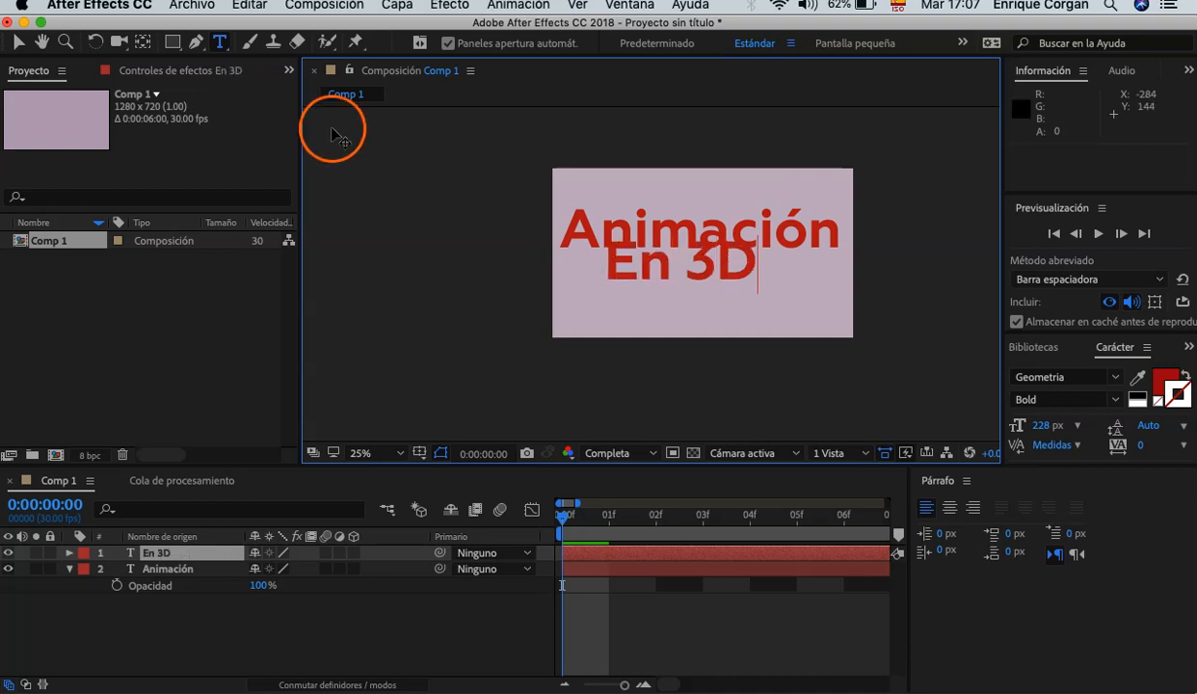
# Step: Move the "En 3D" text down and to the right, beneath "Animación", to position 268, 600
pyautogui.click(16, 43)
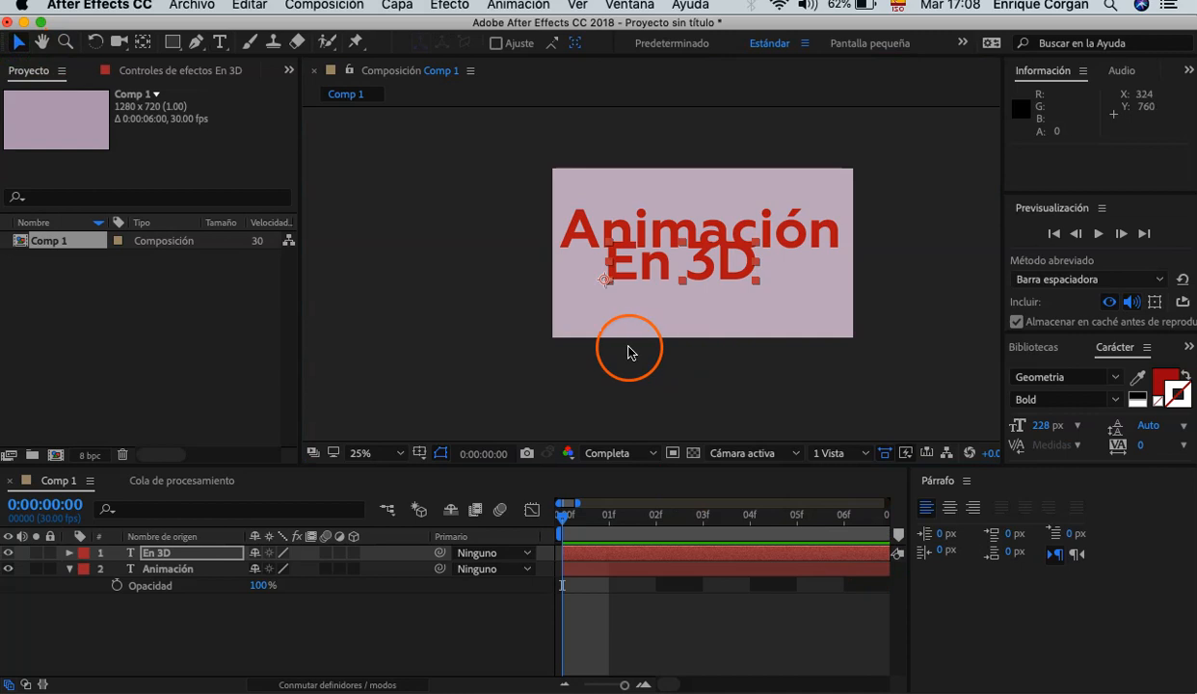
pyautogui.moveTo(627, 353); pyautogui.dragTo(622, 316)
pyautogui.hotkey('shift', 'Down')
pyautogui.hotkey('shift', 'Down')
pyautogui.hotkey('shift', 'Down')
pyautogui.hotkey('shift', 'Down')
pyautogui.hotkey('shift', 'Down')
pyautogui.hotkey('shift', 'Down')
pyautogui.hotkey('shift', 'Down')
pyautogui.hotkey('shift', 'Down')
pyautogui.hotkey('shift', 'Down')
pyautogui.hotkey('shift', 'Down')
pyautogui.hotkey('shift', 'Down')
pyautogui.hotkey('shift', 'Right')
pyautogui.hotkey('shift', 'Right')
pyautogui.press('Right')
pyautogui.press('Right')
pyautogui.press('Right')
pyautogui.press('Right')
pyautogui.hotkey('shift', 'Right')
pyautogui.hotkey('shift', 'Right')
pyautogui.press('Right')
pyautogui.press('Right')
pyautogui.press('Right')
pyautogui.press('Right')
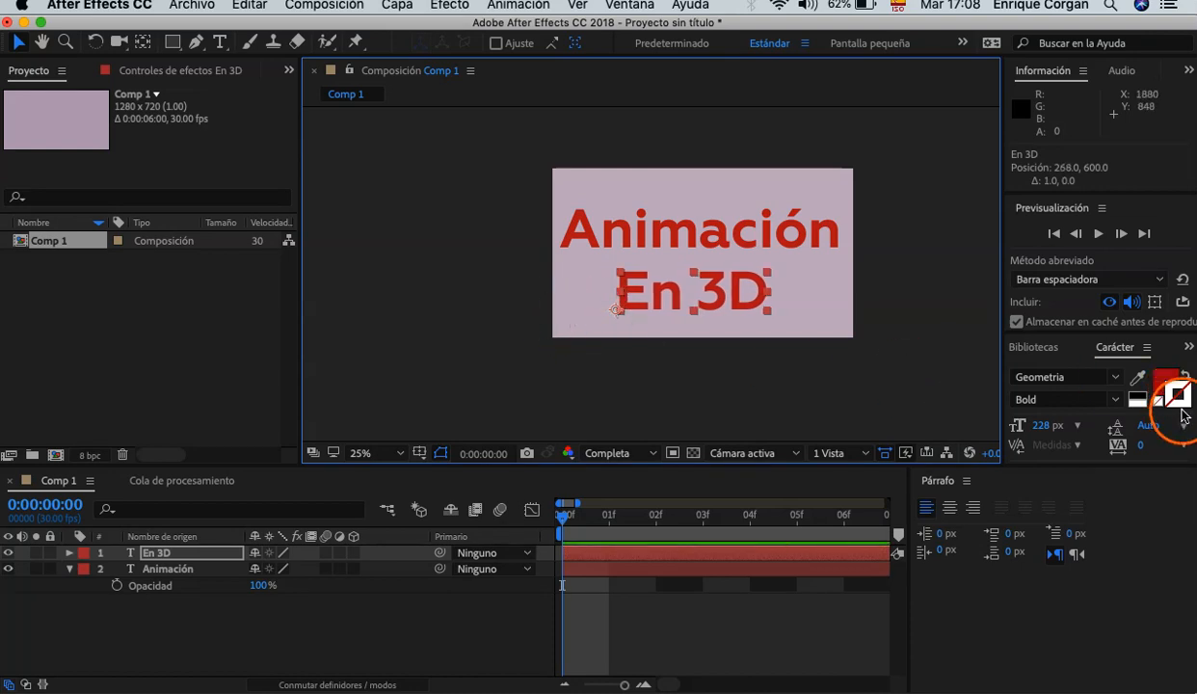
# Step: Change the fill colour of the "En 3D" text to dark grey 535353
pyautogui.click(1164, 380)
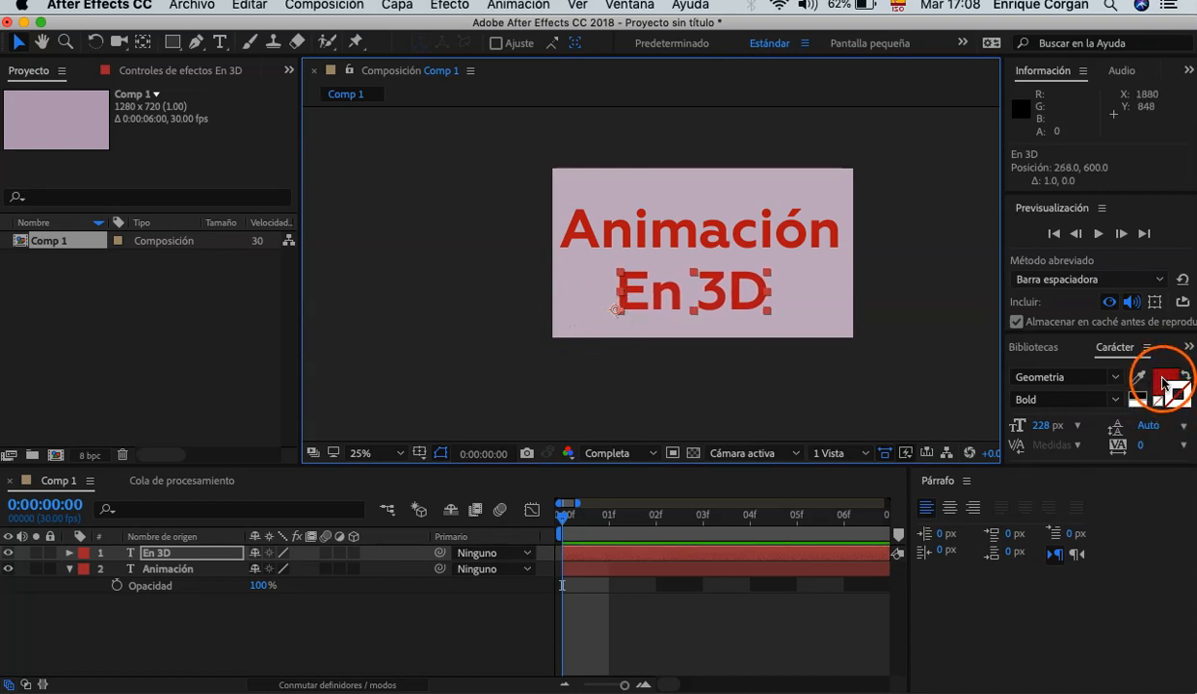
pyautogui.click(1163, 382)
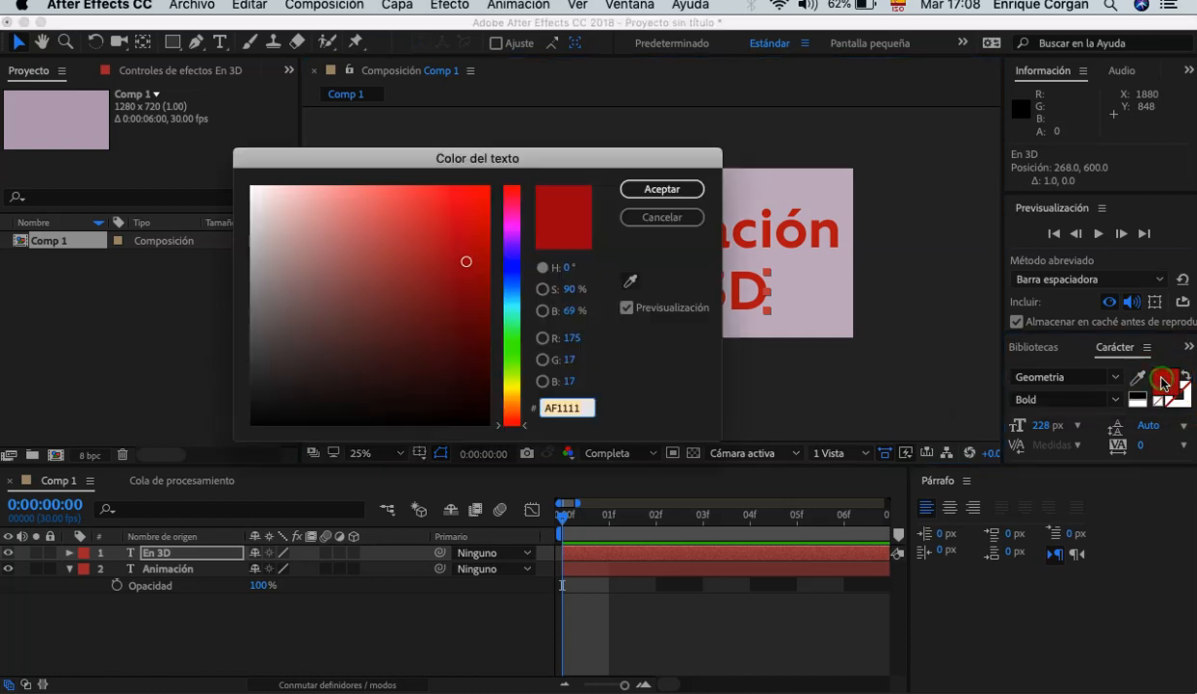
pyautogui.moveTo(474, 304)
pyautogui.mouseDown()
pyautogui.moveTo(329, 256)
pyautogui.moveTo(235, 293)
pyautogui.moveTo(231, 368)
pyautogui.moveTo(229, 345)
pyautogui.mouseUp()
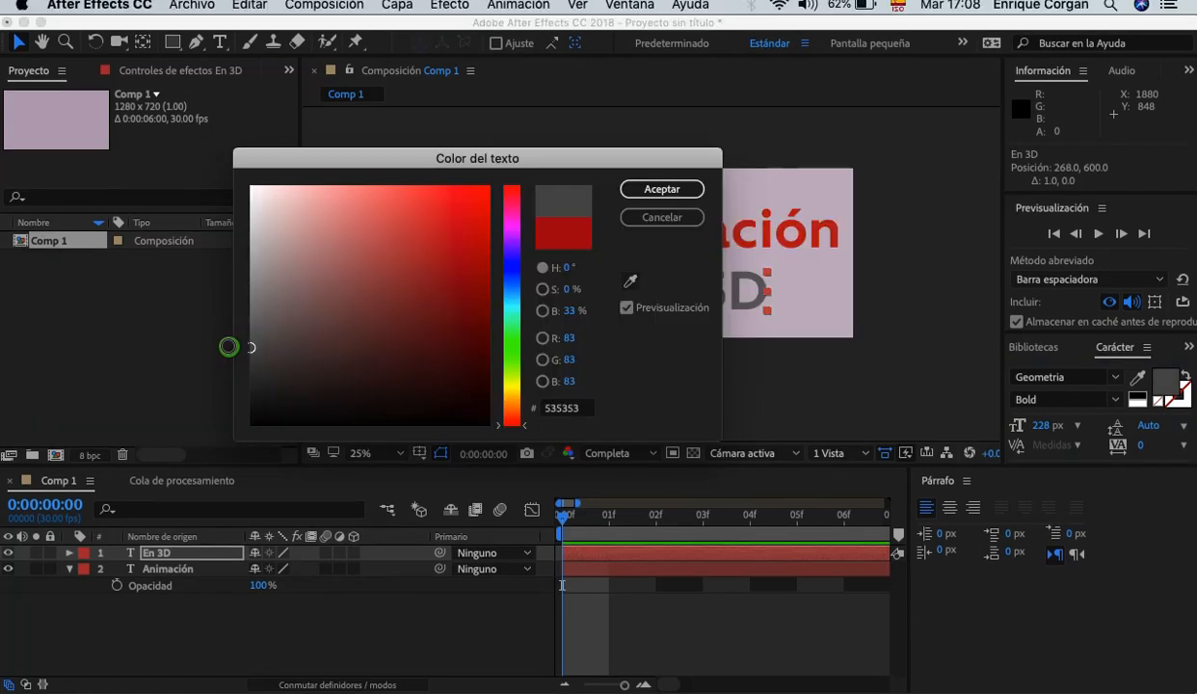
pyautogui.click(644, 189)
pyautogui.click(475, 249)
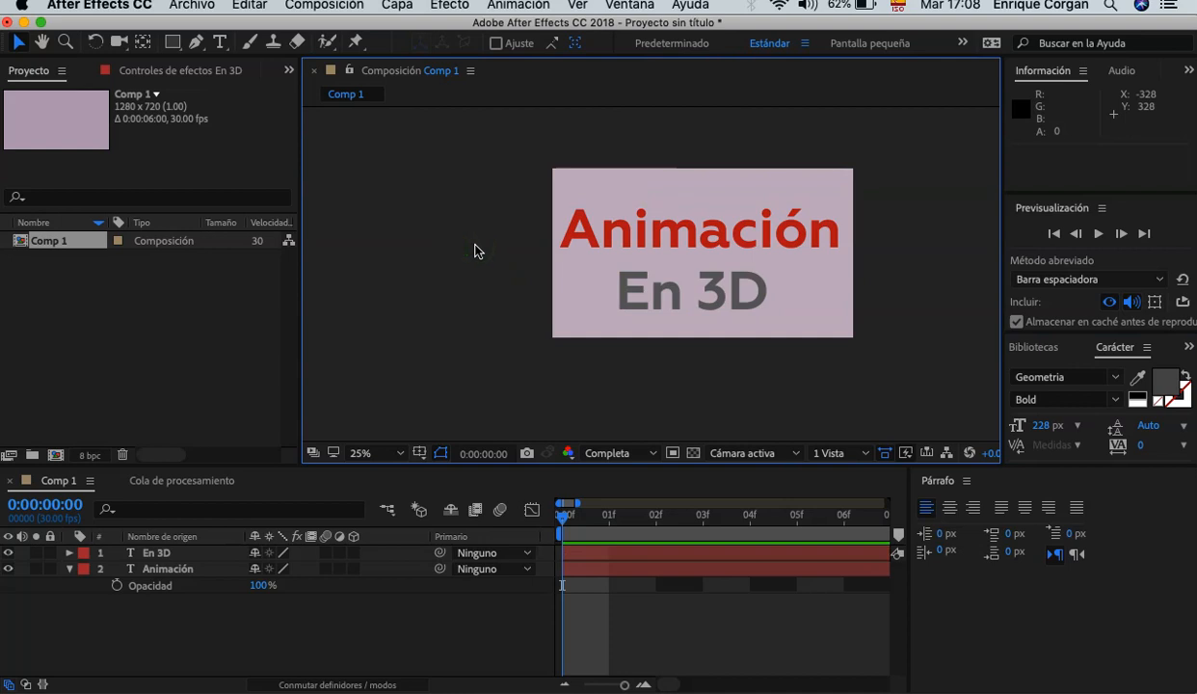
# Step: Collapse the Animación layer's properties in the timeline
pyautogui.click(69, 568)
pyautogui.click(280, 533)
pyautogui.click(446, 329)
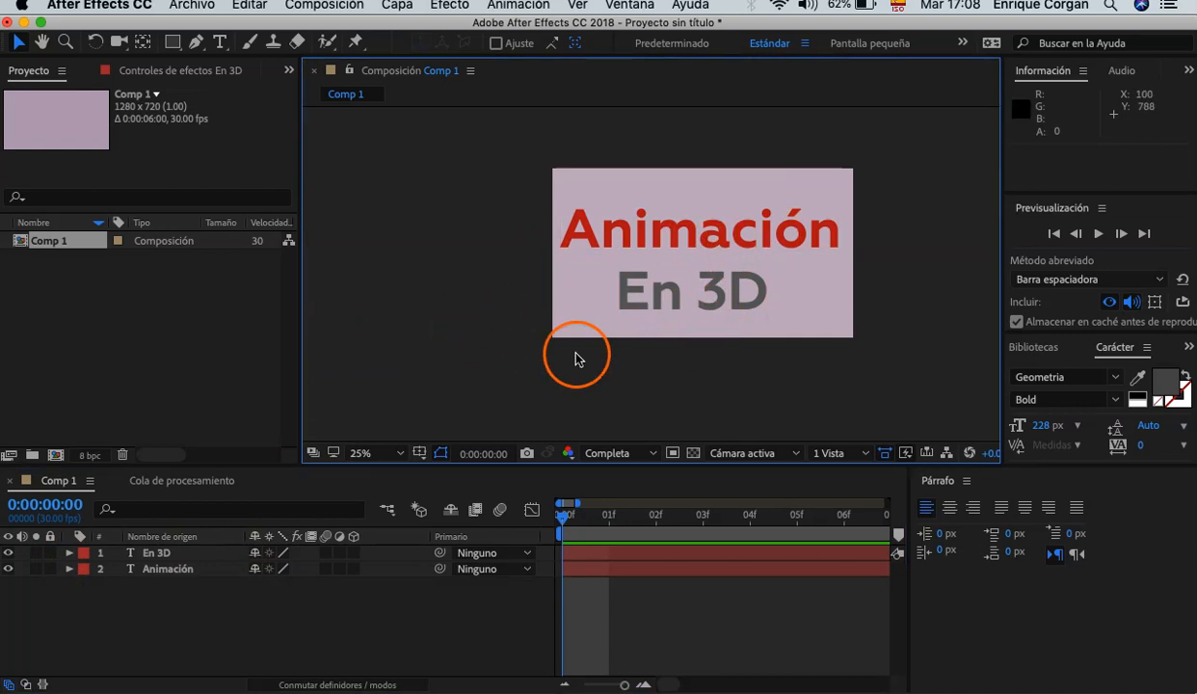
# Step: Expand the En 3D layer's transform properties and enable Position keyframing at 0:00:00:00
pyautogui.click(70, 553)
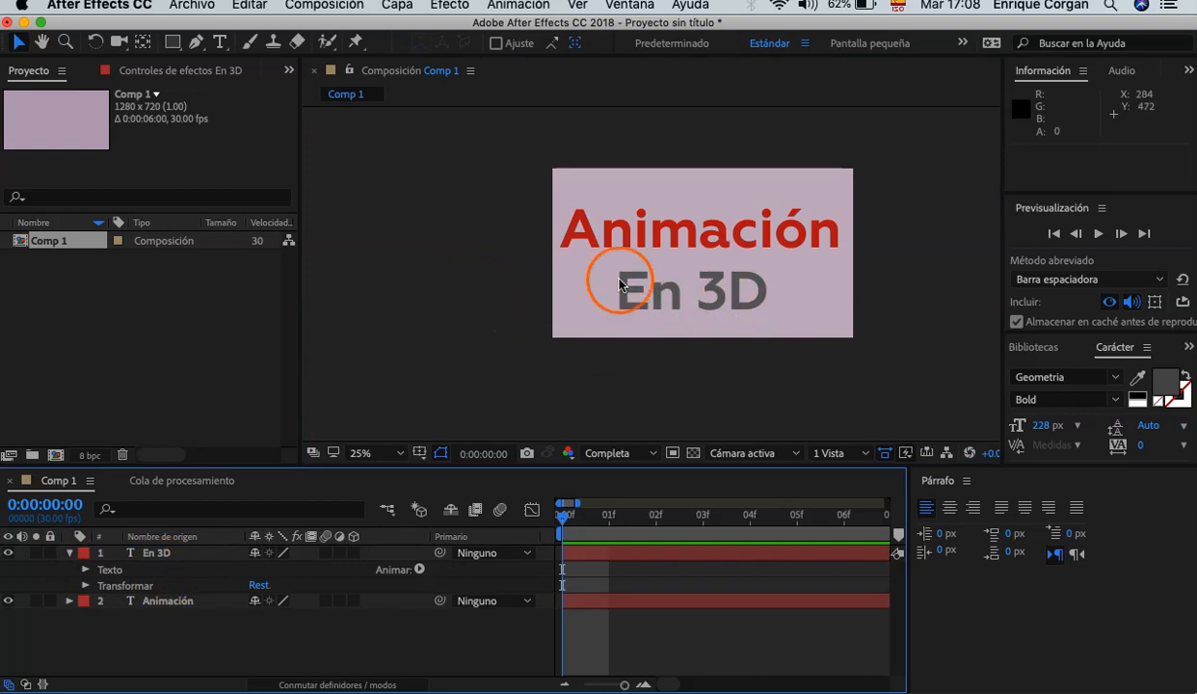
pyautogui.click(711, 305)
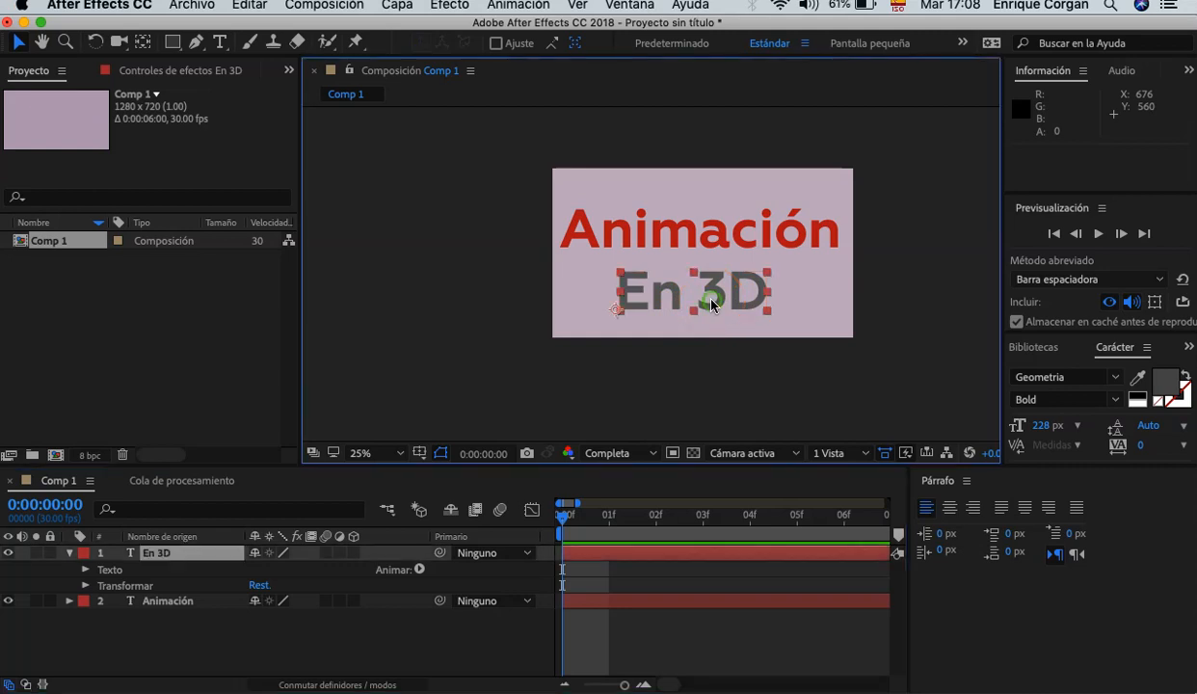
pyautogui.click(84, 585)
pyautogui.click(115, 618)
pyautogui.click(116, 619)
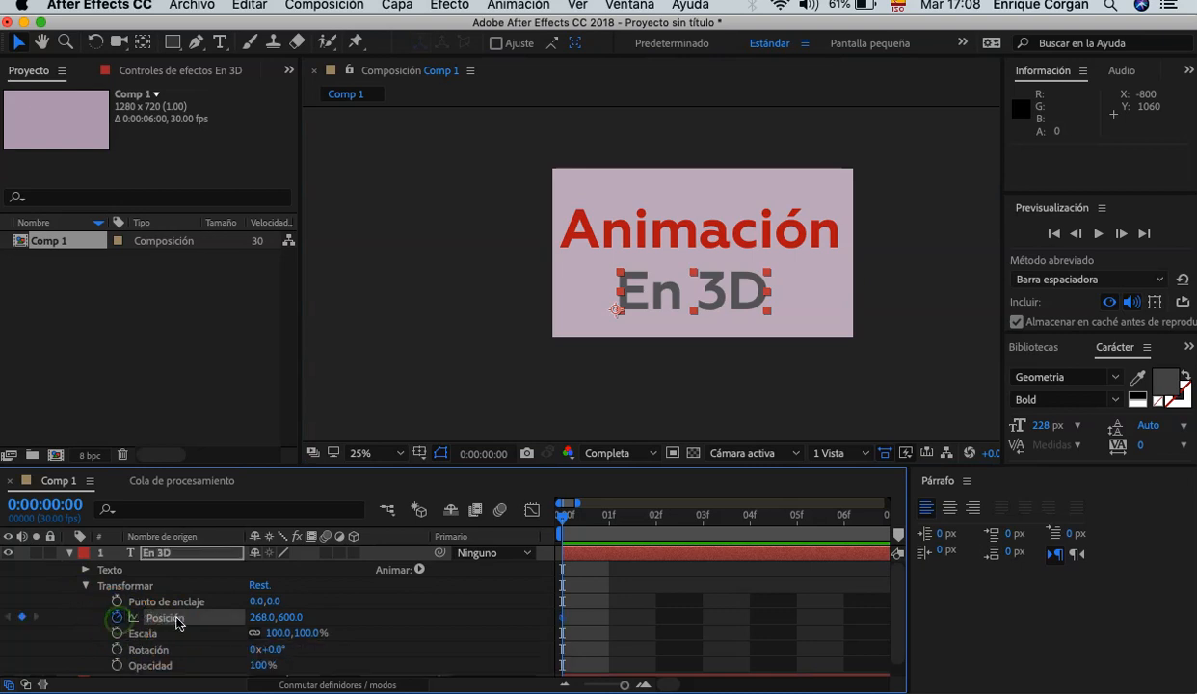
# Step: Set the En 3D layer's starting Position to about -736, 600, outside the left edge of the frame
pyautogui.click(258, 618)
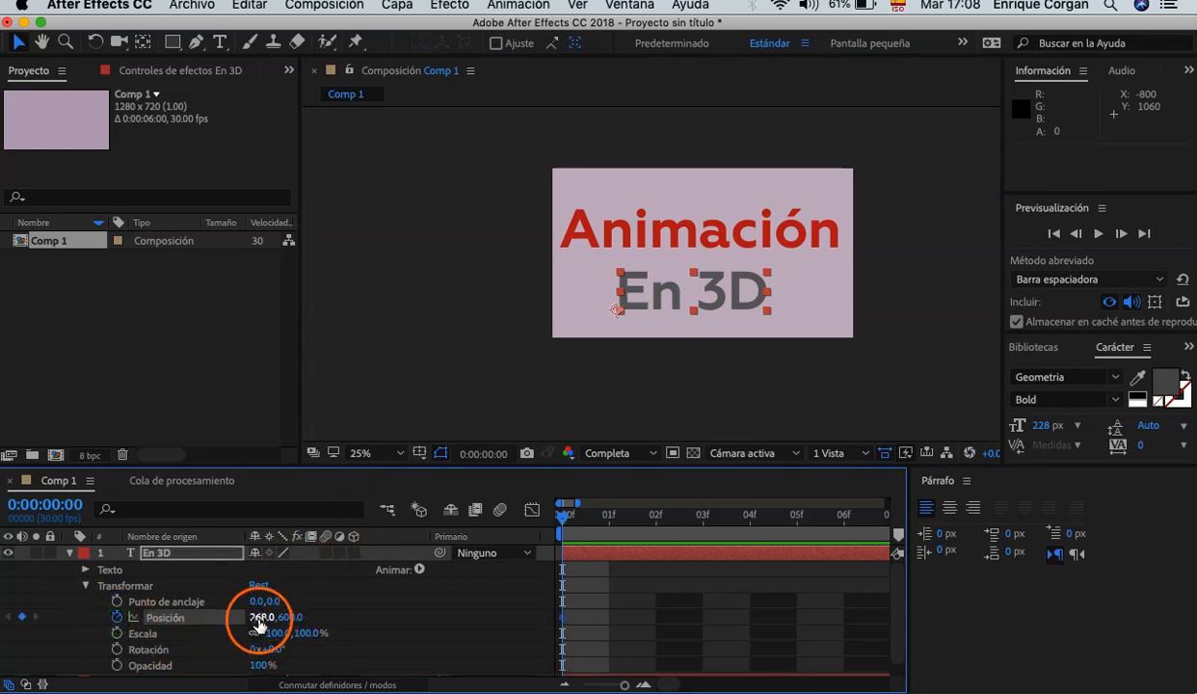
pyautogui.moveTo(203, 615); pyautogui.dragTo(58, 578)
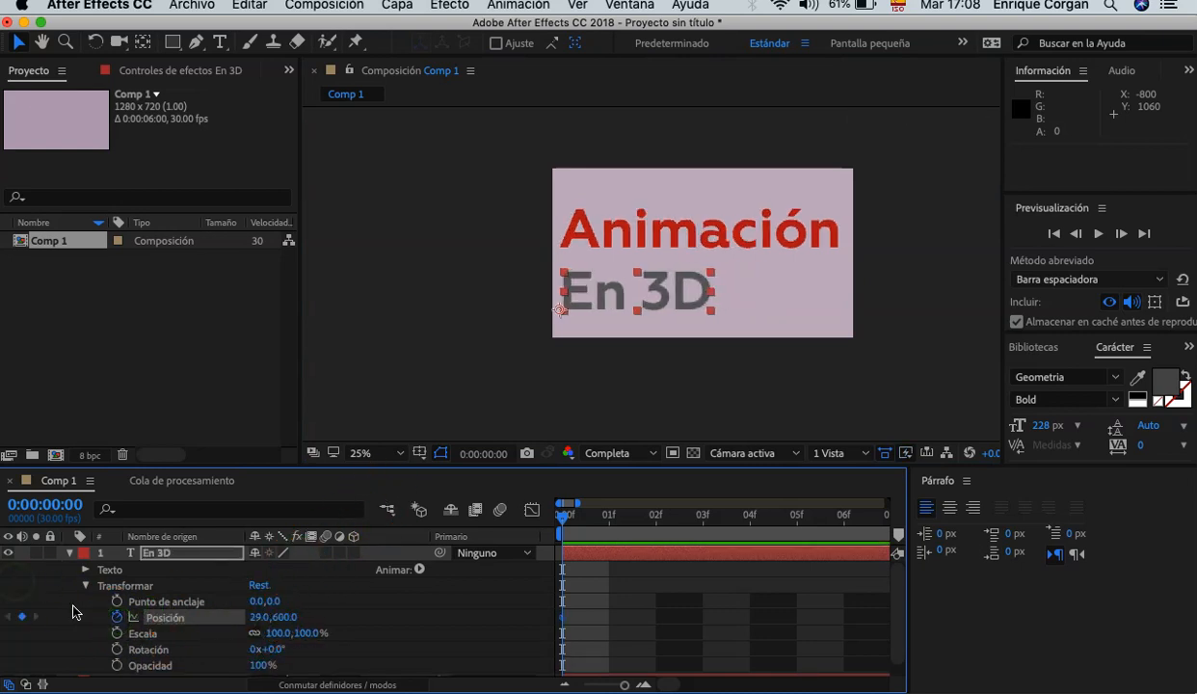
pyautogui.moveTo(262, 617); pyautogui.dragTo(141, 632)
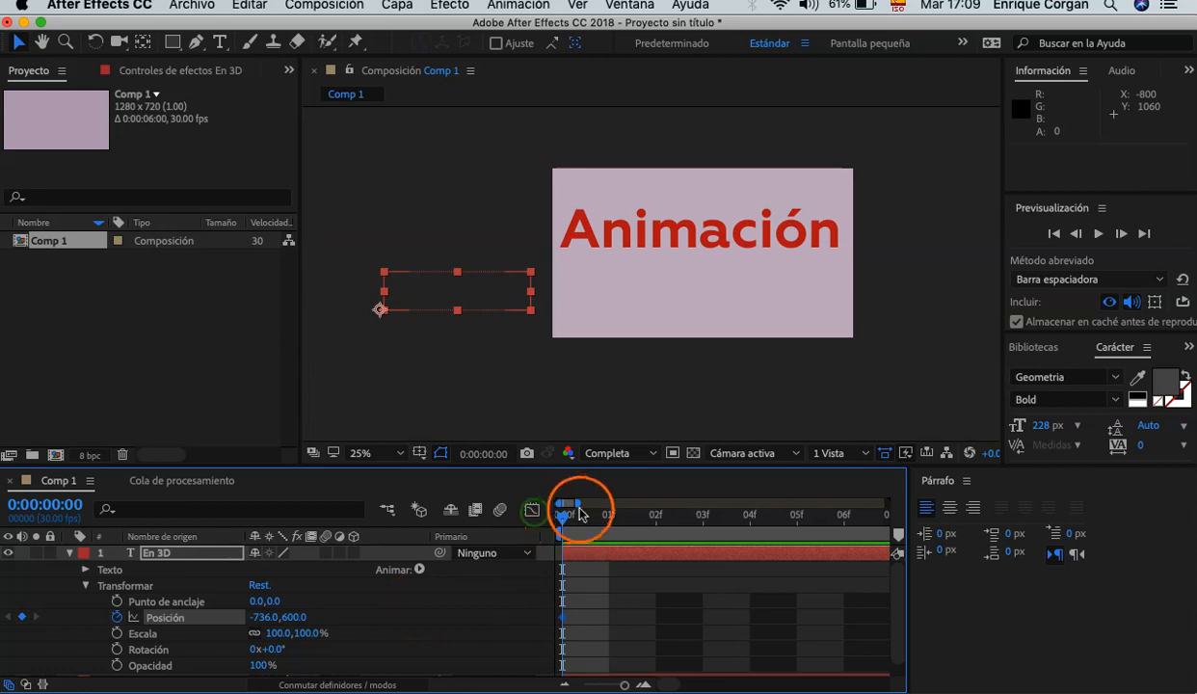
# Step: Add a second Position keyframe for the En 3D layer at 0:00:01:29 with the value 9, 600
pyautogui.moveTo(579, 503); pyautogui.dragTo(903, 532)
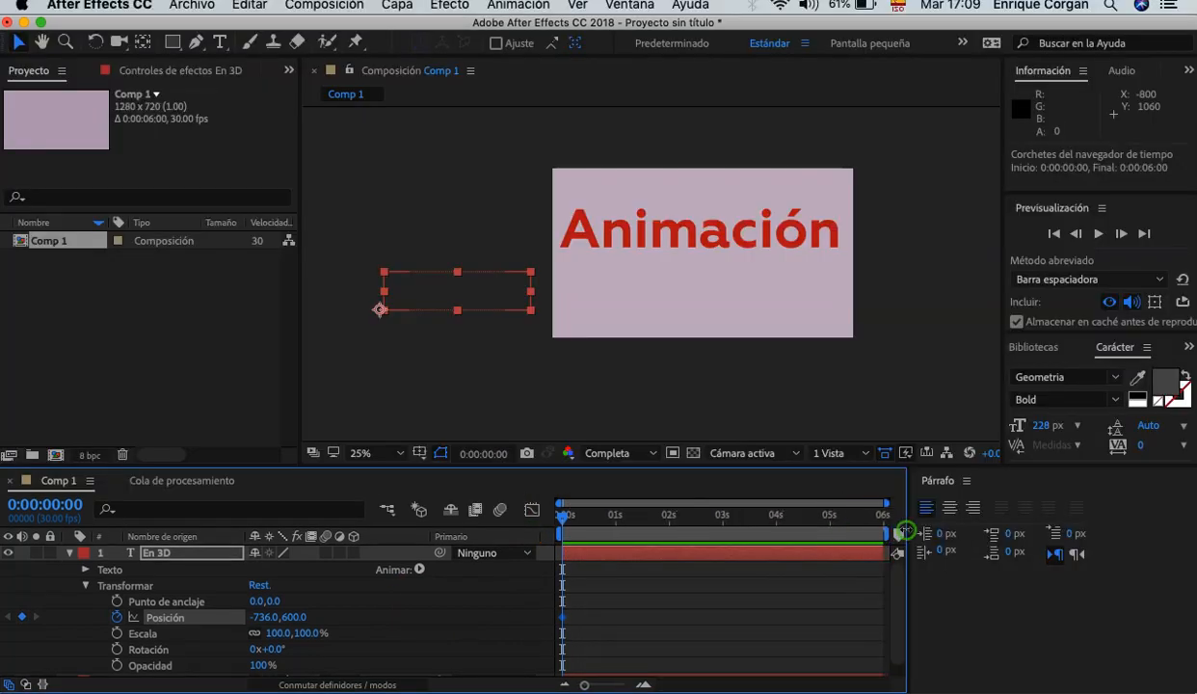
pyautogui.moveTo(563, 516); pyautogui.dragTo(667, 538)
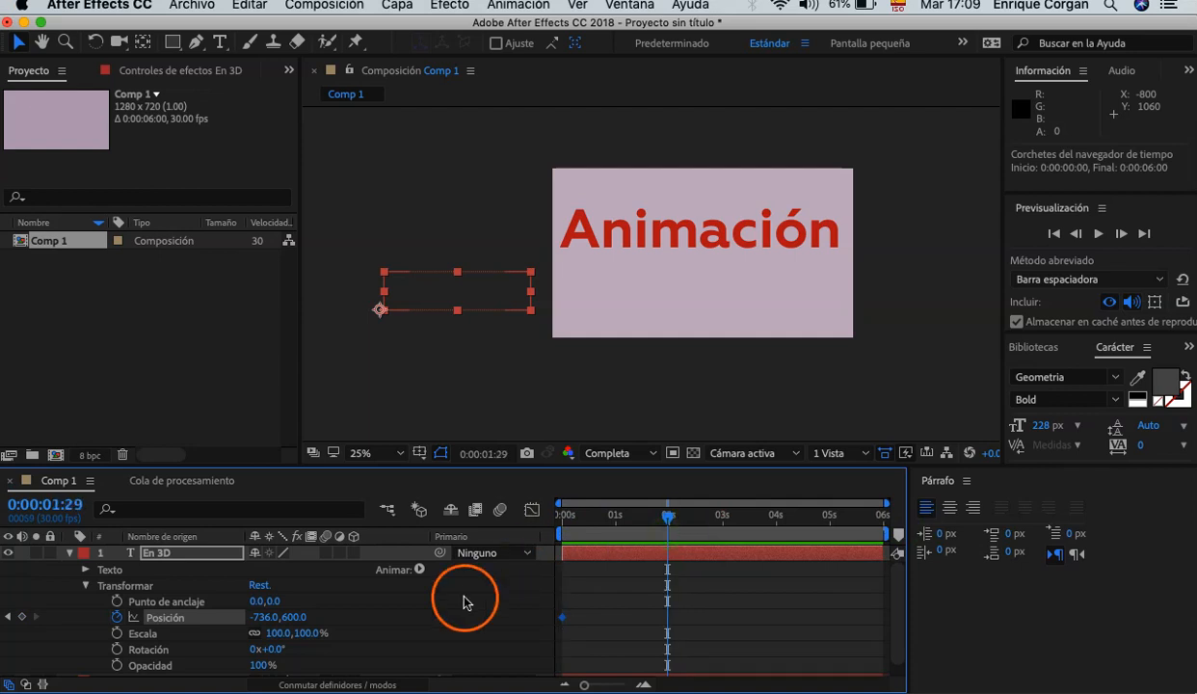
pyautogui.moveTo(256, 625); pyautogui.dragTo(979, 643)
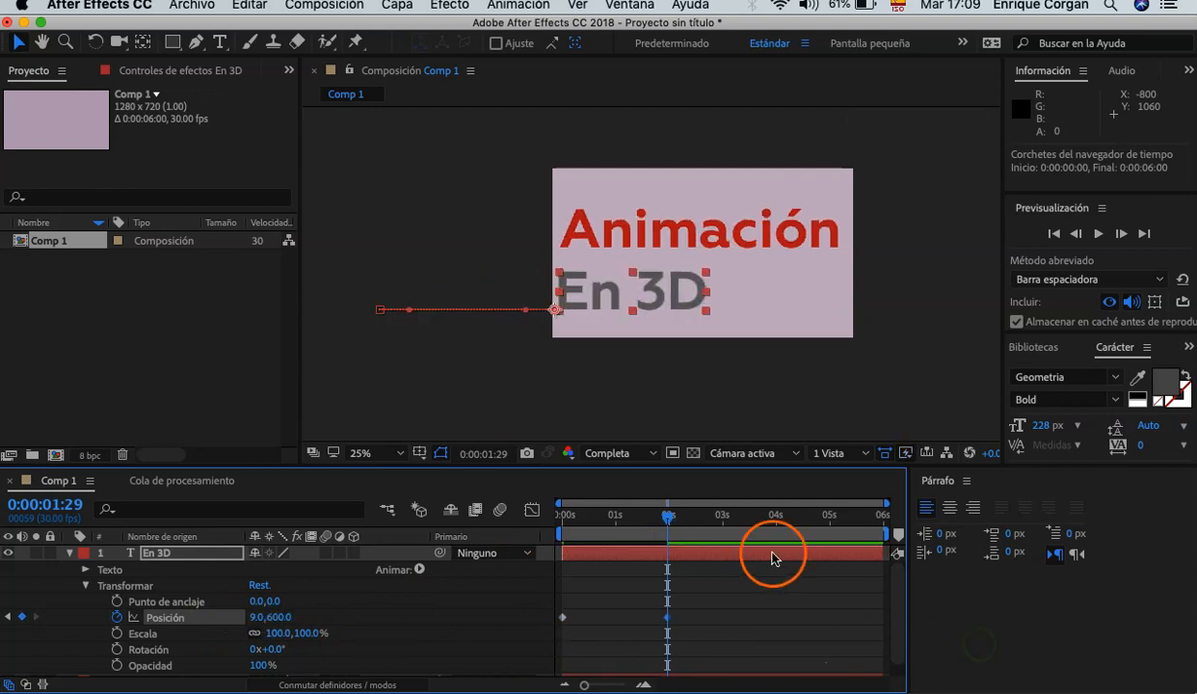
pyautogui.click(473, 413)
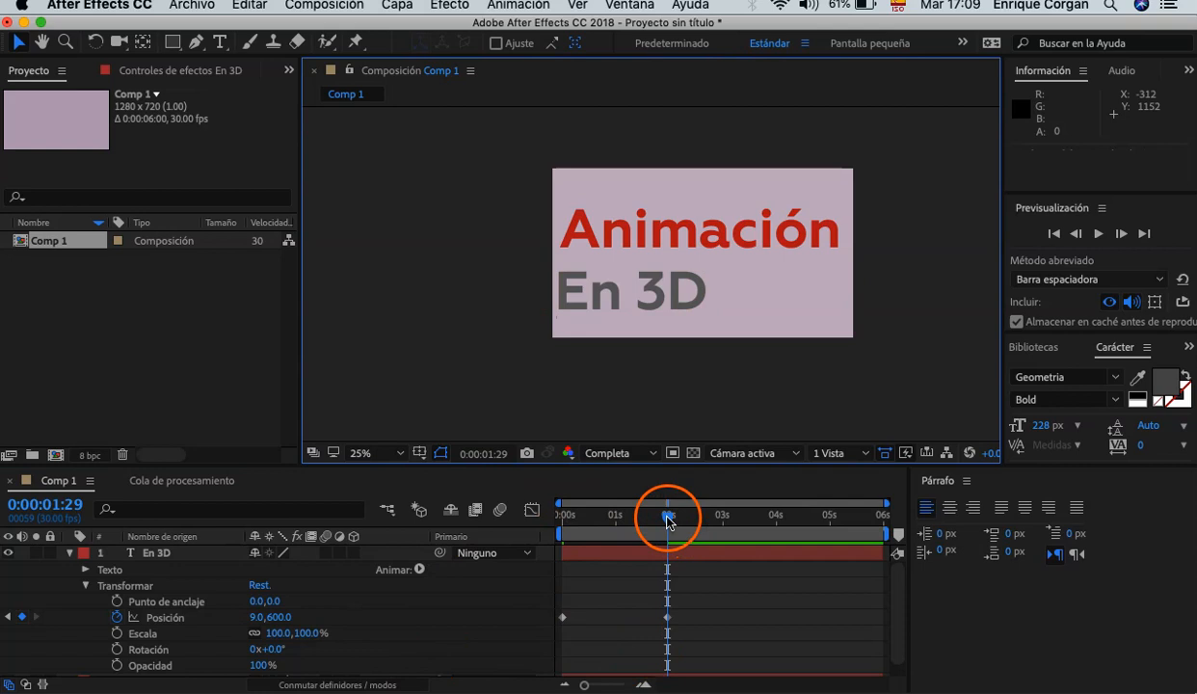
# Step: Preview the En 3D layer's position animation from the start of the composition and return to 0:00:00:00
pyautogui.press('Home')
pyautogui.press('space')
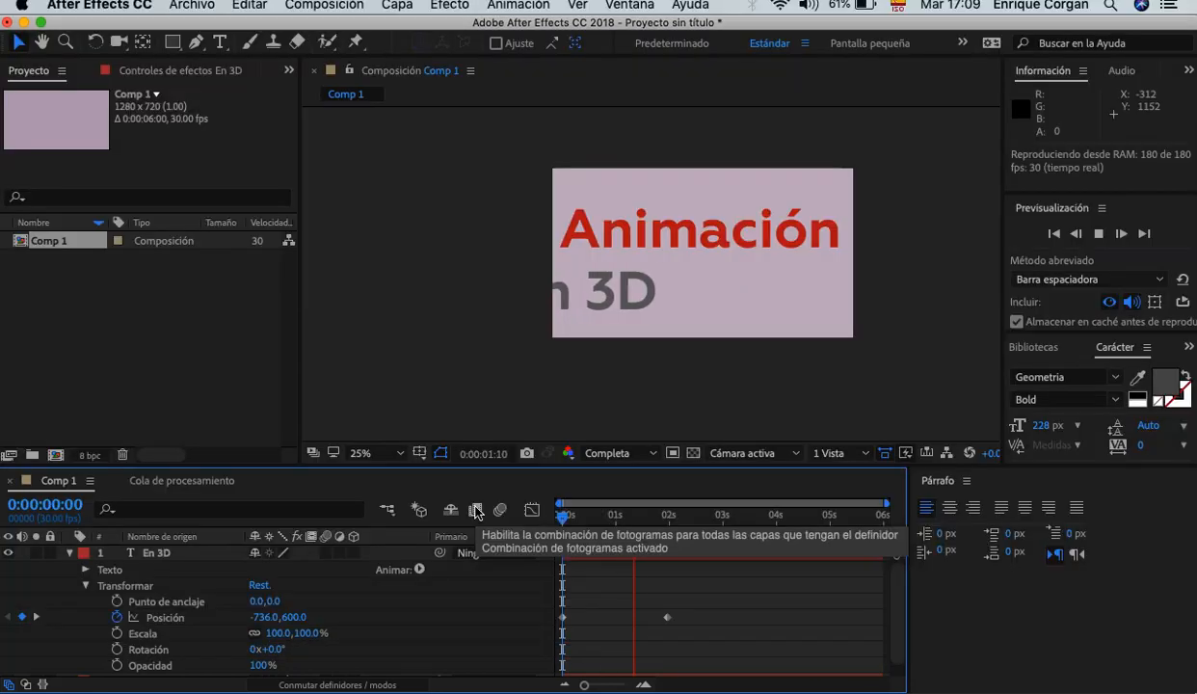
pyautogui.click(657, 592)
pyautogui.click(625, 552)
pyautogui.moveTo(602, 516); pyautogui.dragTo(516, 540)
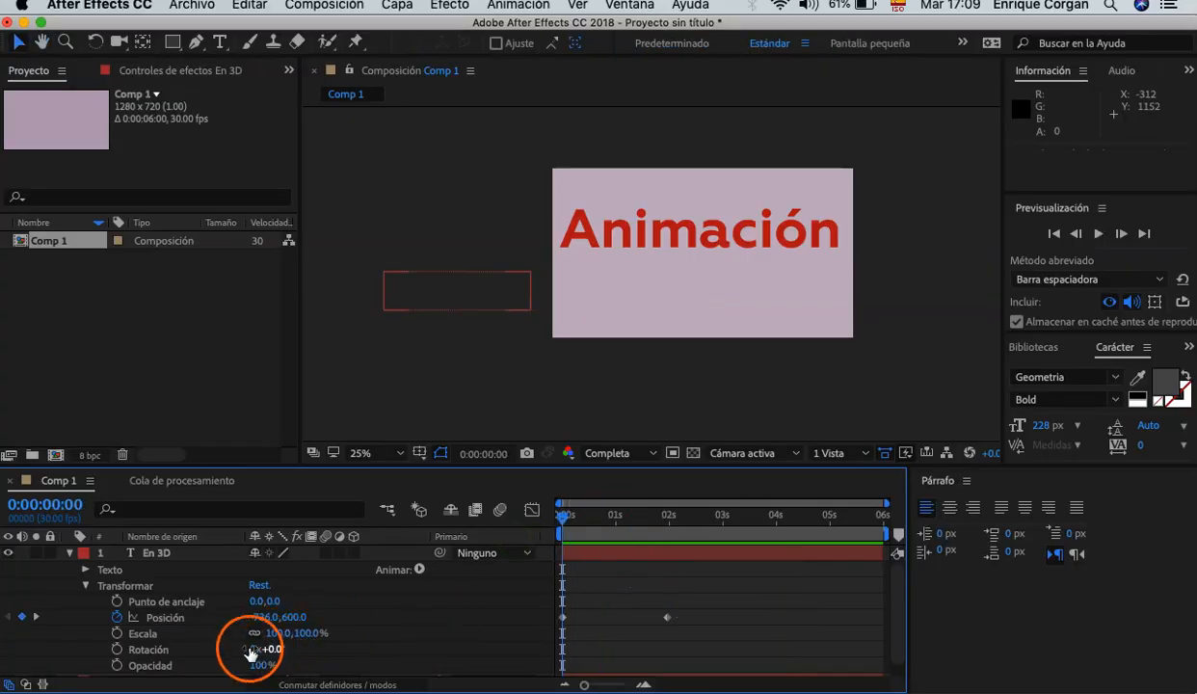
# Step: Keyframe the En 3D layer's Opacity from 0% at 0:00:00:00 to 100% at 0:00:01:13
pyautogui.click(117, 665)
pyautogui.click(260, 665)
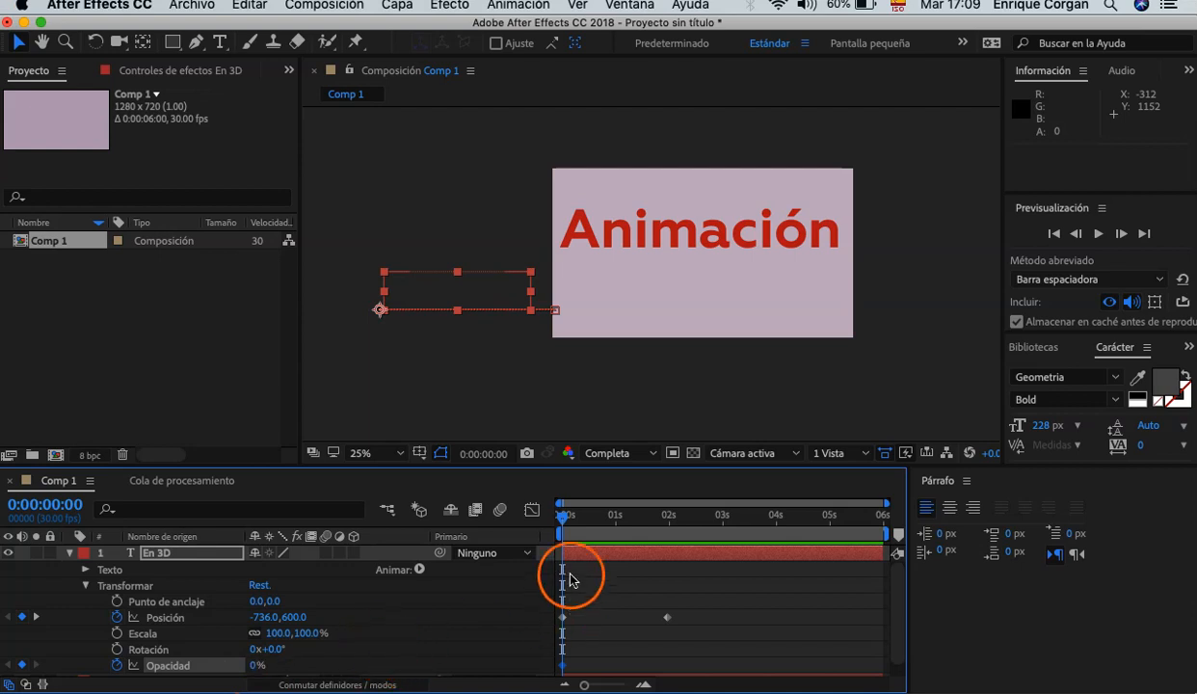
pyautogui.moveTo(563, 521); pyautogui.dragTo(639, 537)
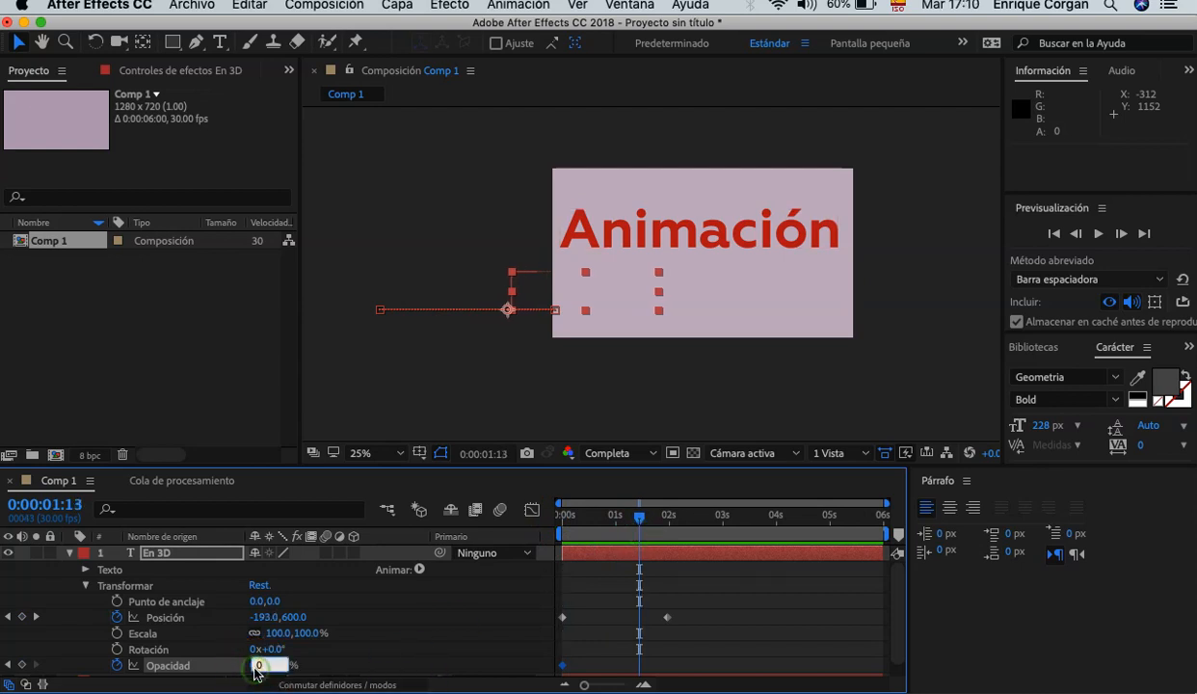
pyautogui.press('Return')
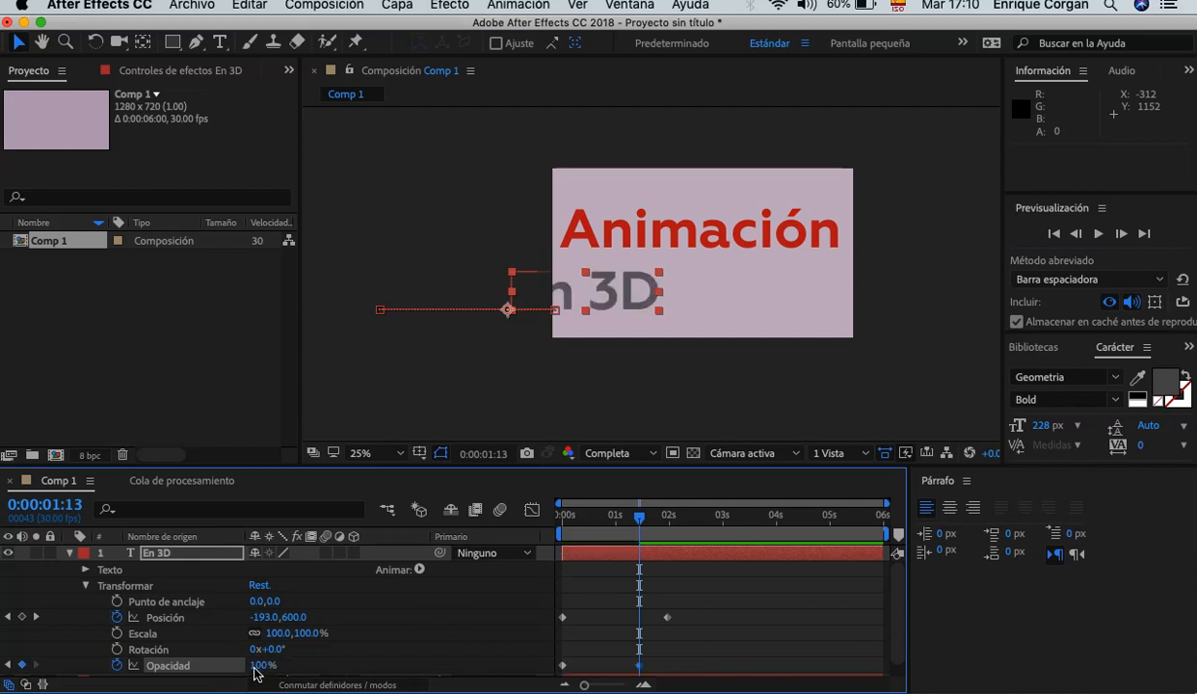
# Step: Preview the En 3D text's combined fade-in and slide from the beginning, then return to 0:00:00:00
pyautogui.moveTo(640, 522); pyautogui.dragTo(482, 516)
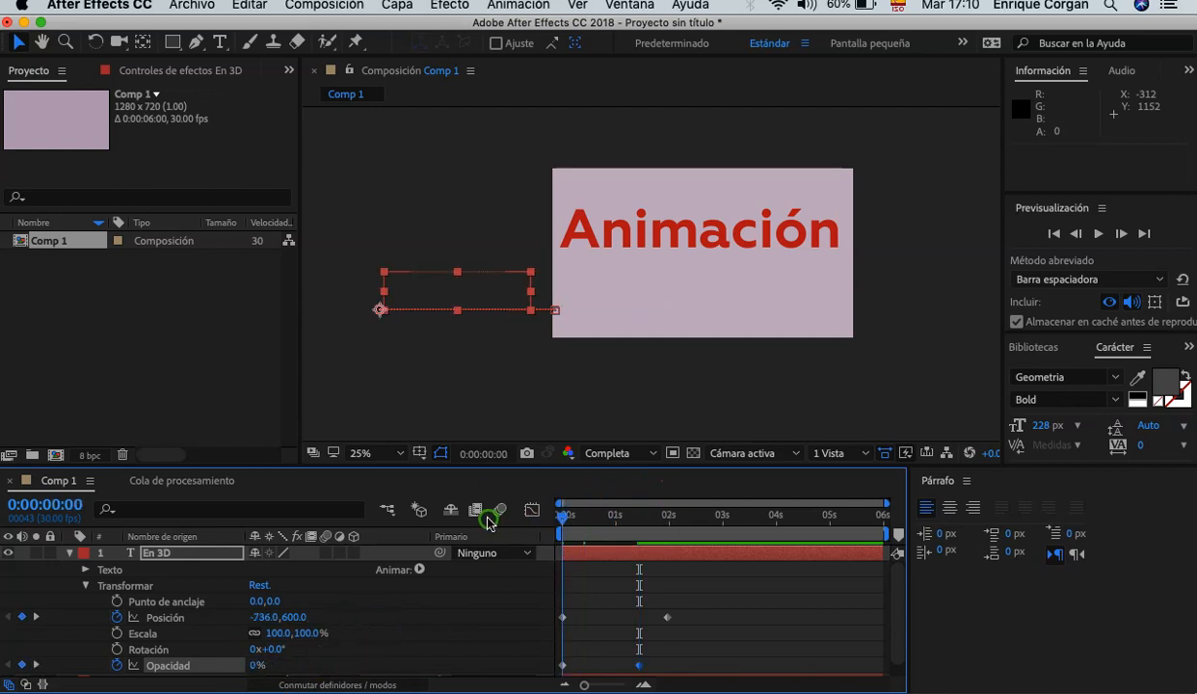
pyautogui.click(462, 398)
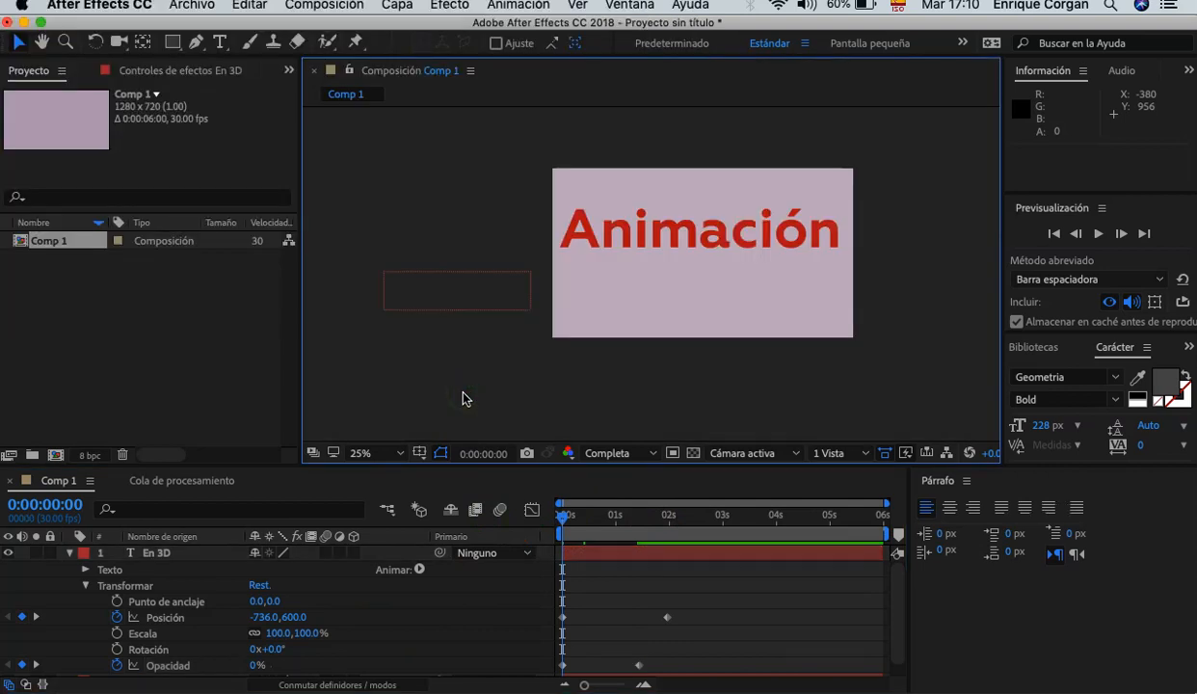
pyautogui.press('space')
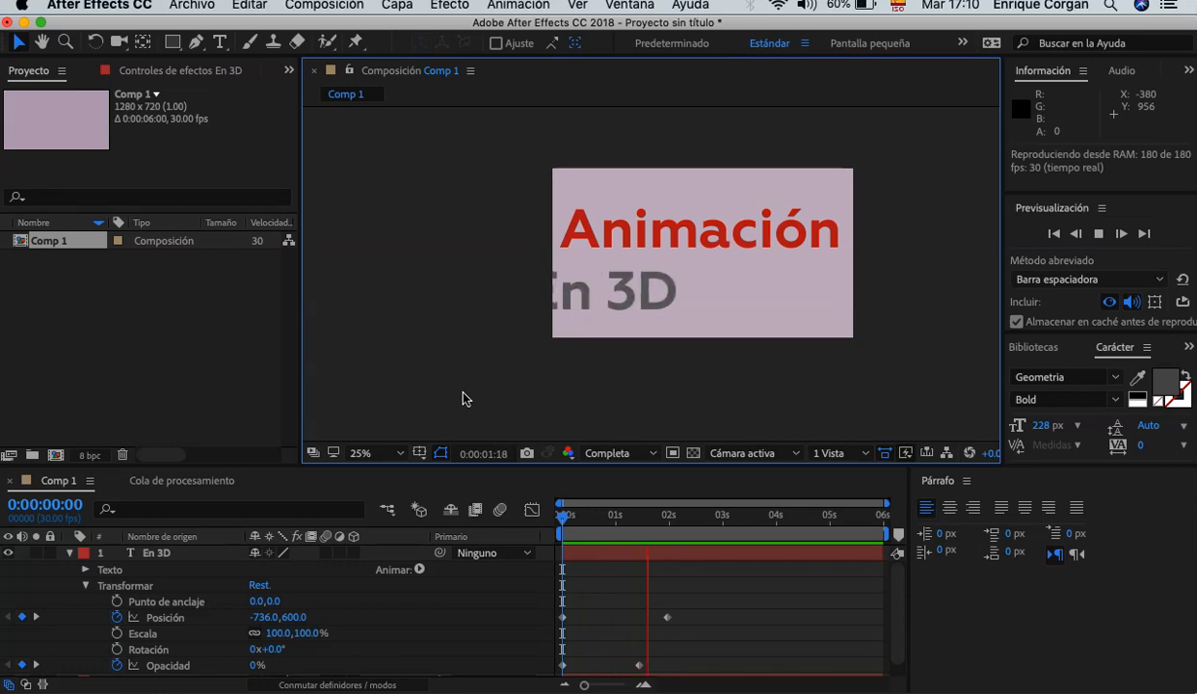
pyautogui.click(698, 614)
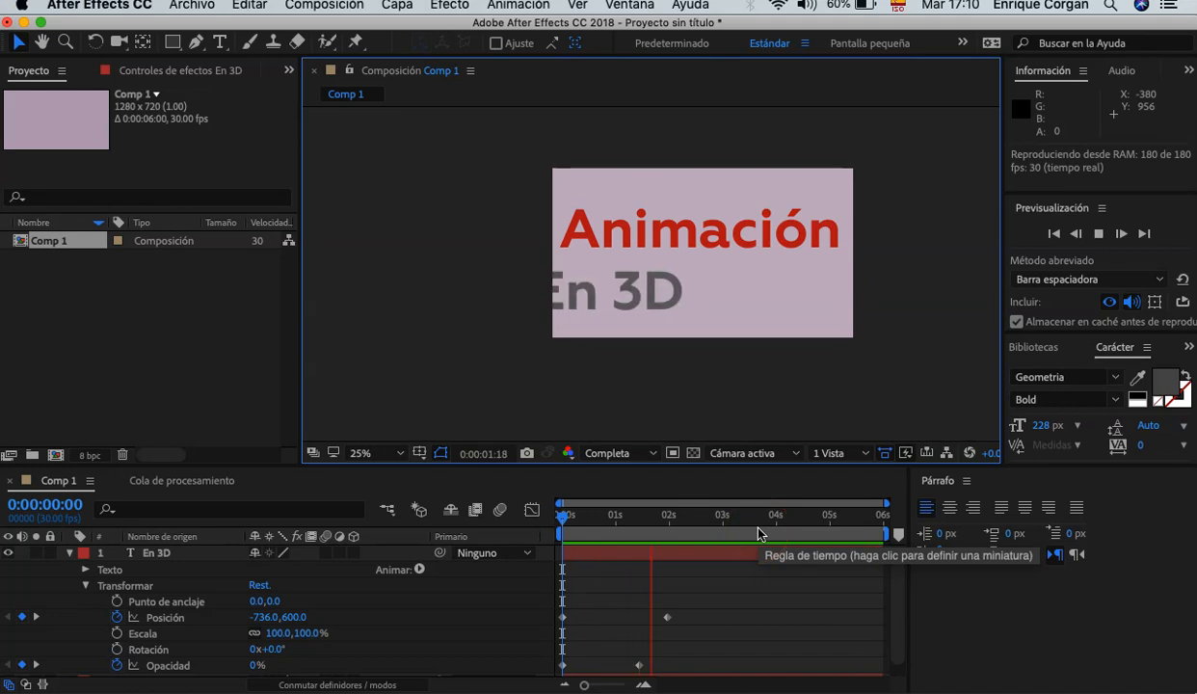
pyautogui.click(749, 525)
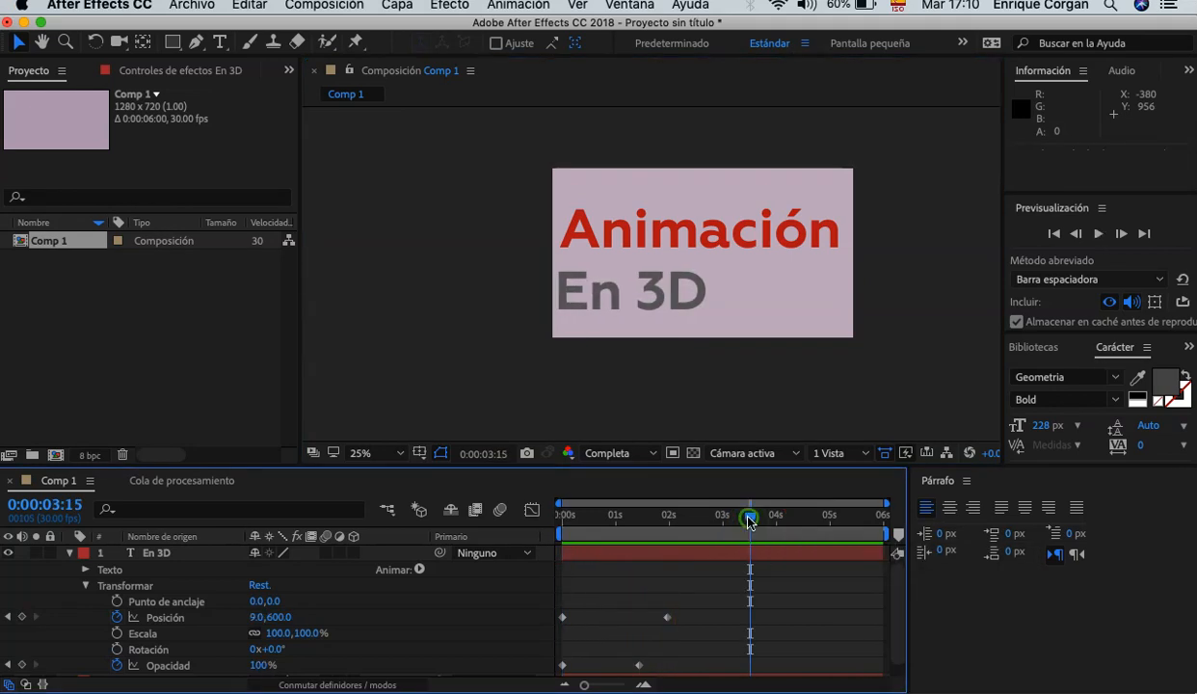
pyautogui.click(500, 482)
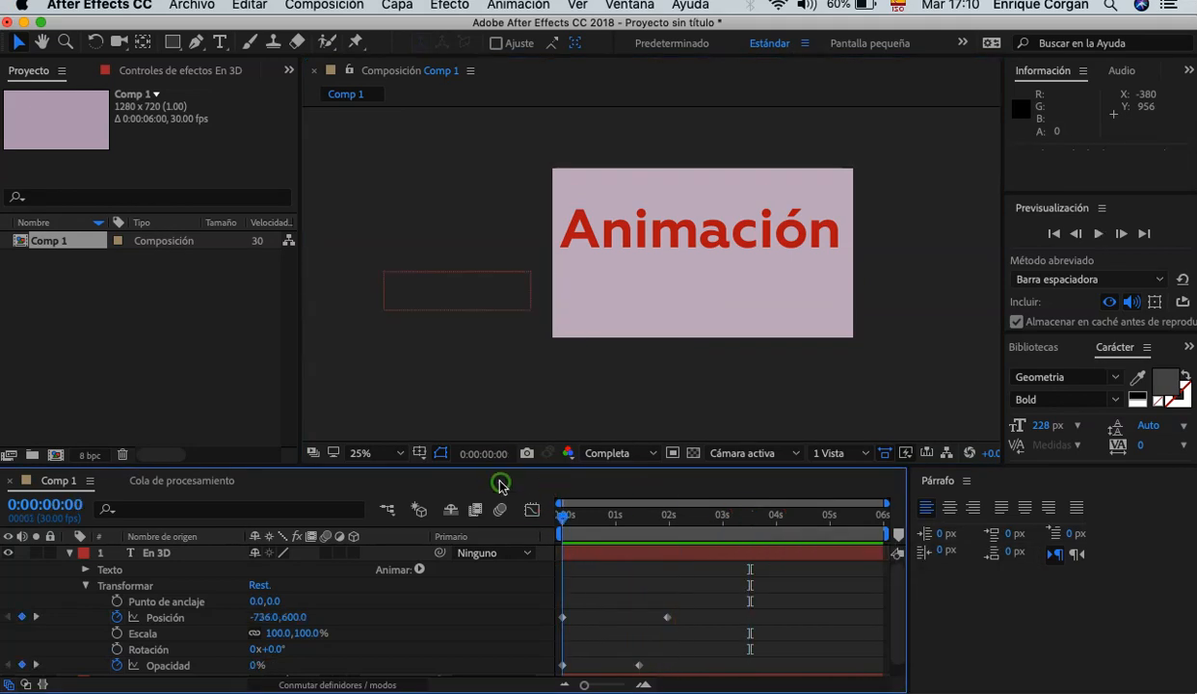
# Step: Collapse the En 3D layer's properties and expand the Animación layer to show its closed Texto and Transformar groups
pyautogui.click(71, 553)
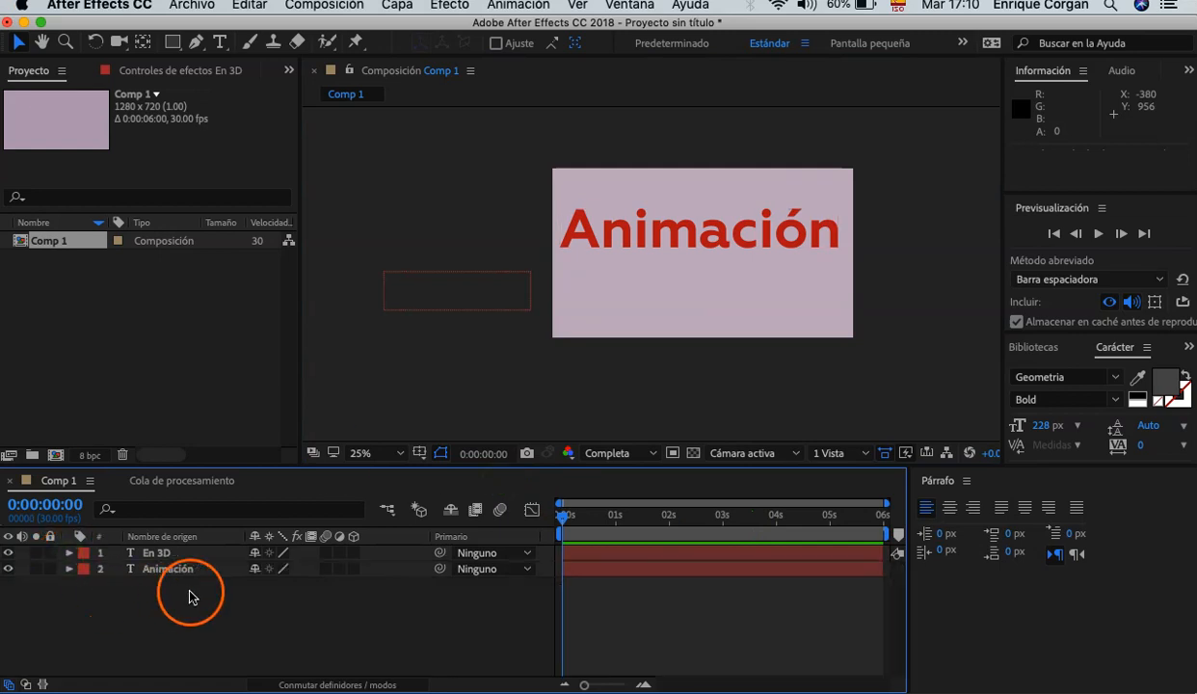
pyautogui.click(70, 568)
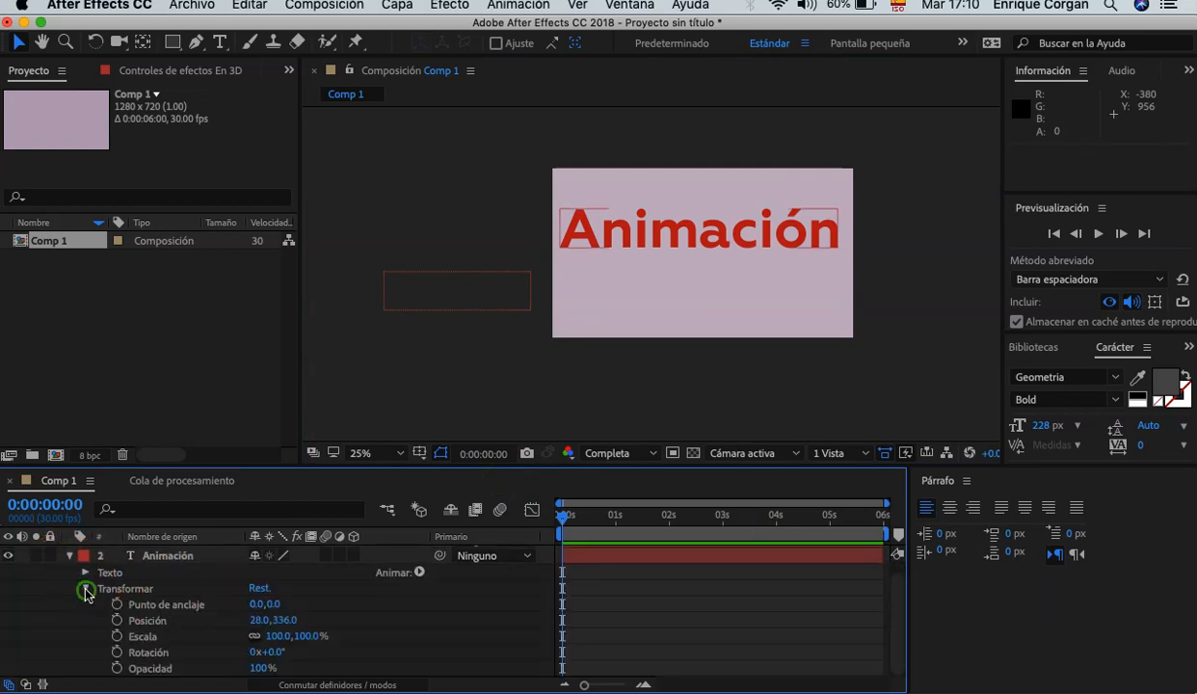
pyautogui.click(85, 587)
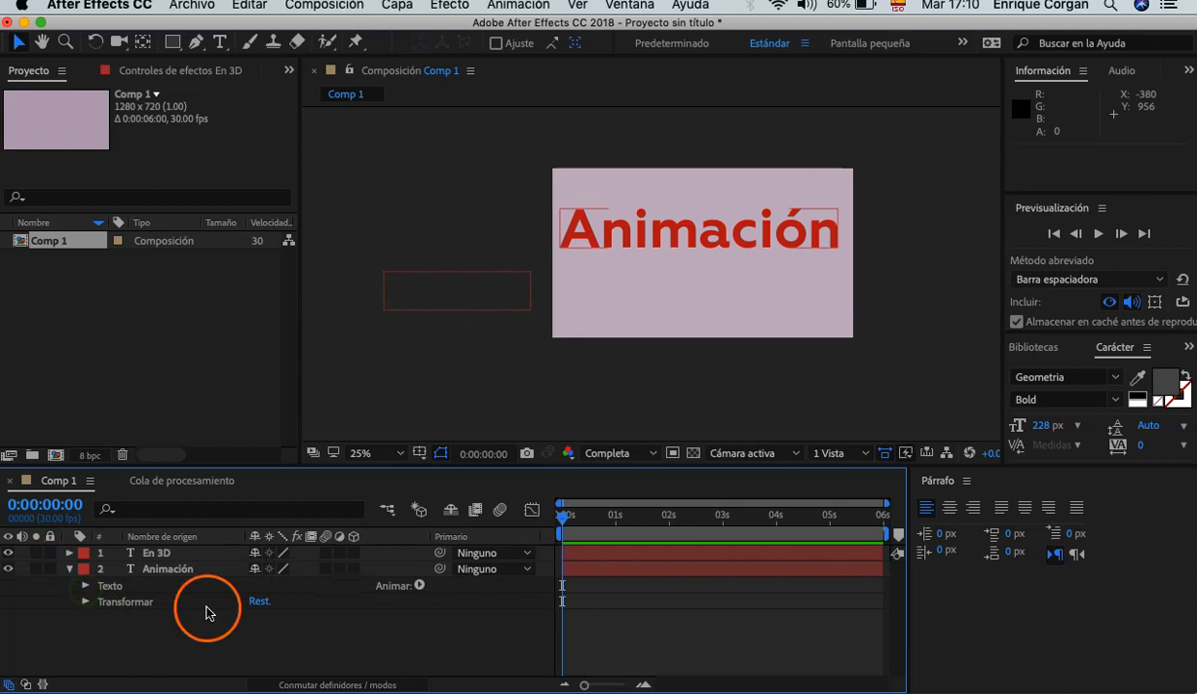
pyautogui.click(419, 585)
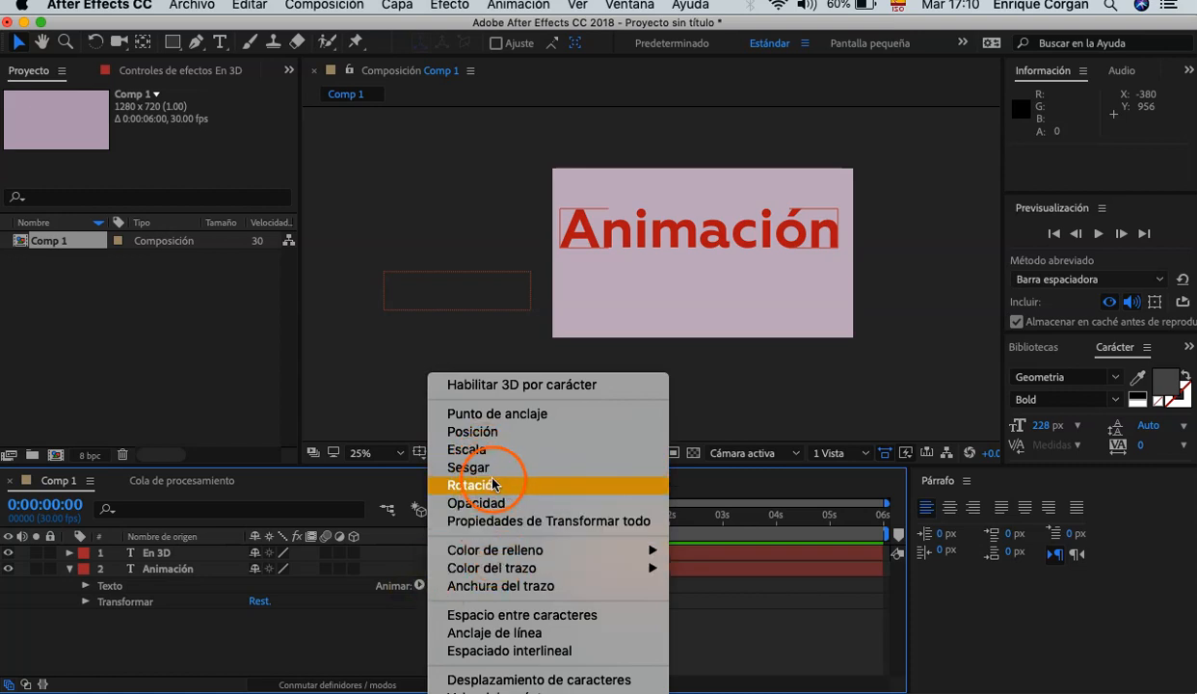
pyautogui.click(262, 616)
pyautogui.click(84, 601)
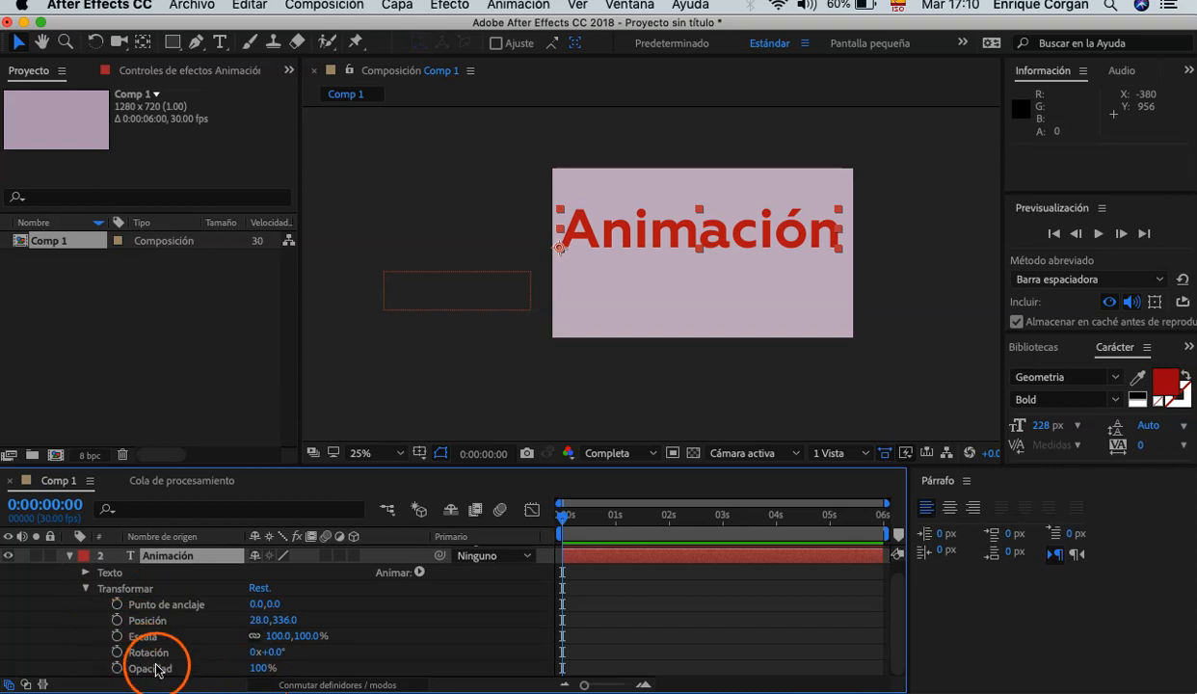
pyautogui.click(86, 588)
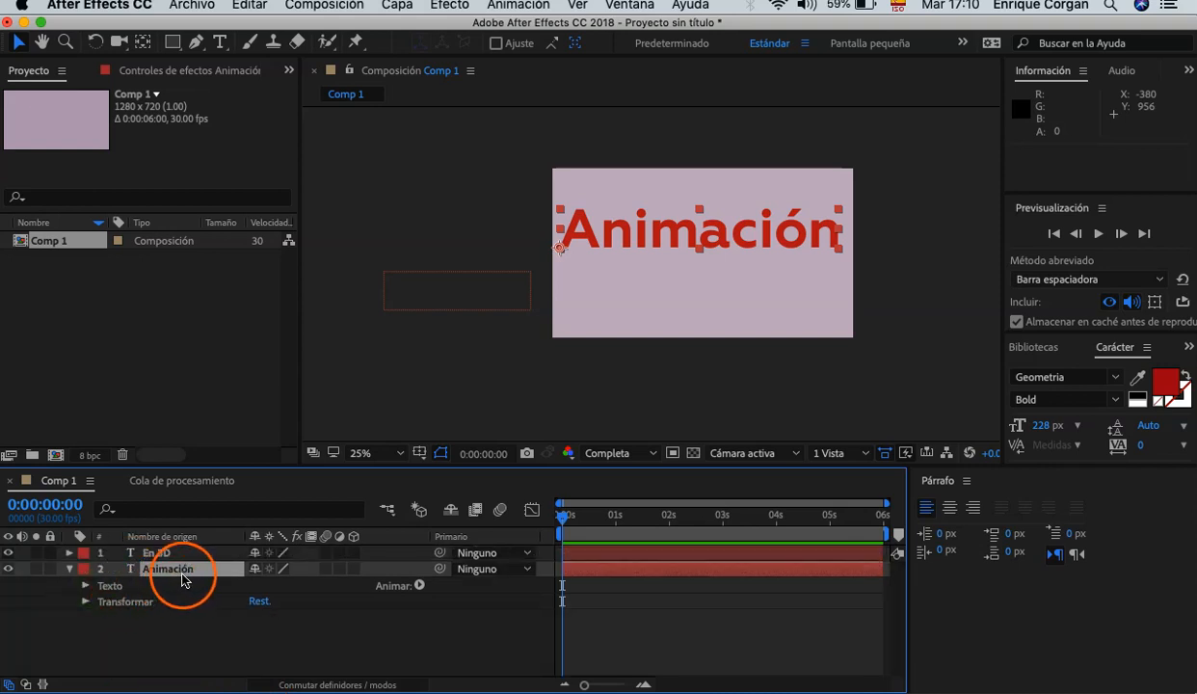
# Step: Add a Rotación text animator to the Animación layer and check its anchor grouping options
pyautogui.click(419, 584)
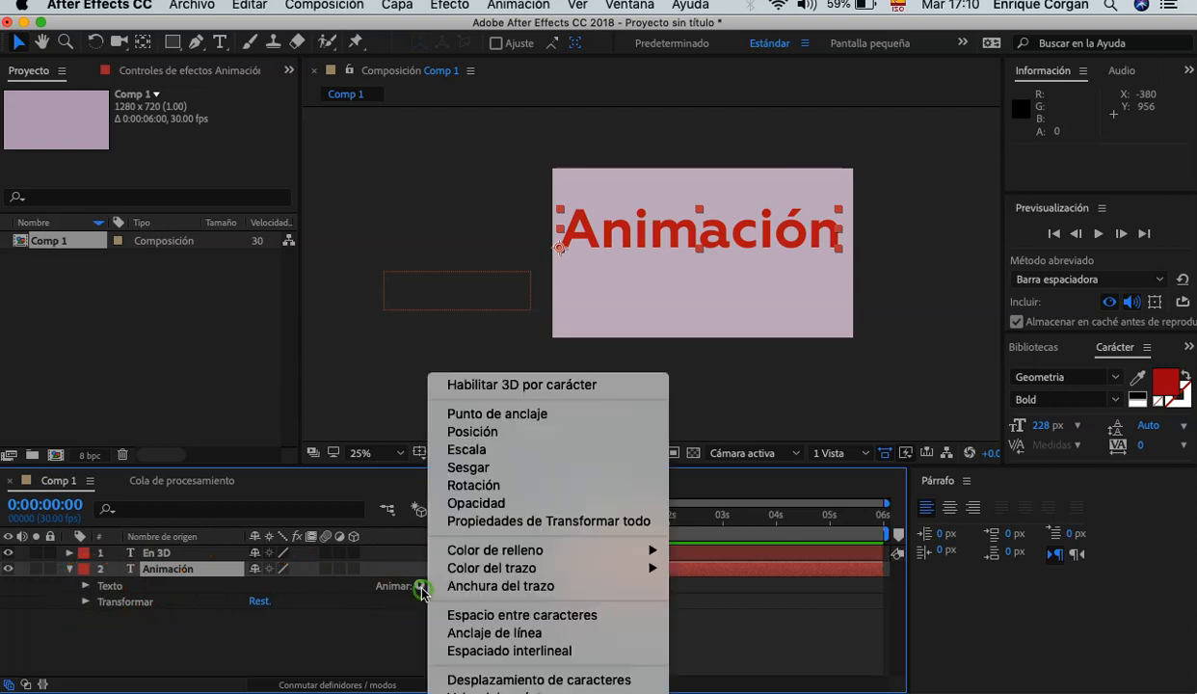
pyautogui.click(458, 490)
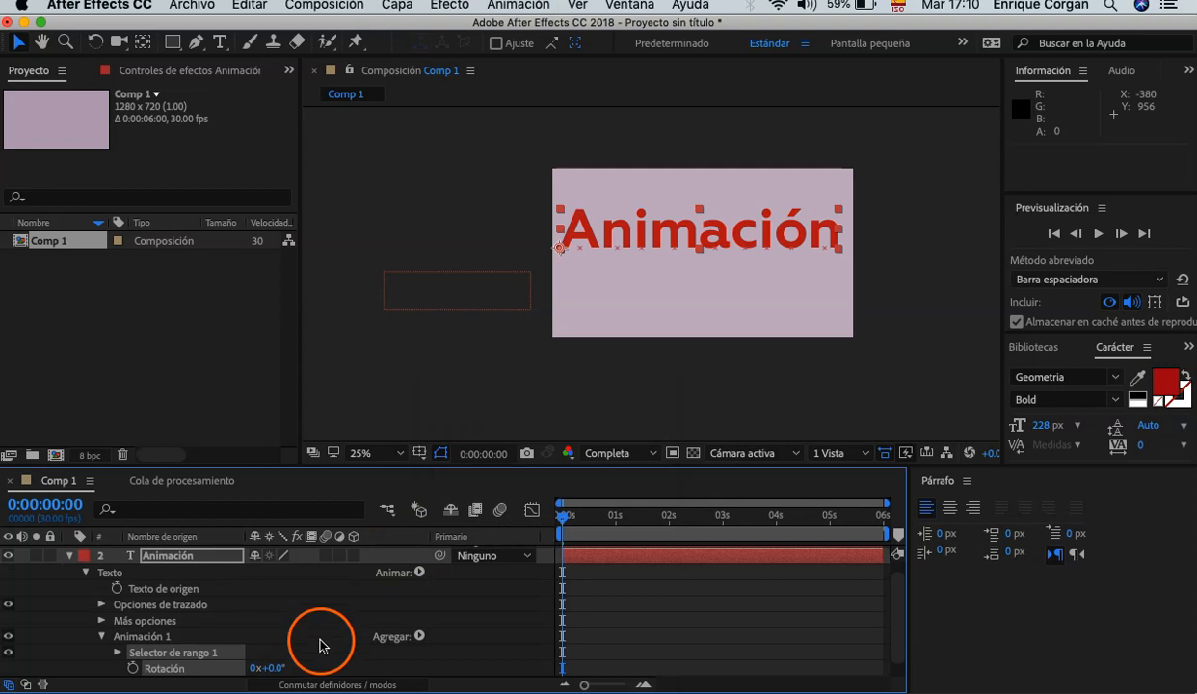
pyautogui.scroll(-1, 231, 628)
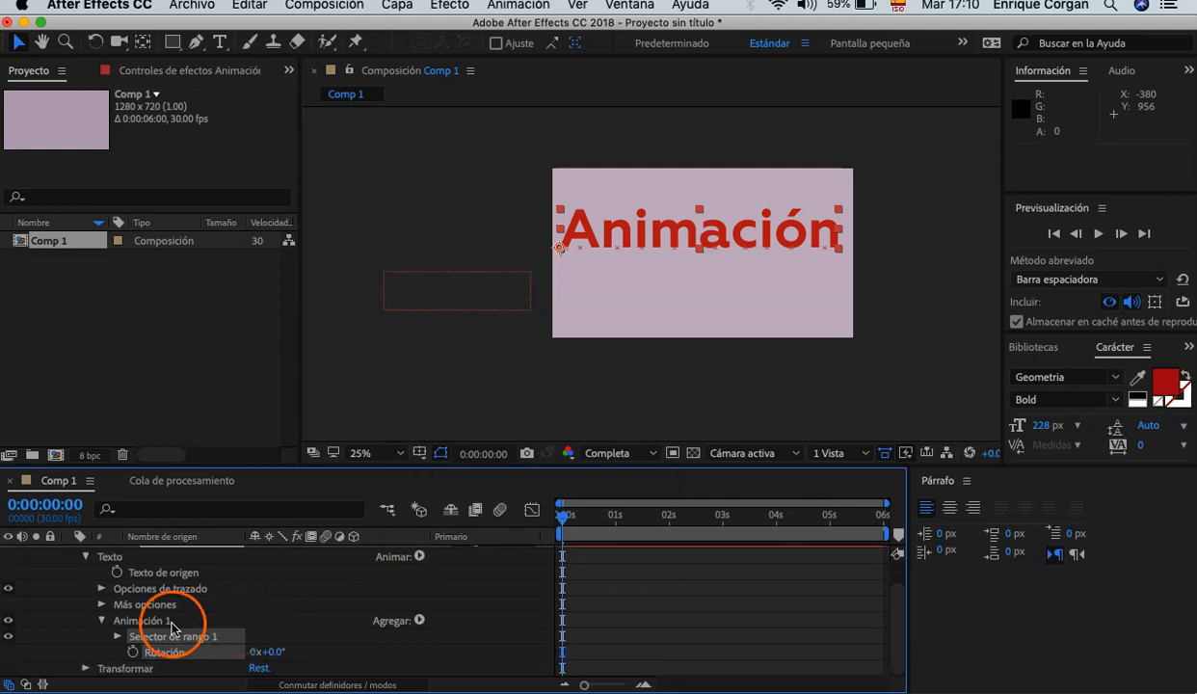
pyautogui.click(101, 604)
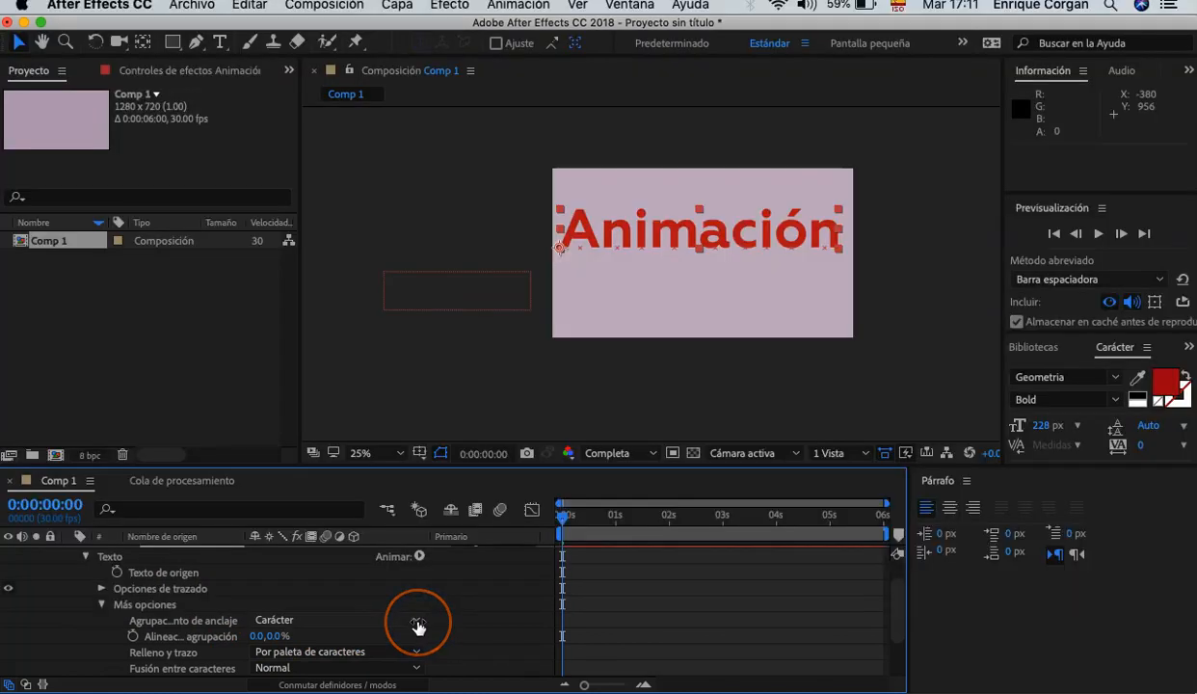
pyautogui.click(100, 606)
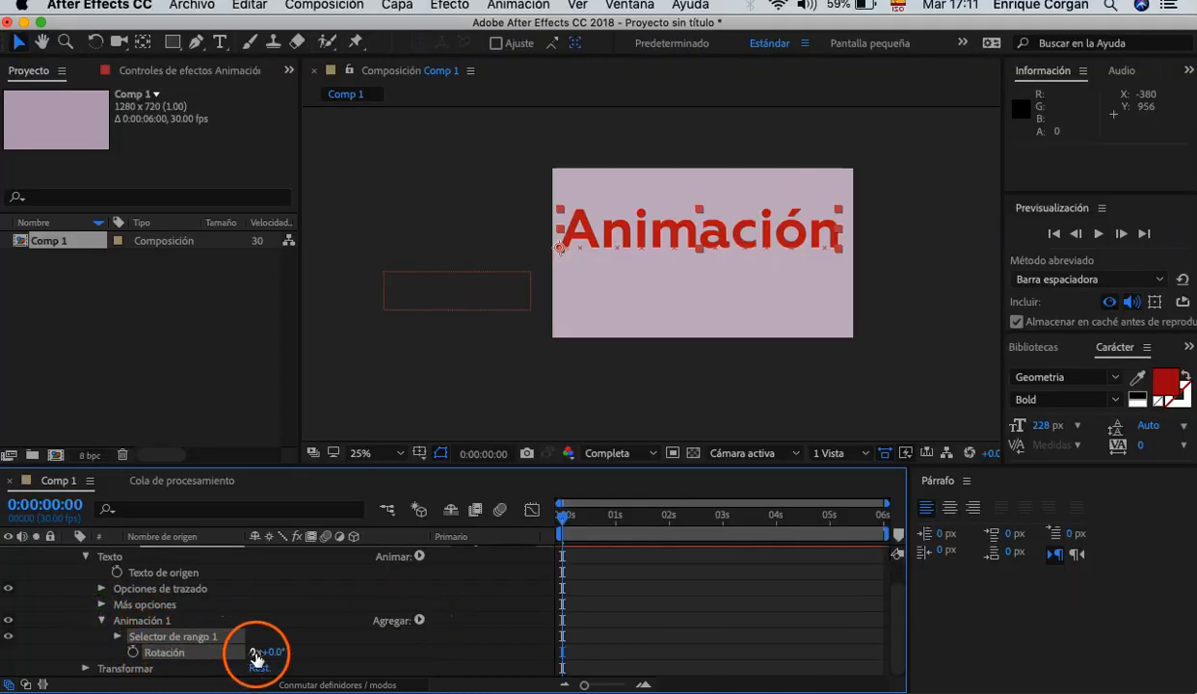
# Step: Enable keyframing for the Animación text animator's Rotación at 0:00:00:00, keeping the value 0x+0.0°
pyautogui.click(133, 652)
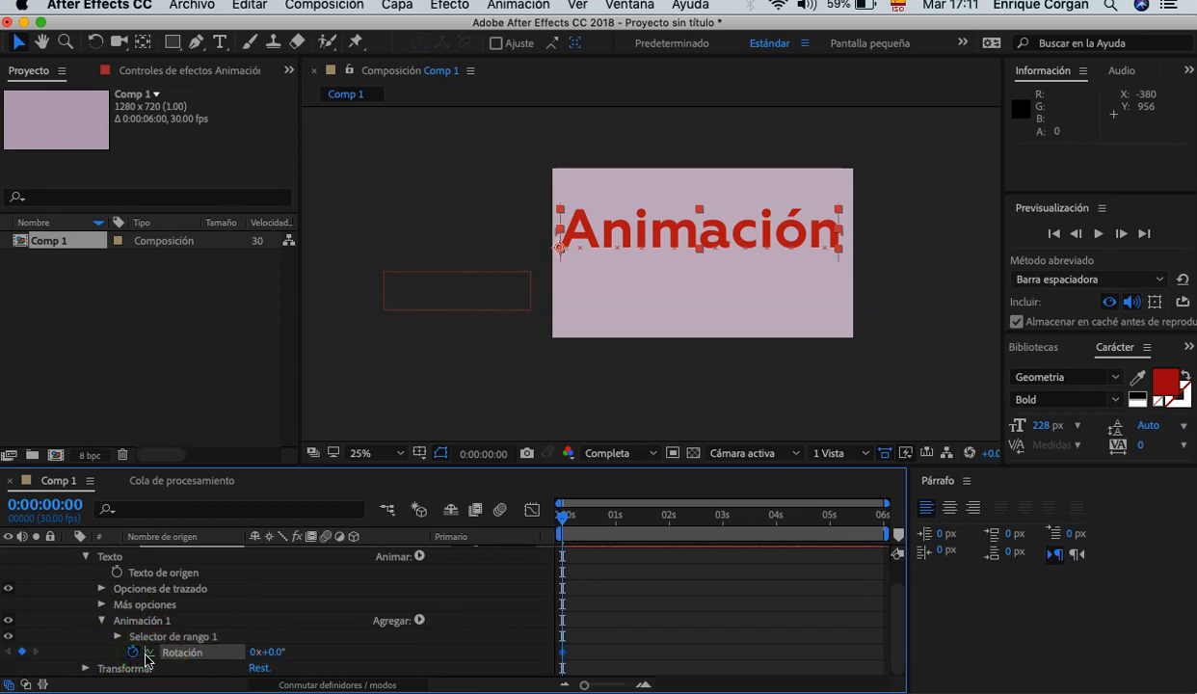
pyautogui.click(278, 650)
pyautogui.click(339, 643)
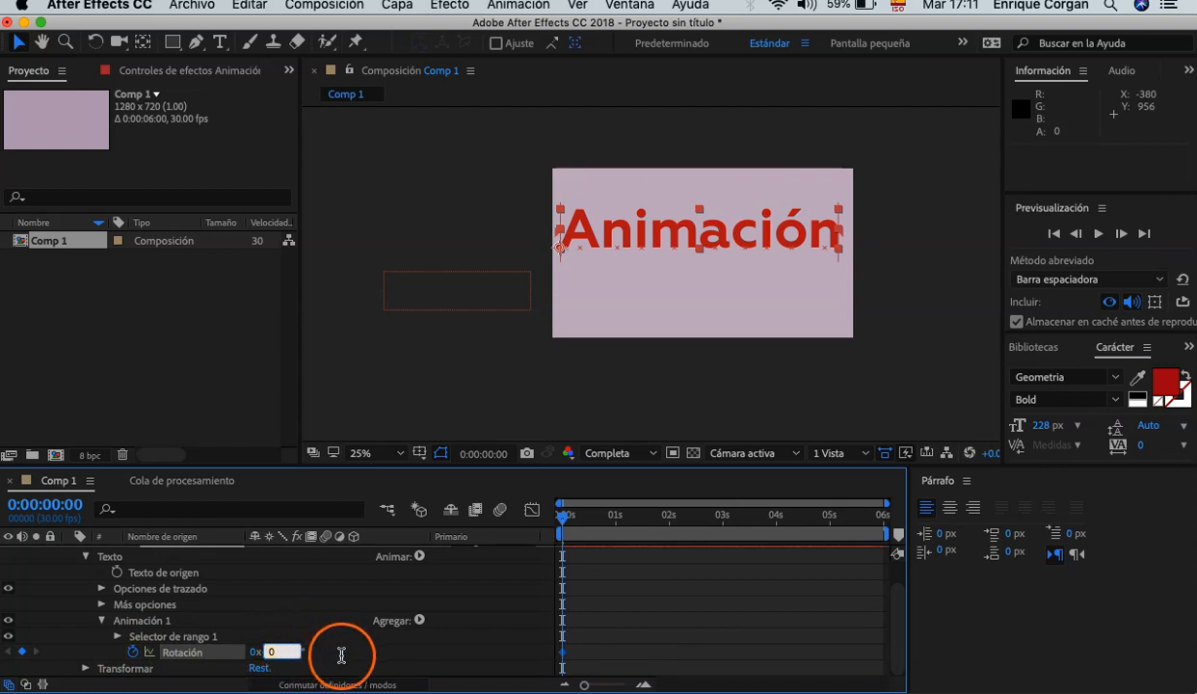
pyautogui.click(272, 651)
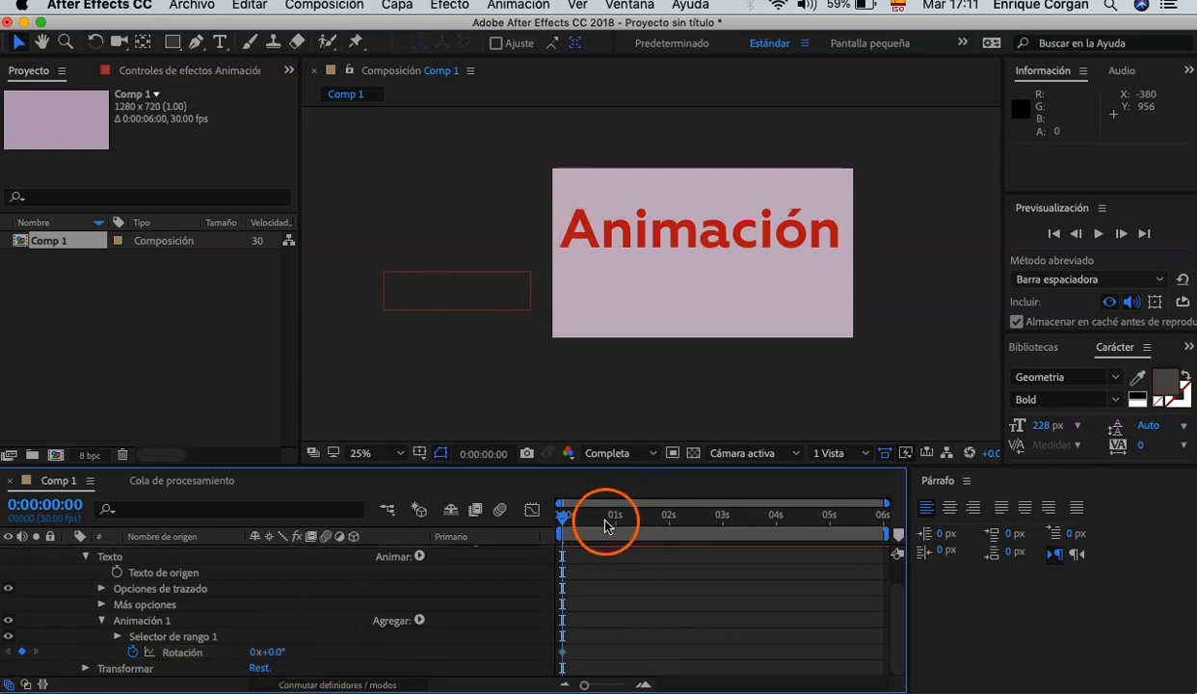
# Step: Add a second Rotación keyframe of 1x+0.0° at 0:00:02:16 and collapse the Animación 1 animator
pyautogui.moveTo(563, 514); pyautogui.dragTo(702, 519)
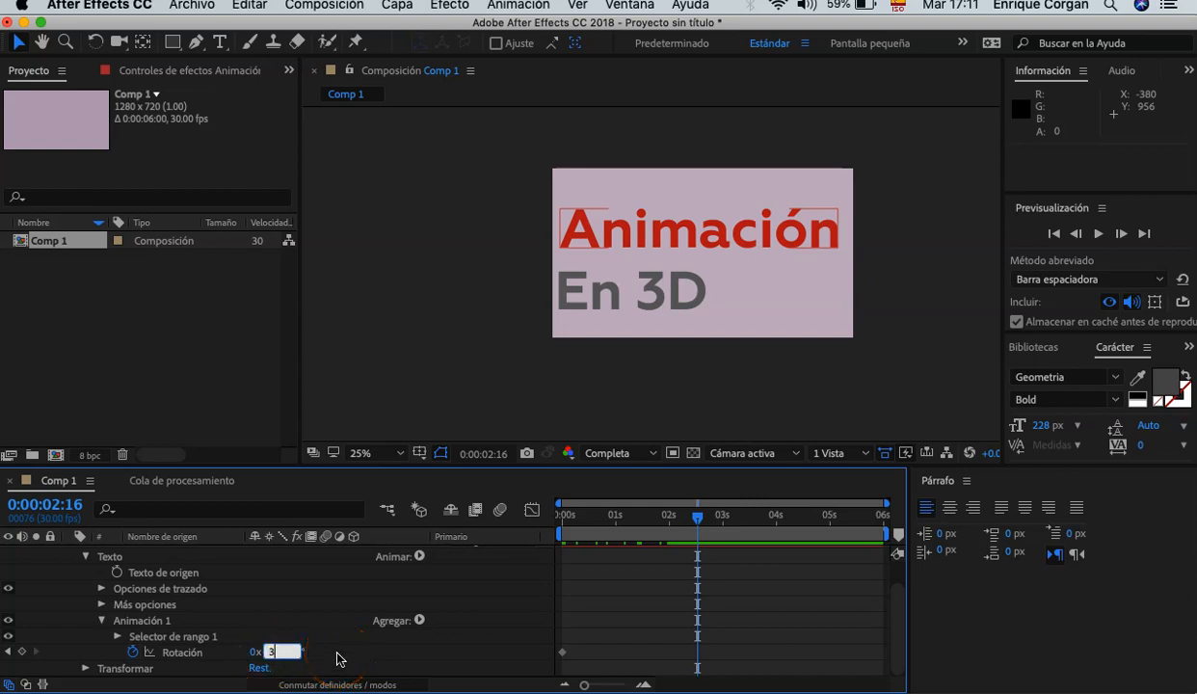
pyautogui.press('Return')
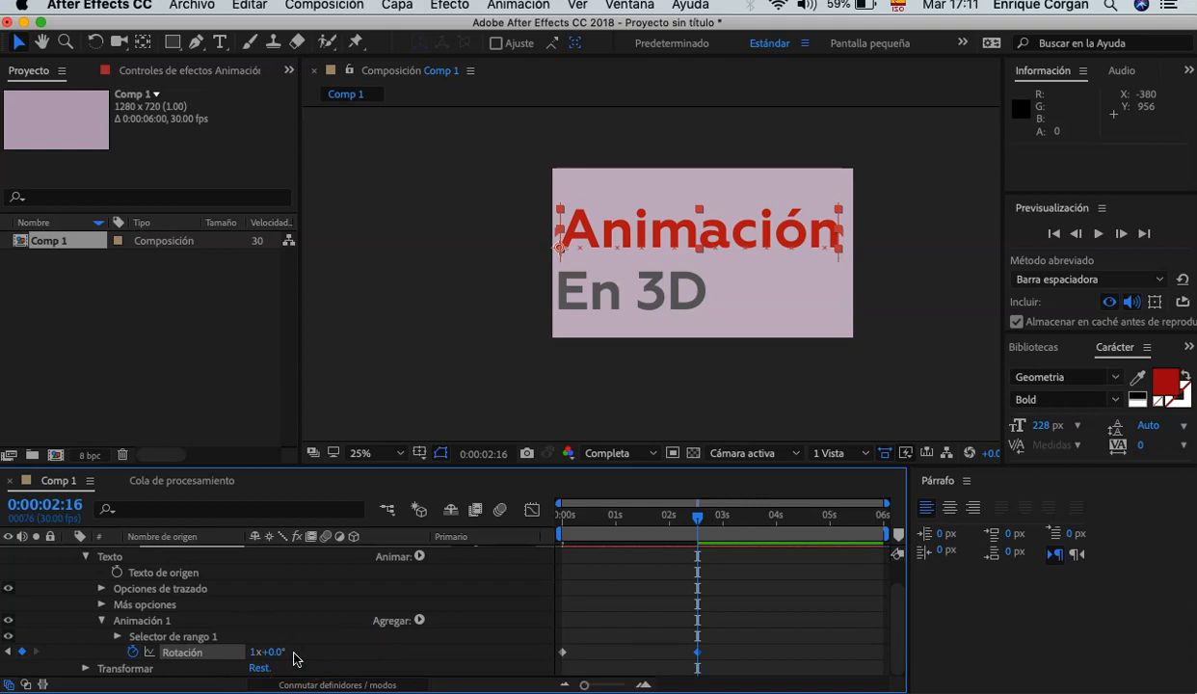
pyautogui.click(101, 634)
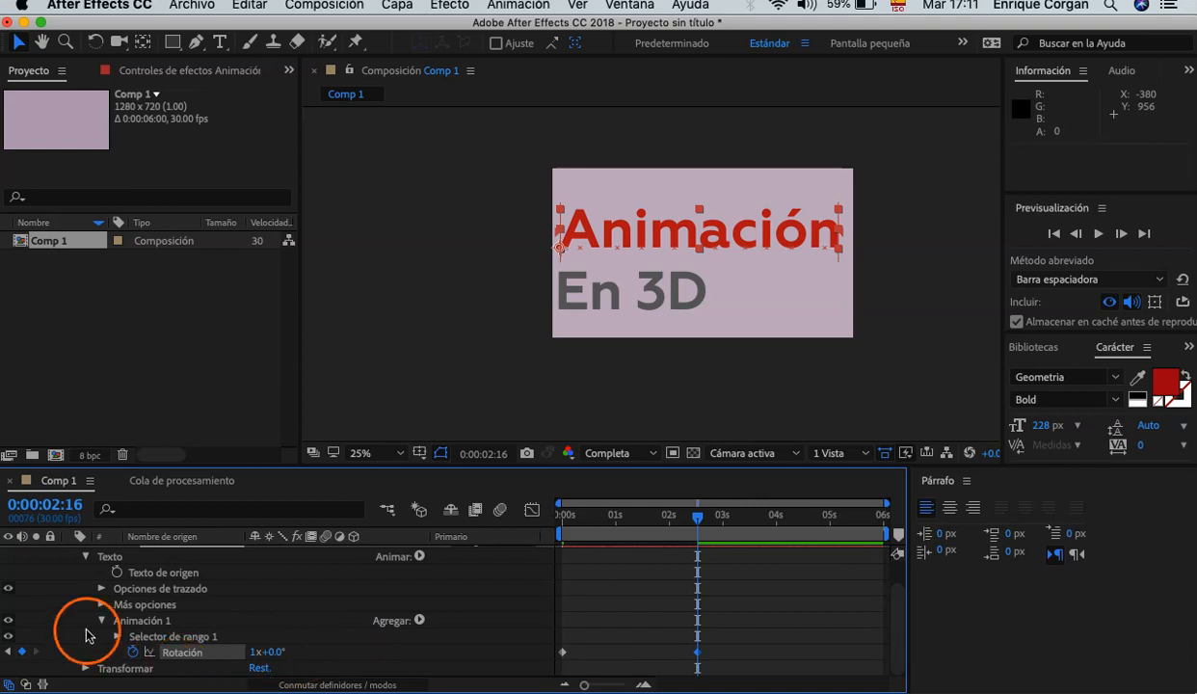
pyautogui.click(101, 620)
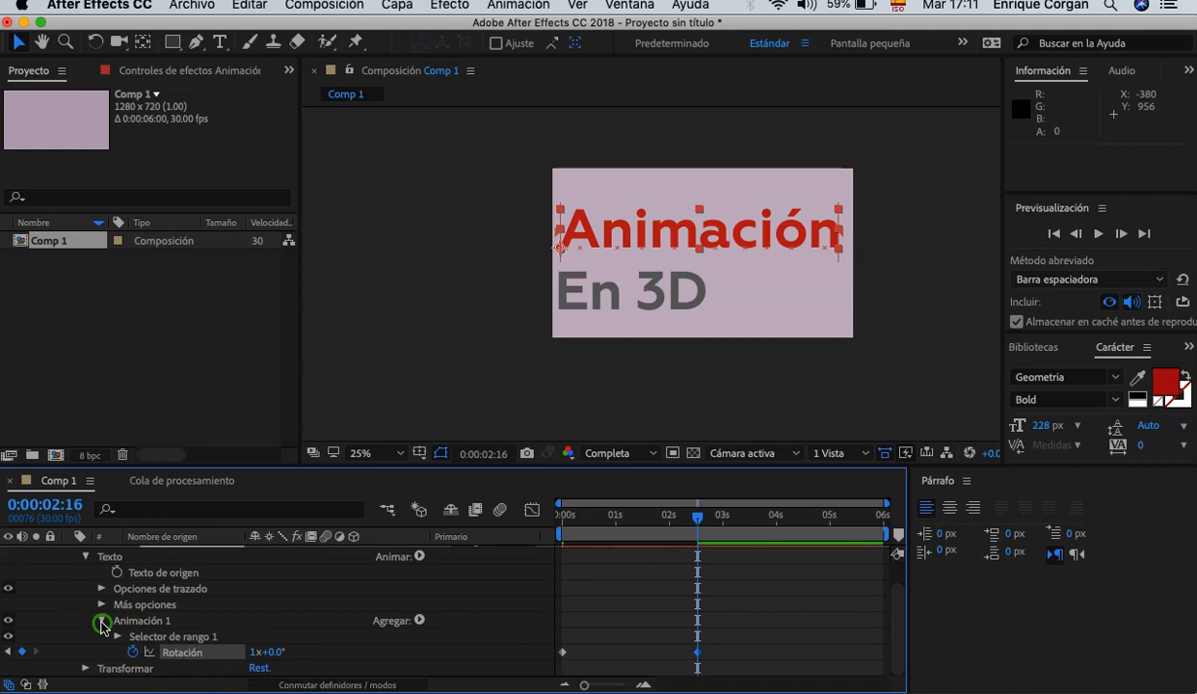
# Step: Preview the per-character rotation of the Animación text from the beginning and return to 0:00:00:00
pyautogui.moveTo(698, 515); pyautogui.dragTo(540, 509)
pyautogui.click(462, 397)
pyautogui.press('space')
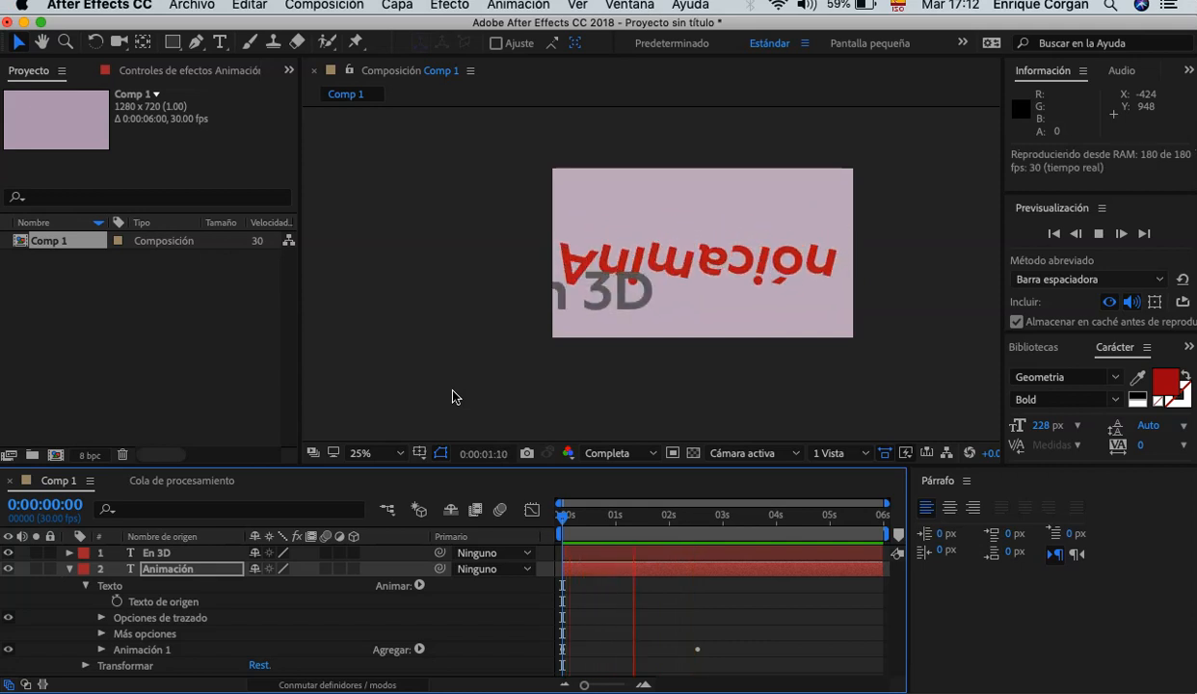
pyautogui.click(647, 513)
pyautogui.moveTo(640, 507); pyautogui.dragTo(511, 505)
pyautogui.click(464, 394)
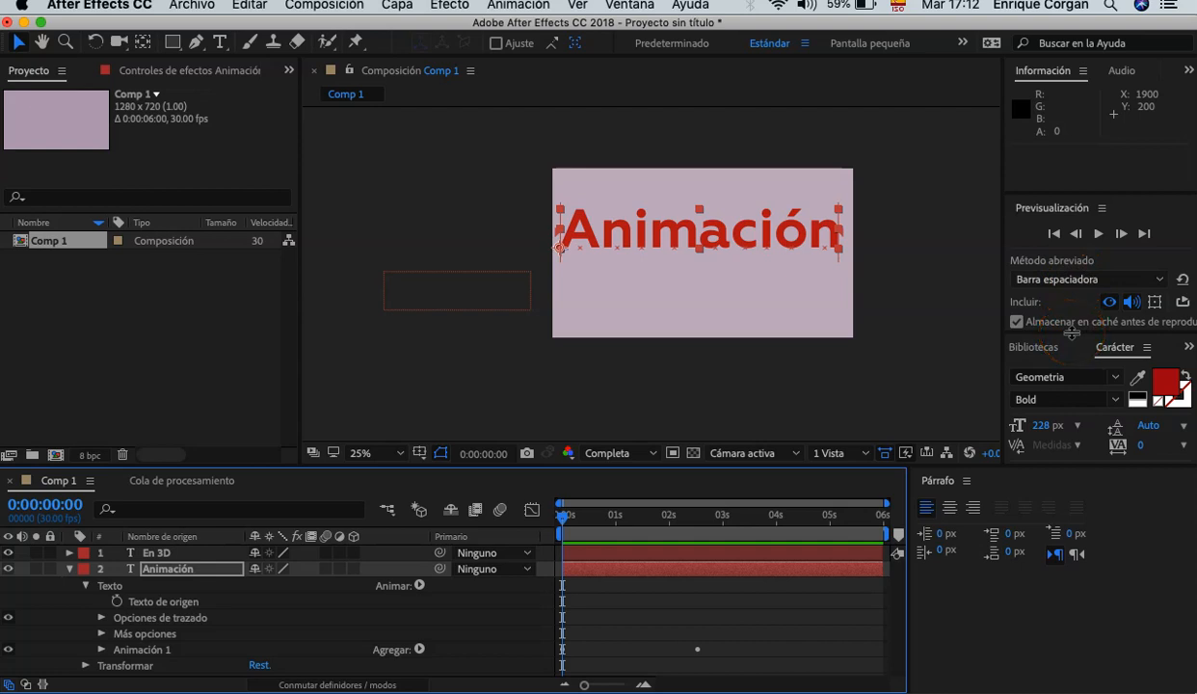
# Step: Enlarge the preview settings area and set the preview resolution to Mitad
pyautogui.moveTo(1071, 345); pyautogui.dragTo(1076, 450)
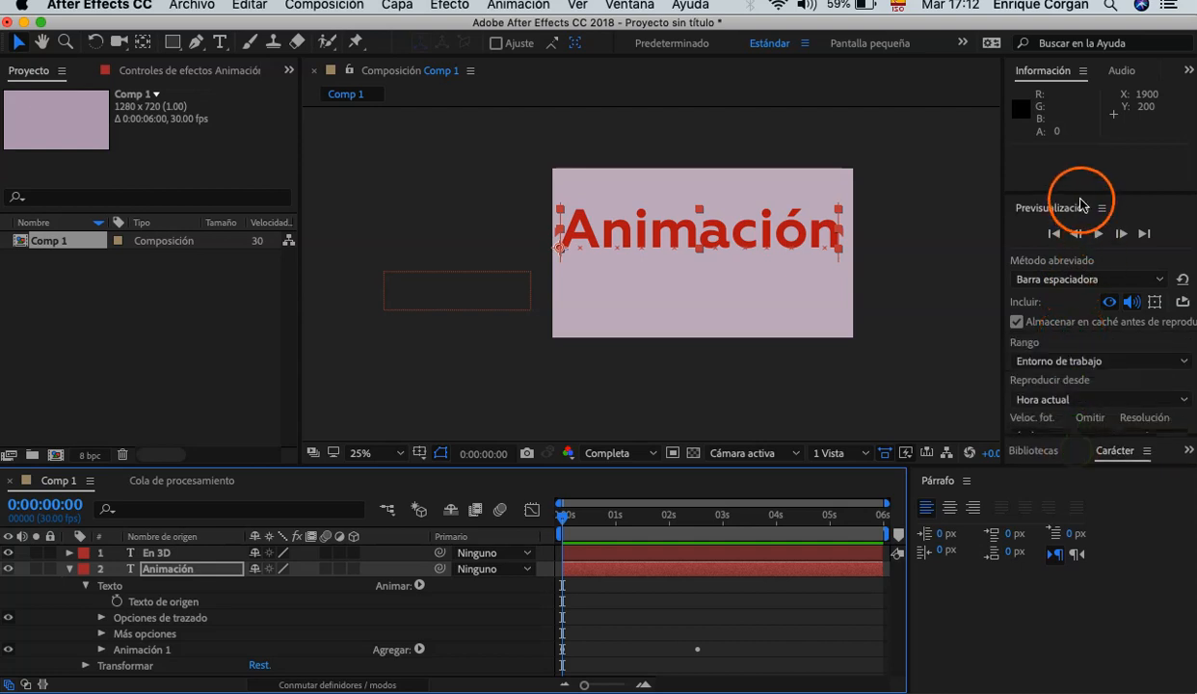
pyautogui.moveTo(1076, 193); pyautogui.dragTo(1074, 145)
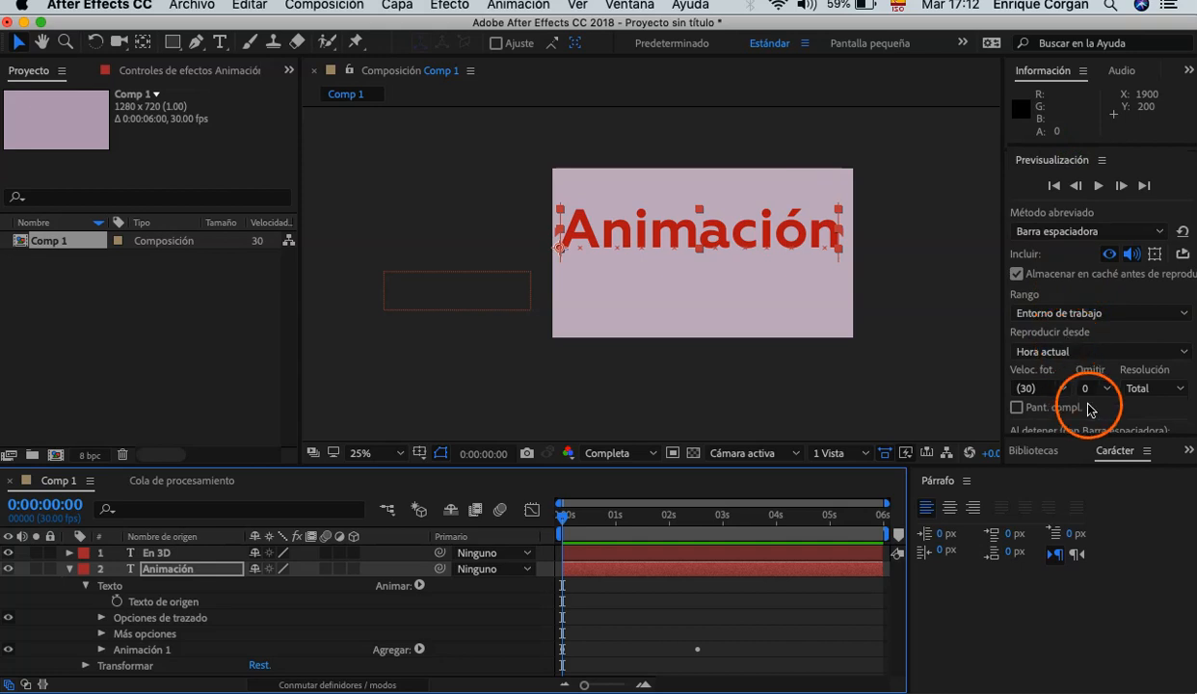
pyautogui.click(1181, 389)
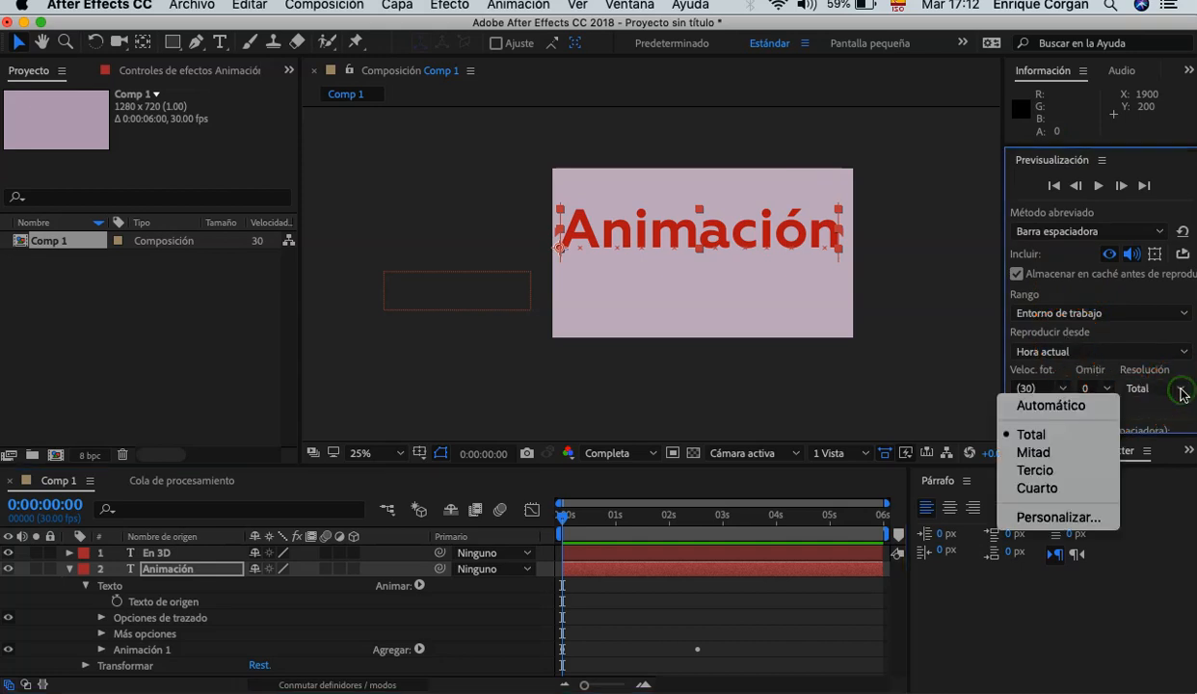
pyautogui.click(1046, 455)
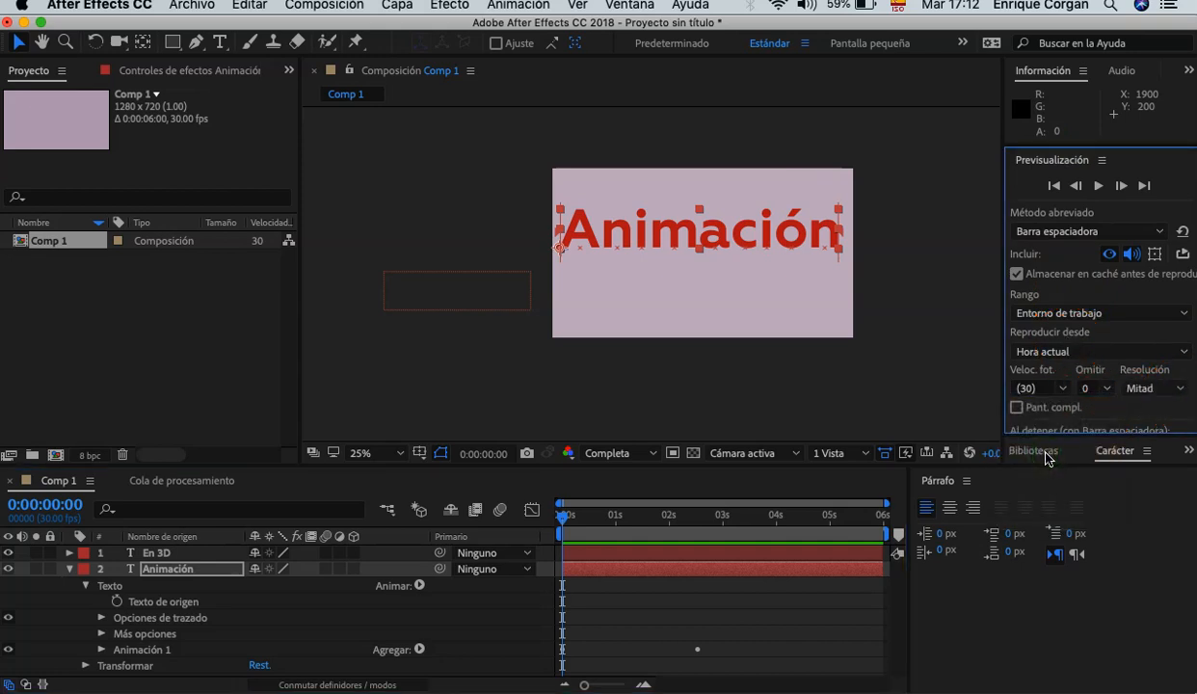
# Step: Set the composition view resolution to Mitad and collapse the Animación layer's properties
pyautogui.click(653, 454)
pyautogui.click(653, 525)
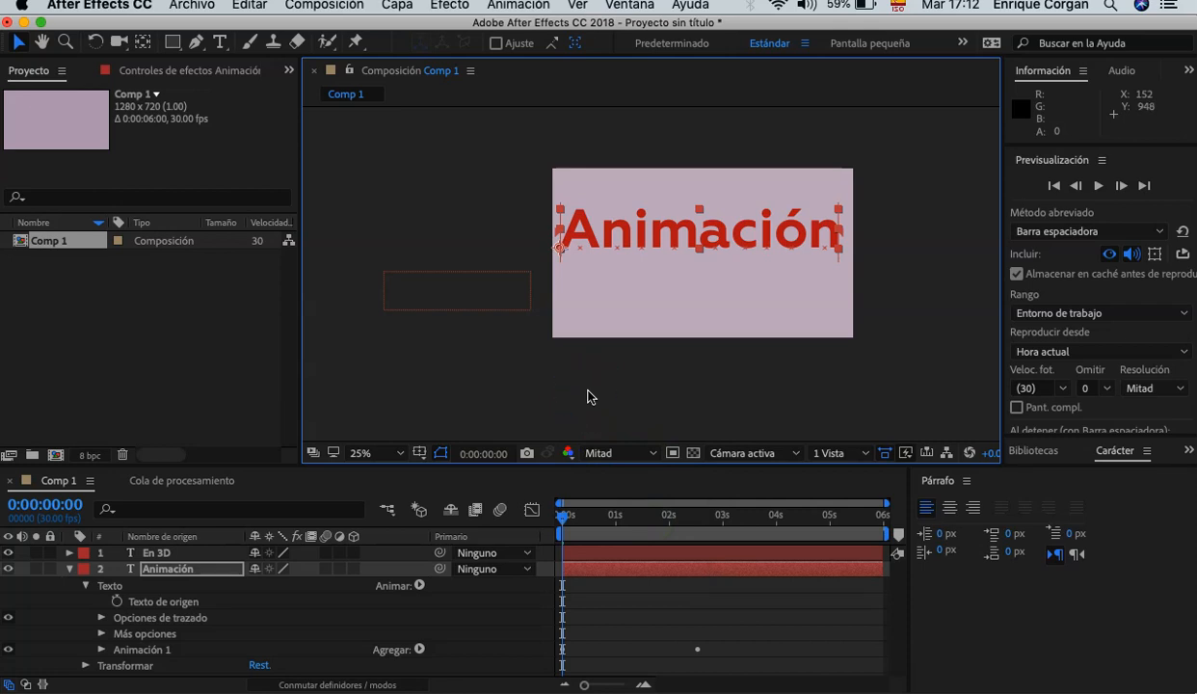
pyautogui.click(68, 573)
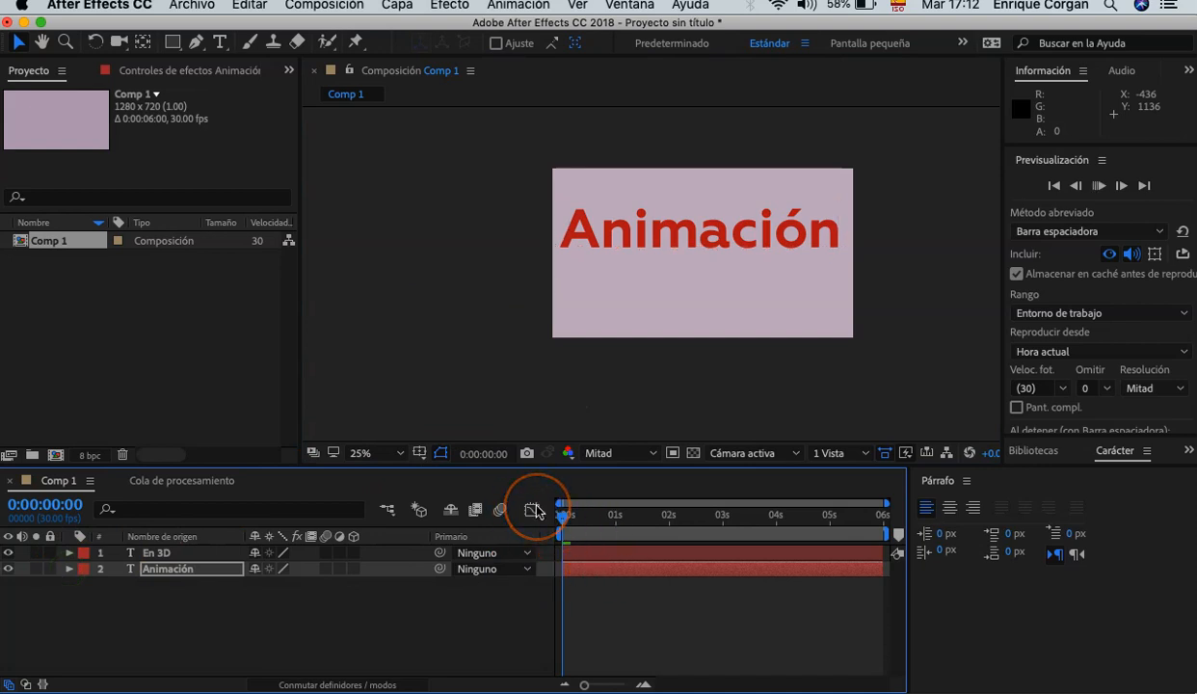
# Step: Preview the text animation at reduced resolution, scrub its first second and return to 0:00:00:00
pyautogui.press('space')
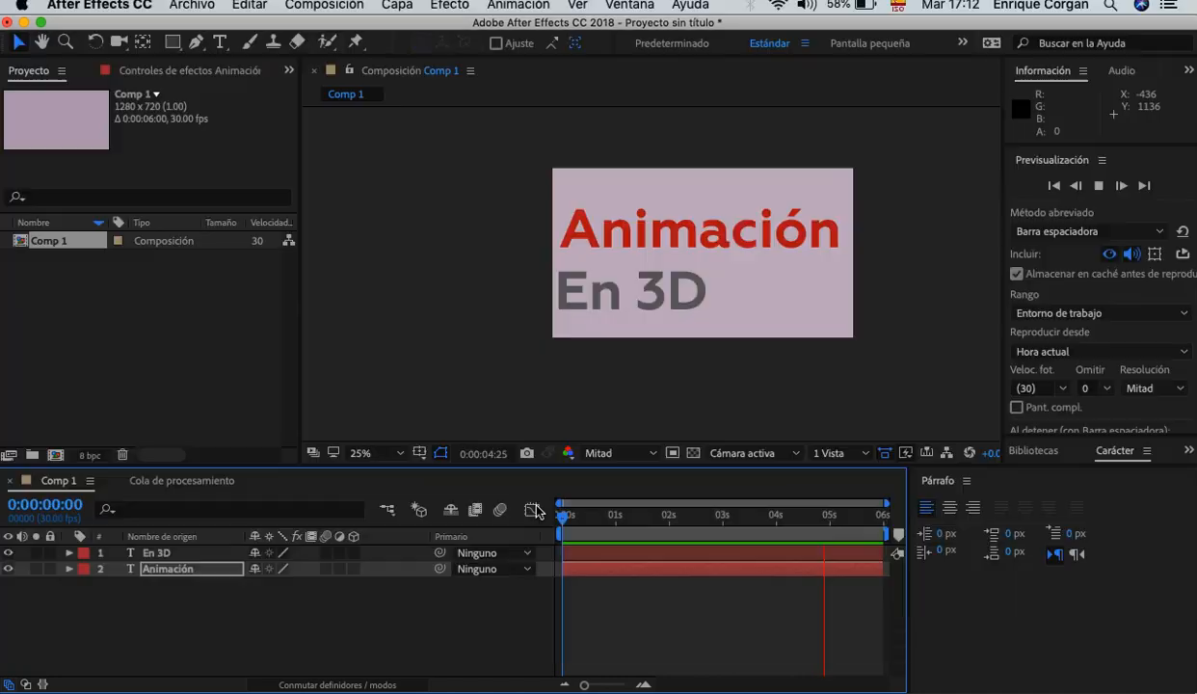
pyautogui.click(711, 439)
pyautogui.click(600, 535)
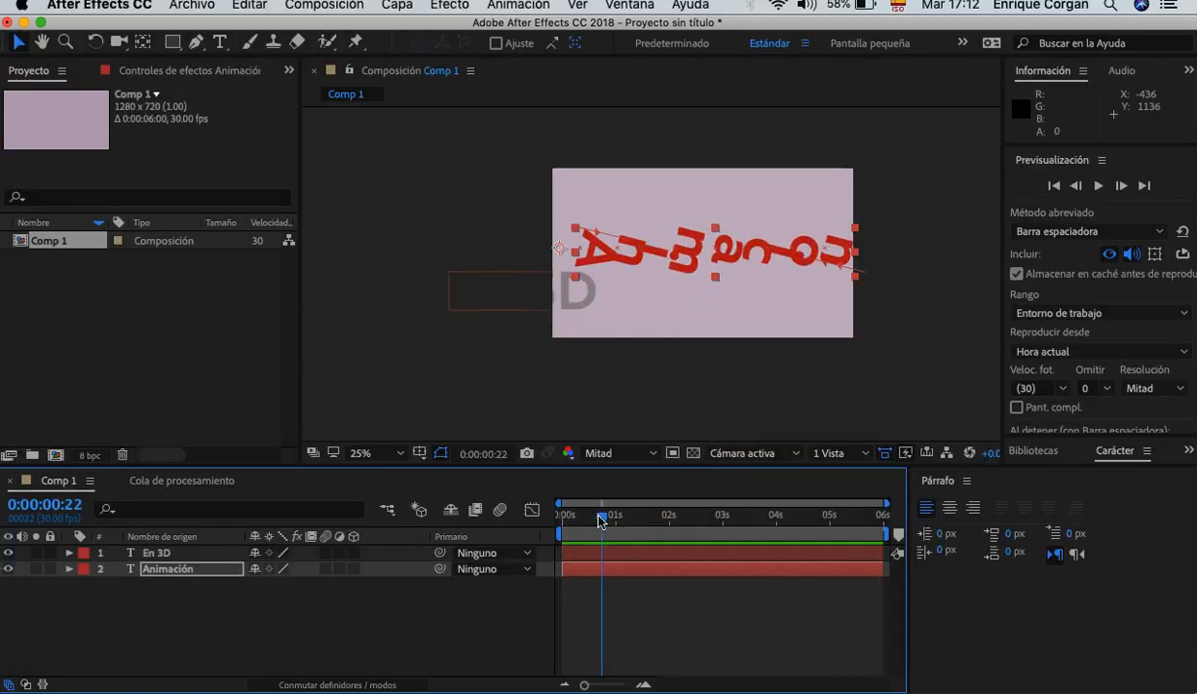
pyautogui.moveTo(599, 520); pyautogui.dragTo(529, 517)
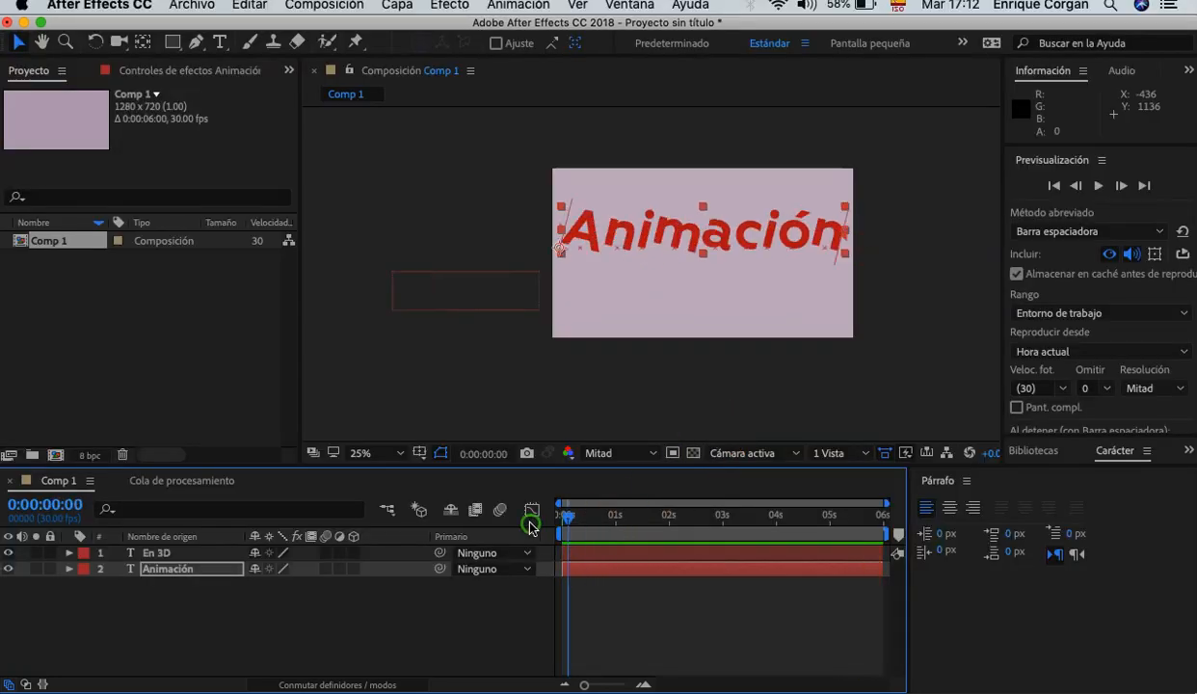
# Step: Set both the preview resolution and the composition view resolution to Tercio
pyautogui.click(1177, 394)
pyautogui.click(1061, 474)
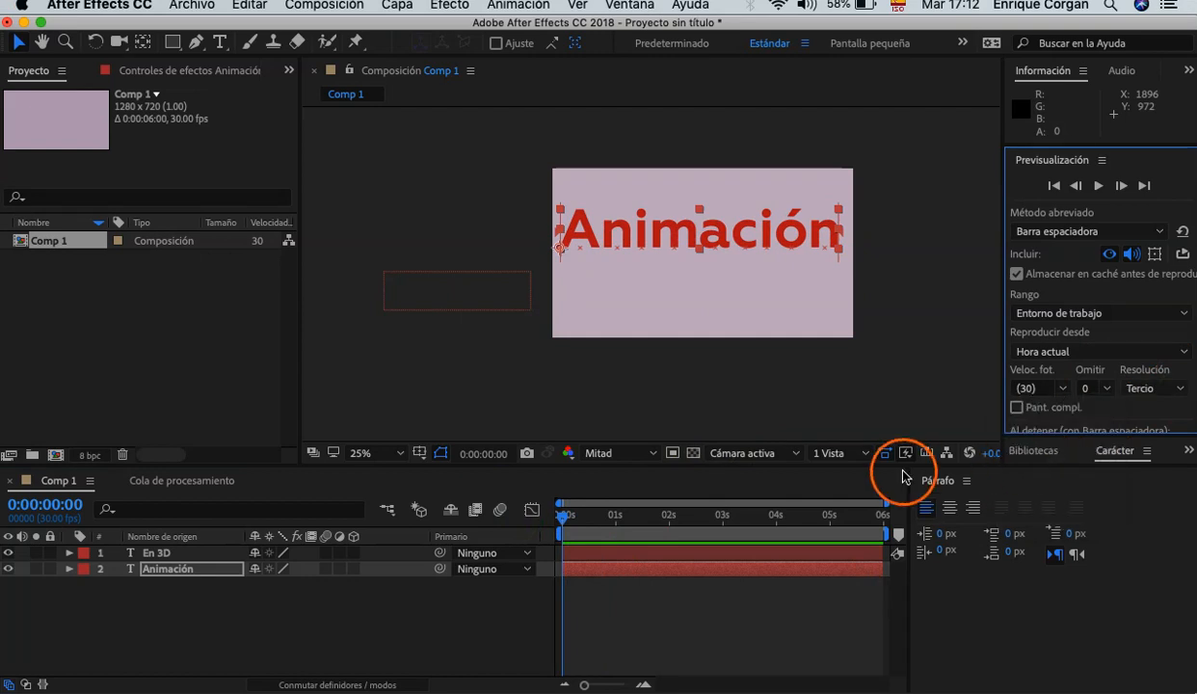
pyautogui.click(653, 453)
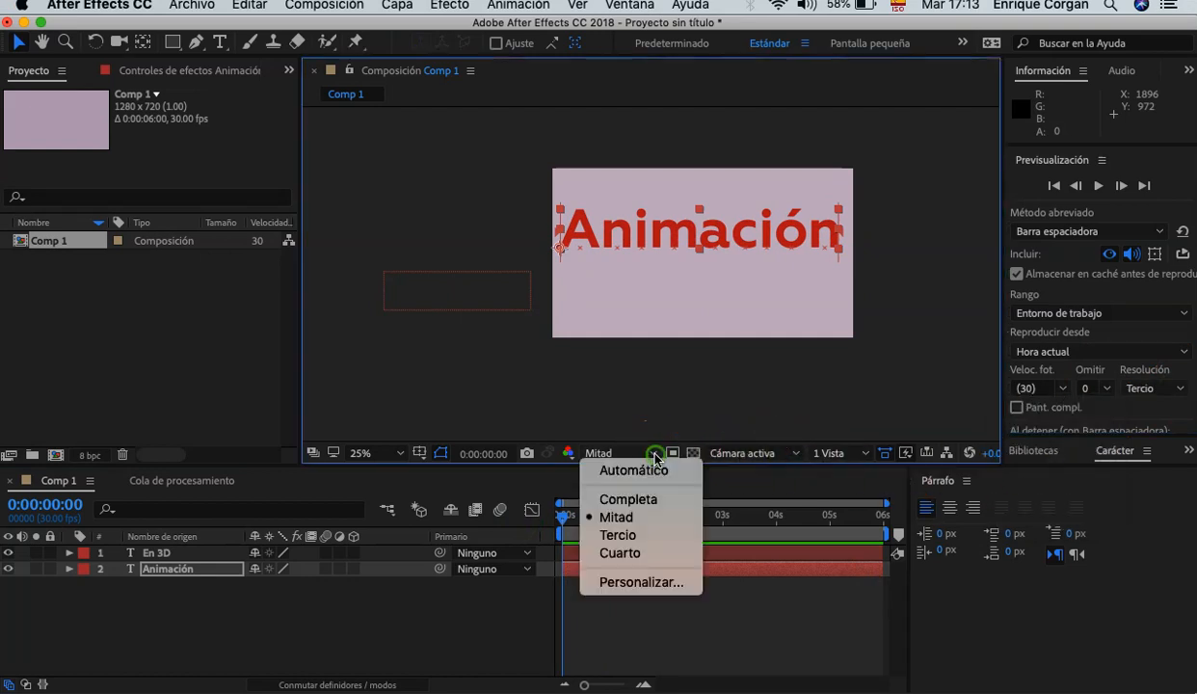
pyautogui.click(649, 535)
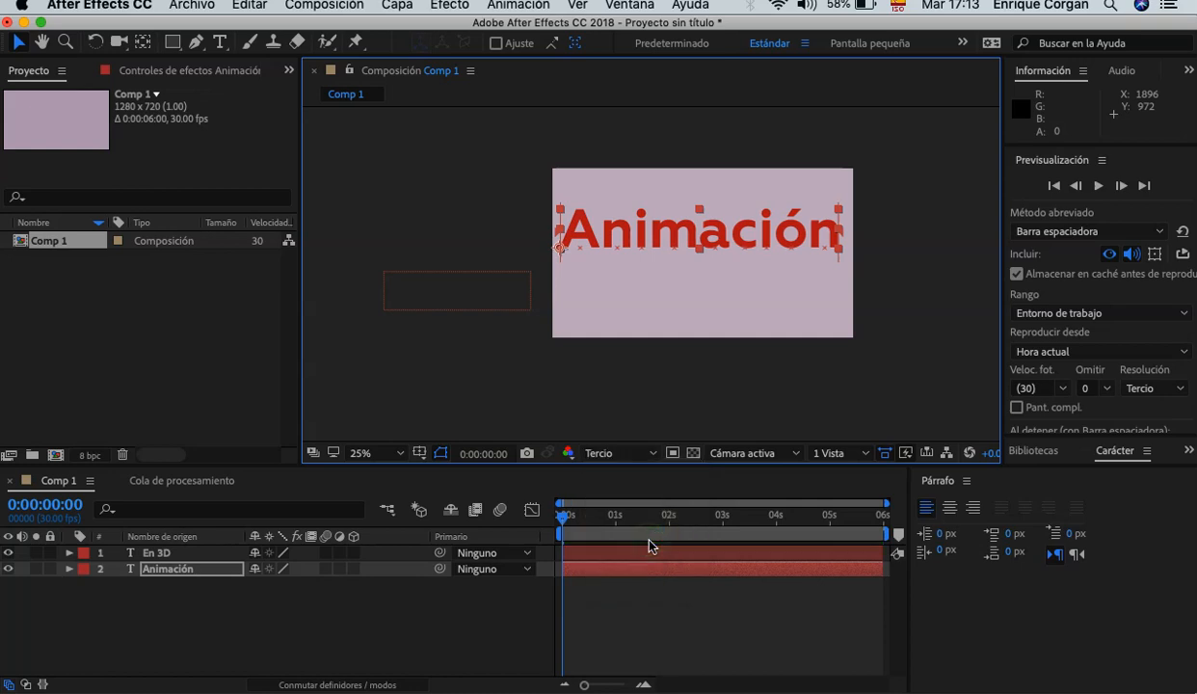
# Step: Compare the Animación text at Completa and Tercio resolution with the composition magnified to 50%, and return to 25%
pyautogui.press('z')
pyautogui.click(667, 253)
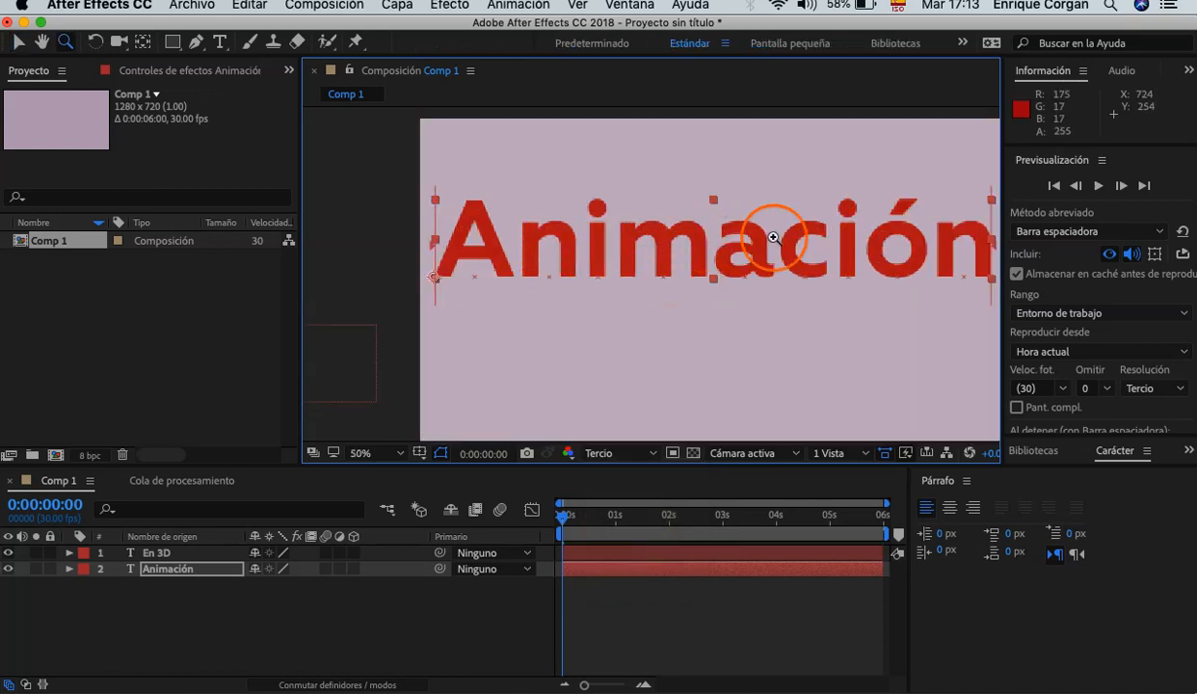
pyautogui.click(653, 457)
pyautogui.click(644, 498)
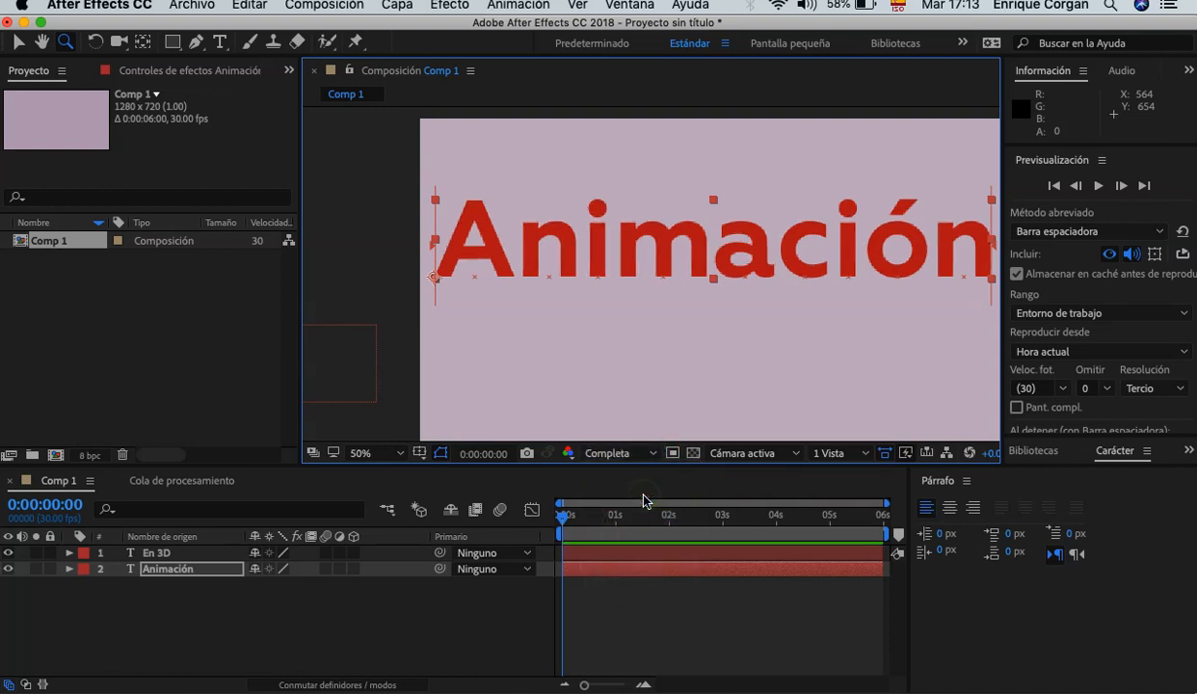
pyautogui.click(641, 454)
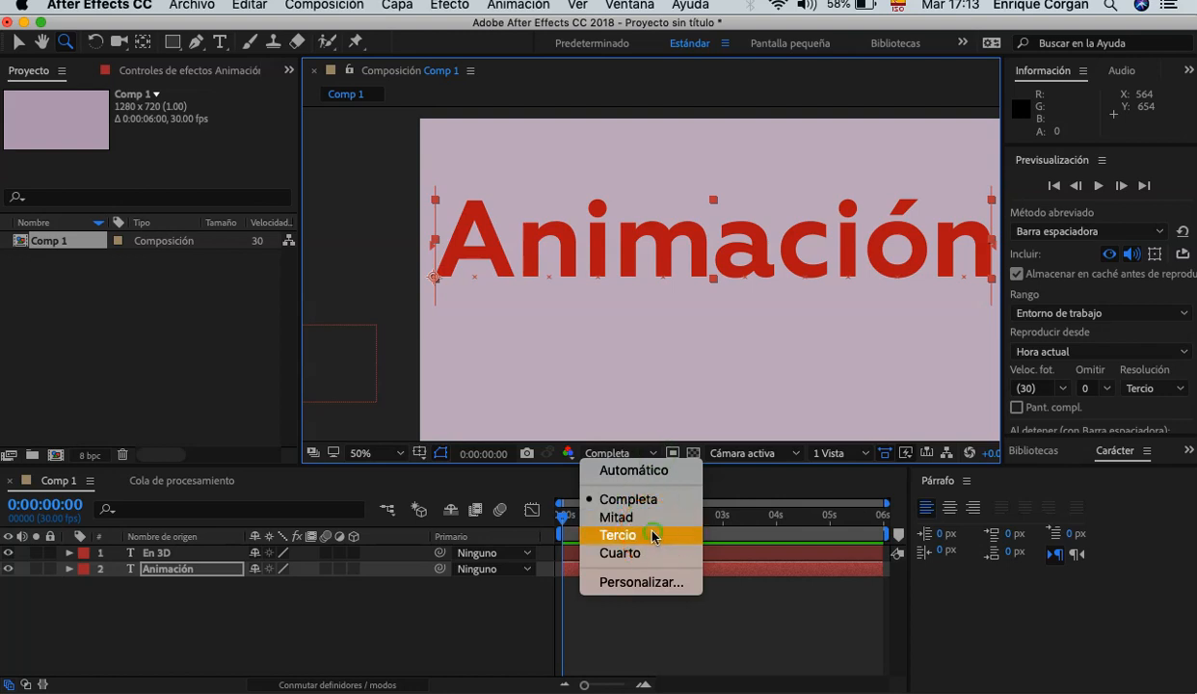
pyautogui.click(652, 535)
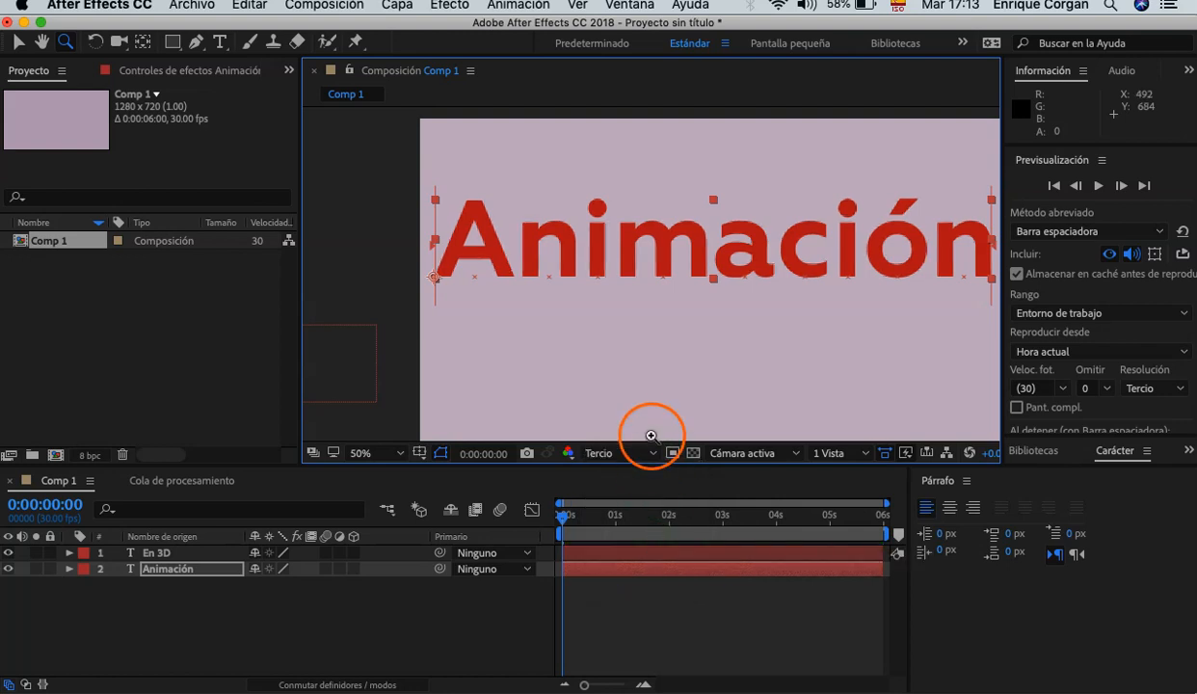
pyautogui.press(',')
pyautogui.press(',')
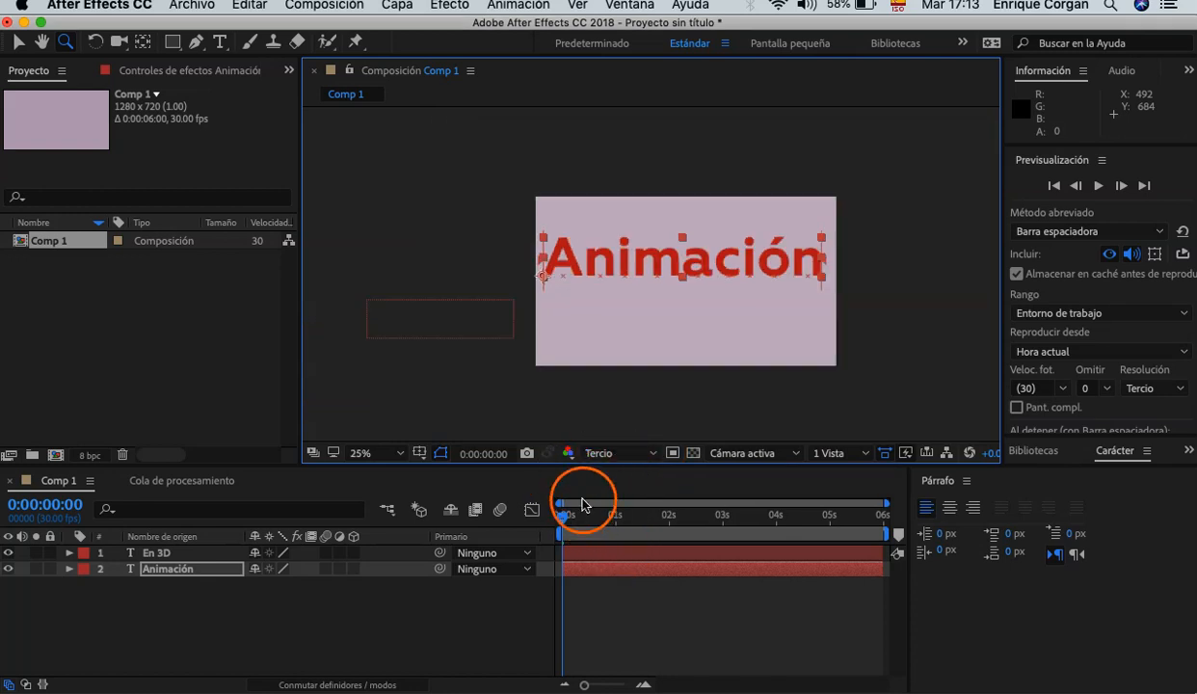
# Step: Set the composition view resolution to Mitad and deselect the Animación layer, staying at 0:00:00:00
pyautogui.click(651, 454)
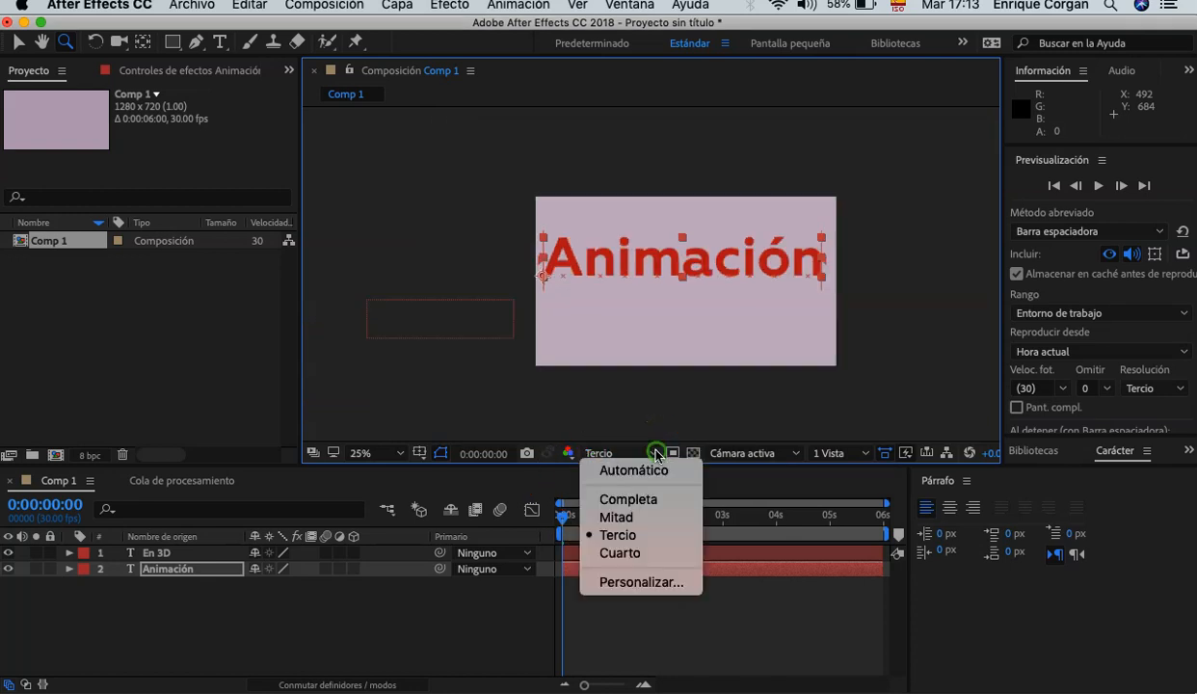
pyautogui.click(650, 521)
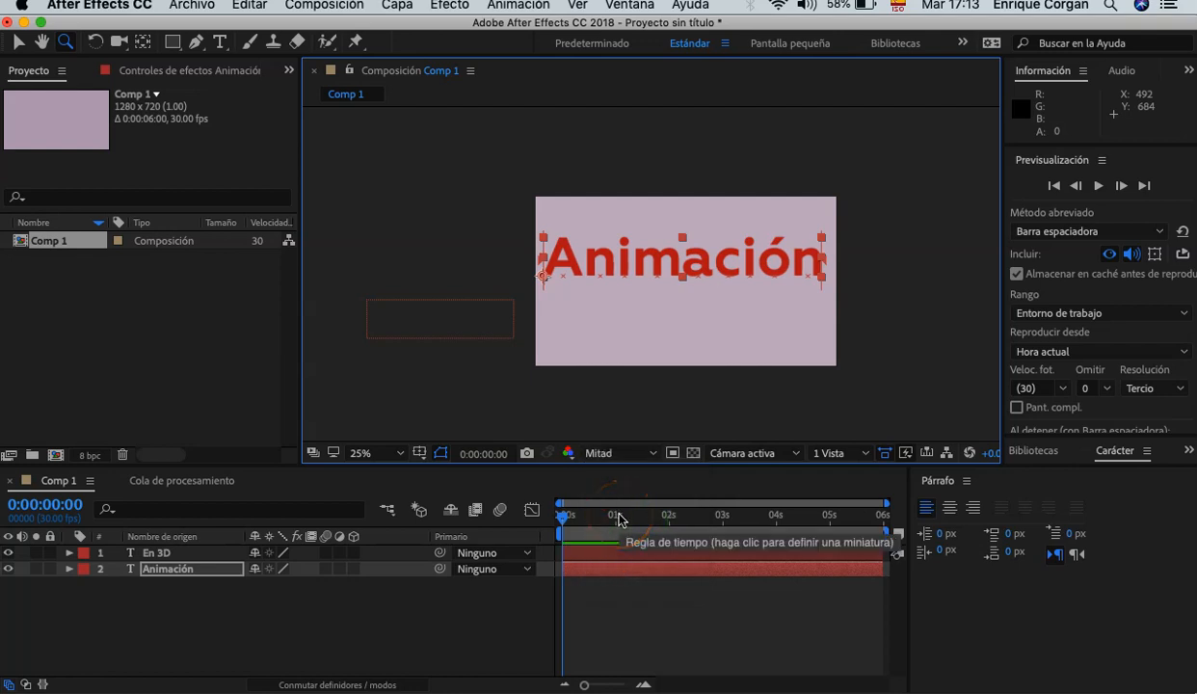
pyautogui.click(560, 518)
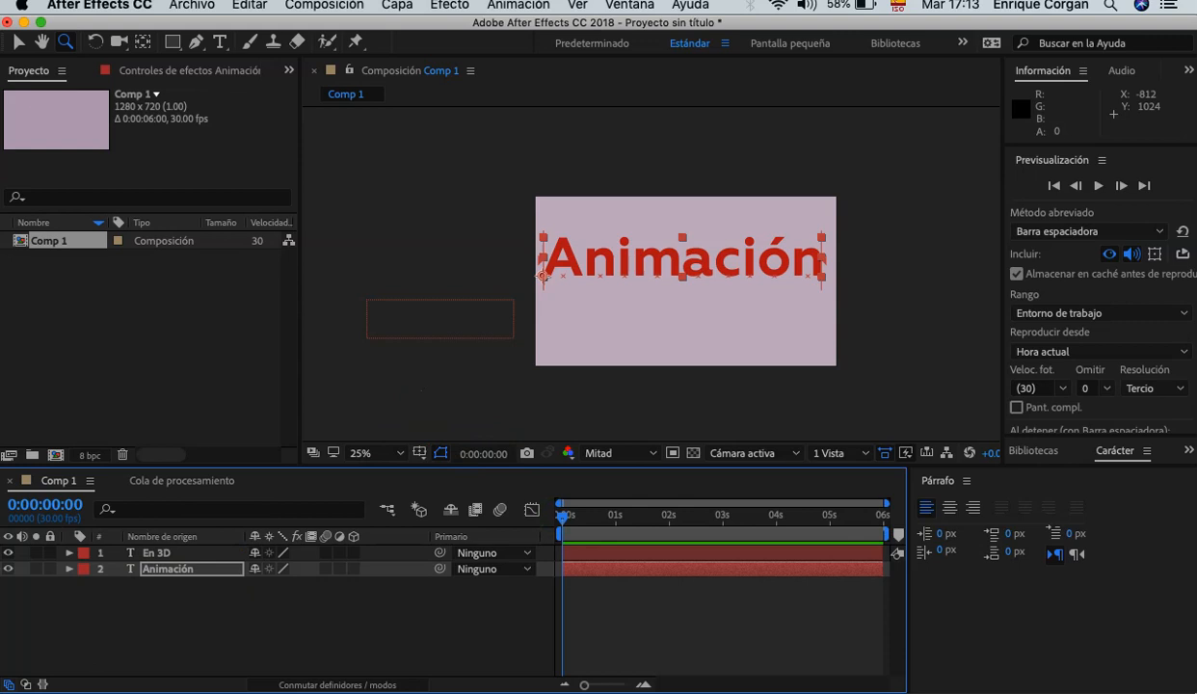
pyautogui.click(390, 389)
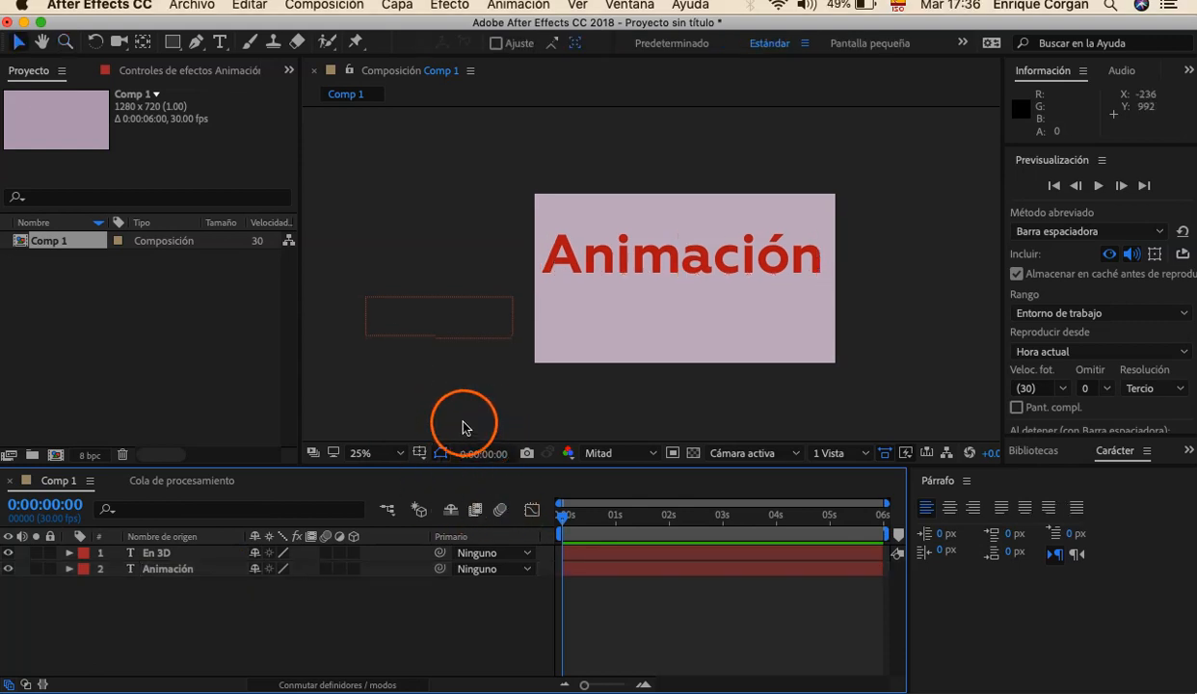
# Step: Preview both animated texts from the beginning and return to 0:00:00:00
pyautogui.click(462, 425)
pyautogui.press('space')
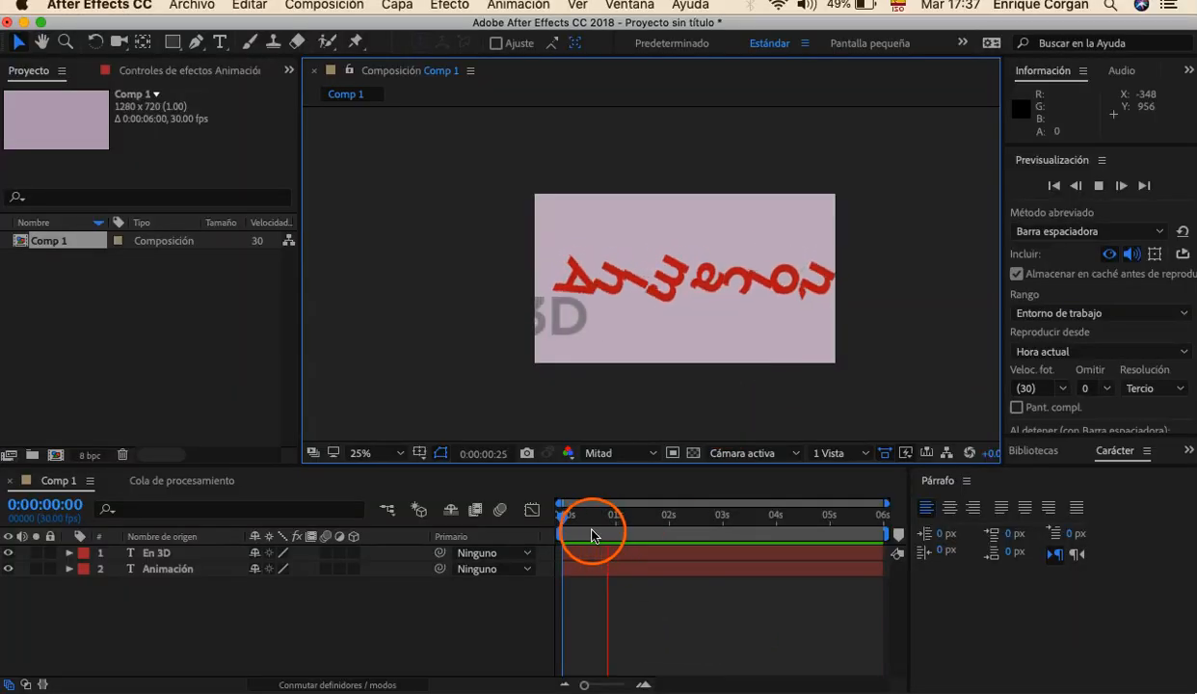
pyautogui.moveTo(592, 525); pyautogui.dragTo(617, 523)
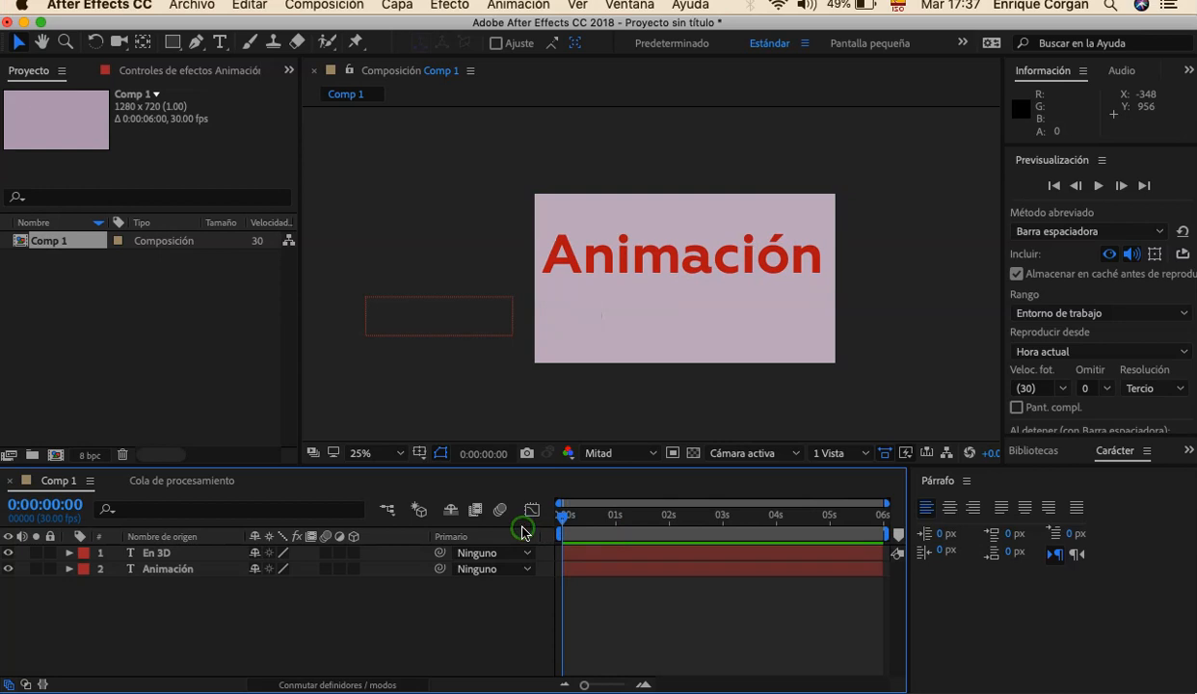
# Step: Enable Opacidad keyframing in the Animación layer's Transformar properties at 0:00:00:00 with a value of 0%
pyautogui.click(64, 569)
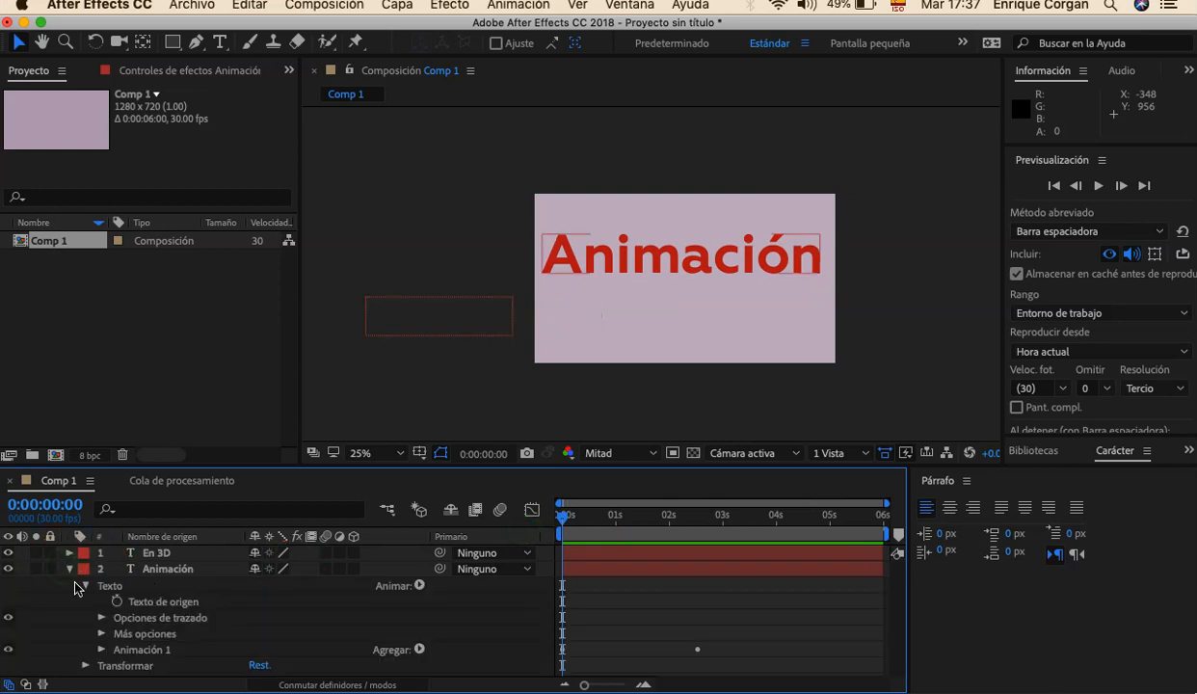
pyautogui.click(78, 587)
pyautogui.click(82, 602)
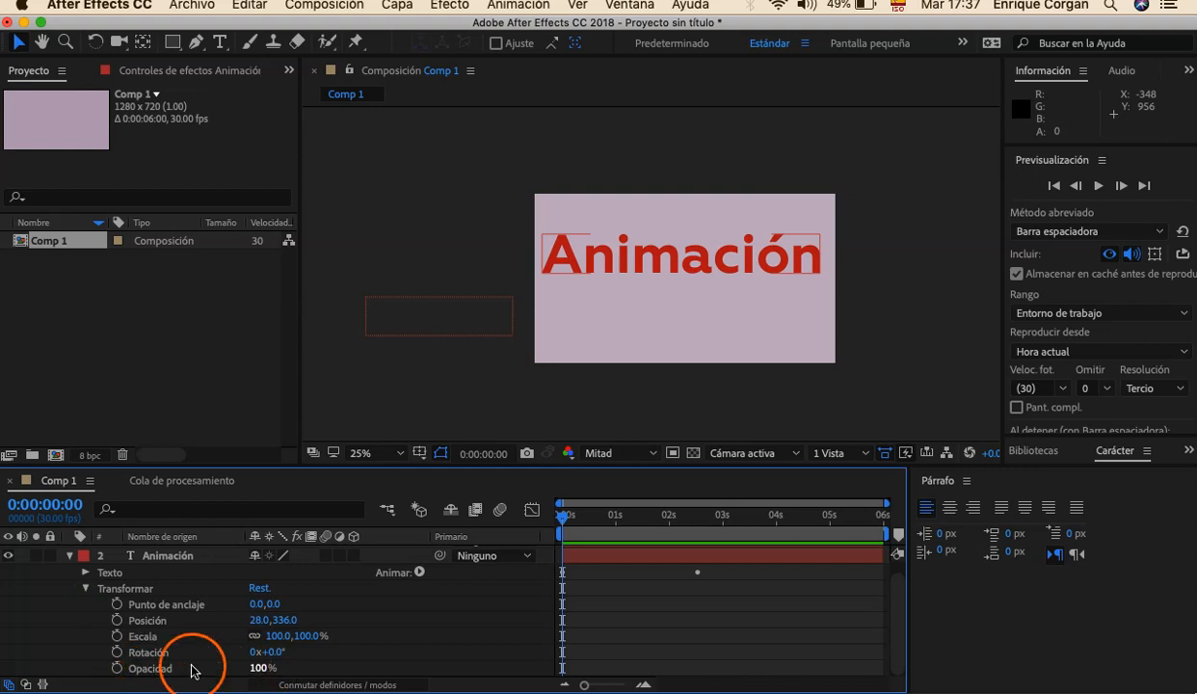
pyautogui.click(117, 667)
pyautogui.click(264, 668)
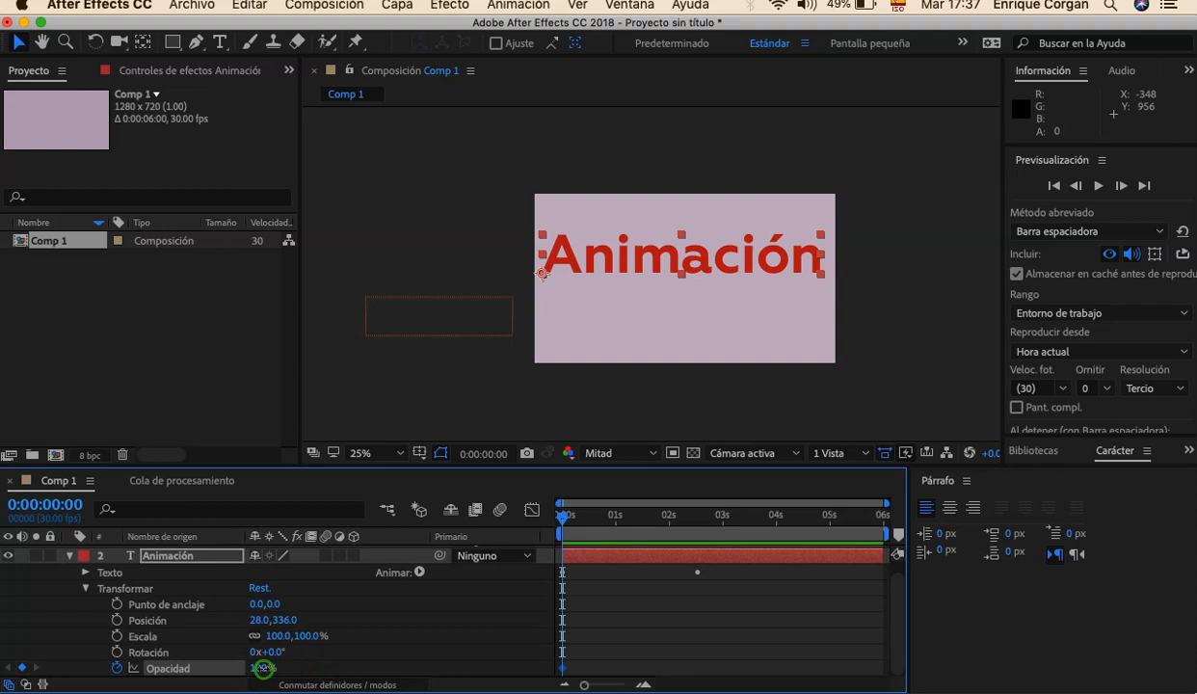
pyautogui.write('0')
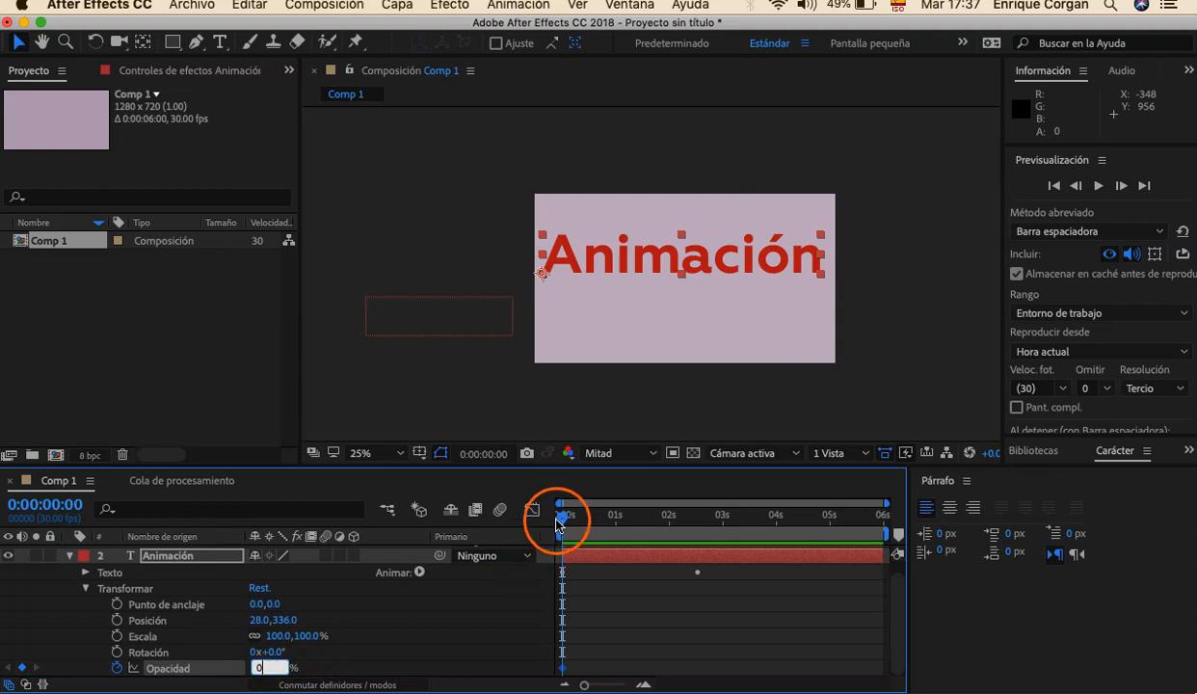
pyautogui.click(561, 521)
# Step: Add a second Opacidad keyframe of 100% to the Animación layer at 0:00:02:16
pyautogui.moveTo(563, 521); pyautogui.dragTo(658, 521)
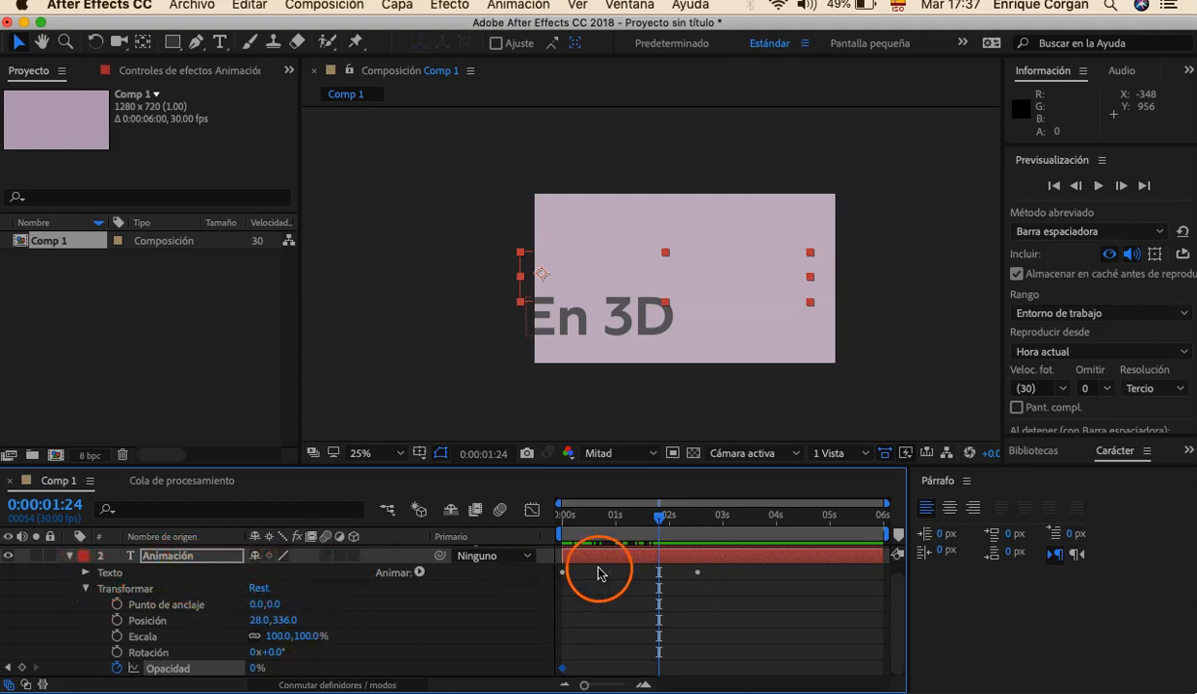
pyautogui.moveTo(659, 518); pyautogui.dragTo(699, 526)
pyautogui.click(256, 668)
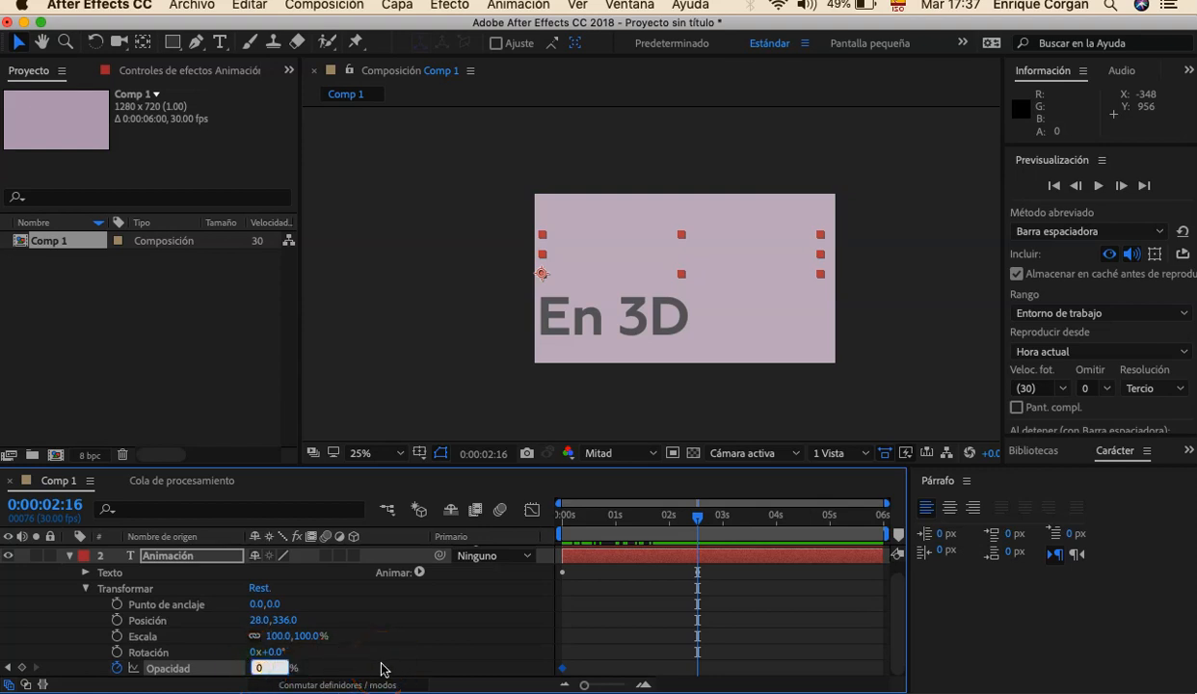
pyautogui.press('Return')
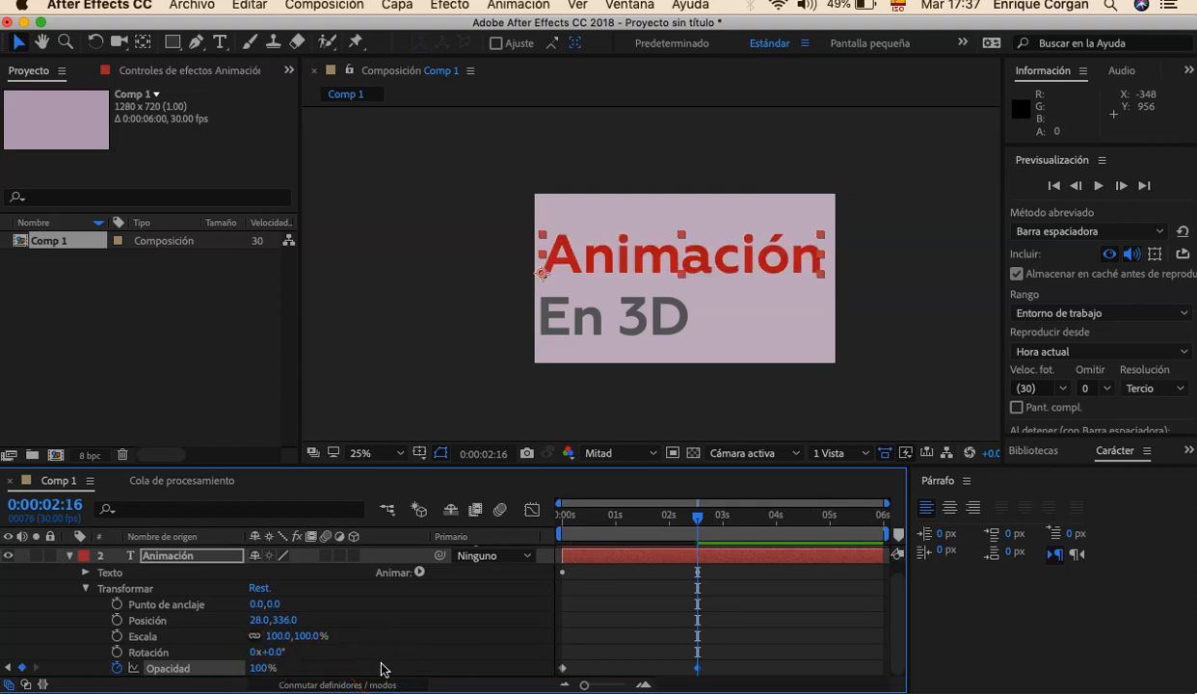
# Step: Preview the Animación text's fade-in and rotation from the beginning and return to 0:00:00:00
pyautogui.moveTo(696, 516); pyautogui.dragTo(516, 552)
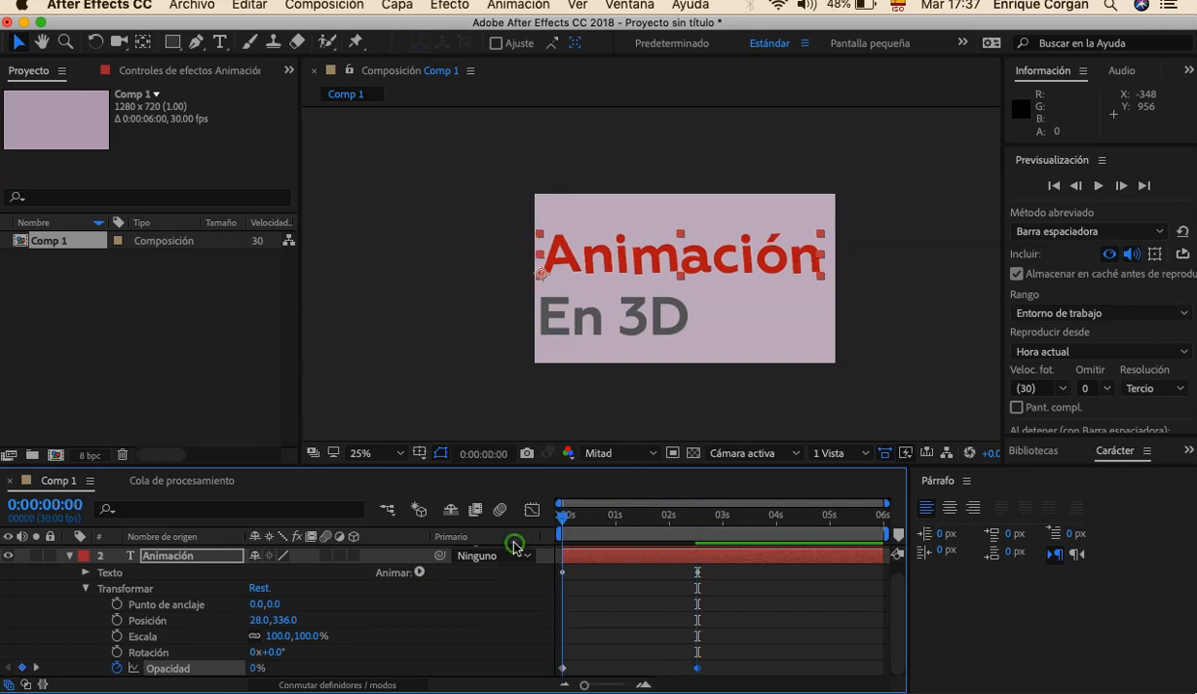
pyautogui.click(430, 398)
pyautogui.press('space')
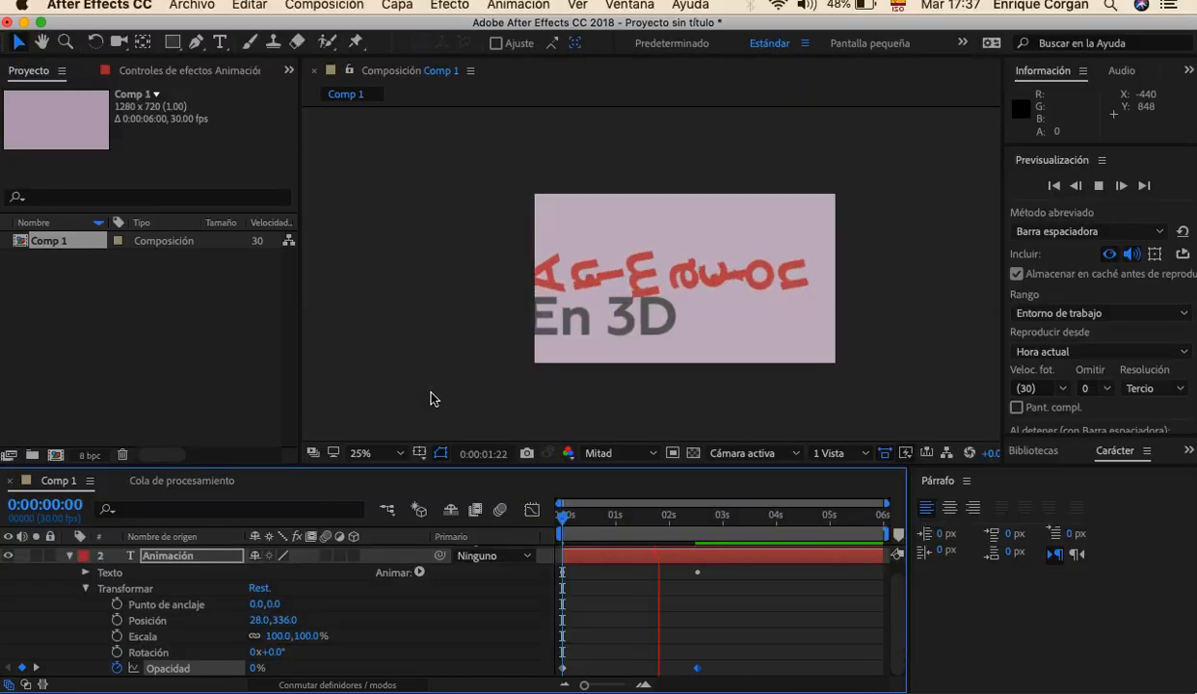
pyautogui.click(553, 435)
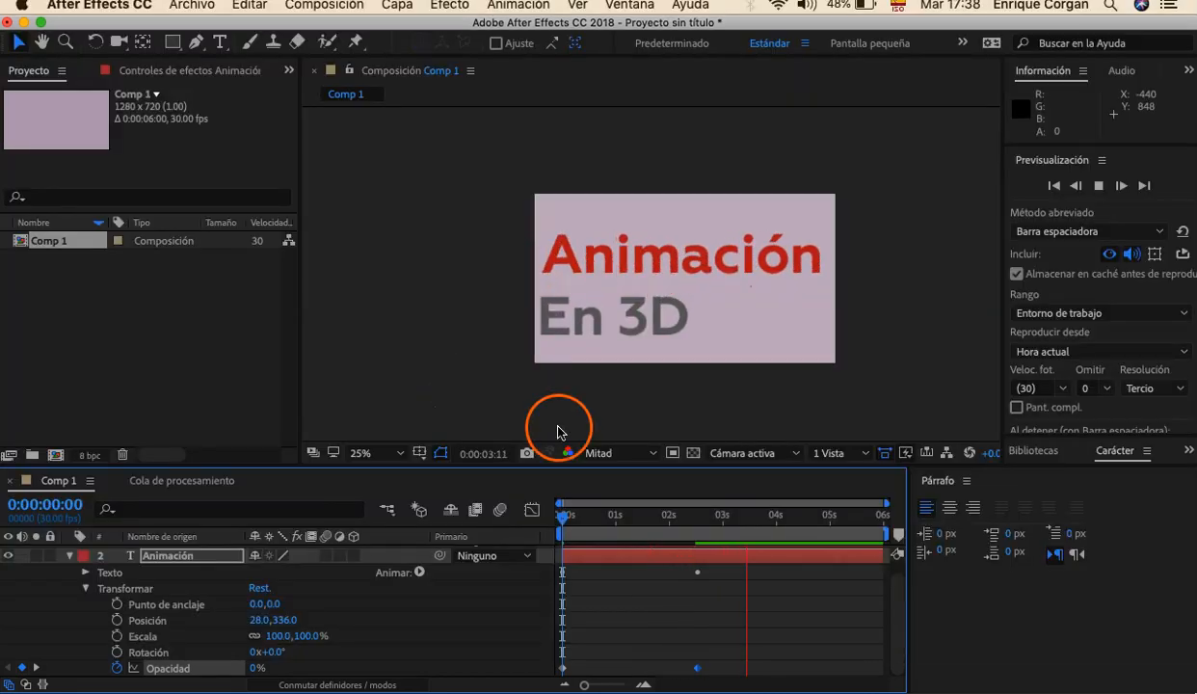
pyautogui.click(753, 509)
pyautogui.moveTo(752, 521); pyautogui.dragTo(561, 516)
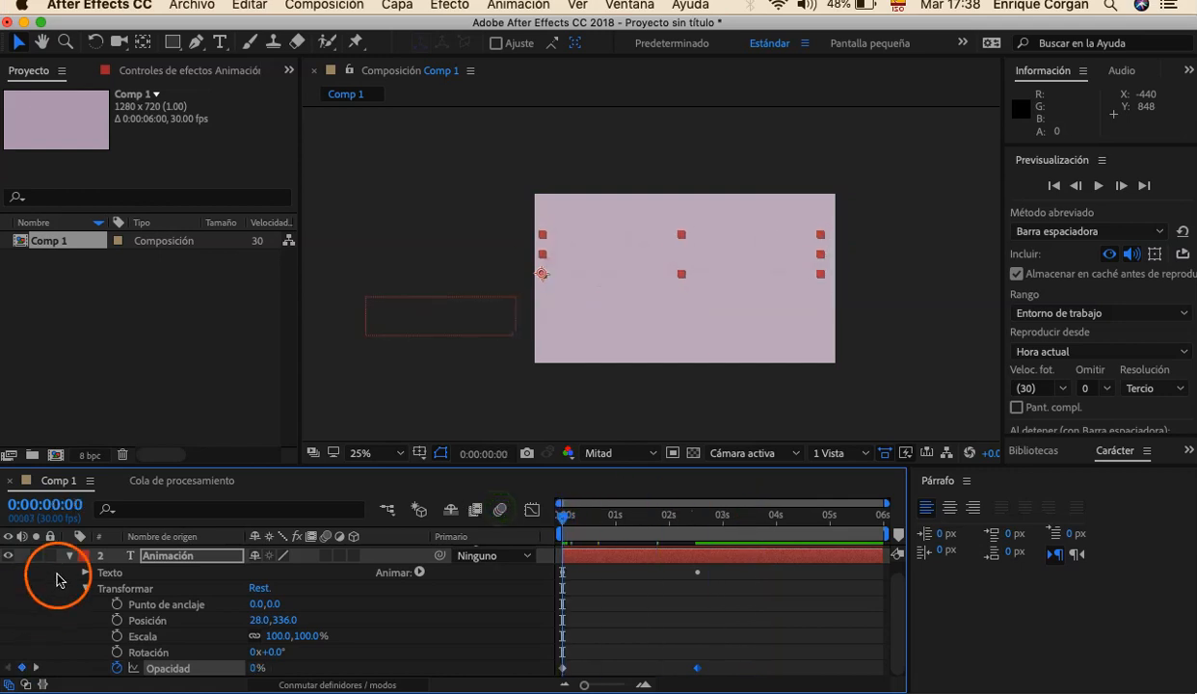
# Step: Add a blue 1280 × 720 px solid layer and move it below the En 3D and Animación text layers
pyautogui.click(69, 555)
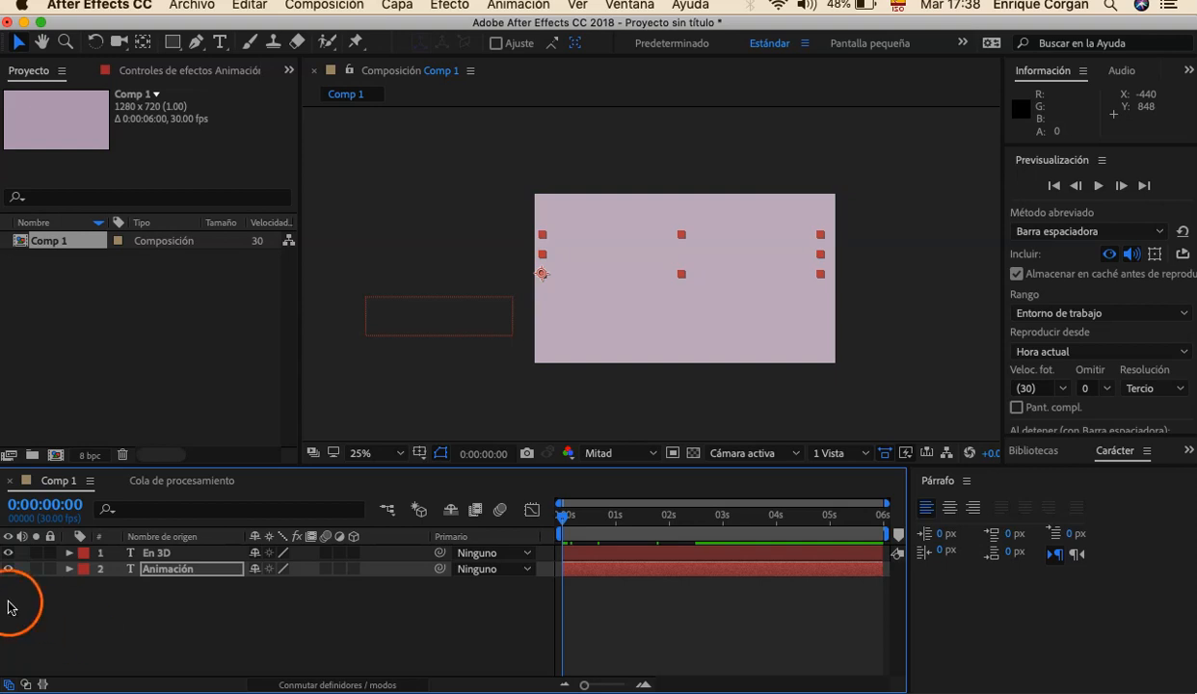
pyautogui.click(82, 603)
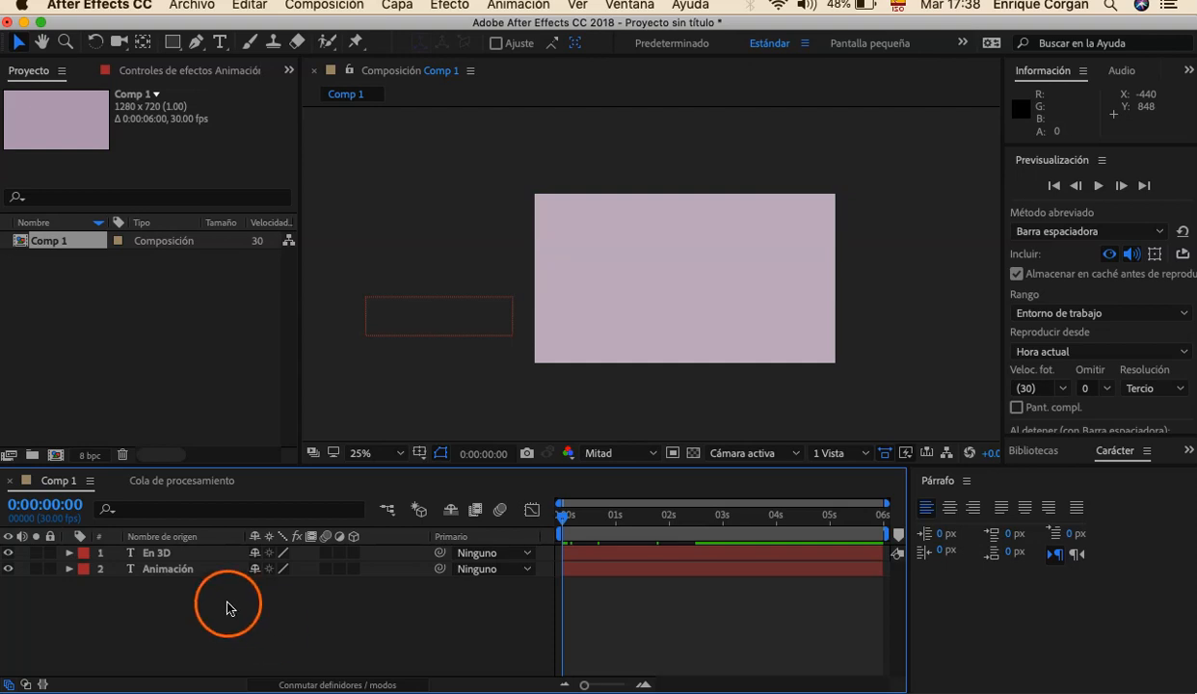
pyautogui.click(395, 7)
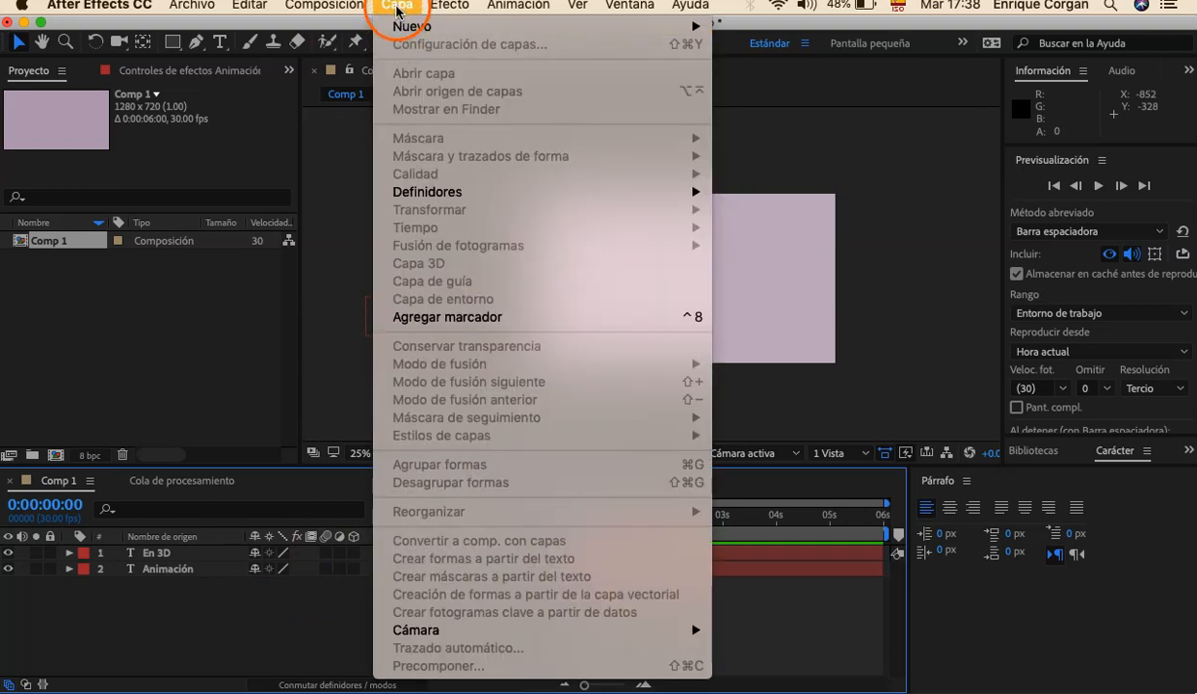
pyautogui.moveTo(415, 33)
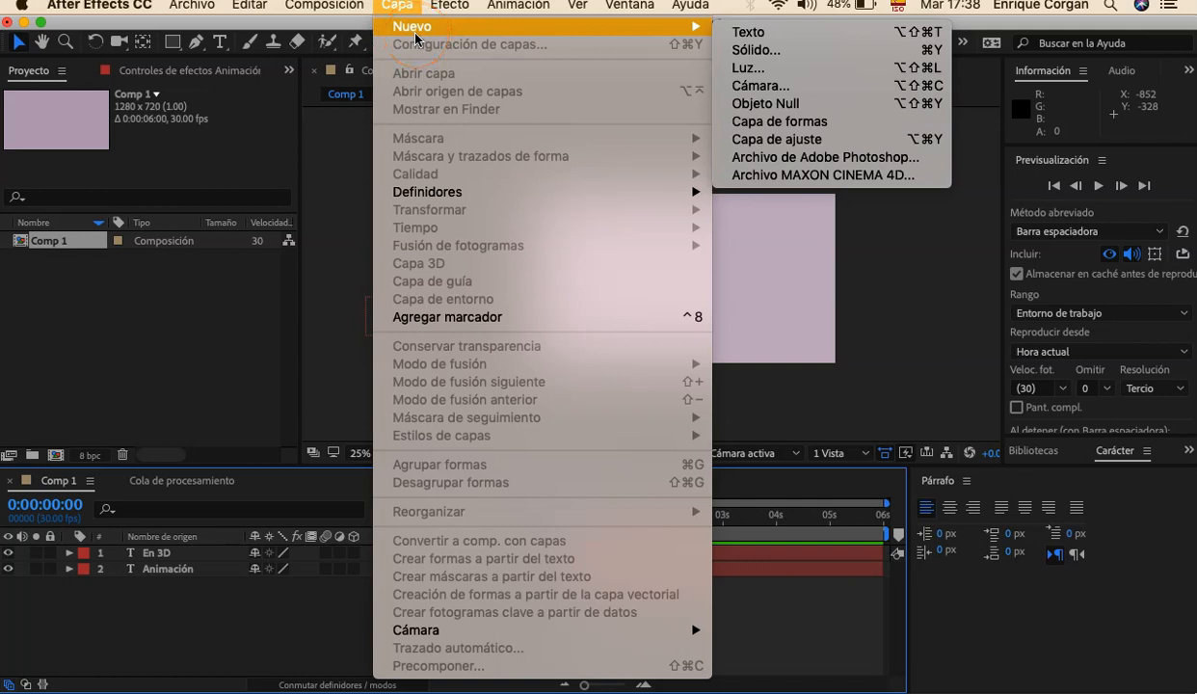
pyautogui.click(812, 60)
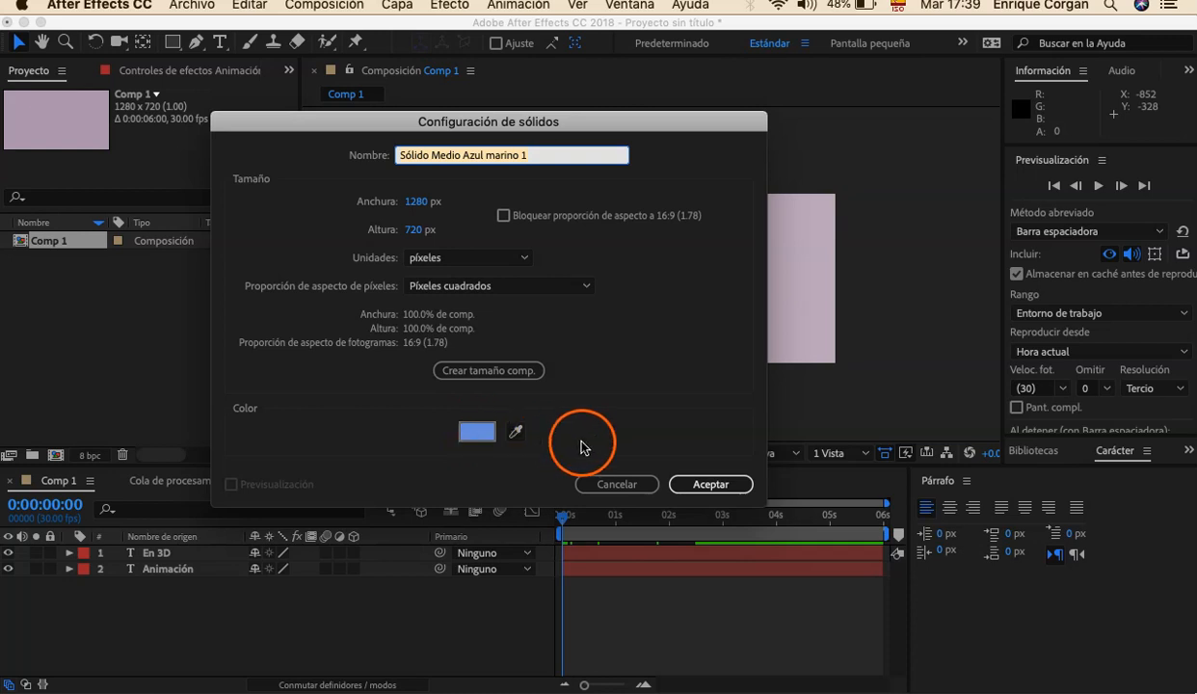
pyautogui.click(712, 484)
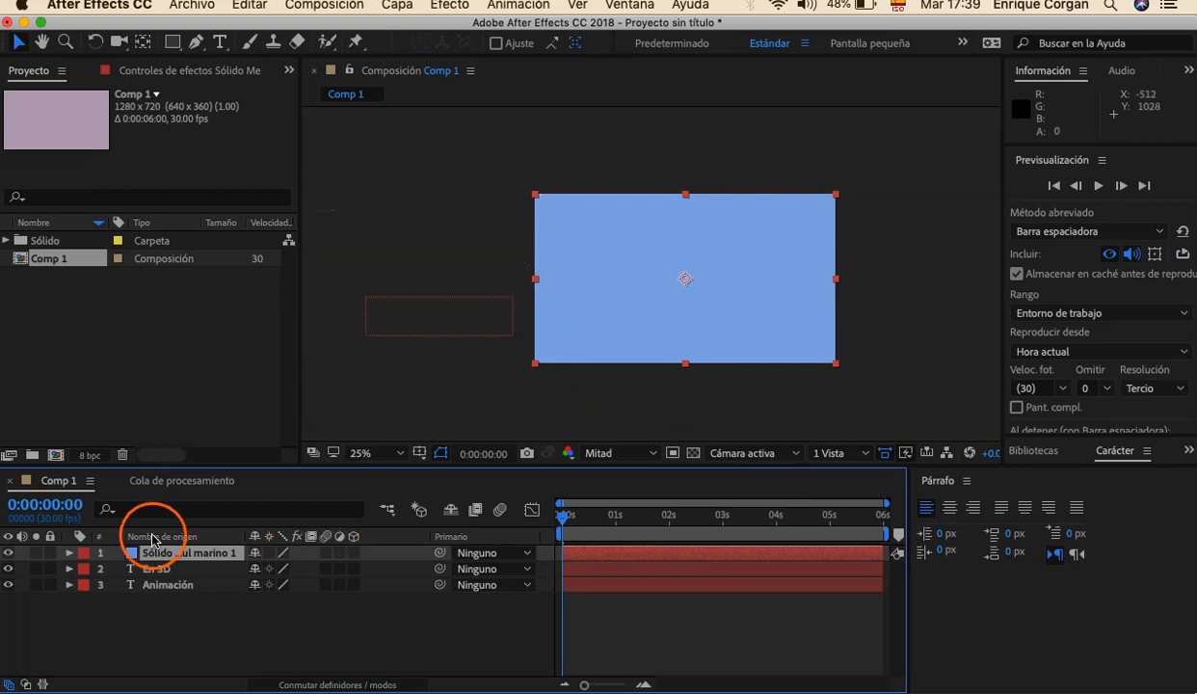
pyautogui.moveTo(192, 557); pyautogui.dragTo(195, 608)
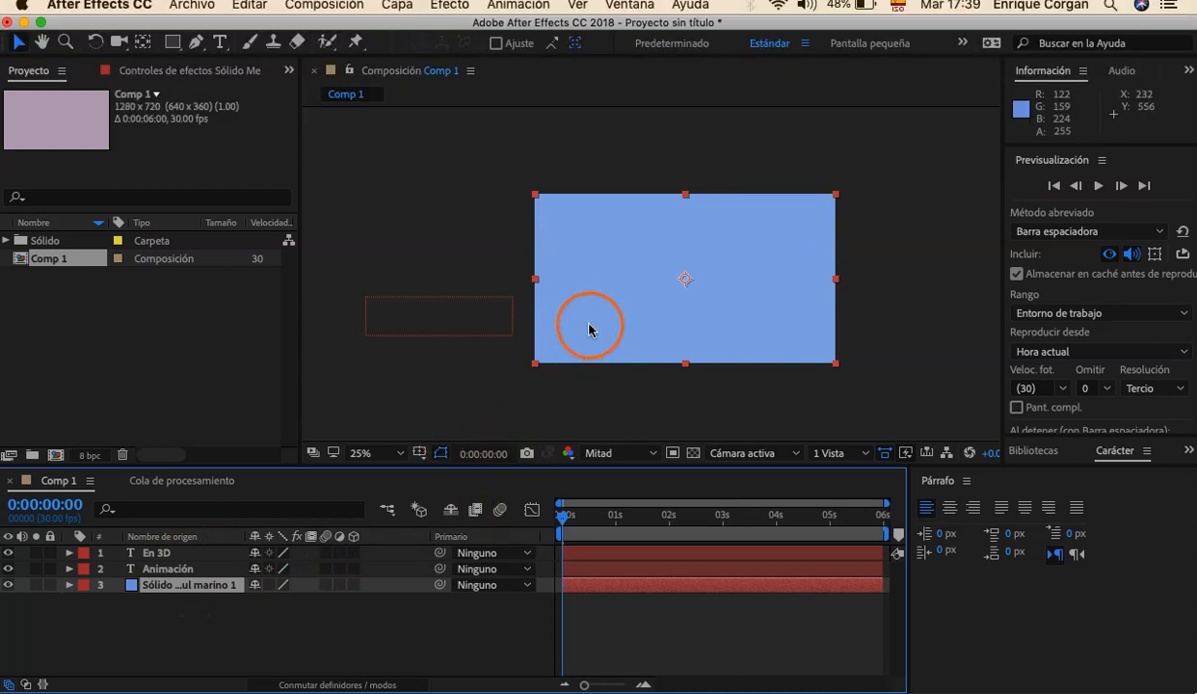
pyautogui.click(145, 612)
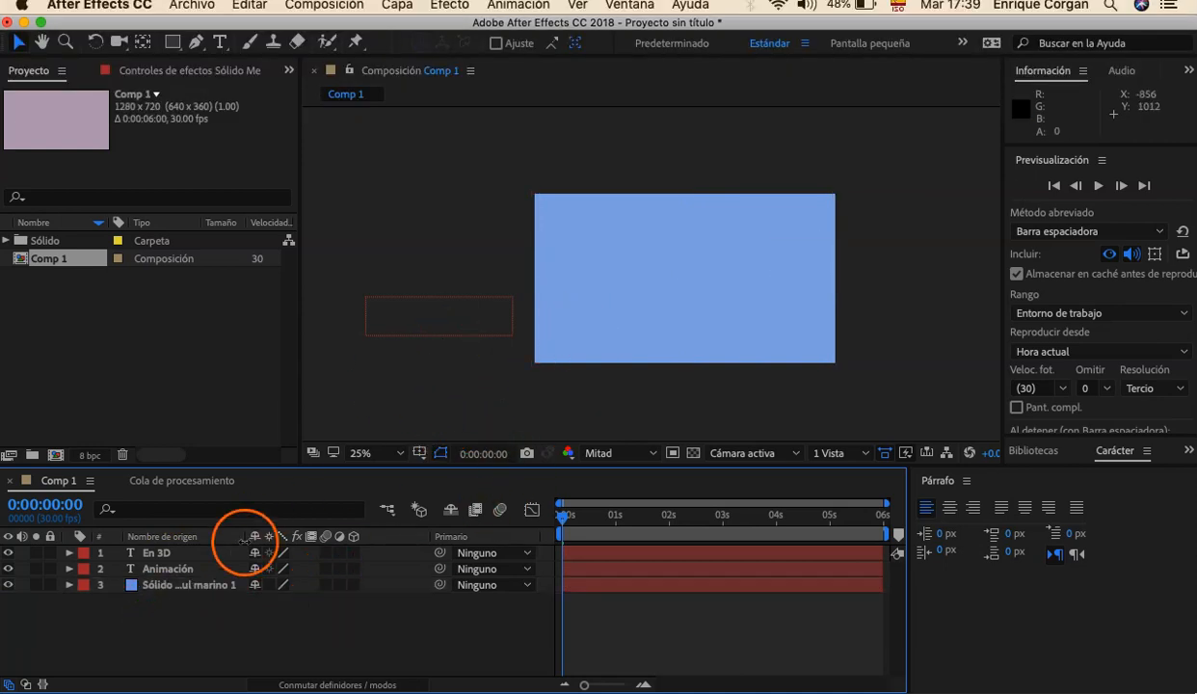
# Step: Preview both animated texts over the blue solid and return to 0:00:00:00
pyautogui.press('space')
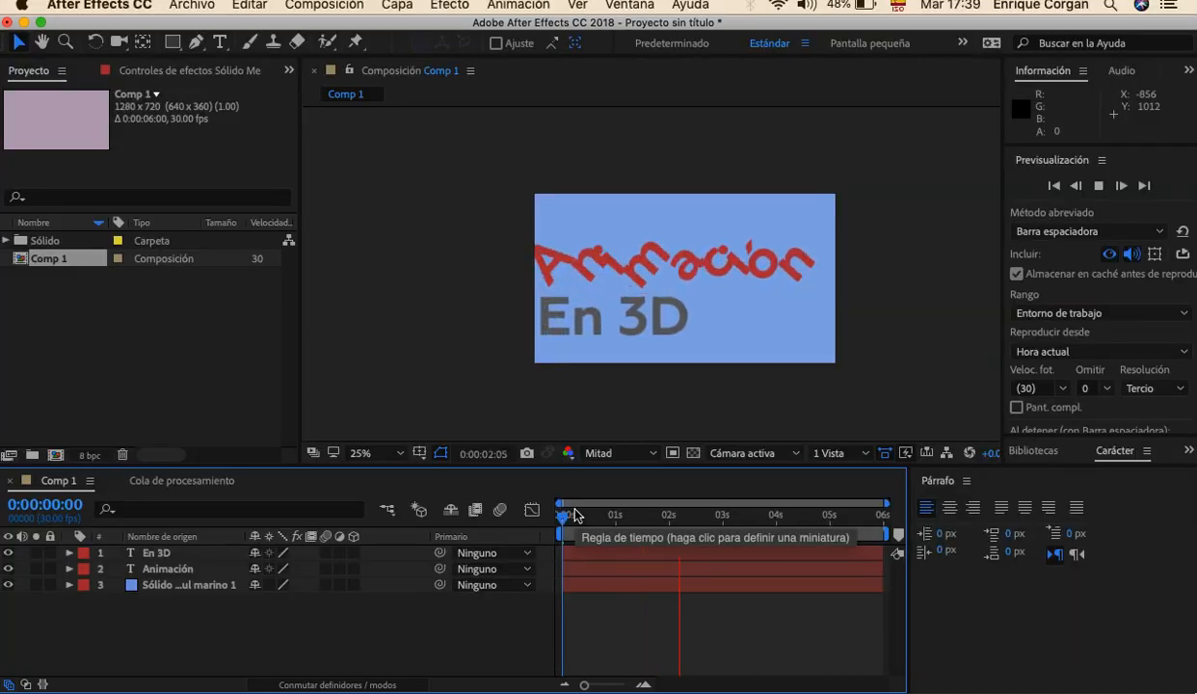
pyautogui.click(738, 524)
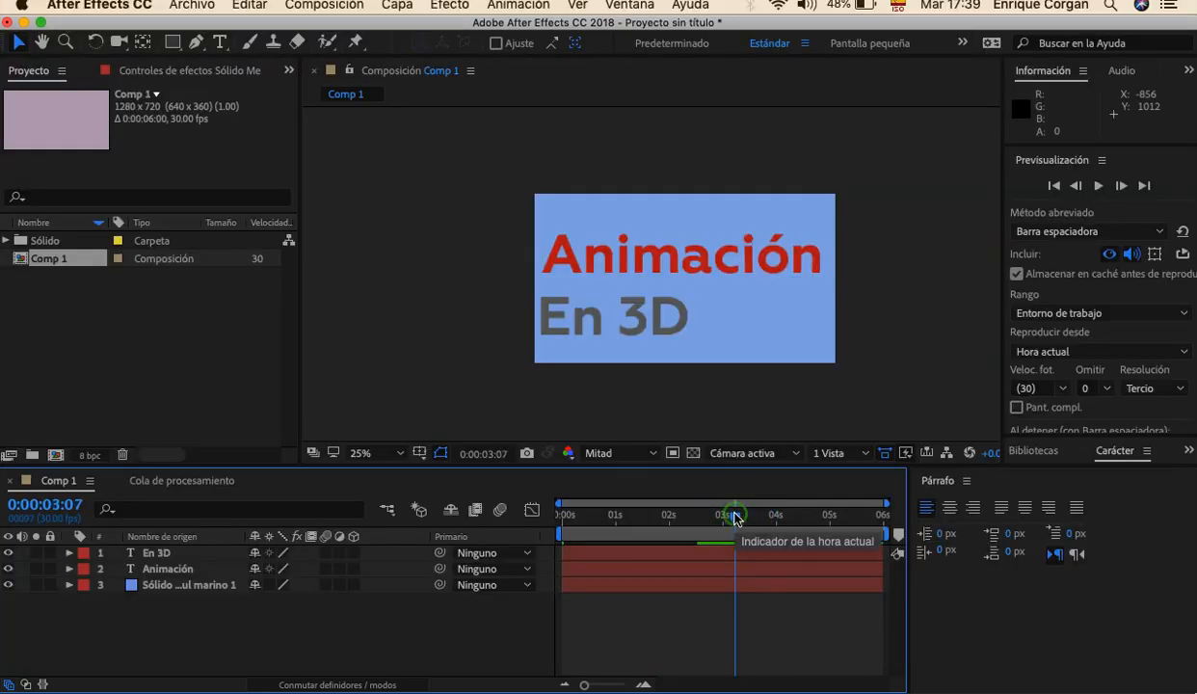
pyautogui.moveTo(734, 511); pyautogui.dragTo(497, 515)
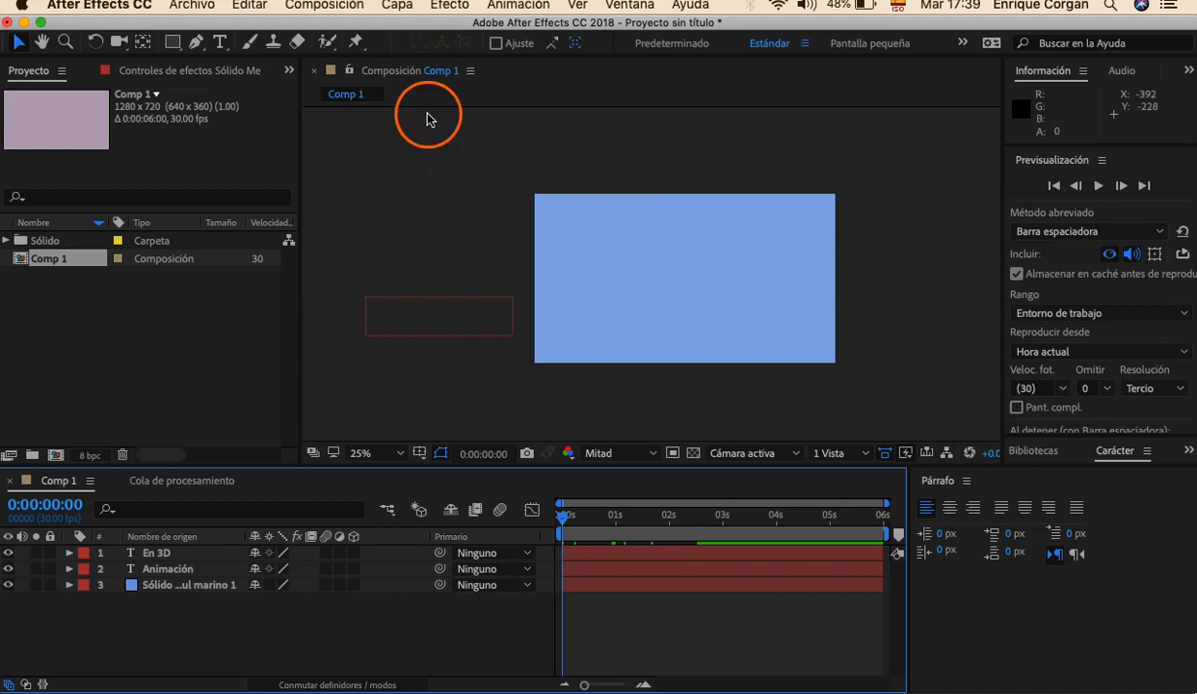
# Step: Start a new light layer and name it Luz Concentrada
pyautogui.click(388, 6)
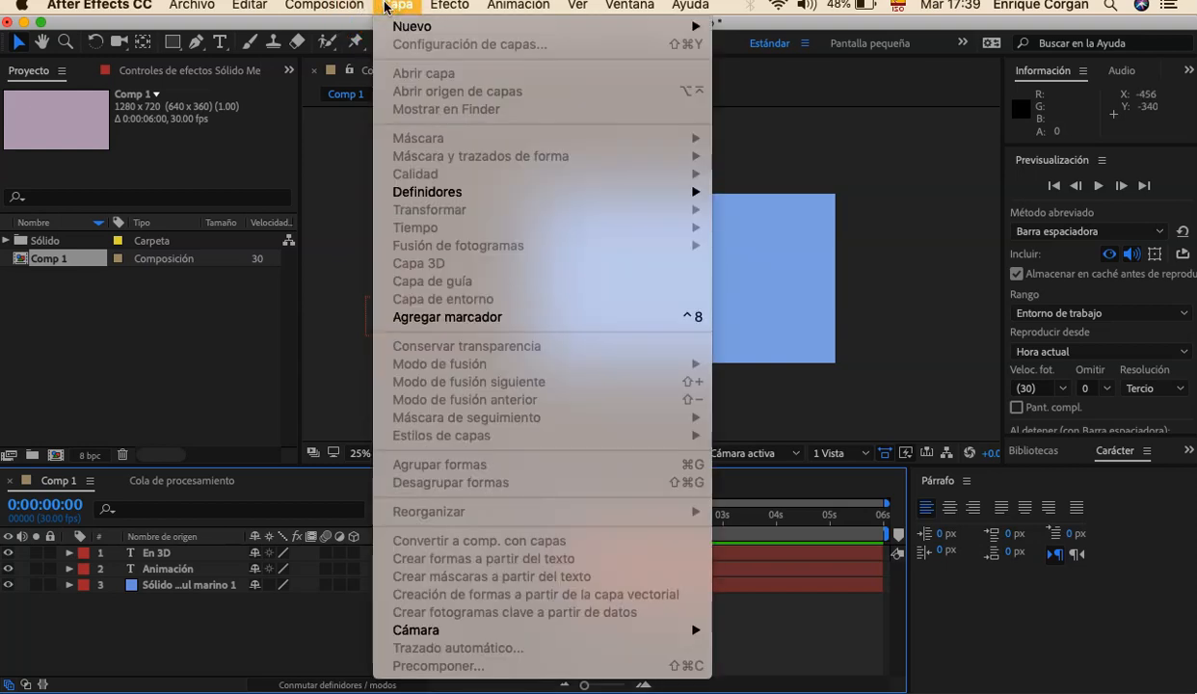
pyautogui.click(413, 31)
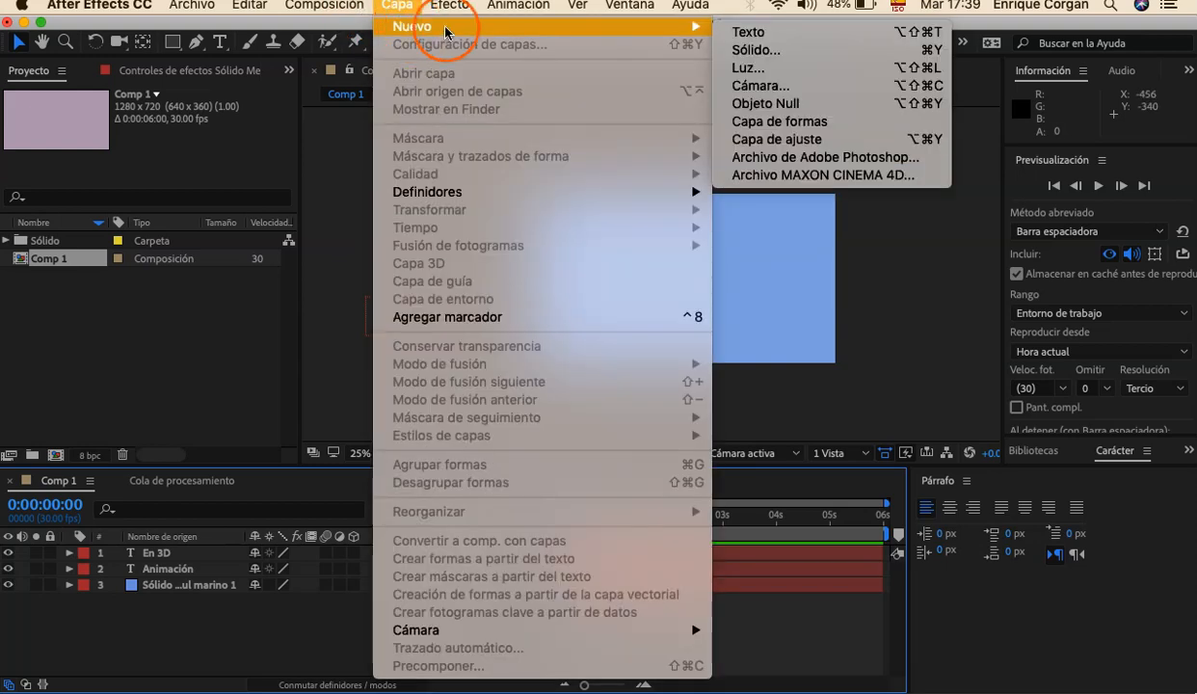
pyautogui.click(809, 69)
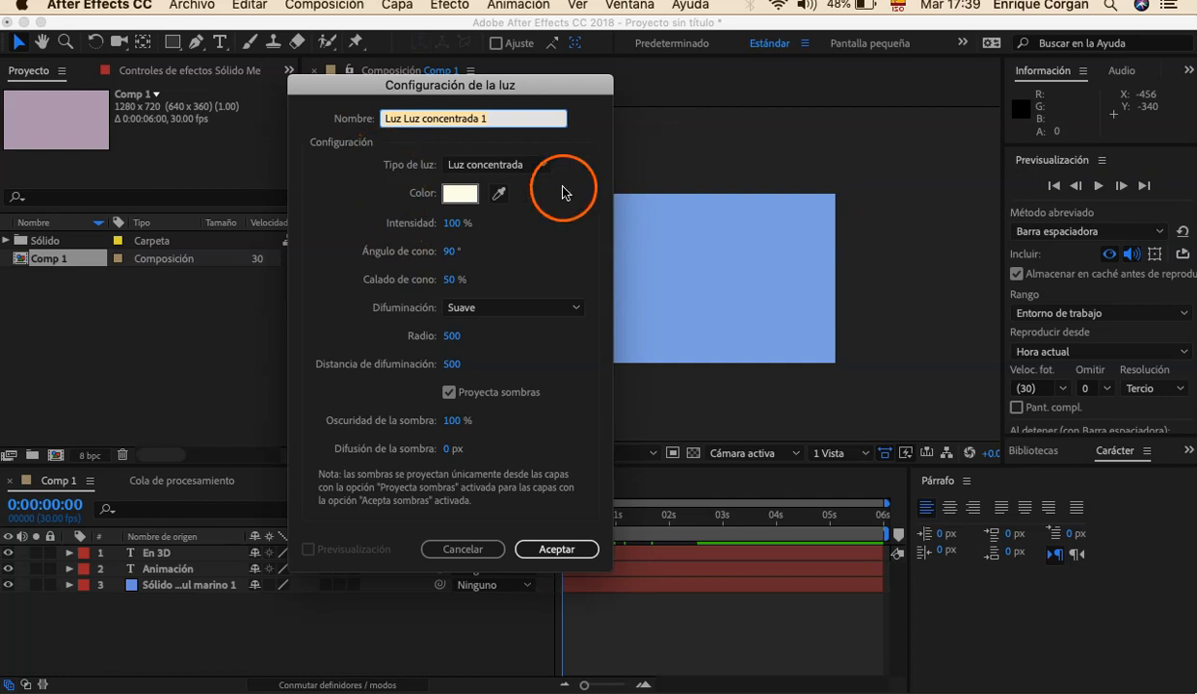
pyautogui.click(486, 118)
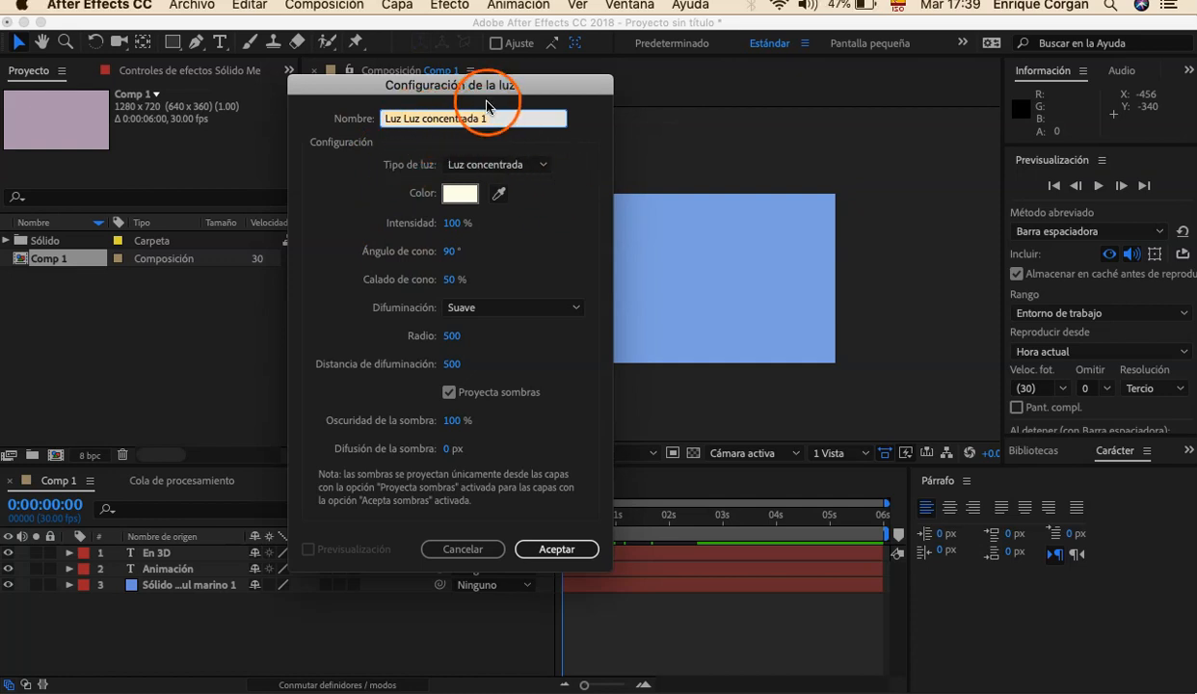
pyautogui.click(488, 115)
pyautogui.press('BackSpace')
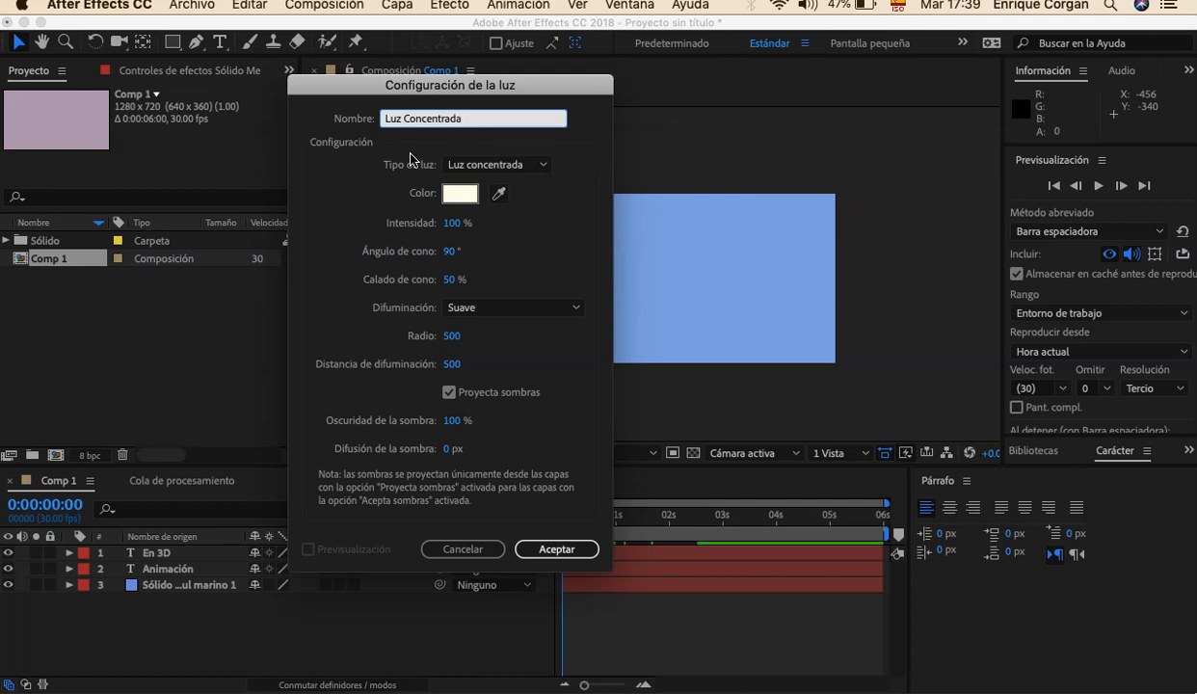
# Step: Create the light as type Luz concentrada with 100% intensity, a 90° cone angle and Proyecta sombras enabled
pyautogui.click(540, 165)
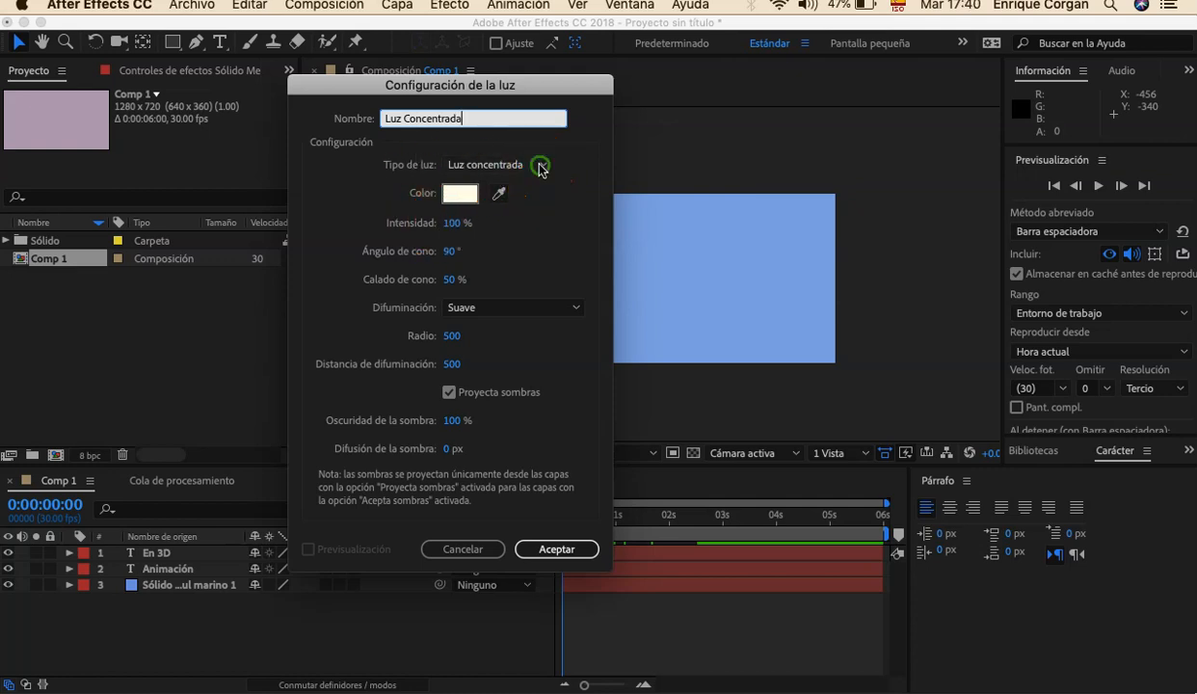
pyautogui.moveTo(540, 166); pyautogui.dragTo(459, 207)
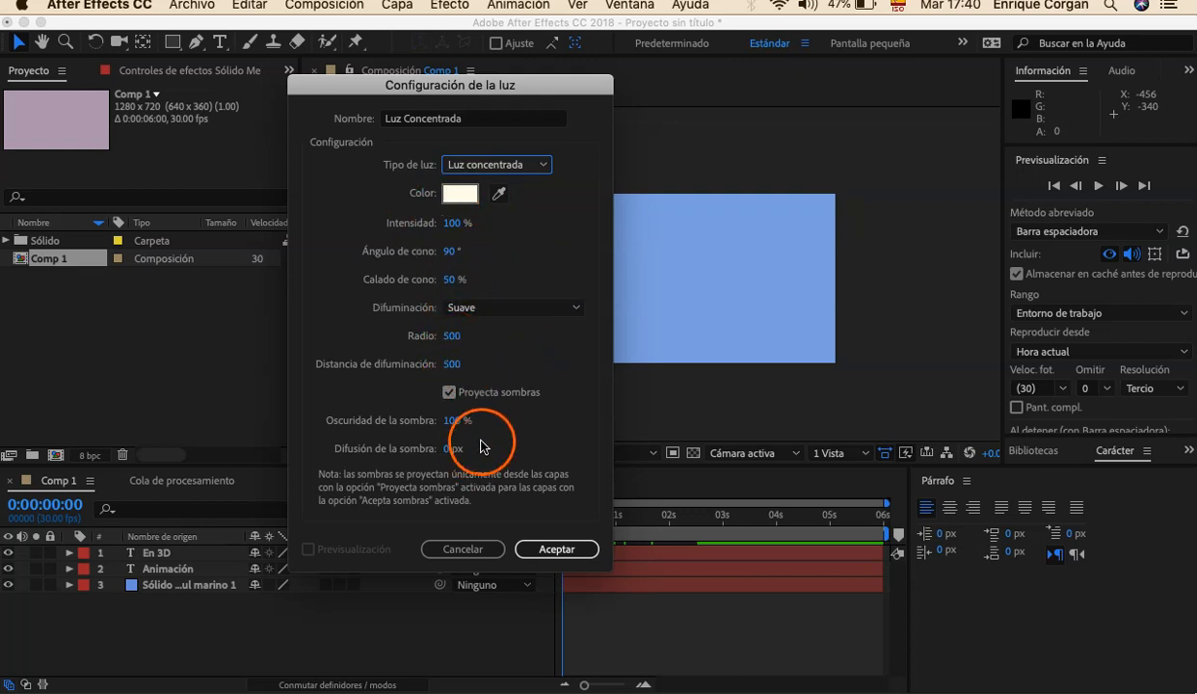
pyautogui.click(449, 393)
pyautogui.click(449, 393)
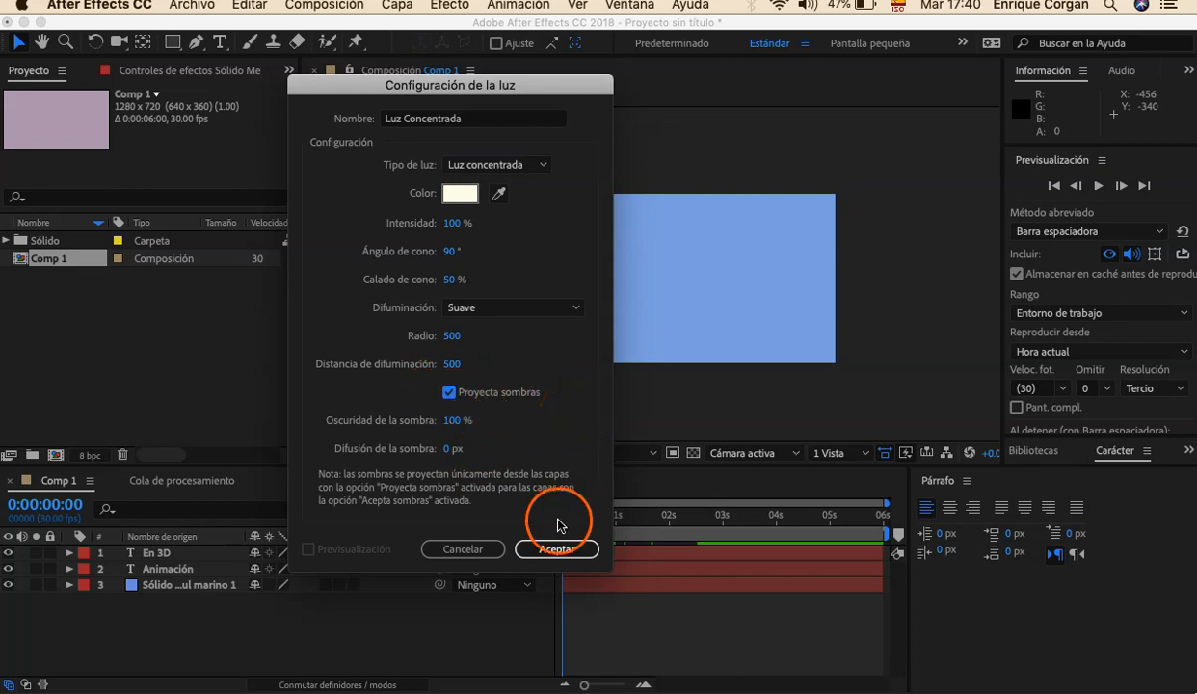
pyautogui.click(556, 548)
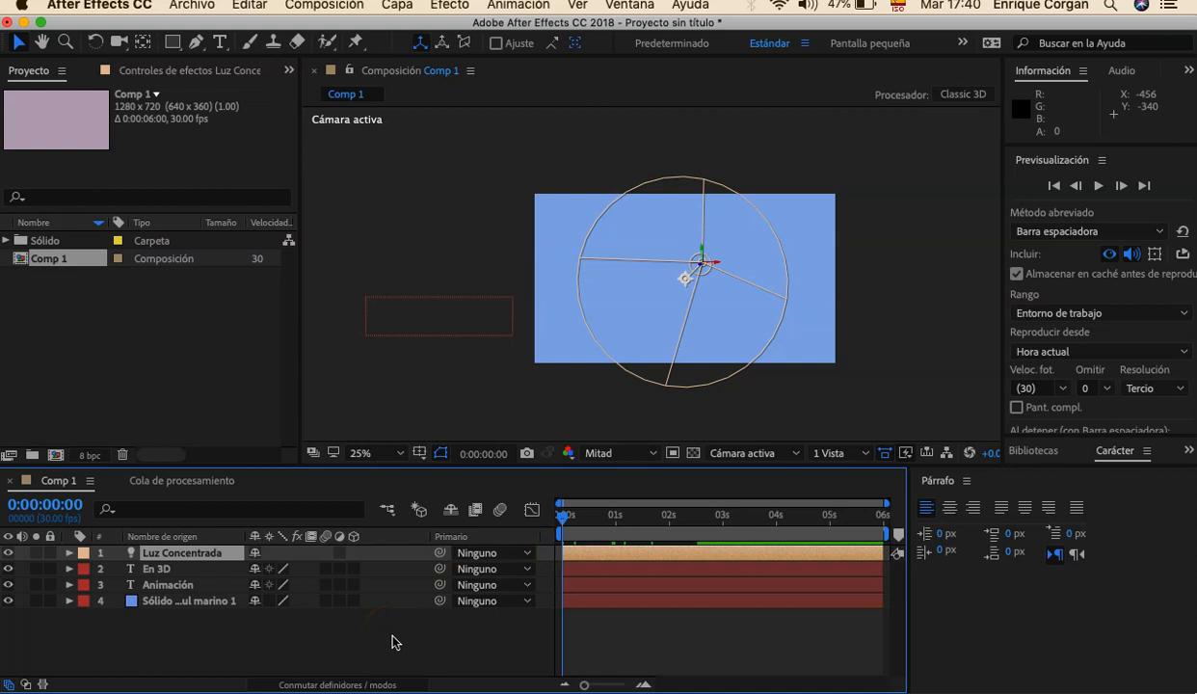
# Step: Preview the composition with the Luz Concentrada layer added, return to 0:00:00:00 and deselect the light
pyautogui.press('space')
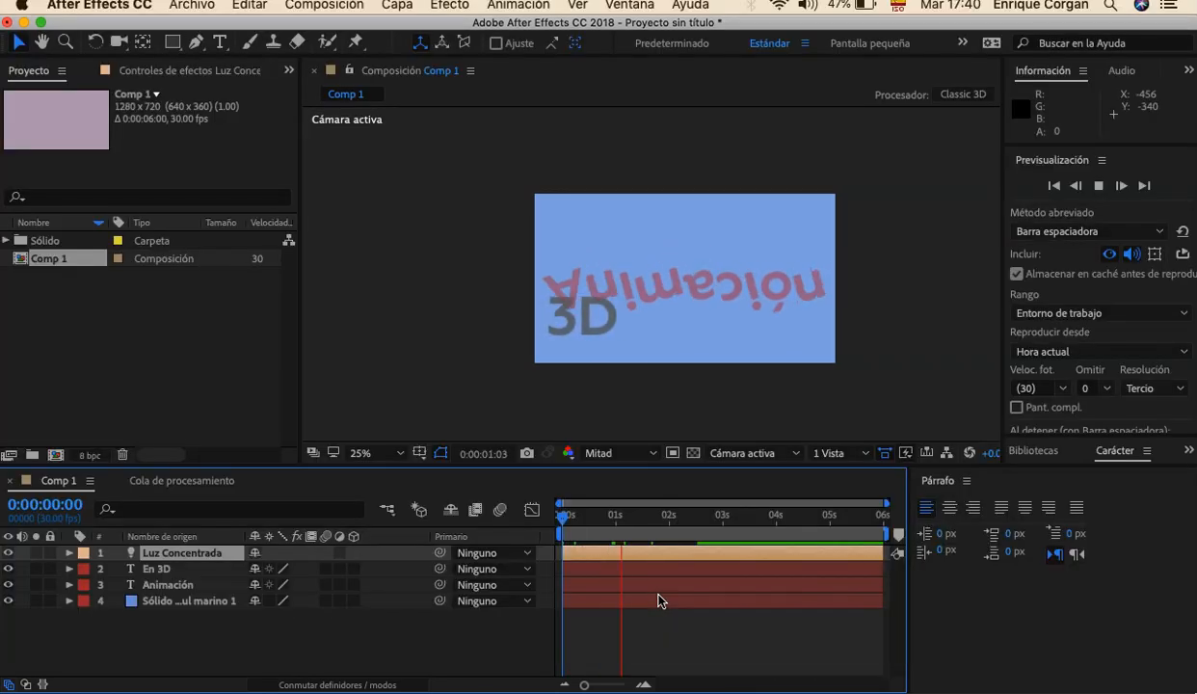
pyautogui.click(709, 540)
pyautogui.moveTo(710, 517); pyautogui.dragTo(540, 516)
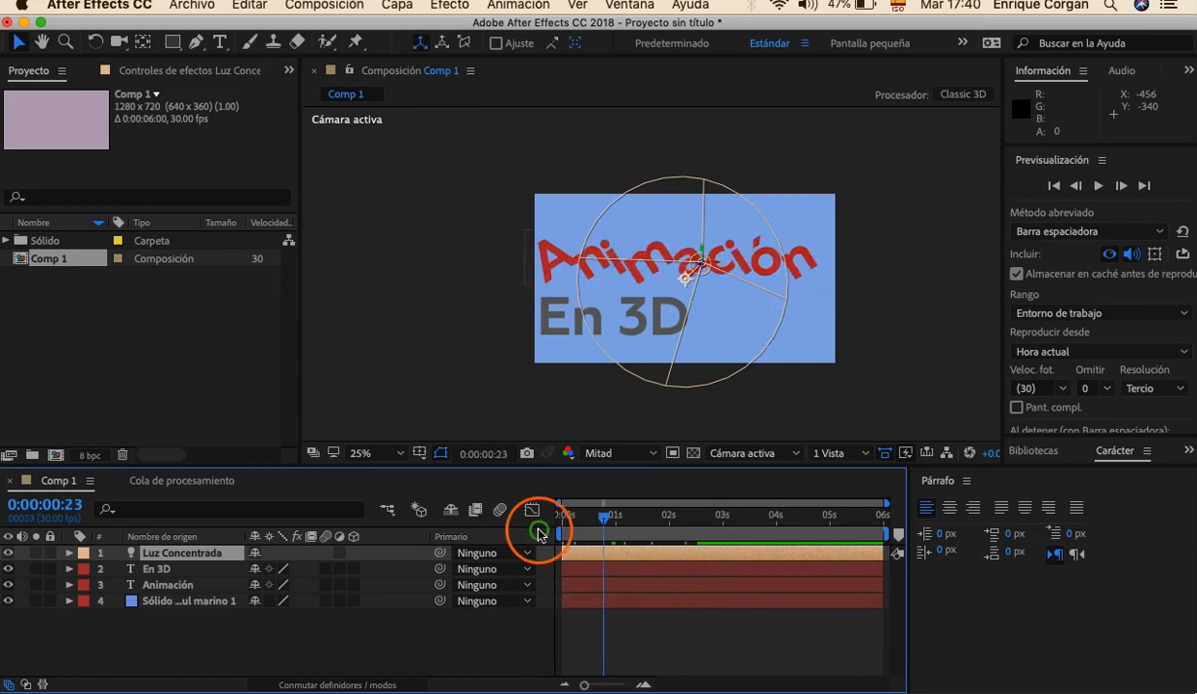
pyautogui.click(564, 398)
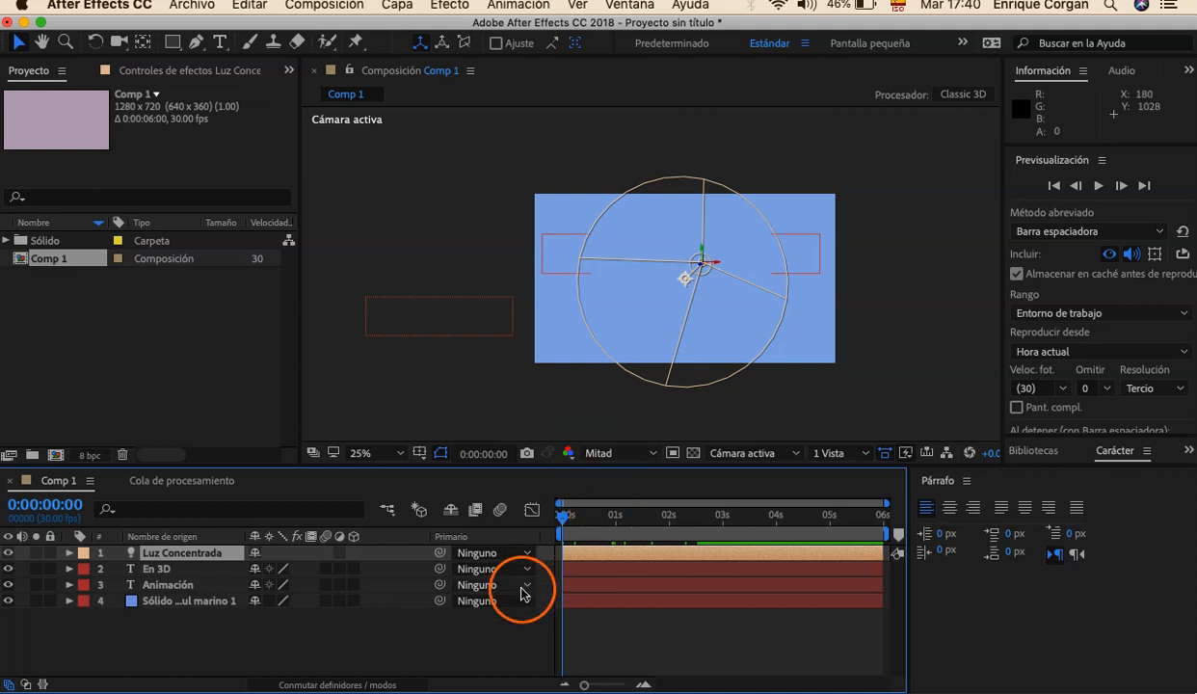
pyautogui.click(472, 638)
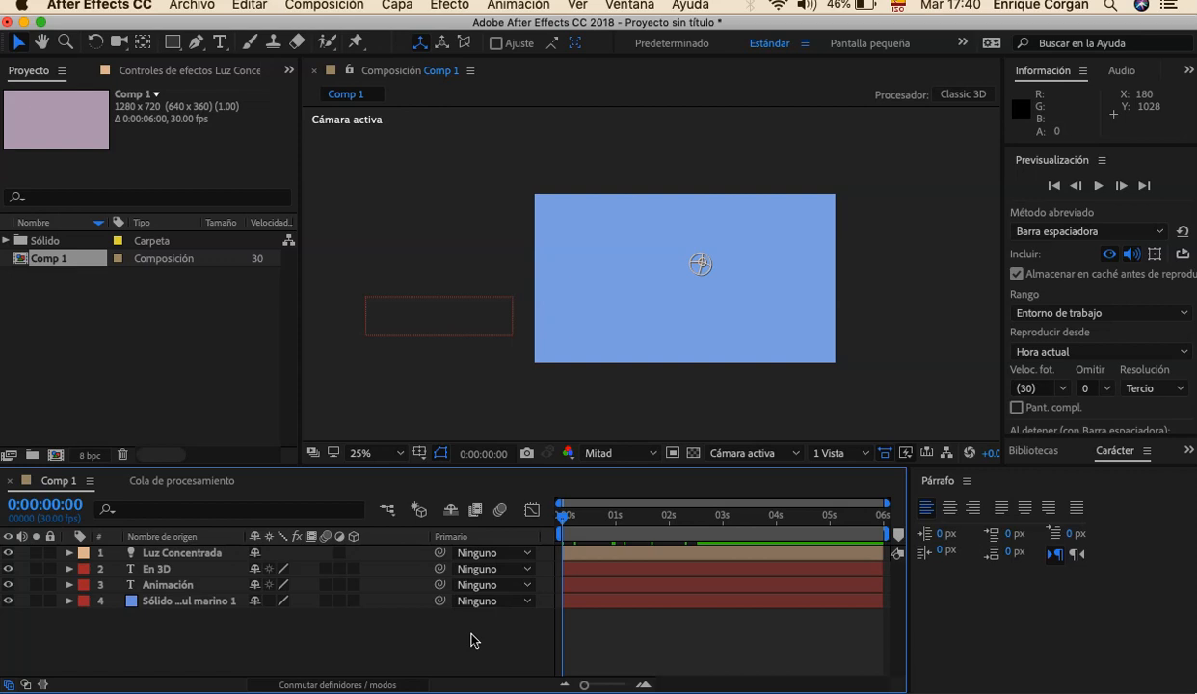
# Step: Turn the En 3D, Animación and solid layers into 3D layers
pyautogui.click(354, 542)
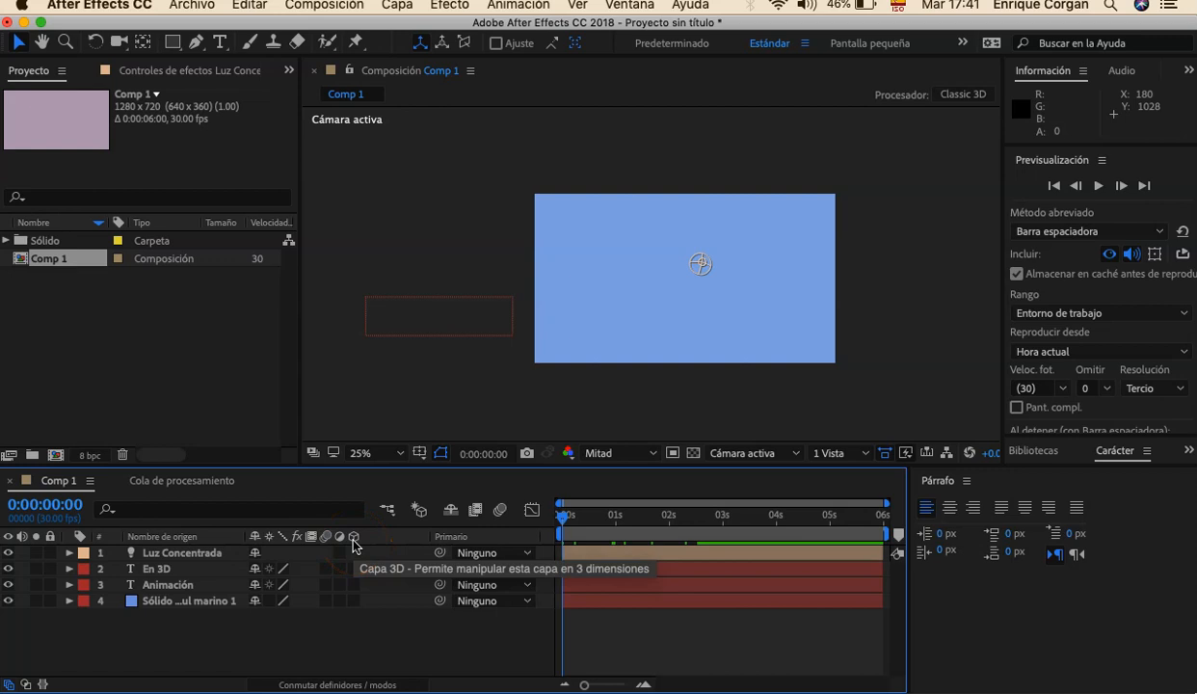
pyautogui.moveTo(354, 545); pyautogui.dragTo(355, 577)
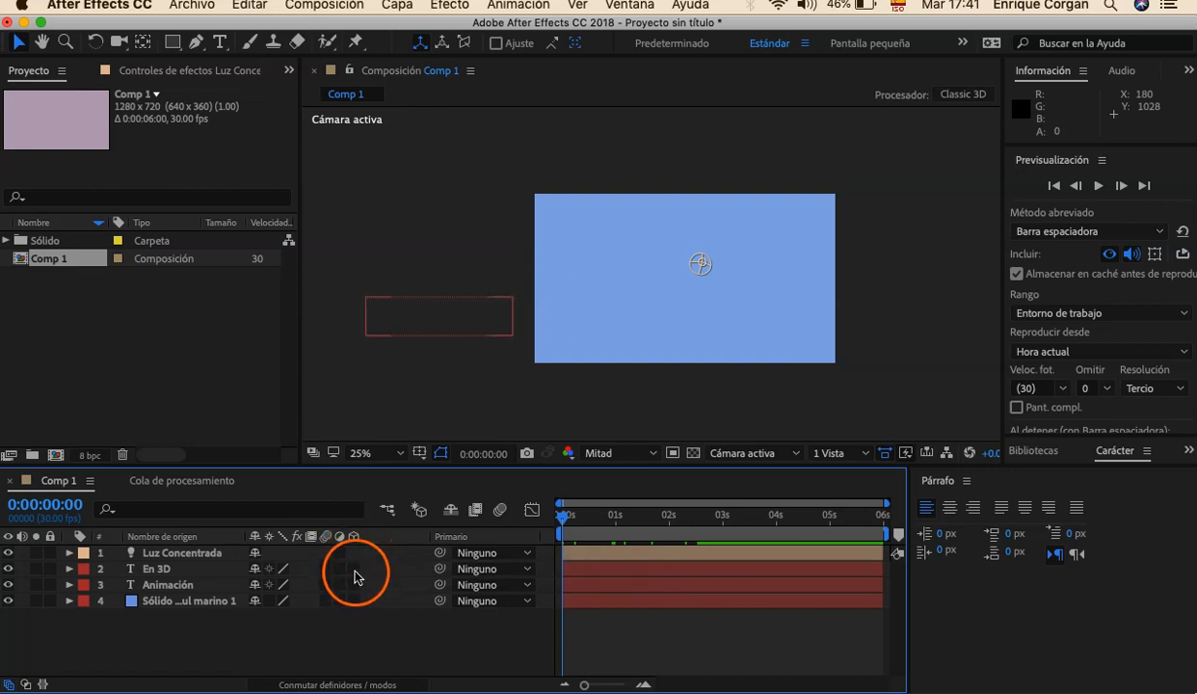
pyautogui.click(353, 585)
pyautogui.click(354, 601)
pyautogui.click(419, 631)
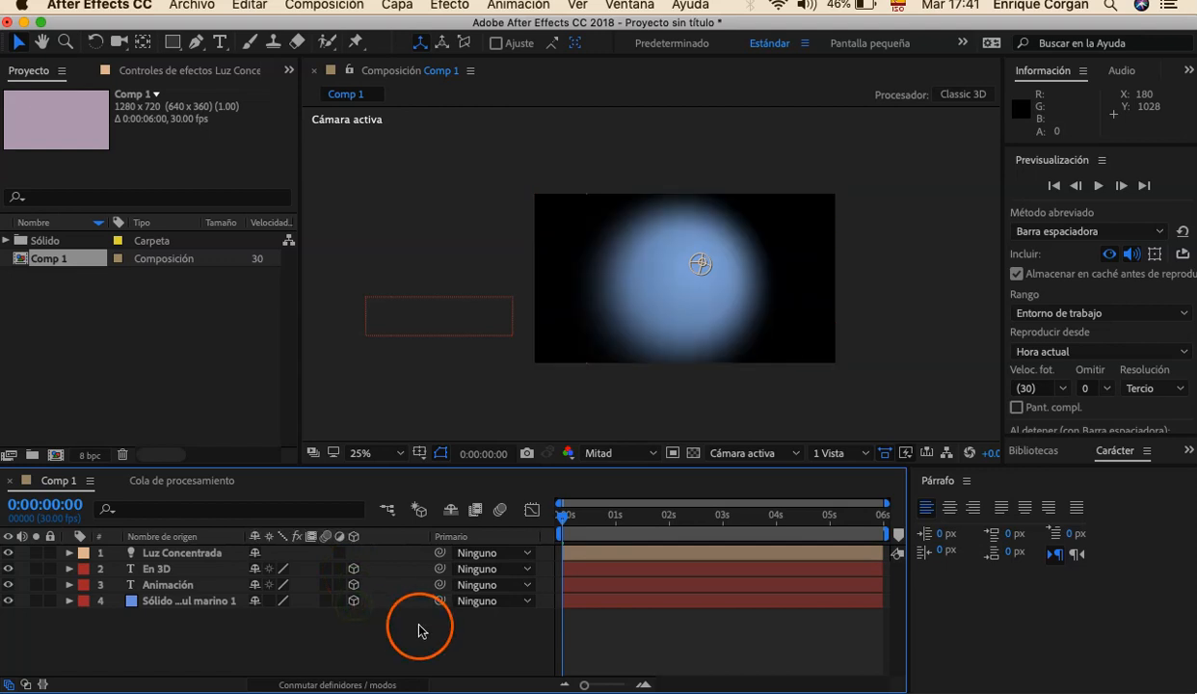
# Step: Switch the solid layer's Capa 3D off and back on to compare how the light affects it
pyautogui.click(354, 600)
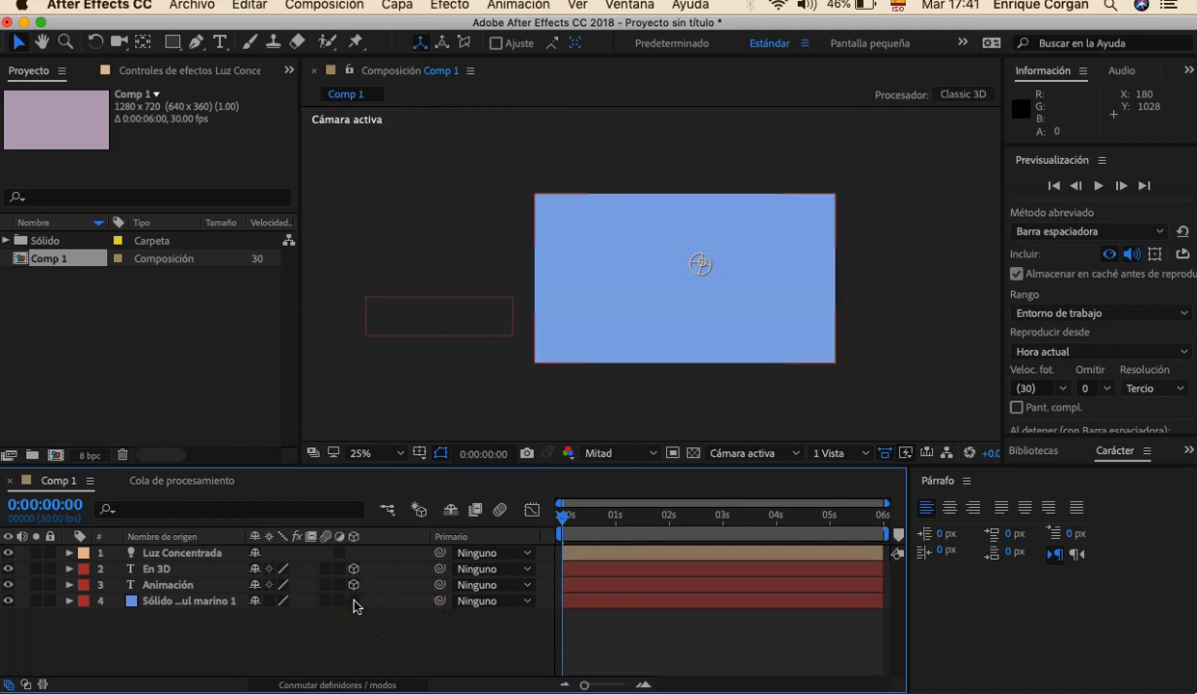
pyautogui.click(353, 601)
pyautogui.click(395, 626)
pyautogui.click(405, 518)
pyautogui.click(551, 424)
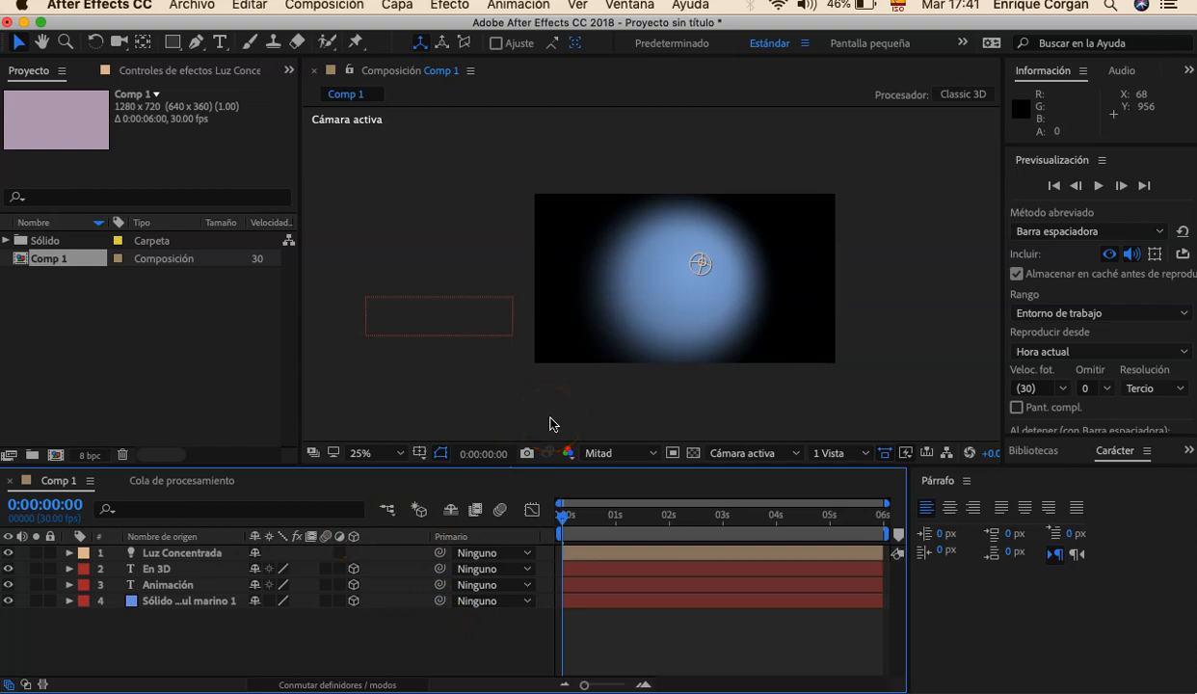
# Step: Preview the spotlit 3D text animation from the beginning and return to 0:00:00:00
pyautogui.click(569, 495)
pyautogui.press('space')
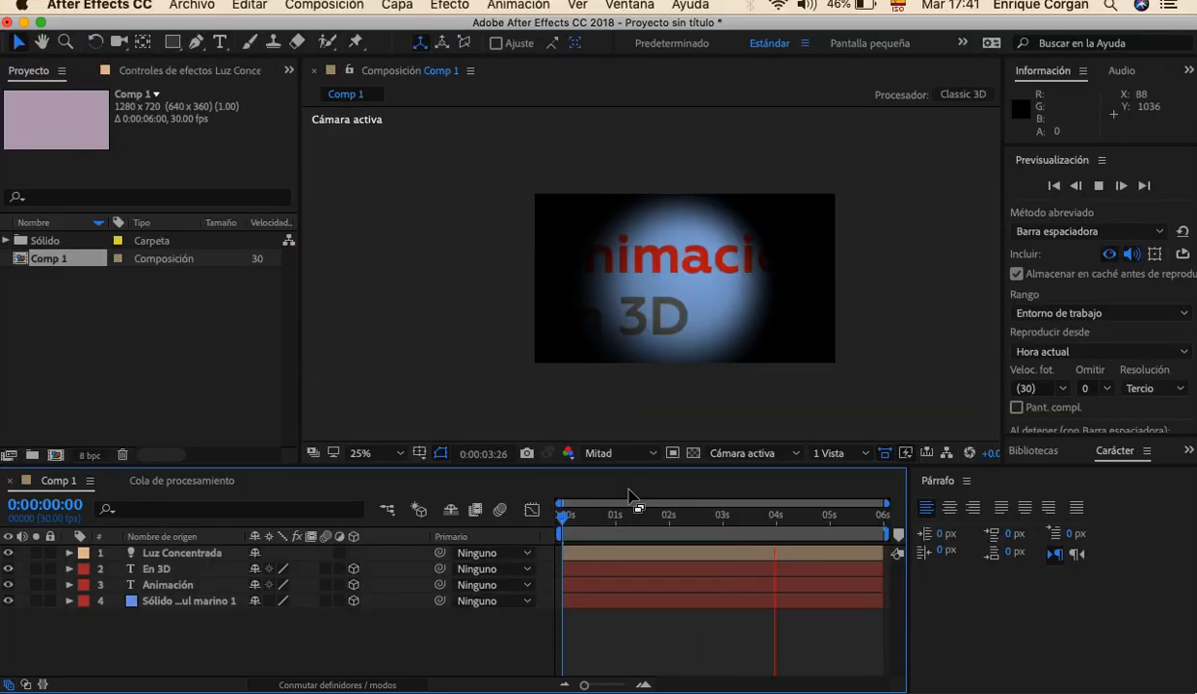
pyautogui.click(664, 512)
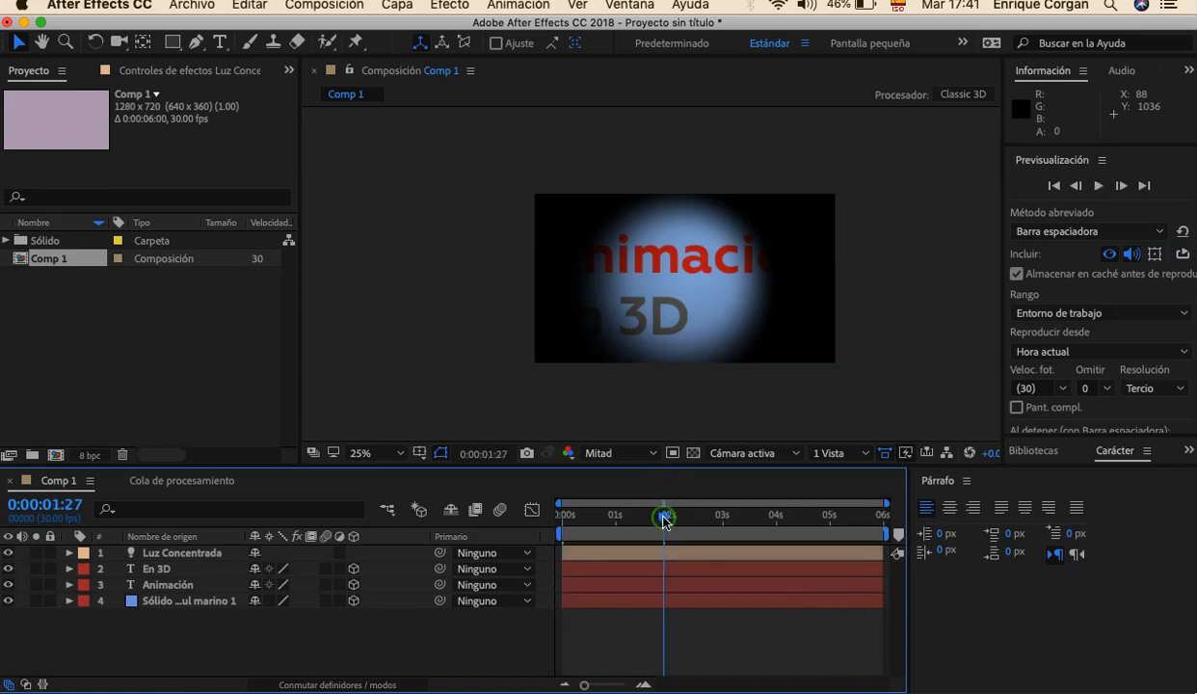
pyautogui.click(557, 516)
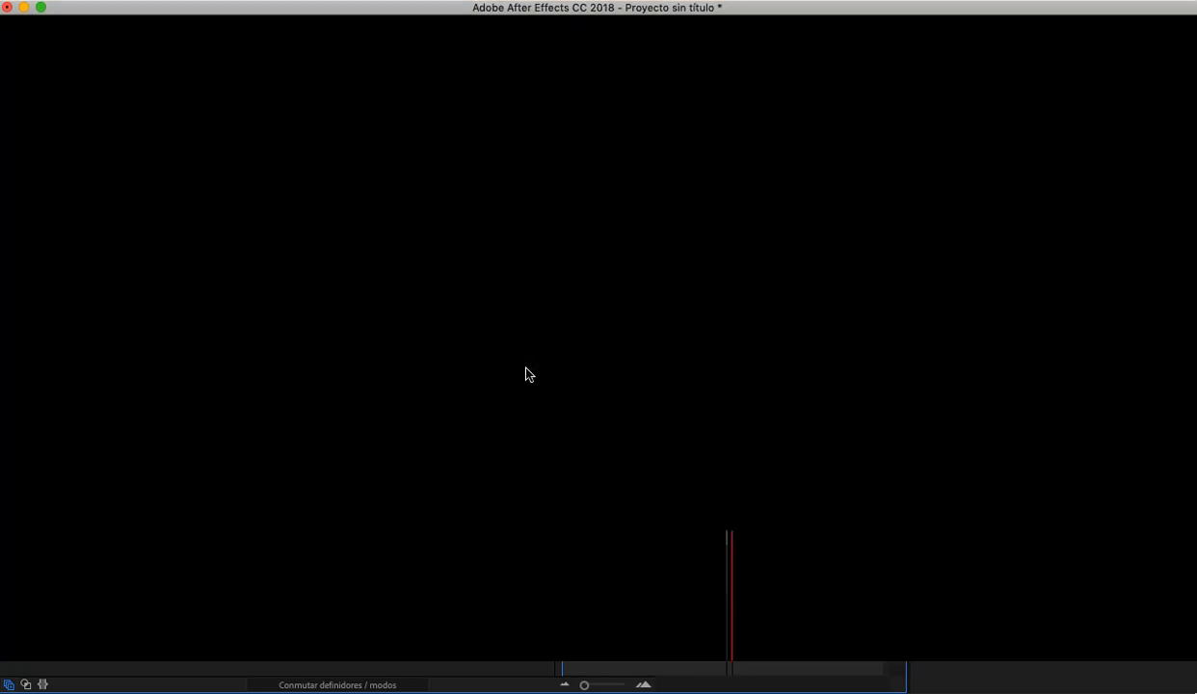
pyautogui.press('space')
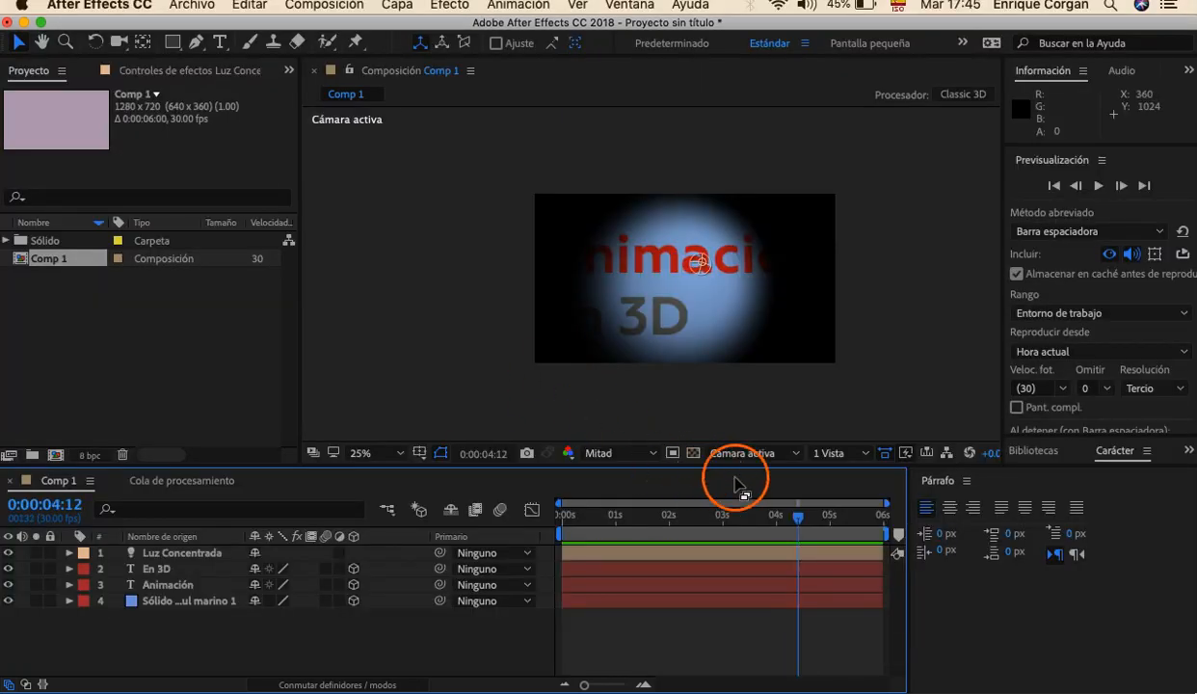
pyautogui.moveTo(797, 522); pyautogui.dragTo(533, 524)
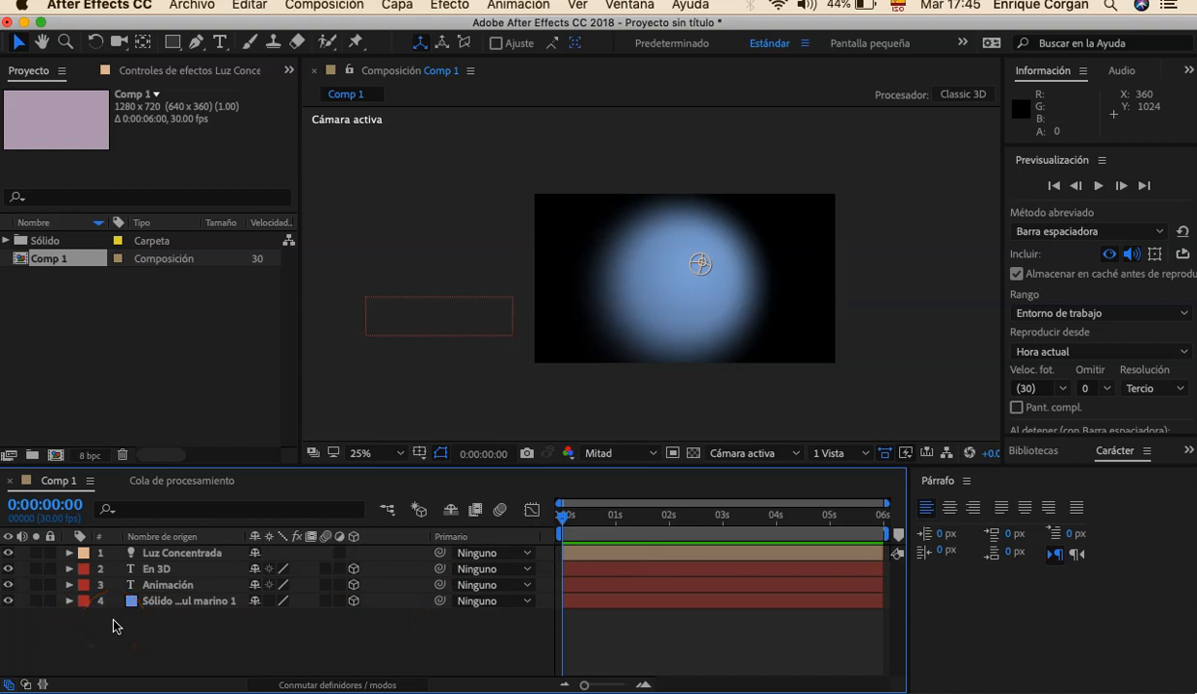
# Step: Reveal the Opciones de material properties of the Animación layer, leaving its Transformar group collapsed
pyautogui.click(82, 585)
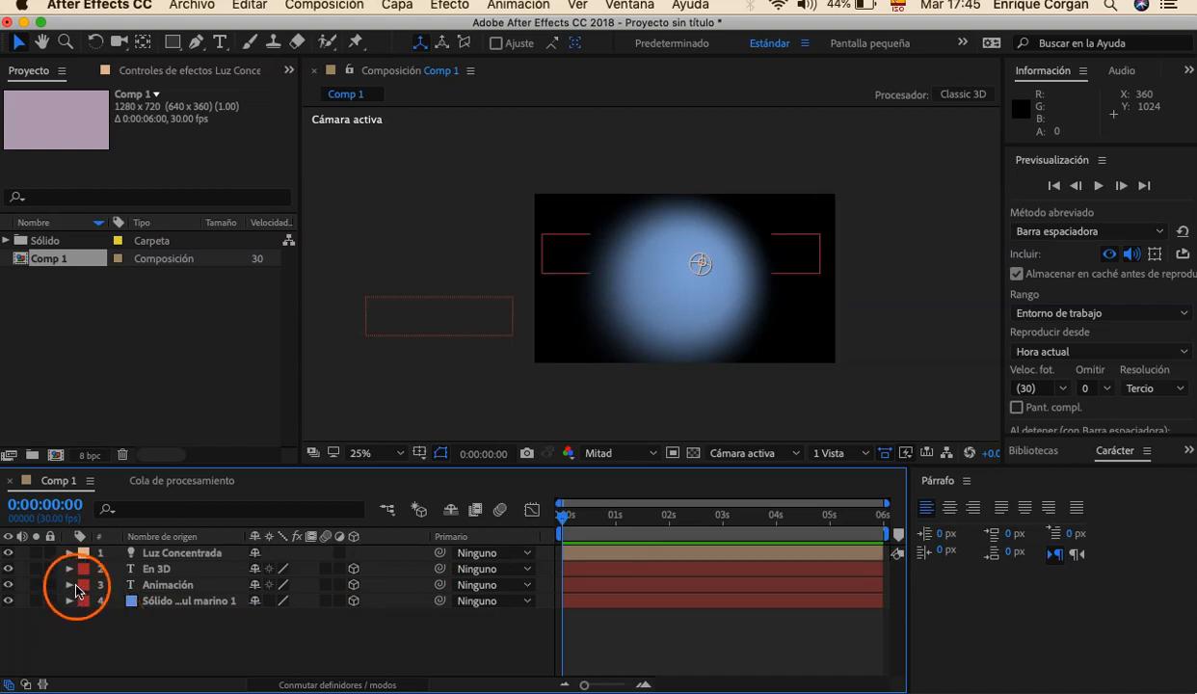
pyautogui.click(81, 590)
pyautogui.click(372, 603)
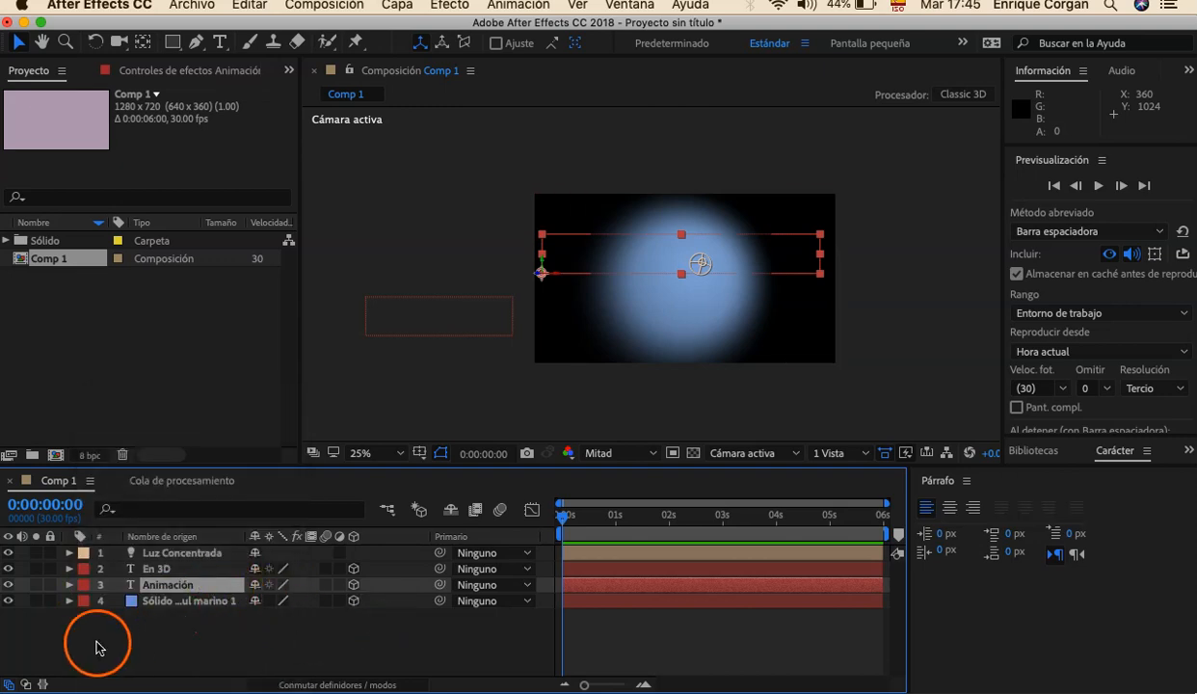
pyautogui.click(70, 584)
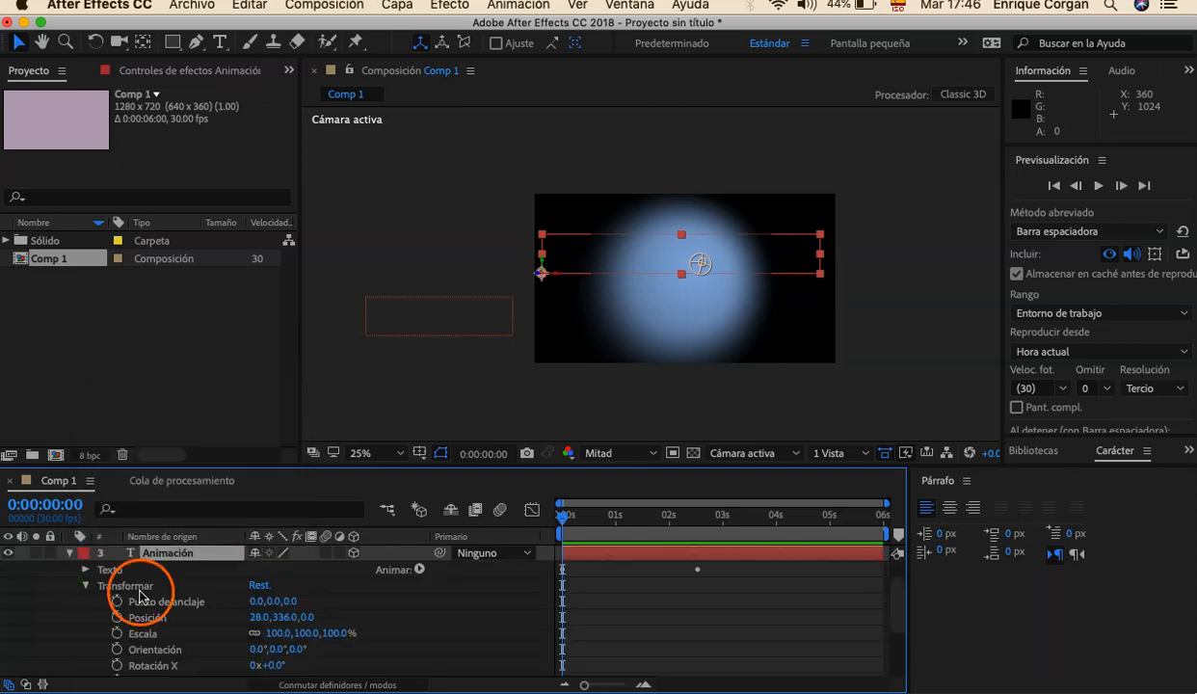
pyautogui.click(236, 618)
pyautogui.scroll(-3, 241, 624)
pyautogui.scroll(3, 242, 630)
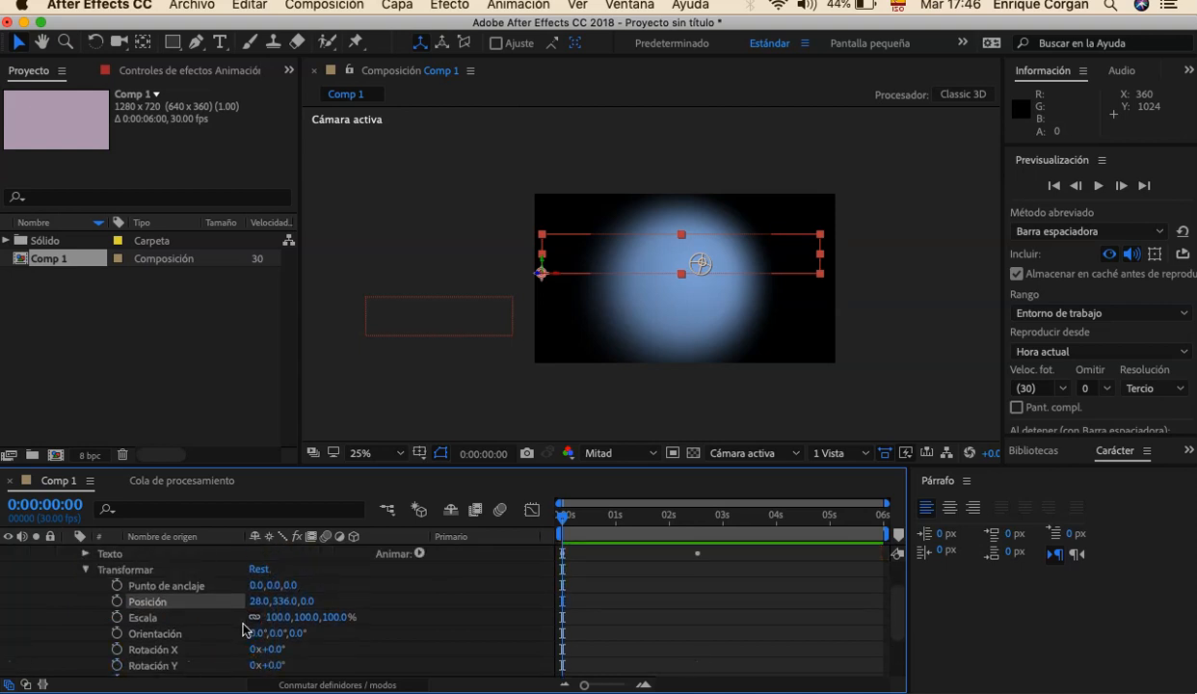
pyautogui.click(86, 570)
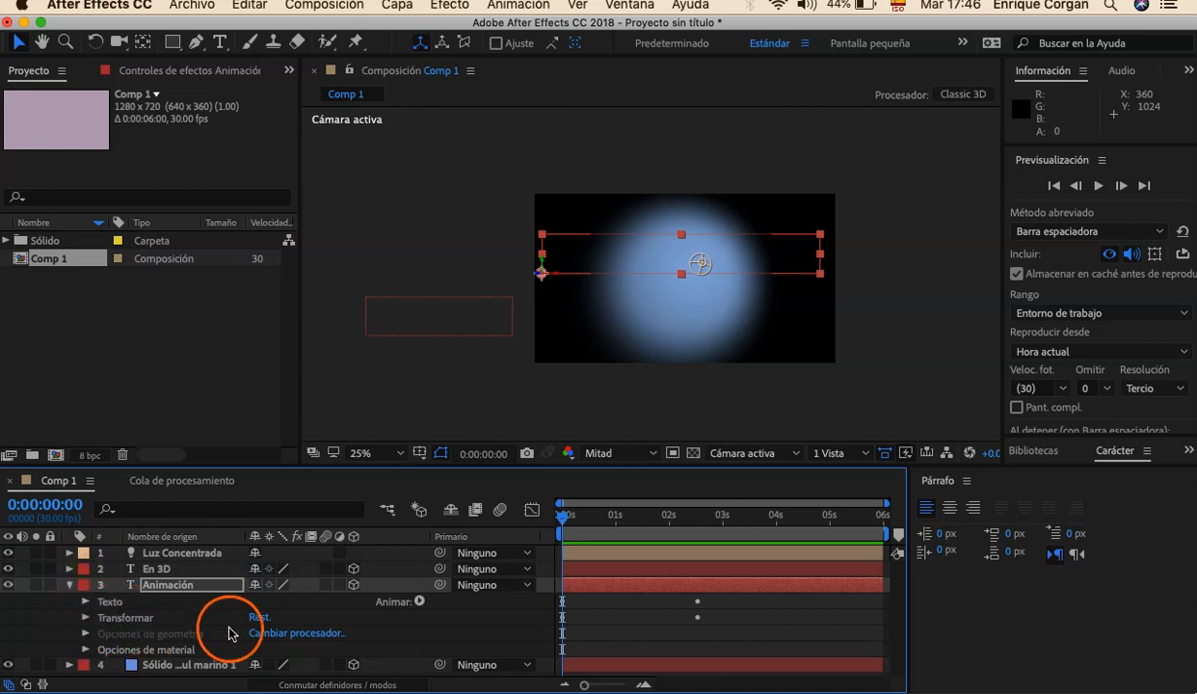
pyautogui.click(108, 653)
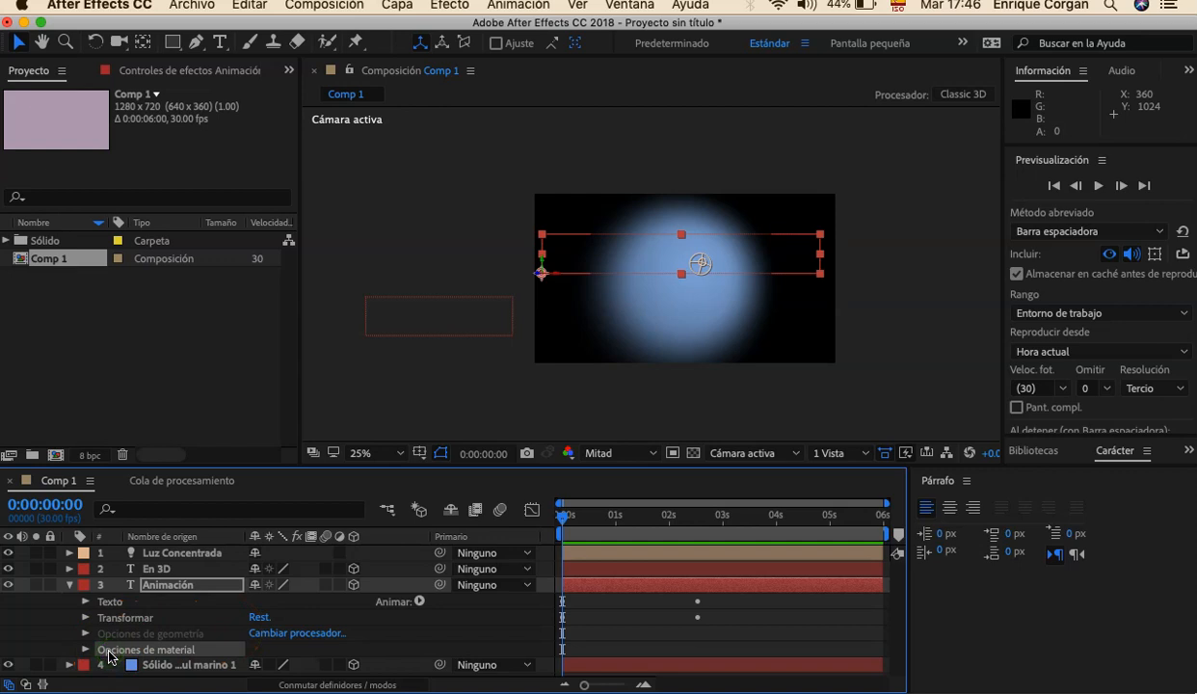
pyautogui.click(85, 649)
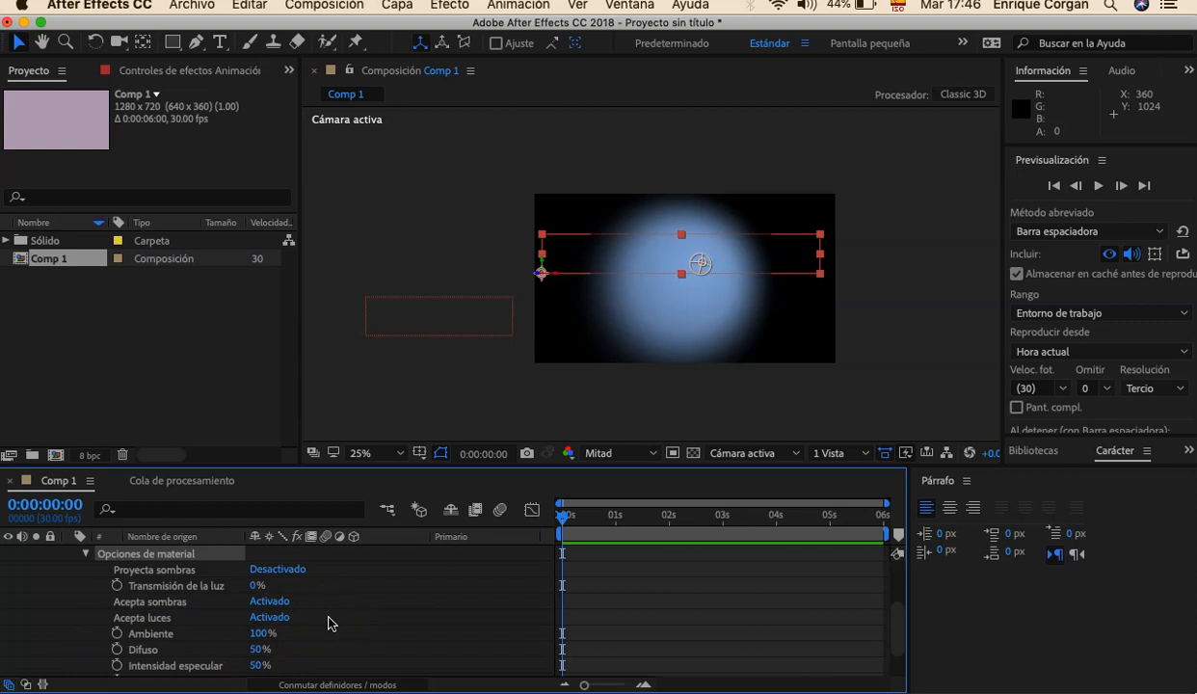
# Step: Set Proyecta sombras to Activado for the Animación layer
pyautogui.click(147, 570)
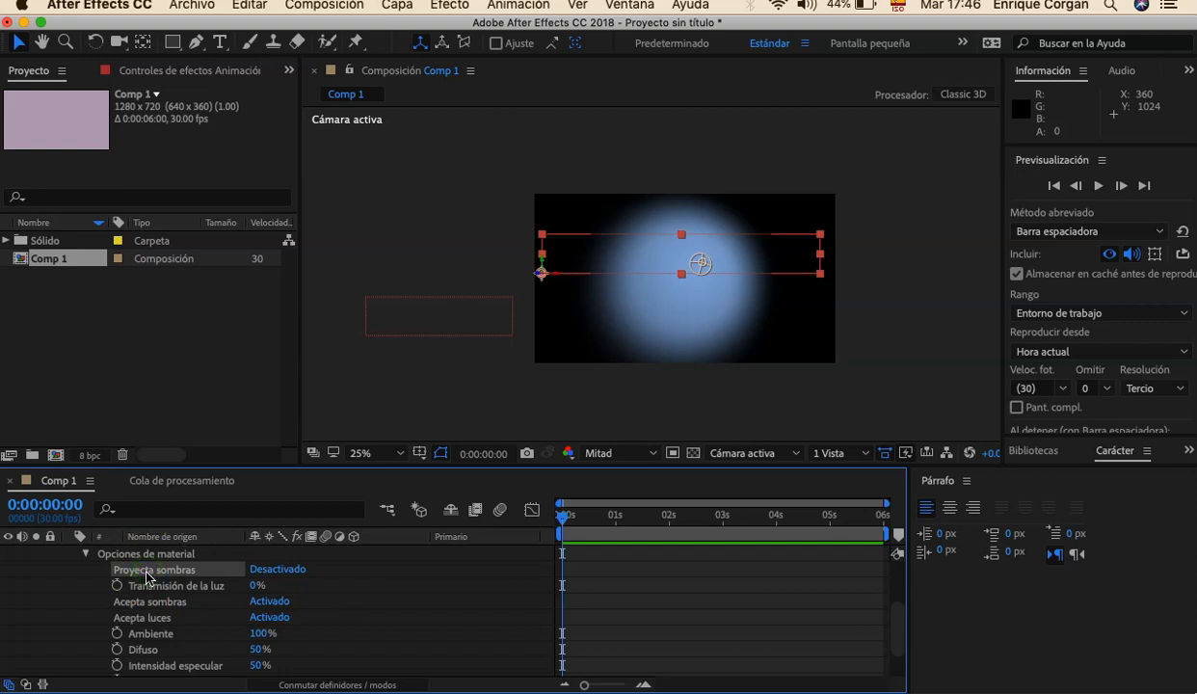
pyautogui.click(258, 576)
pyautogui.click(620, 521)
pyautogui.moveTo(619, 521); pyautogui.dragTo(516, 496)
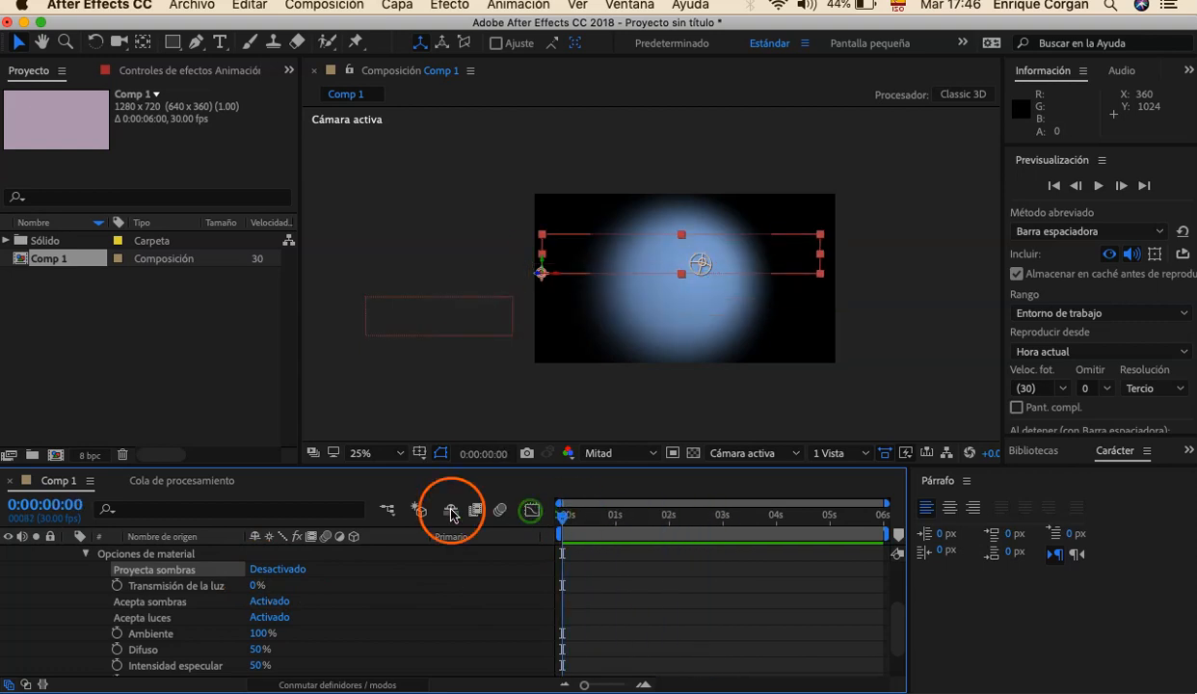
pyautogui.click(288, 570)
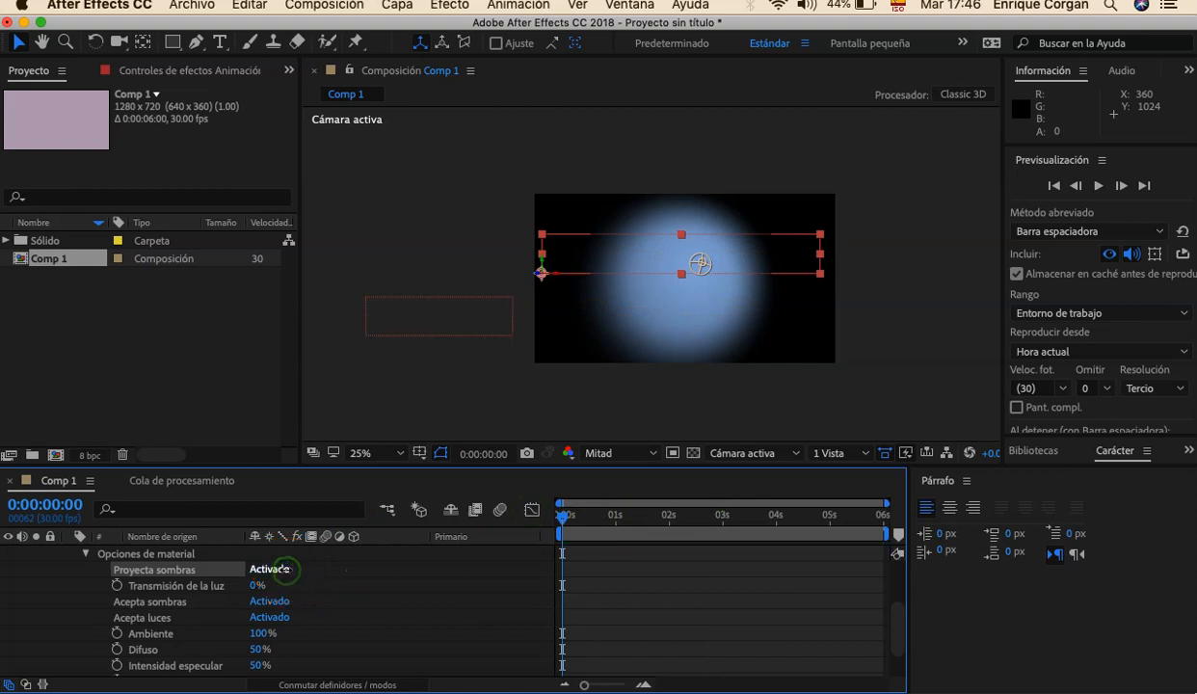
# Step: Go to 0:00:02:24 and inspect the Animación text up close at 100% for its shadow, returning to 25% magnification
pyautogui.moveTo(563, 518); pyautogui.dragTo(714, 520)
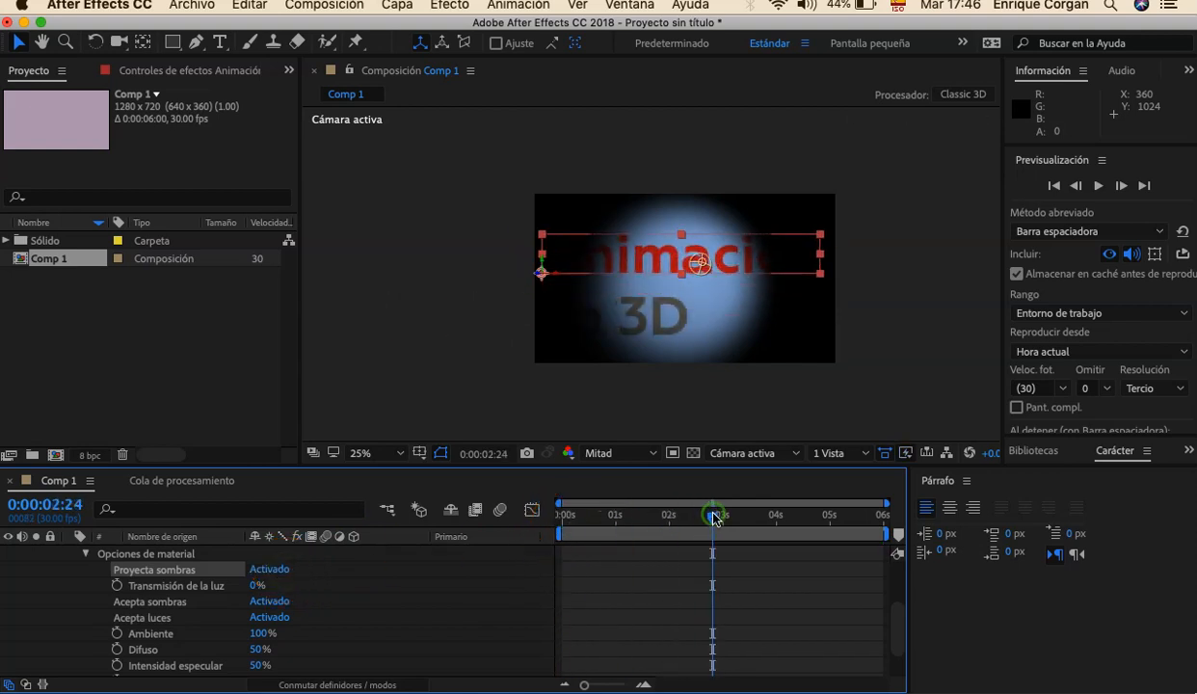
pyautogui.press('z')
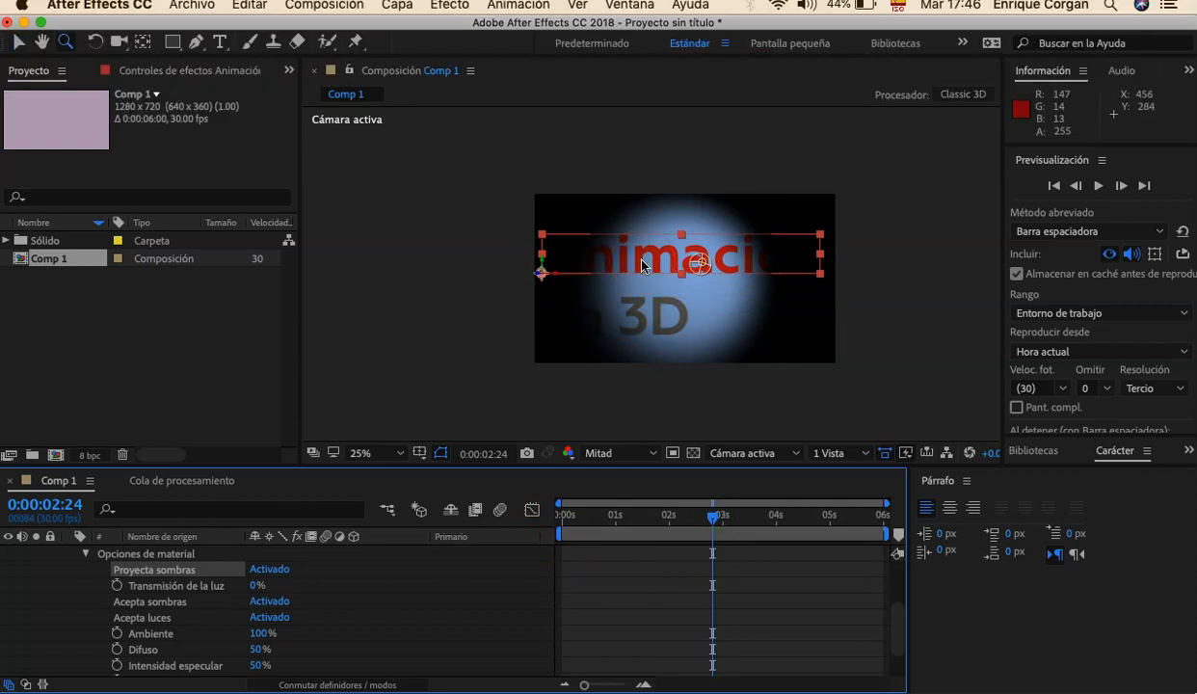
pyautogui.click(646, 255)
pyautogui.click(666, 258)
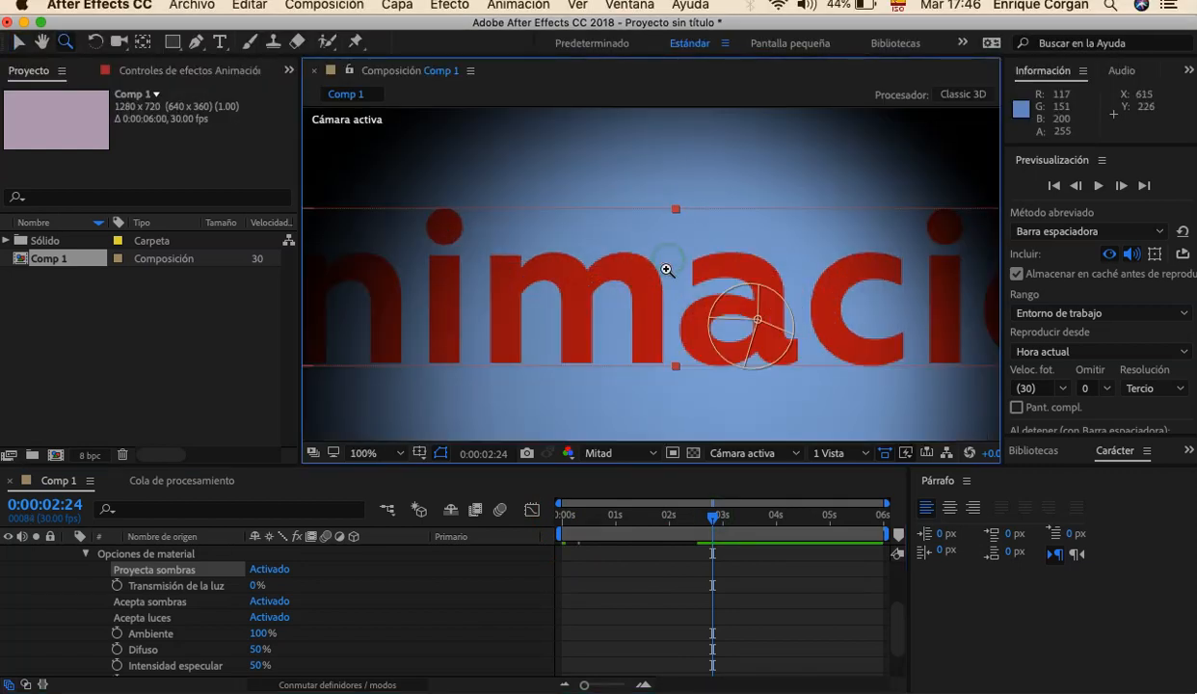
pyautogui.click(628, 343)
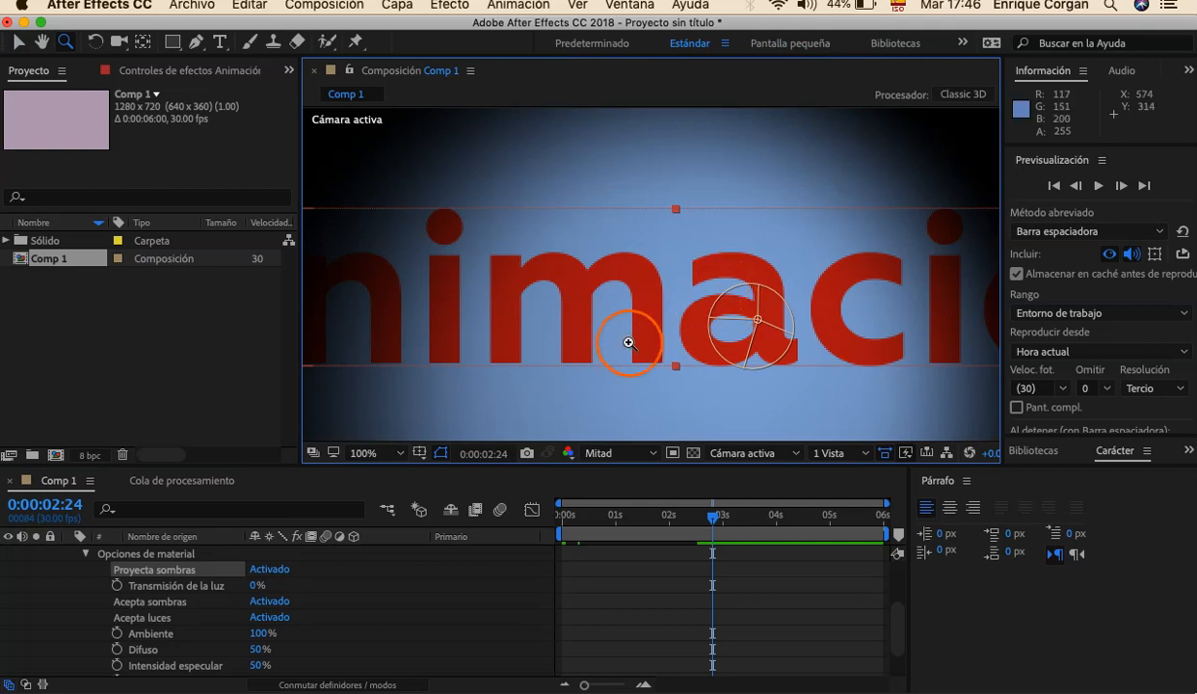
pyautogui.press(',')
pyautogui.press(',')
pyautogui.press(',')
pyautogui.press(',')
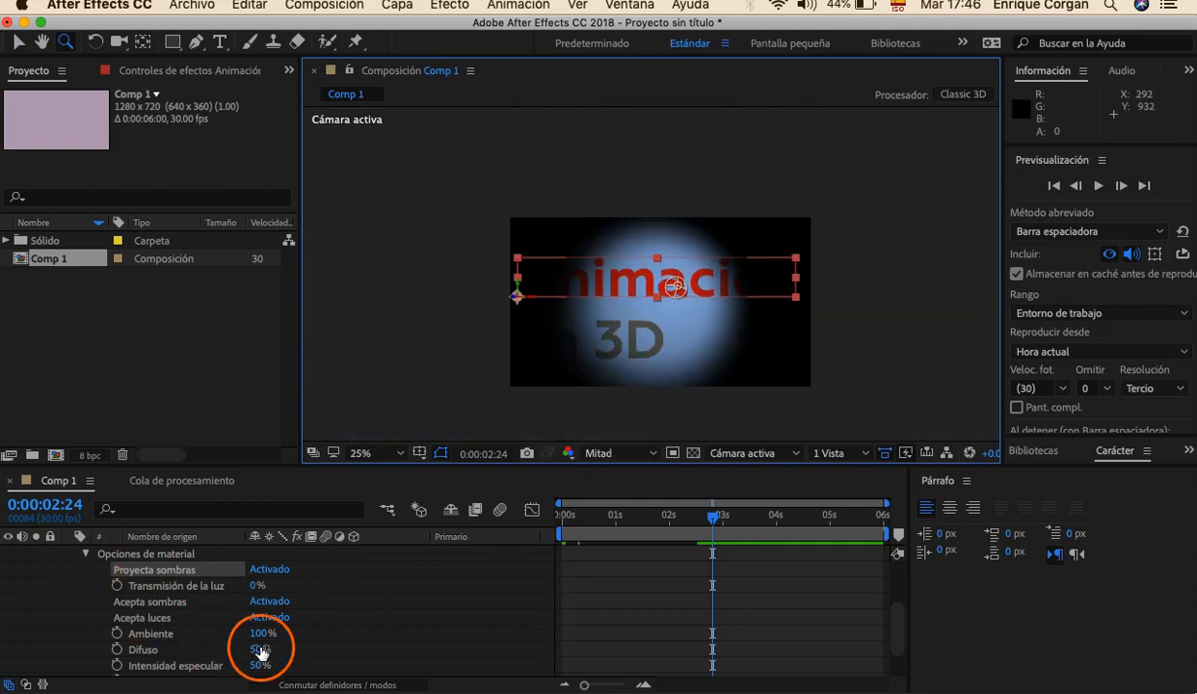
# Step: Collapse the Animación layer's properties and reveal the En 3D layer's Opciones de material
pyautogui.click(148, 574)
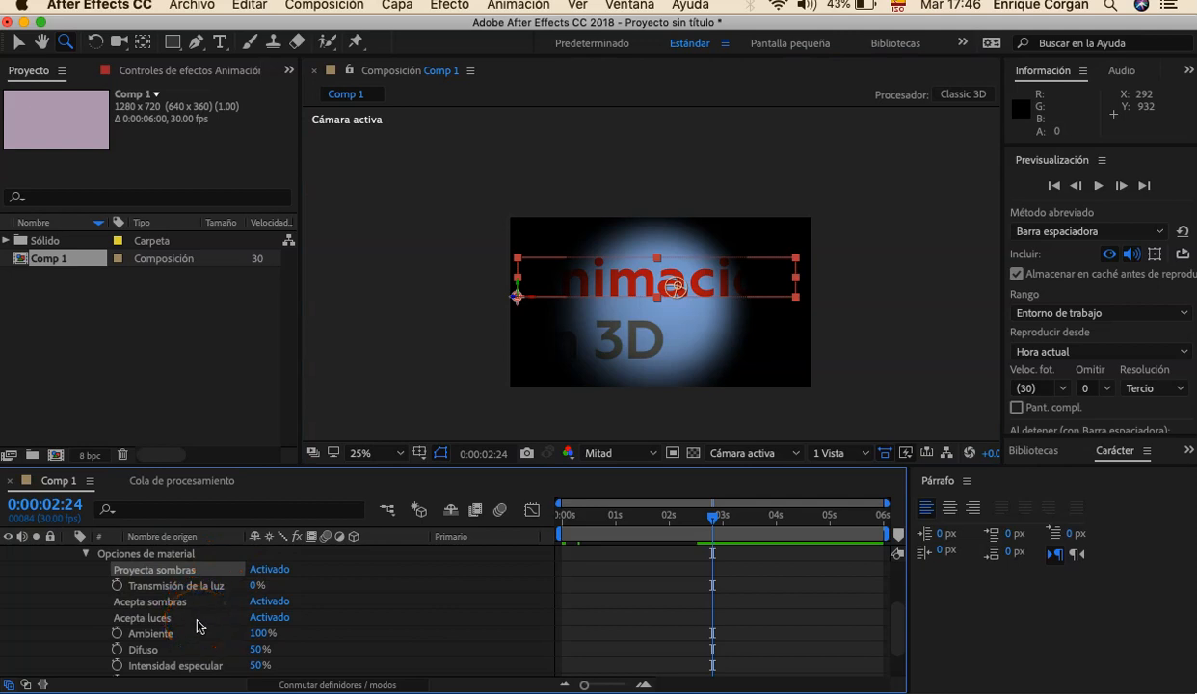
pyautogui.click(84, 553)
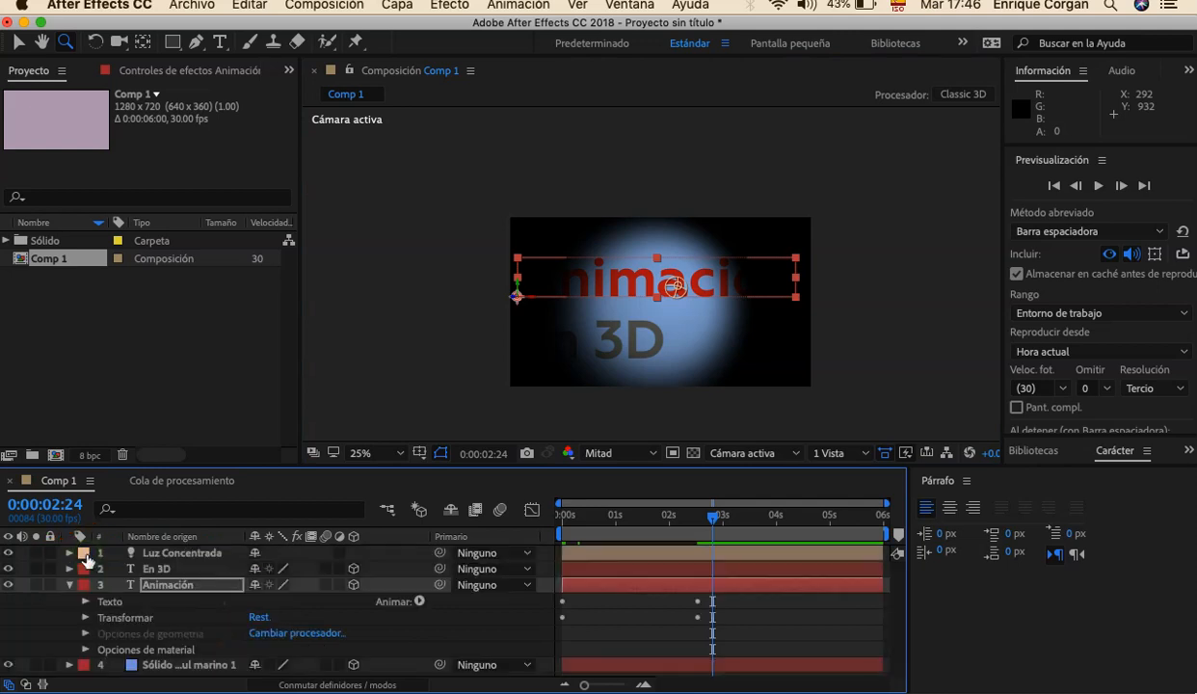
pyautogui.click(69, 584)
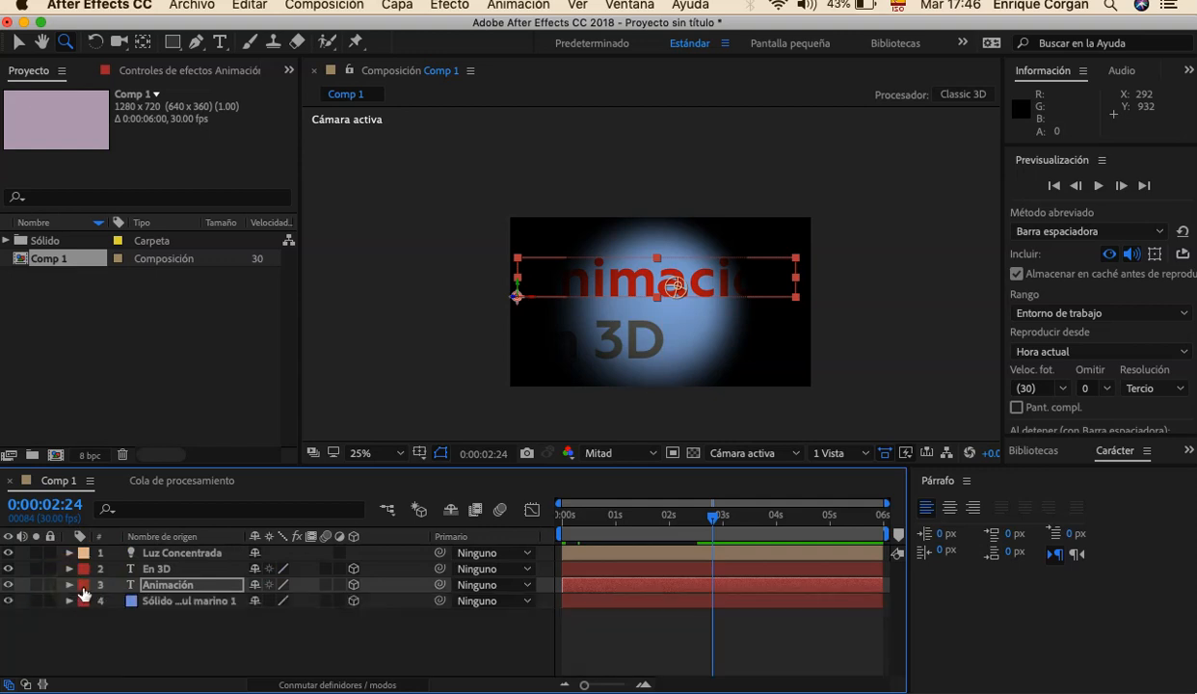
pyautogui.click(69, 568)
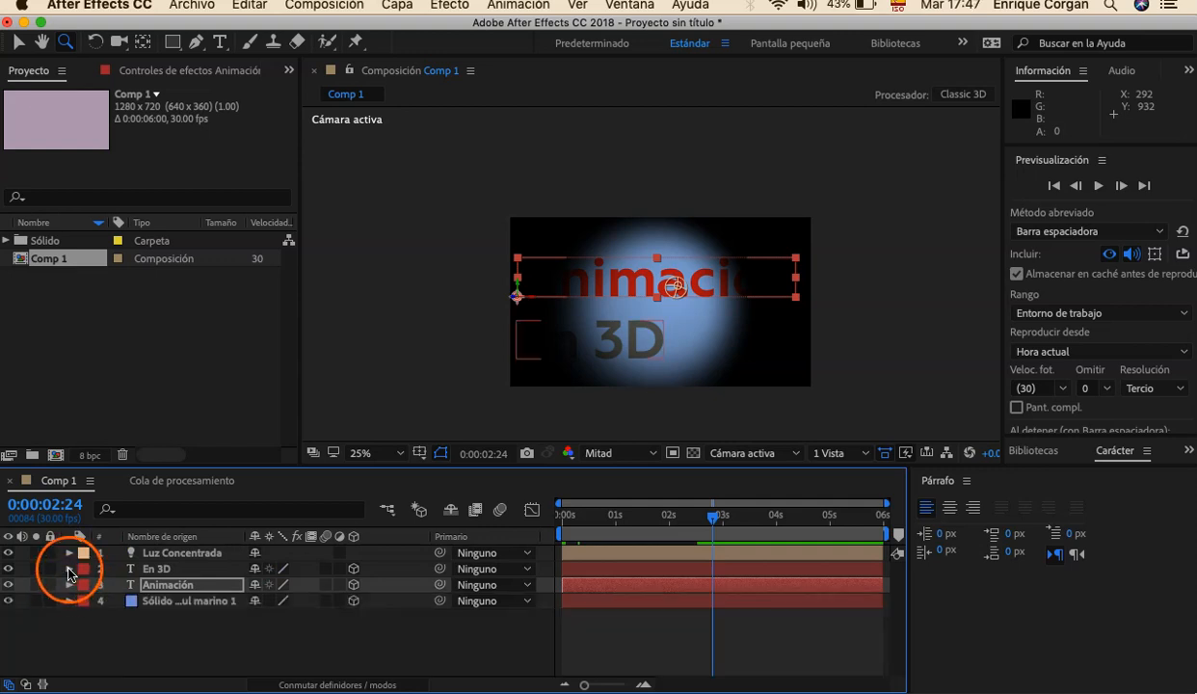
pyautogui.click(83, 583)
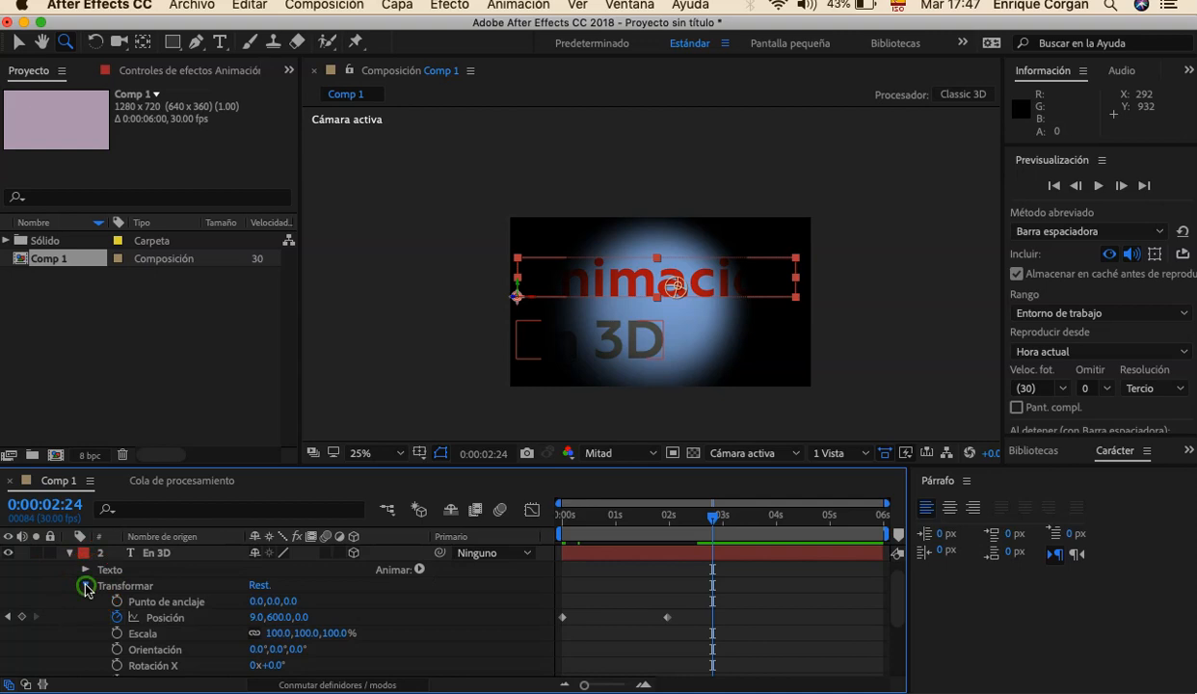
pyautogui.click(82, 643)
pyautogui.click(85, 634)
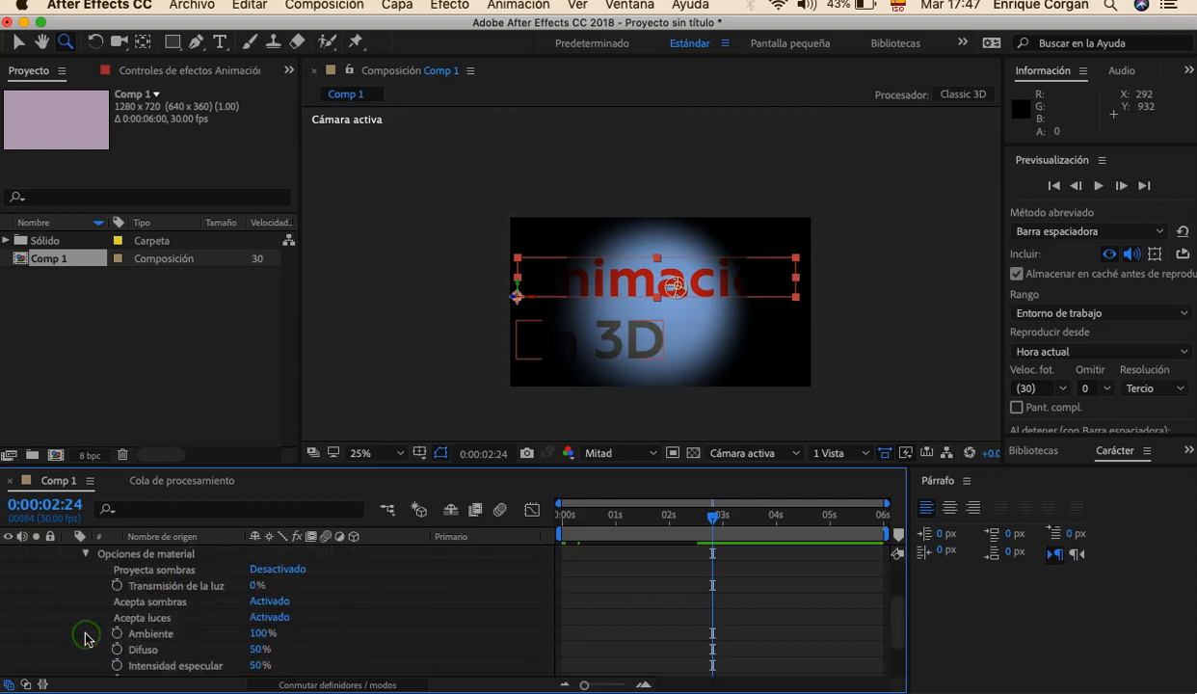
# Step: Set Proyecta sombras to Activado for the En 3D layer and collapse its properties
pyautogui.scroll(3, 104, 596)
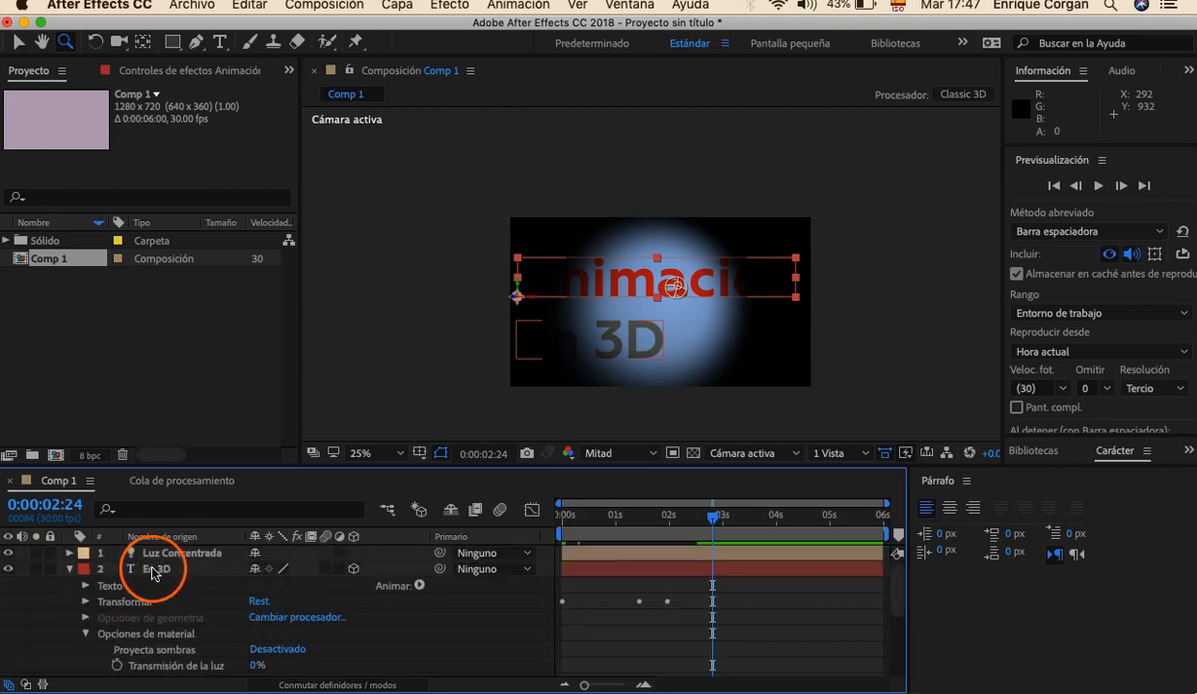
pyautogui.scroll(-3, 106, 655)
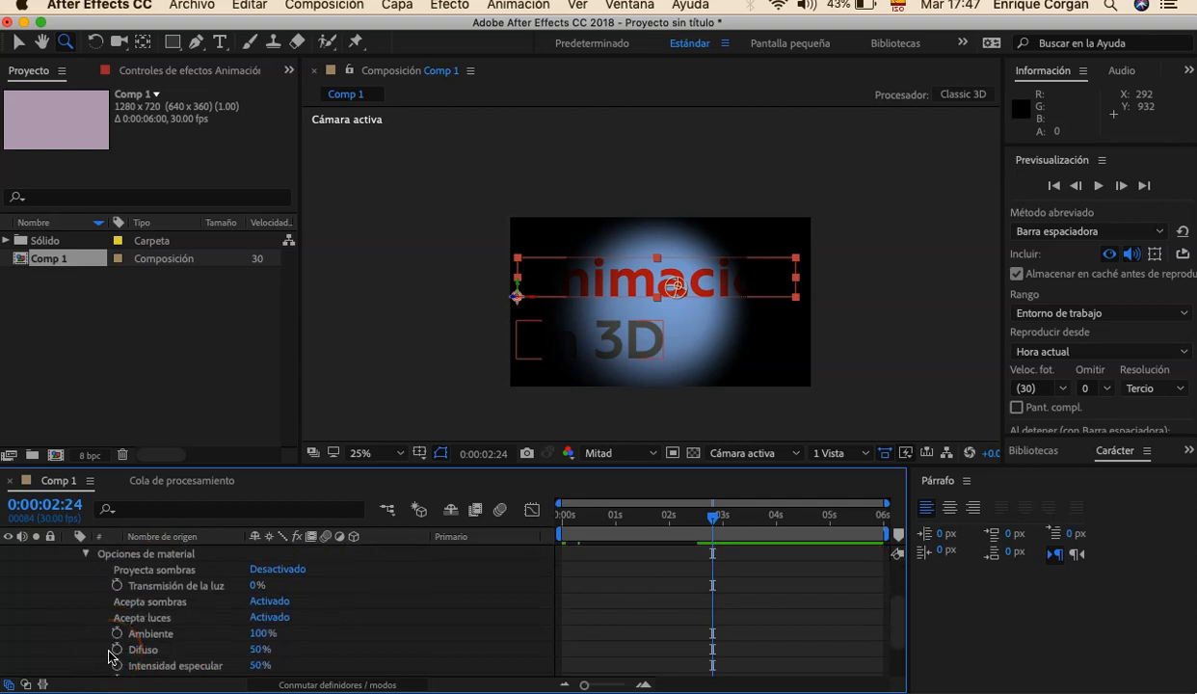
pyautogui.click(112, 656)
pyautogui.scroll(-1, 111, 655)
pyautogui.click(132, 617)
pyautogui.scroll(2, 168, 588)
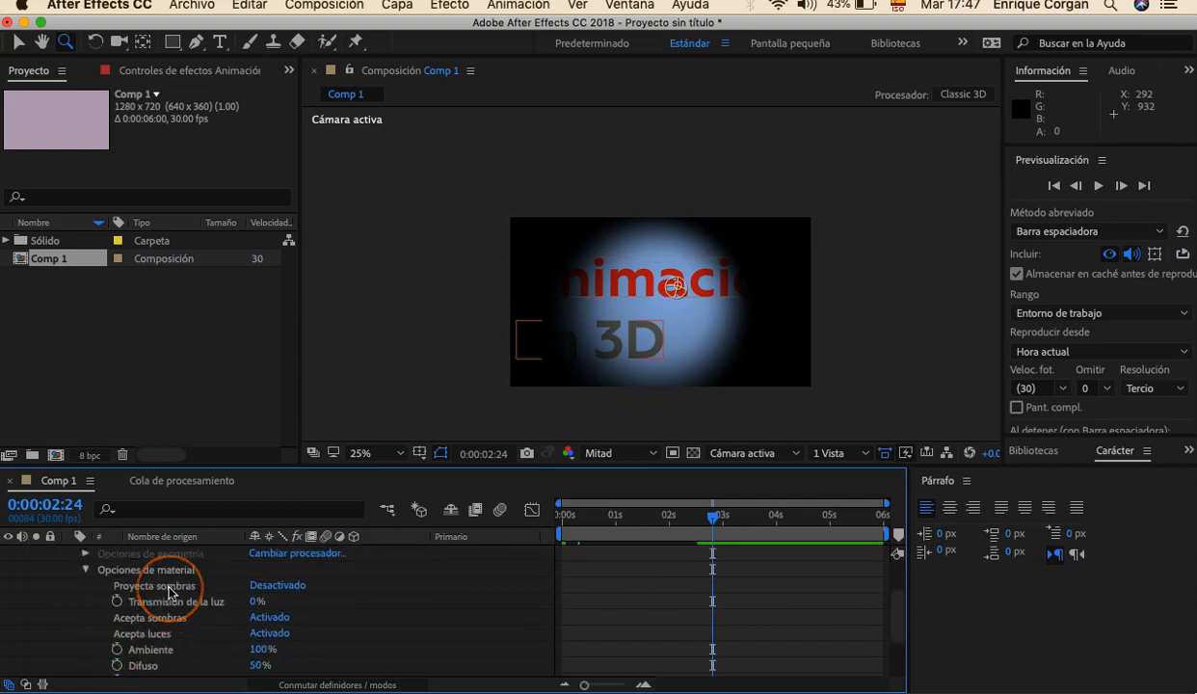
pyautogui.click(277, 585)
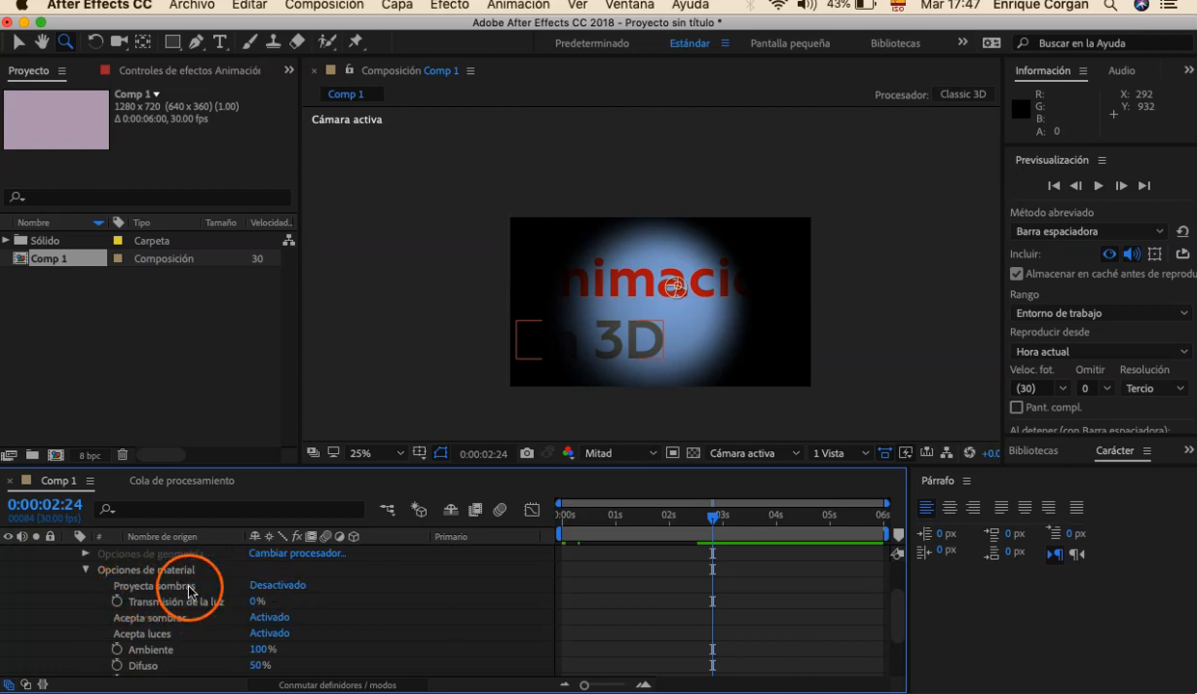
pyautogui.click(267, 585)
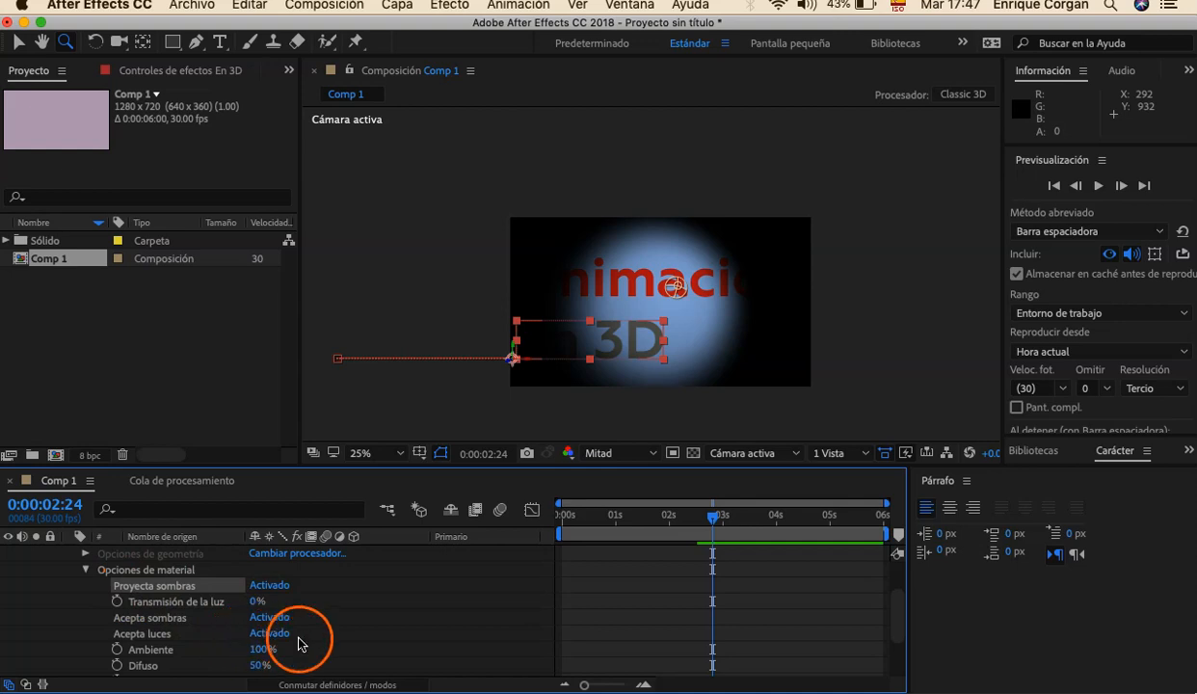
pyautogui.scroll(-4, 318, 644)
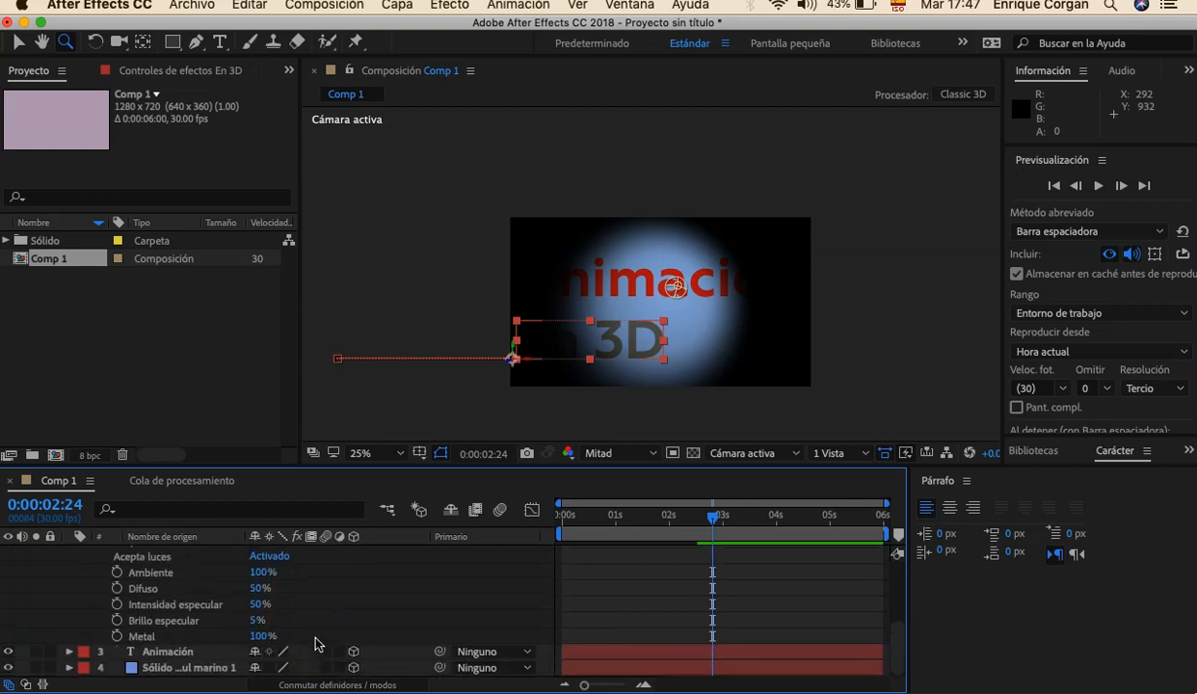
pyautogui.scroll(4, 316, 643)
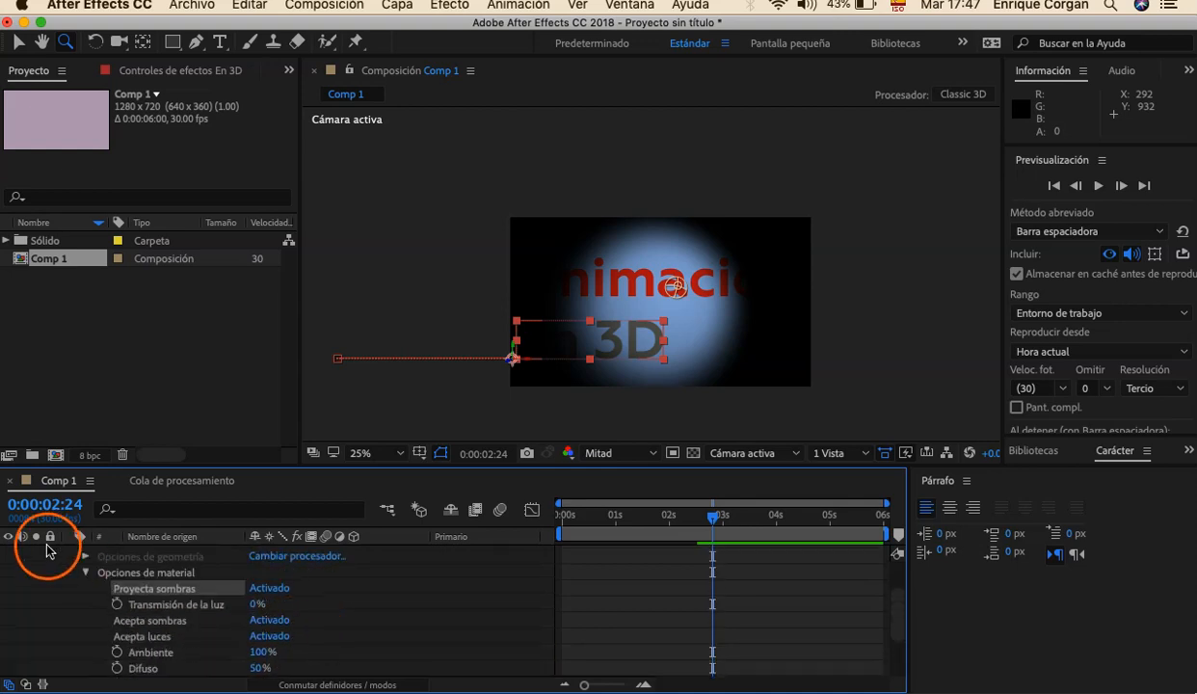
pyautogui.click(87, 572)
pyautogui.click(70, 568)
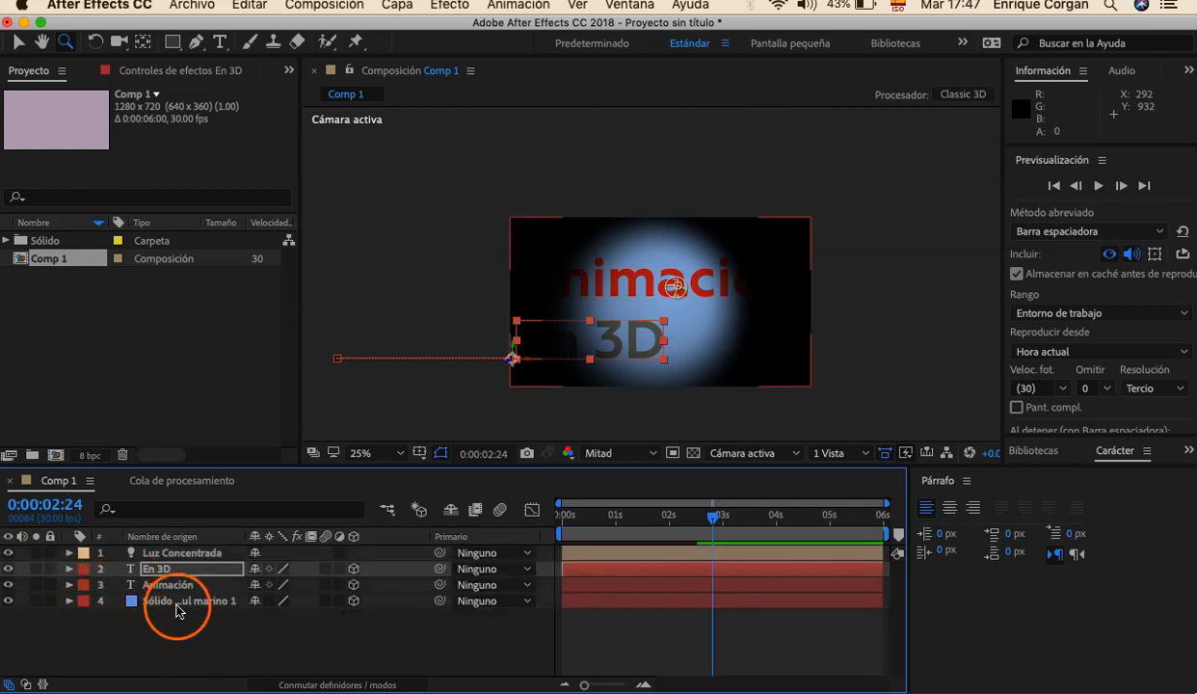
# Step: Review the solid layer's Opciones de material, including its shadow and light acceptance, and collapse the layer again
pyautogui.click(69, 605)
pyautogui.click(86, 653)
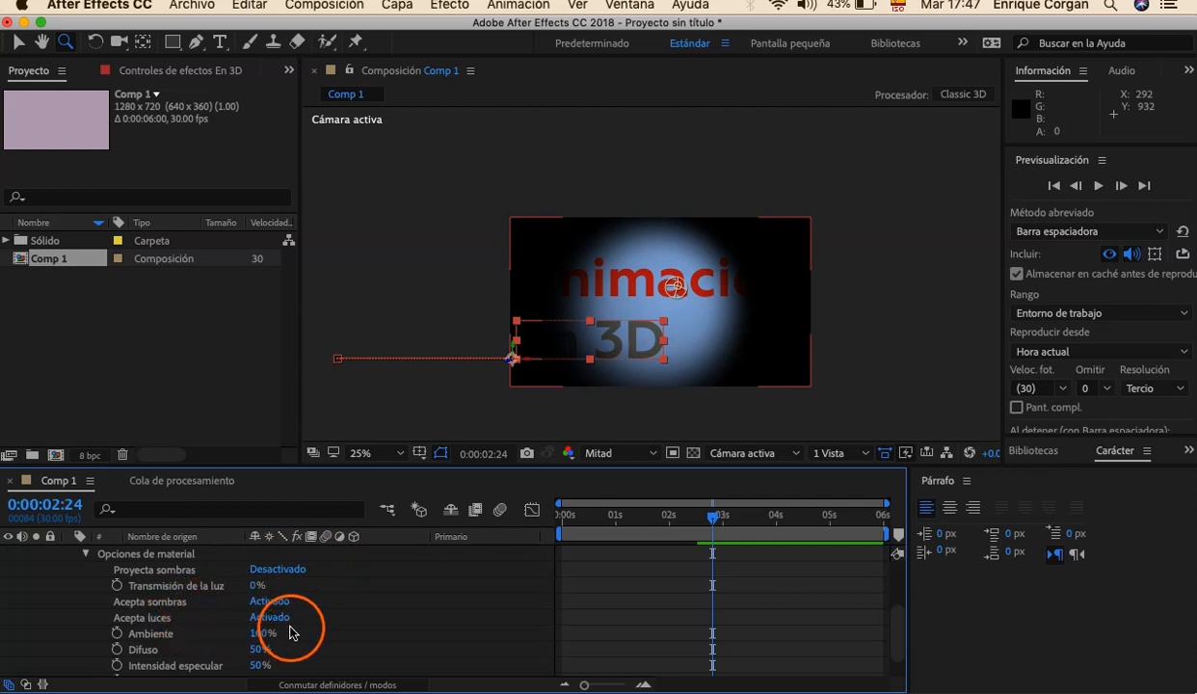
pyautogui.click(86, 553)
pyautogui.click(96, 568)
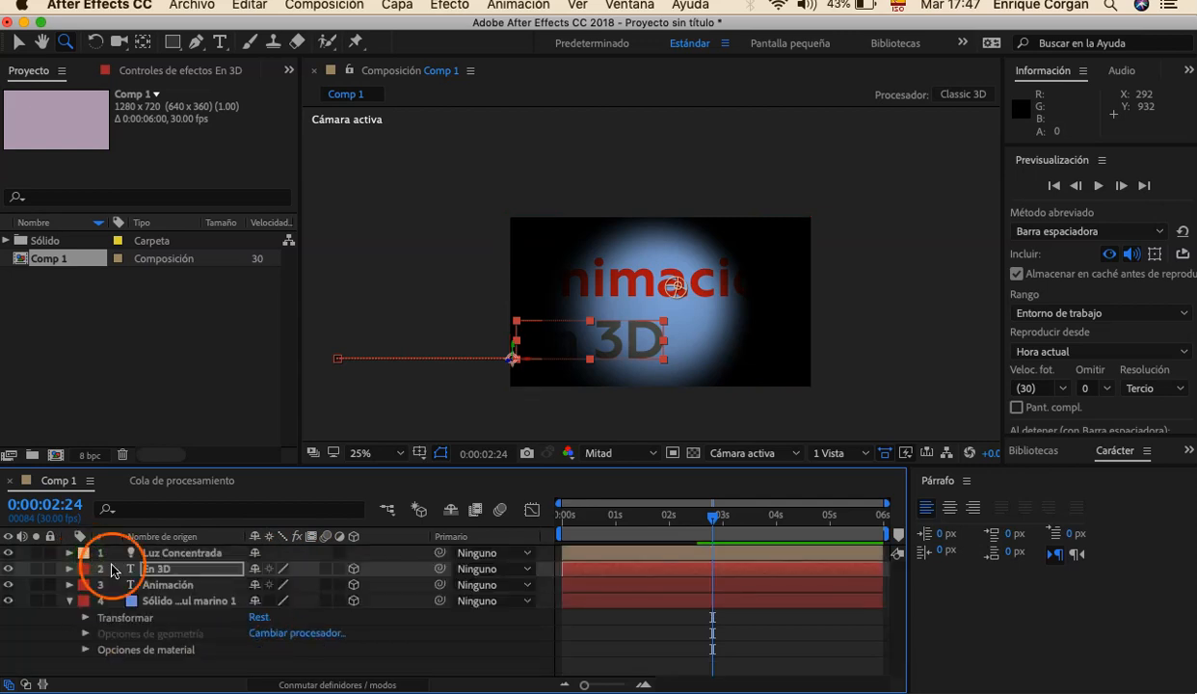
pyautogui.click(69, 600)
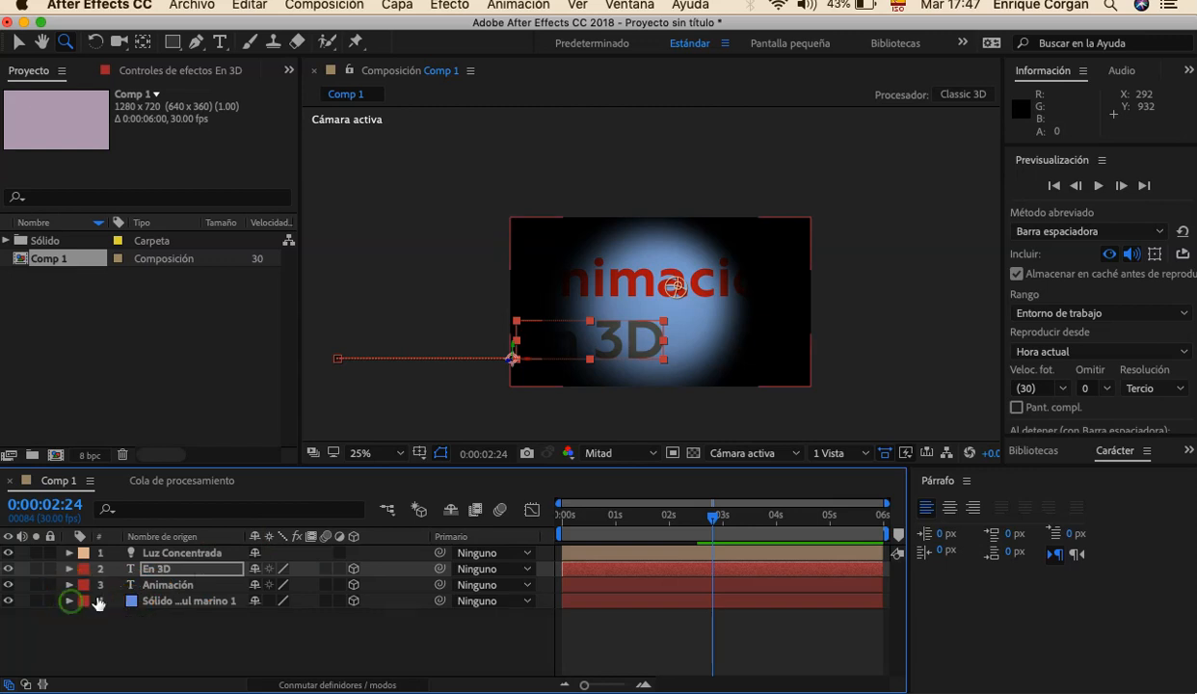
# Step: Switch to the Selection tool, deselect all layers and return the composition view to 25%
pyautogui.click(484, 420)
pyautogui.click(641, 365)
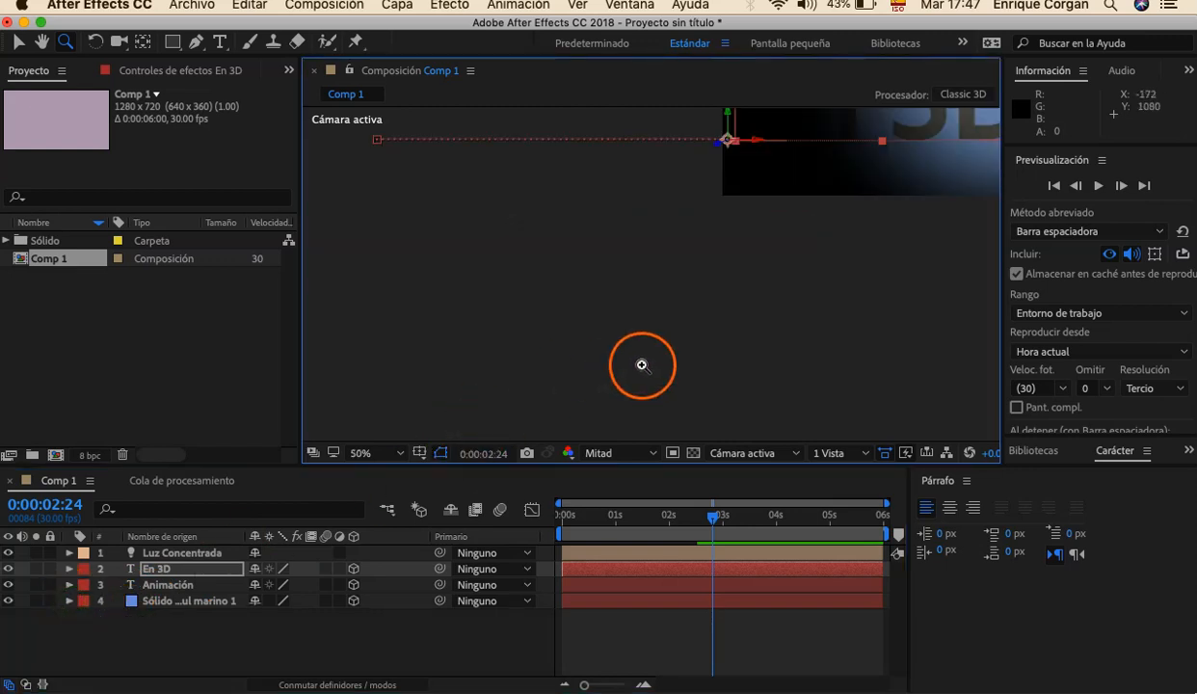
pyautogui.press('v')
pyautogui.click(682, 326)
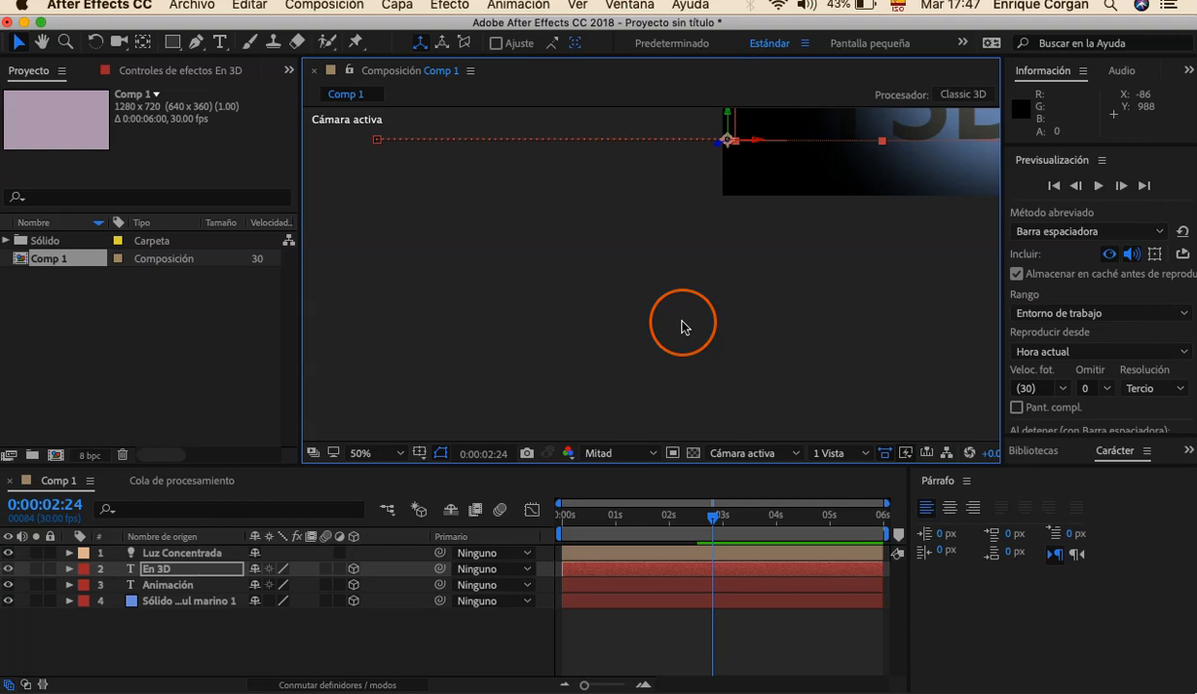
pyautogui.scroll(-1, 681, 326)
pyautogui.click(684, 318)
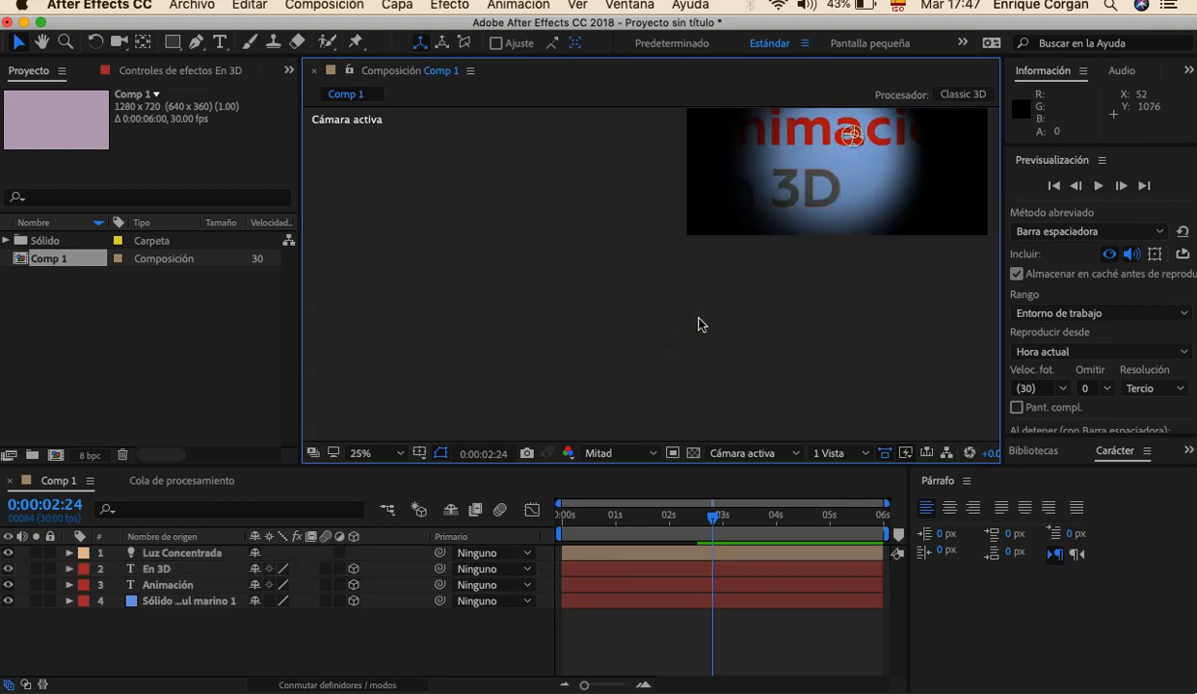
# Step: Centre the composition in the view and preview the text animation under the spotlight
pyautogui.press('h')
pyautogui.moveTo(700, 324); pyautogui.dragTo(517, 432)
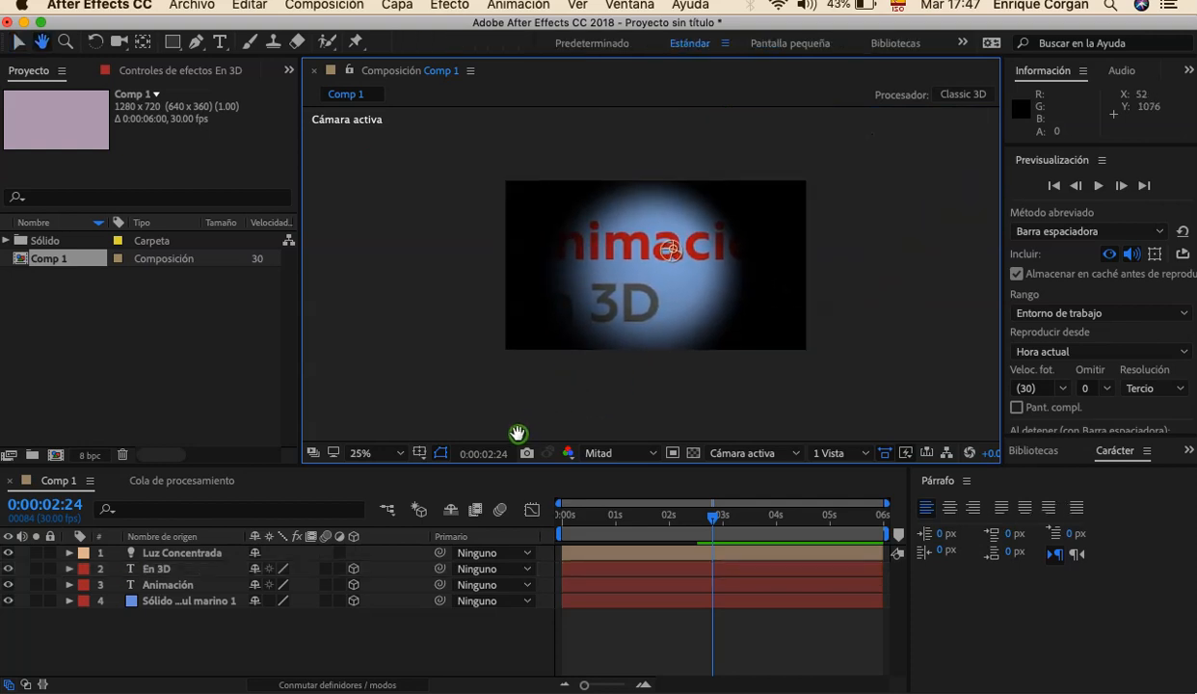
pyautogui.press('v')
pyautogui.click(417, 336)
pyautogui.press('space')
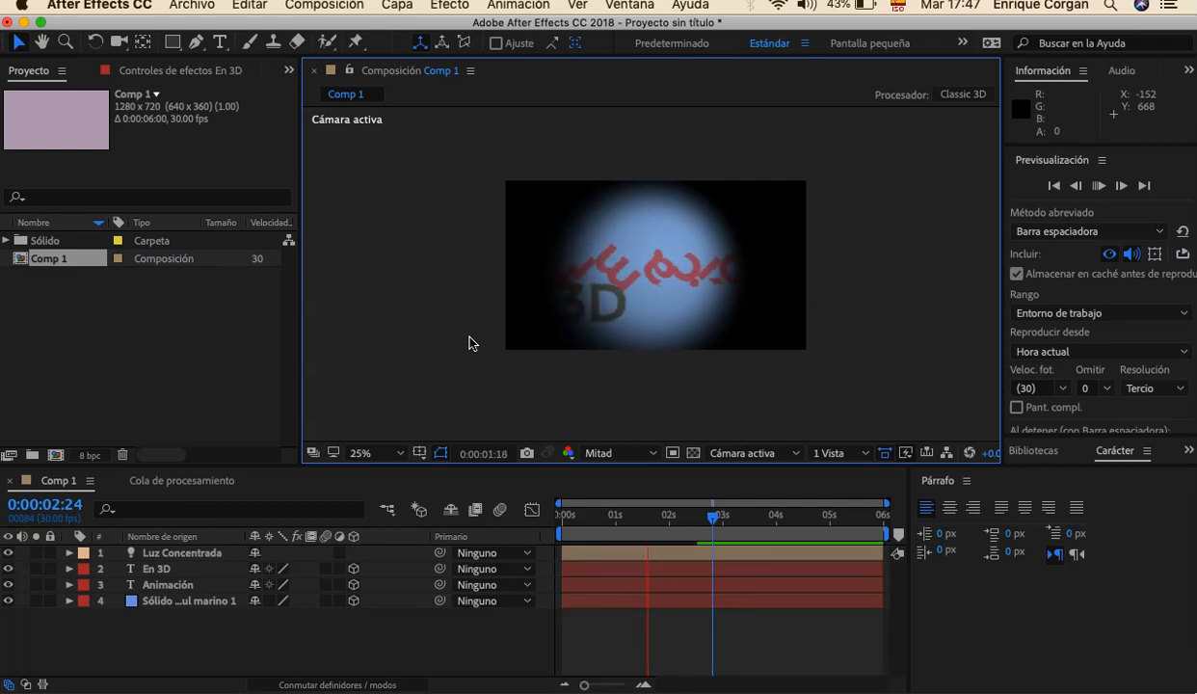
pyautogui.press('ctrl+super+f')
pyautogui.press('space')
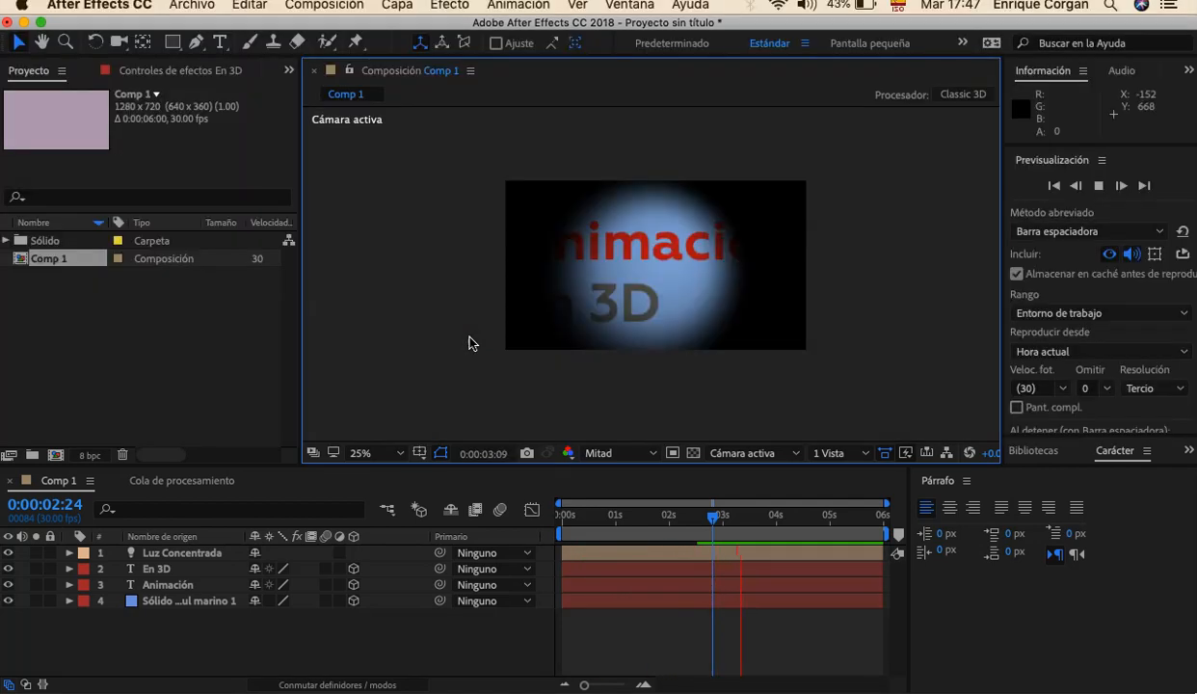
pyautogui.press('ctrl+super+f')
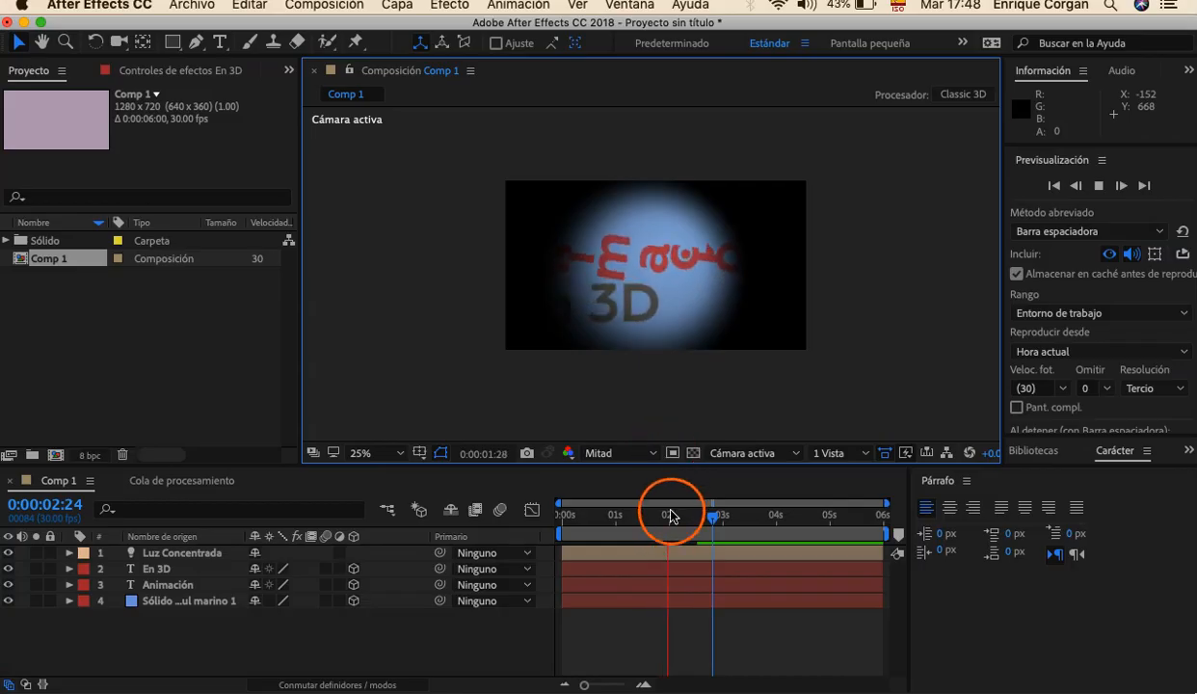
# Step: Return the current time to 0:00:00:00, switch to the 2 Vistas: Horizontal layout and activate the Superior view
pyautogui.click(671, 516)
pyautogui.moveTo(652, 515); pyautogui.dragTo(536, 521)
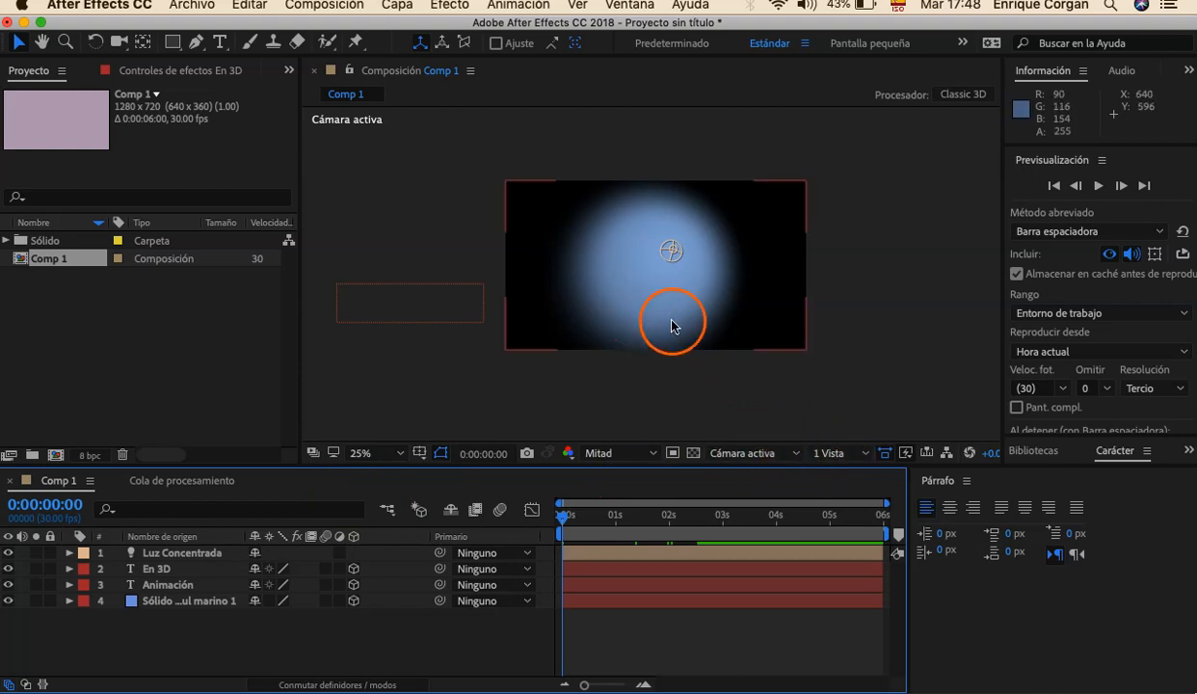
pyautogui.click(865, 455)
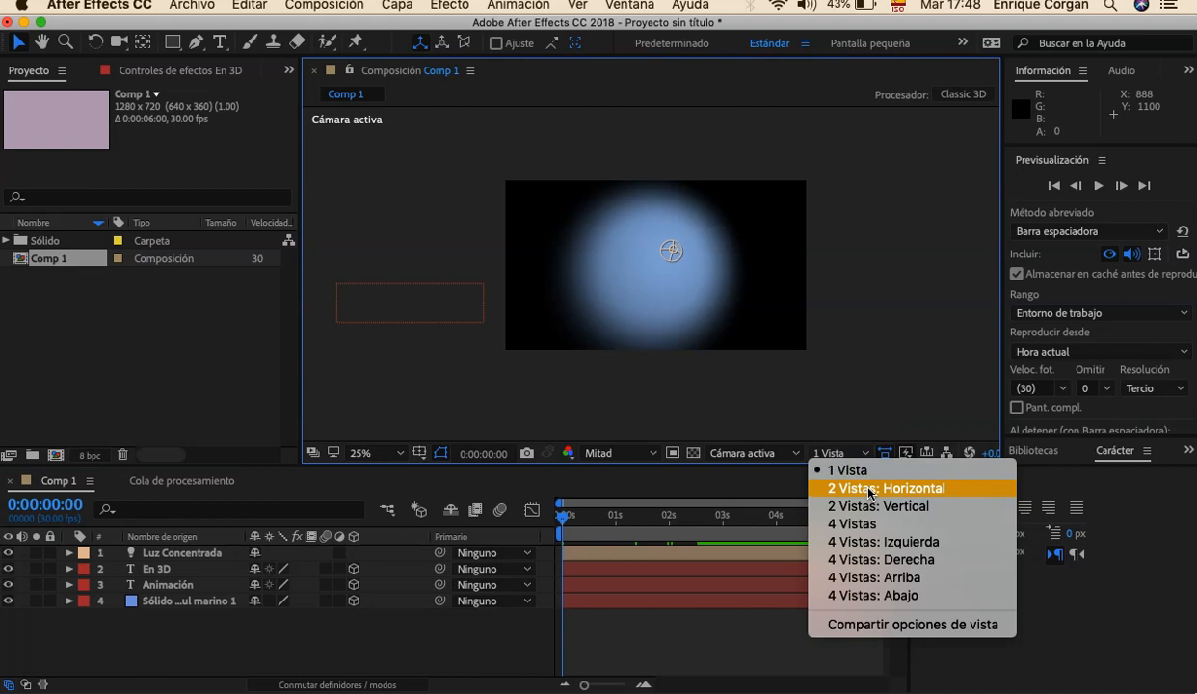
pyautogui.click(868, 488)
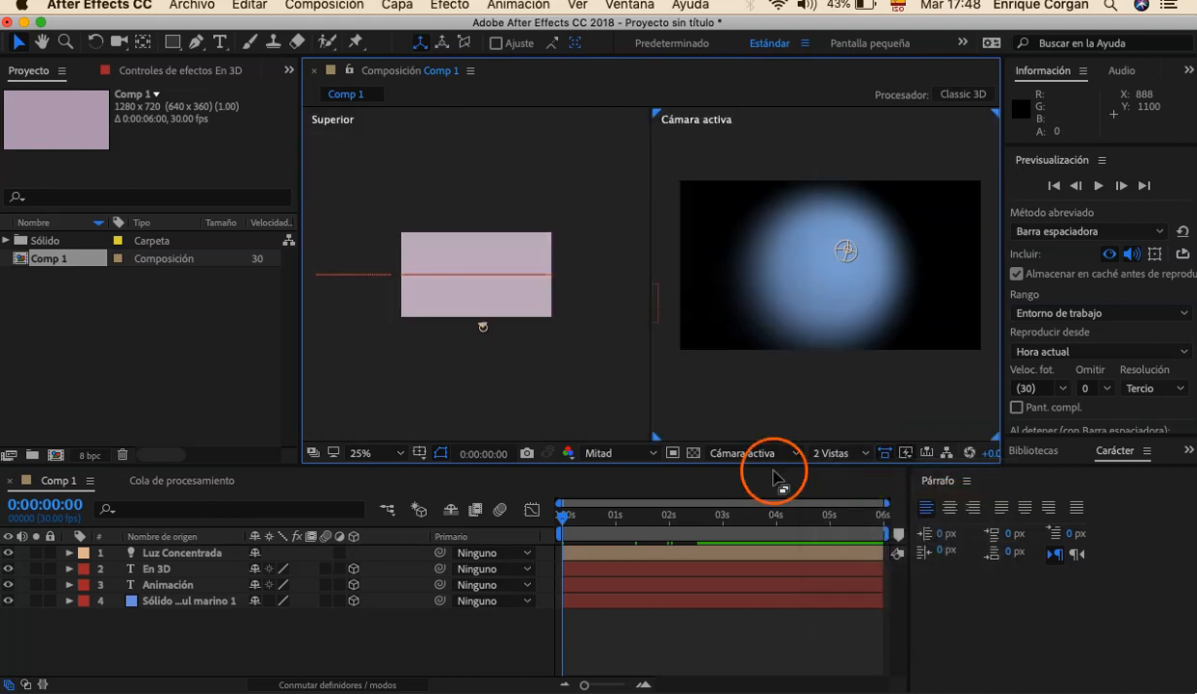
pyautogui.click(447, 359)
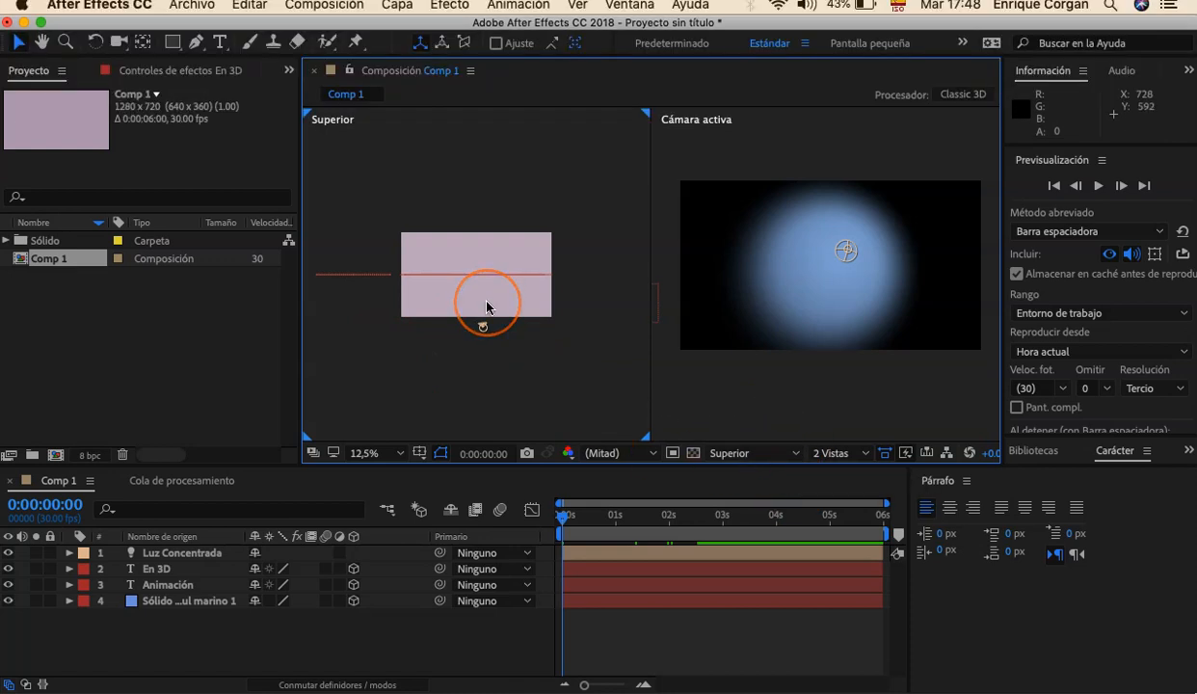
# Step: Examine the Animación layer's 3D axes up close in the Superior and Cámara activa views
pyautogui.press('z')
pyautogui.click(494, 316)
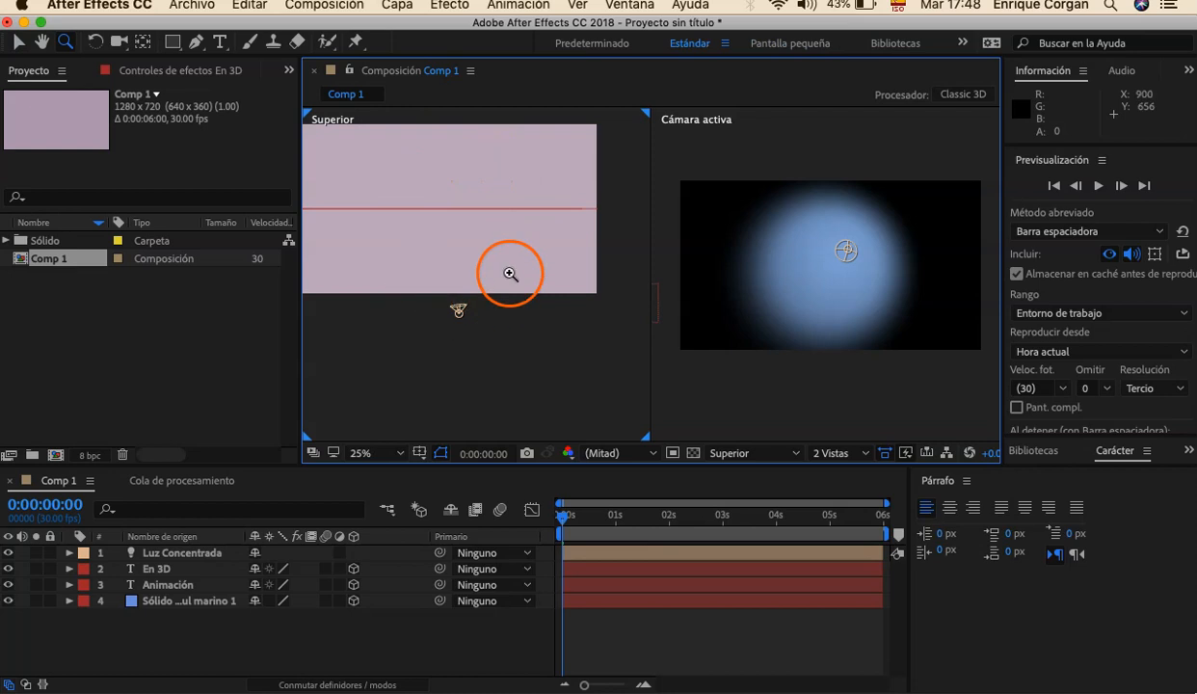
pyautogui.click(536, 322)
pyautogui.press(',')
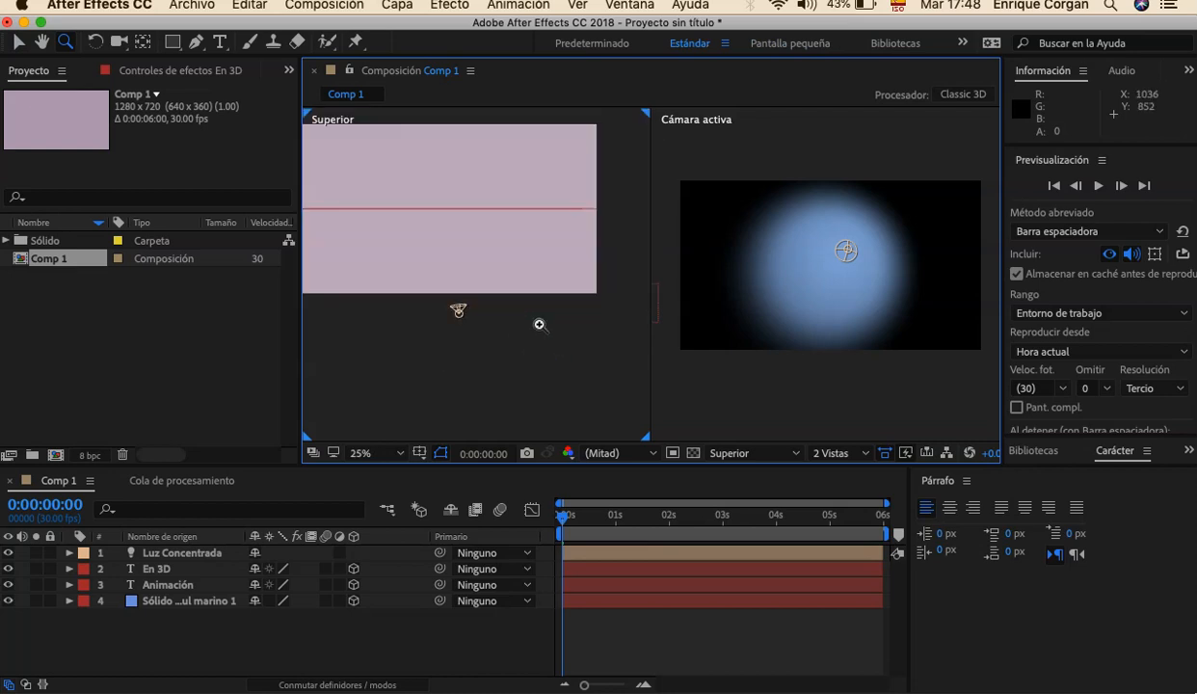
pyautogui.press(',')
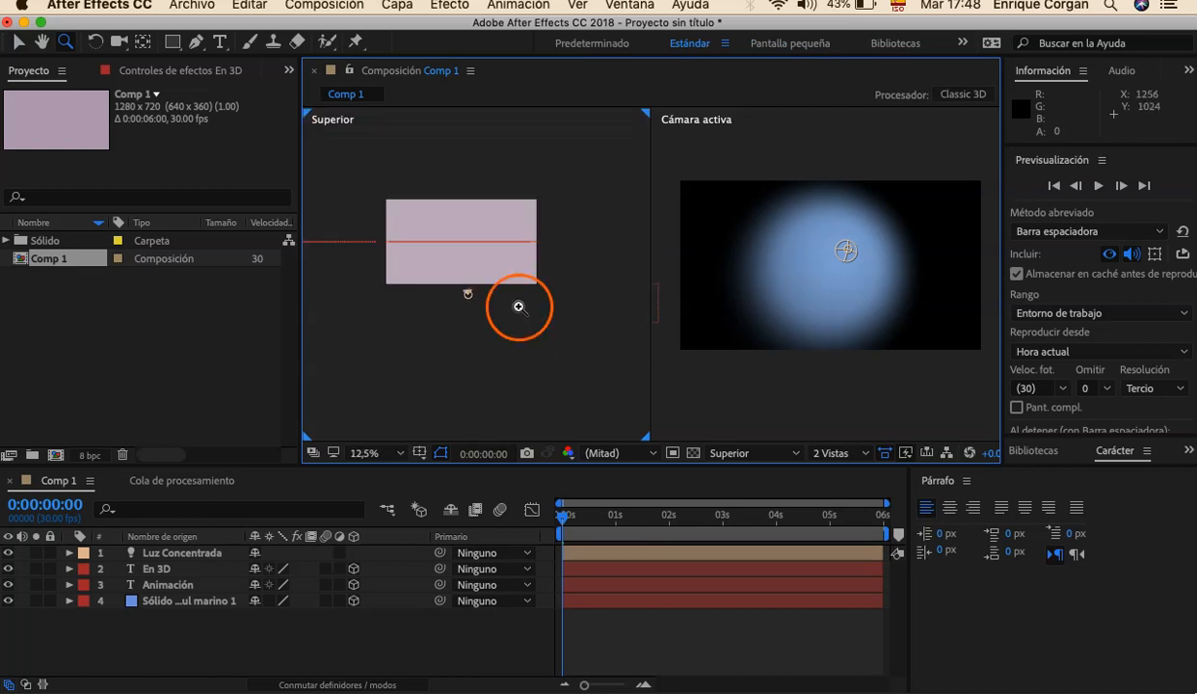
pyautogui.press('v')
pyautogui.click(427, 242)
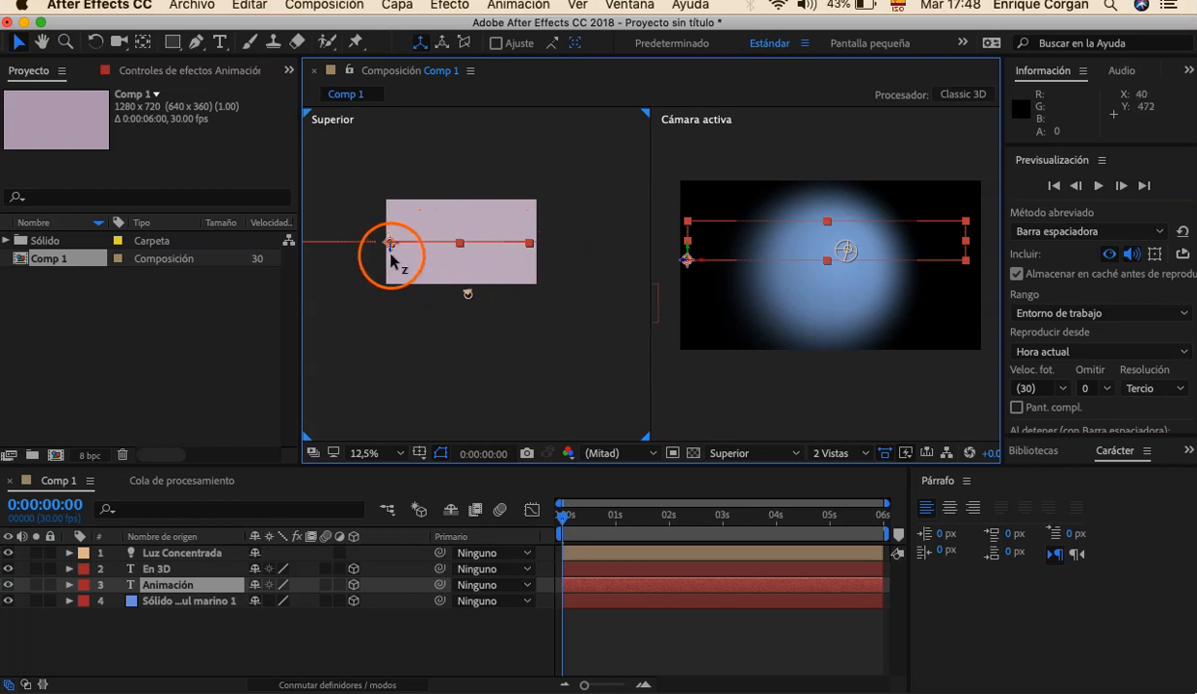
pyautogui.press('z')
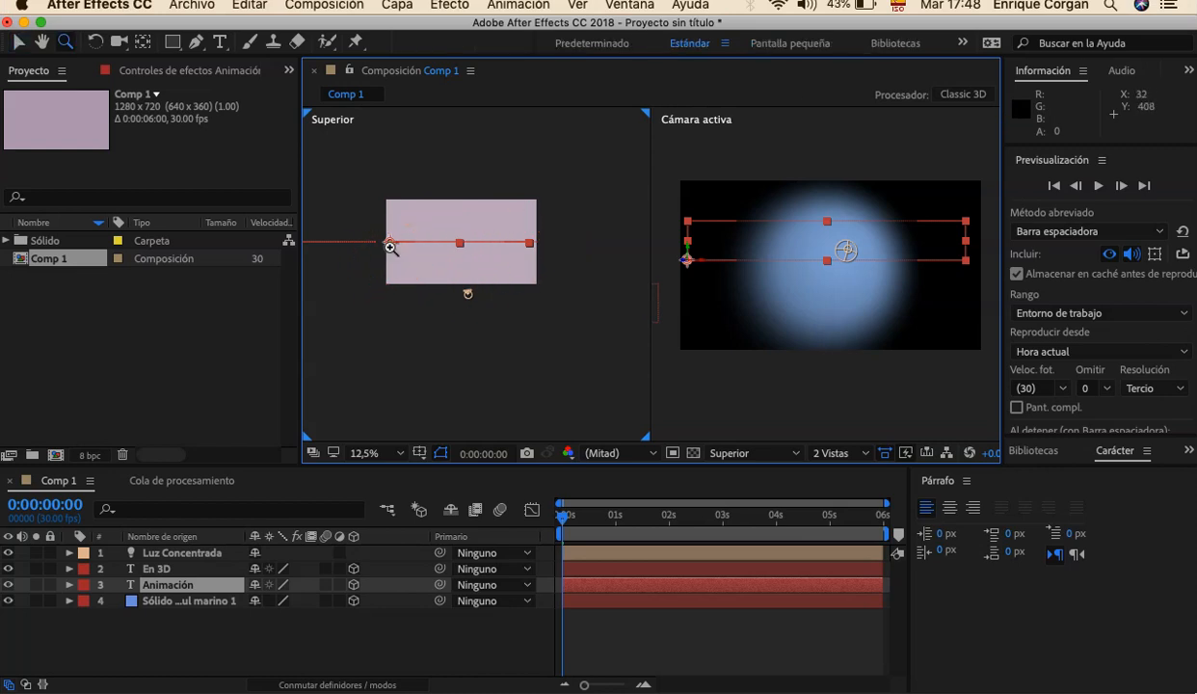
pyautogui.click(390, 247)
pyautogui.click(481, 271)
pyautogui.click(470, 264)
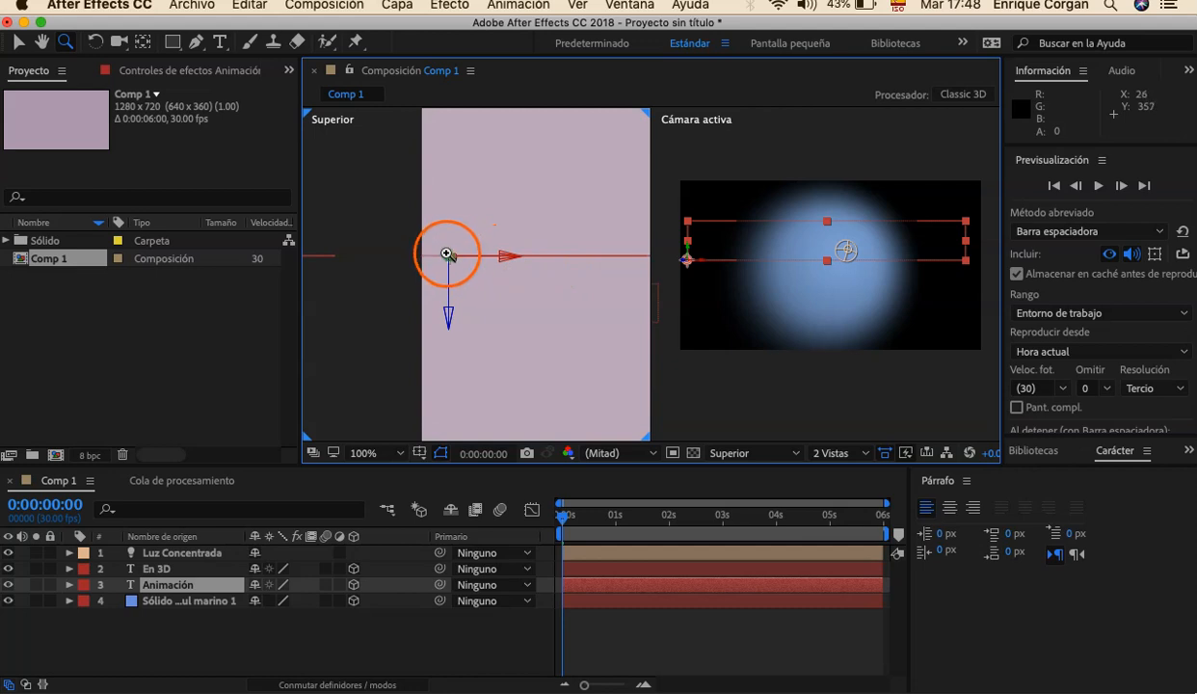
pyautogui.click(686, 258)
pyautogui.click(807, 270)
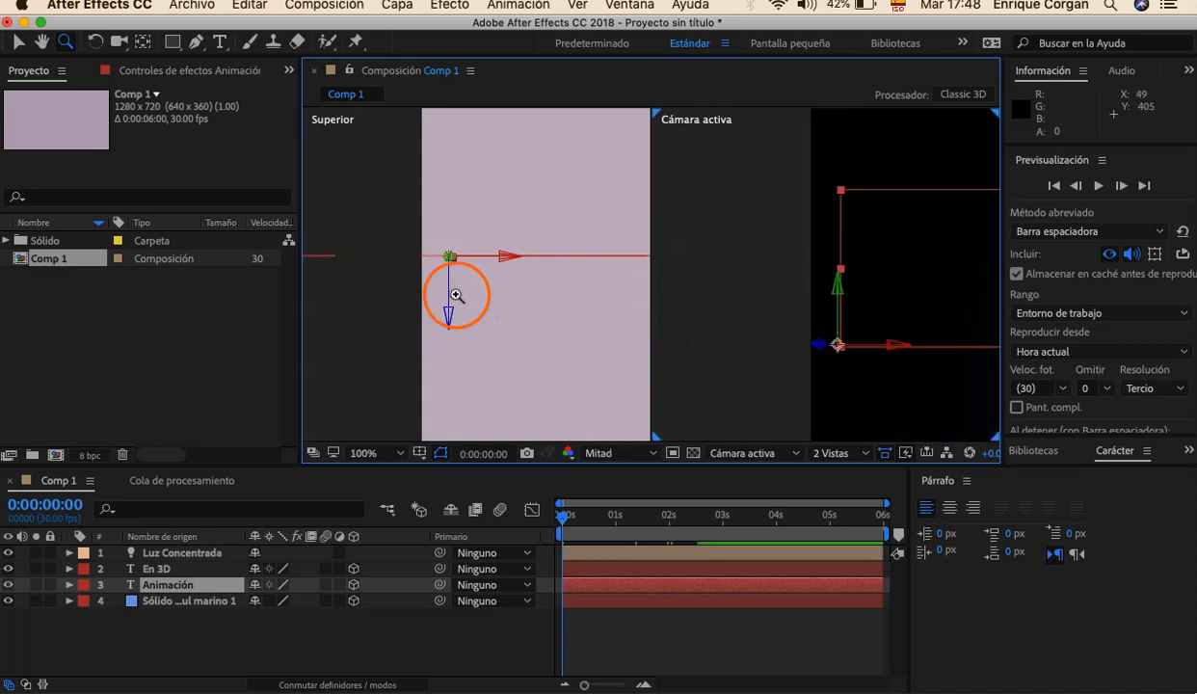
pyautogui.press(',')
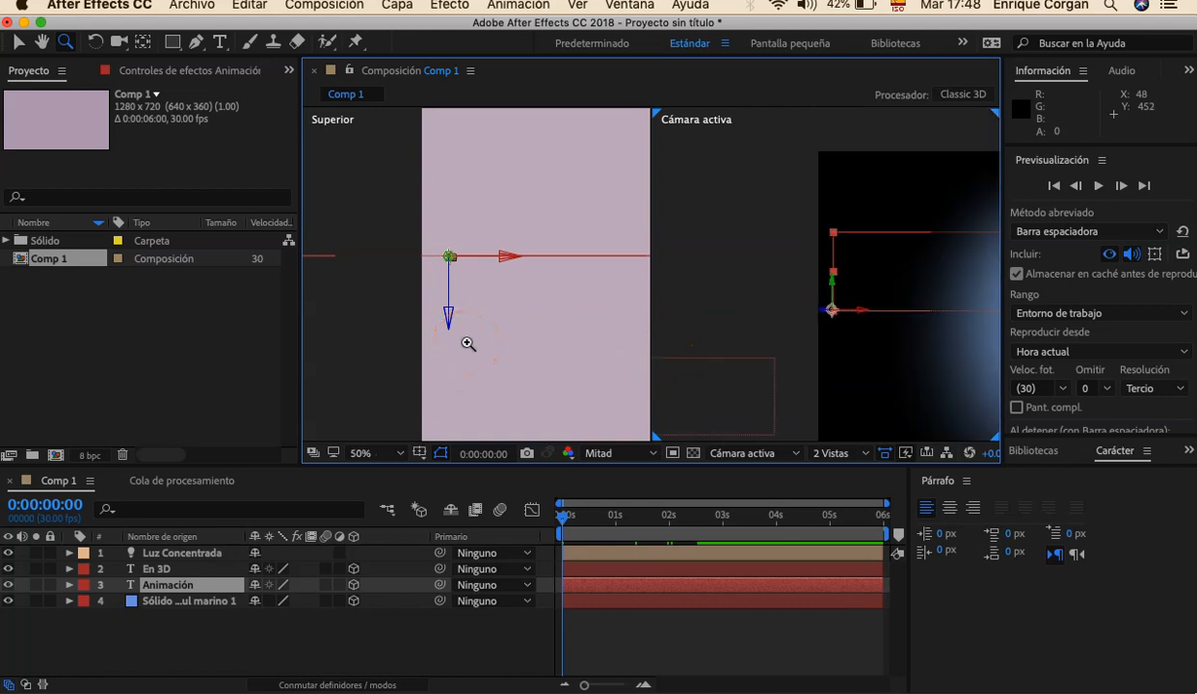
# Step: Move the Animación text forward along its Z axis in the Superior view, away from the solid and towards the spotlight
pyautogui.click(355, 349)
pyautogui.press('v')
pyautogui.press(',')
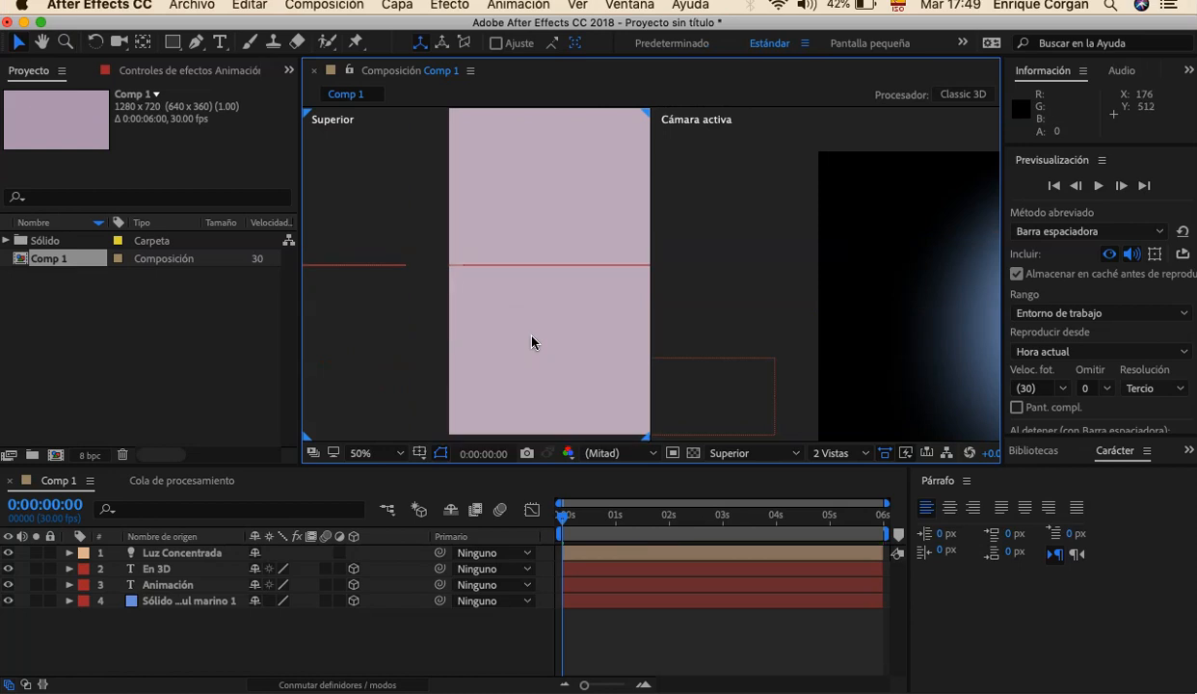
pyautogui.press(',')
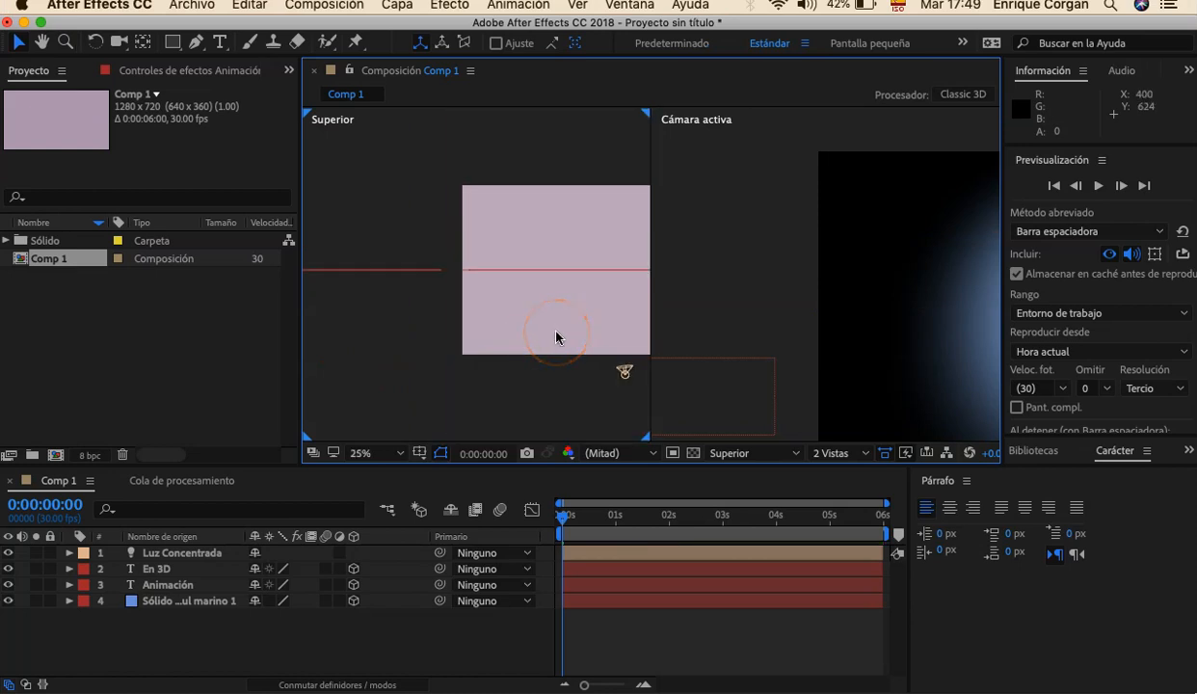
pyautogui.press('h')
pyautogui.moveTo(558, 339); pyautogui.dragTo(425, 325)
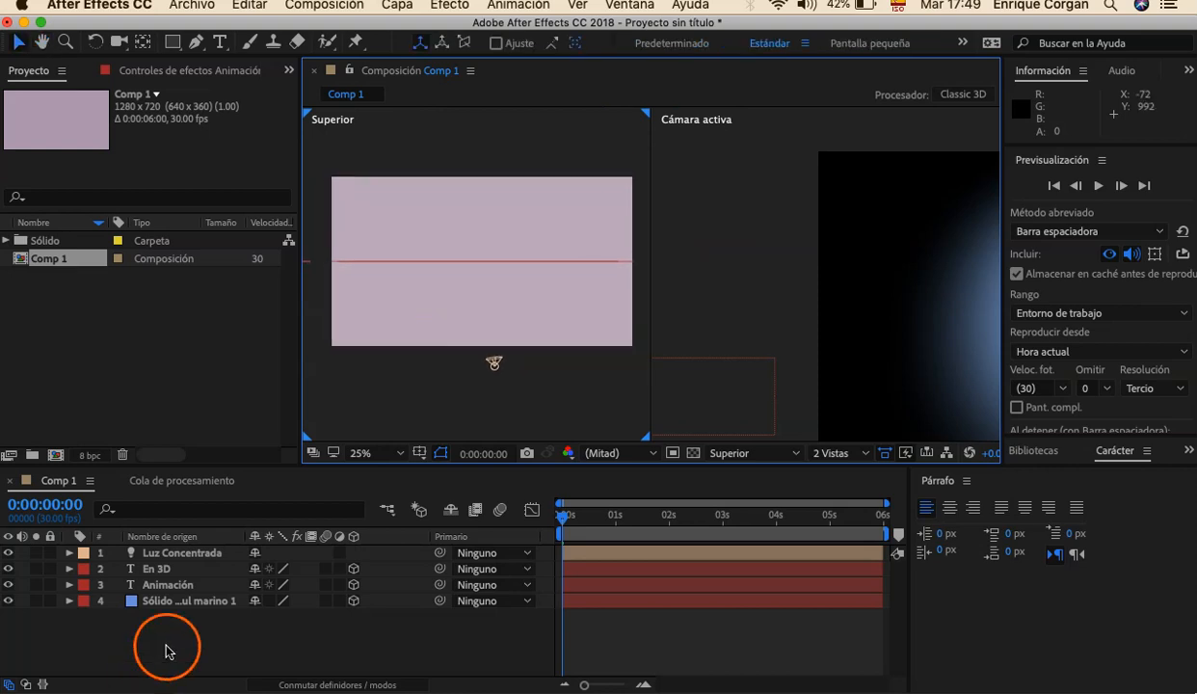
pyautogui.click(172, 584)
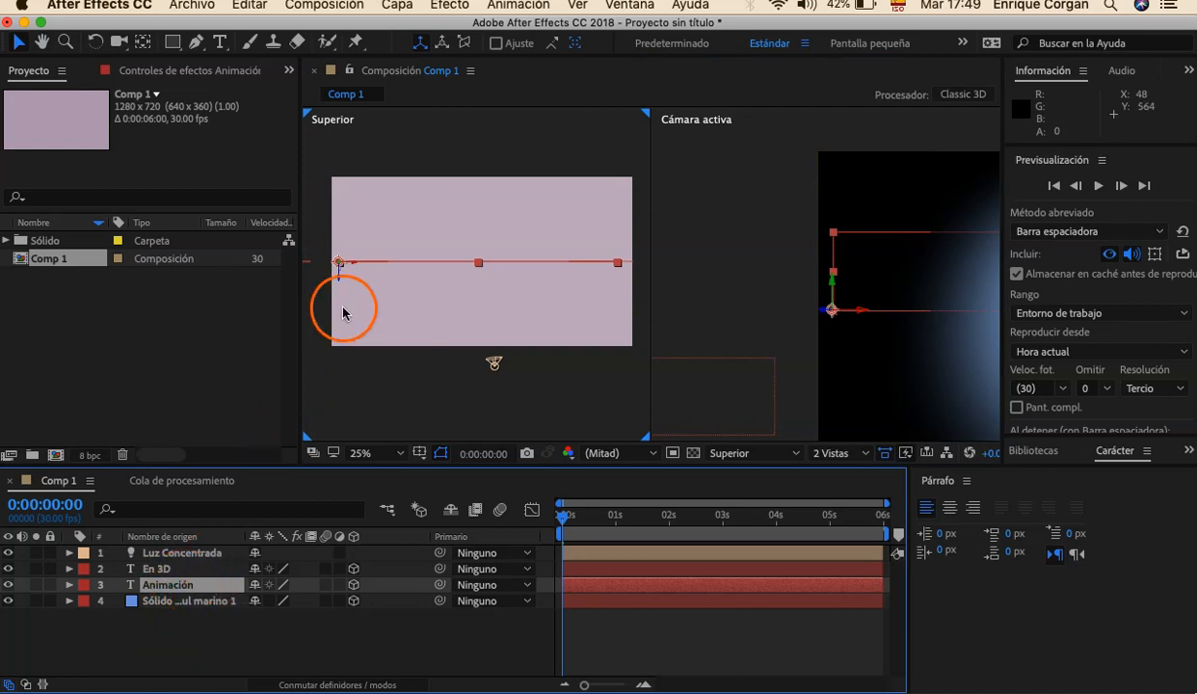
pyautogui.moveTo(339, 280); pyautogui.dragTo(335, 321)
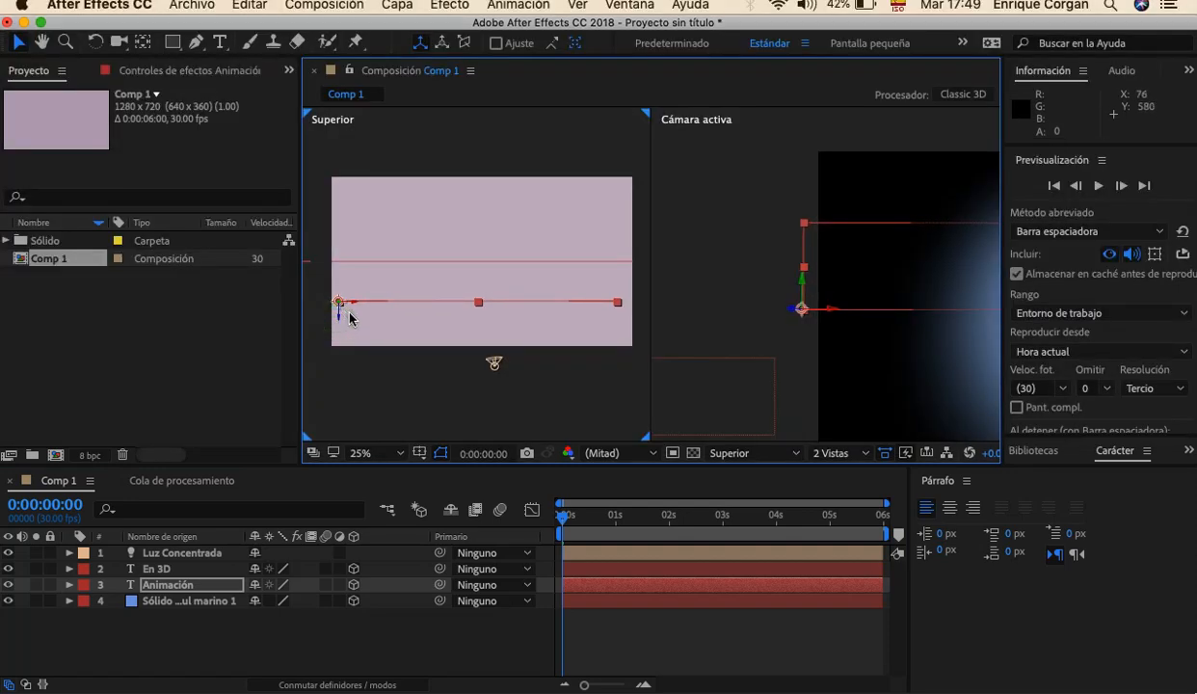
pyautogui.click(202, 569)
pyautogui.moveTo(366, 347); pyautogui.dragTo(378, 304)
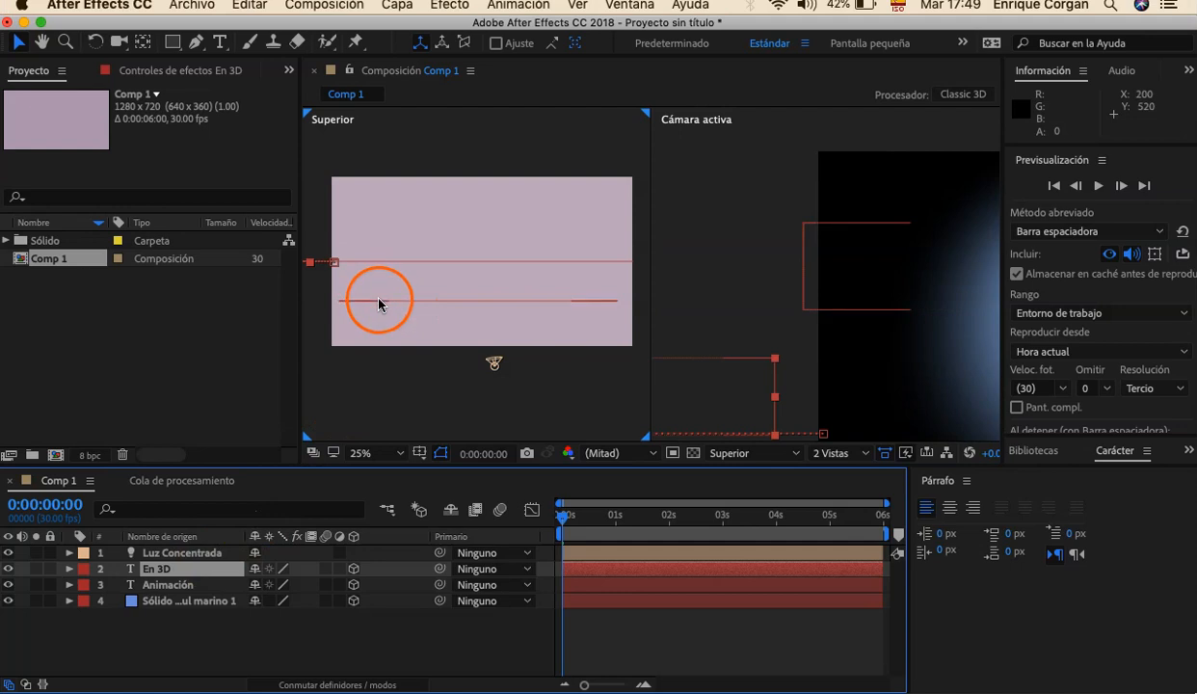
pyautogui.click(379, 304)
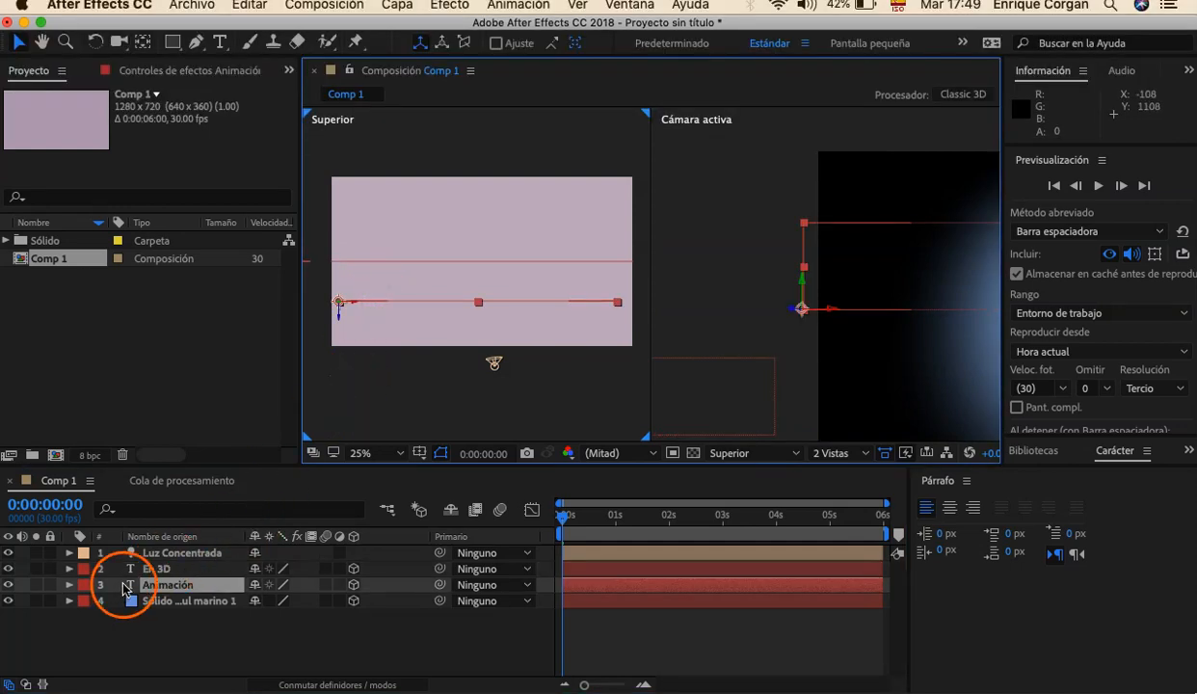
pyautogui.click(156, 568)
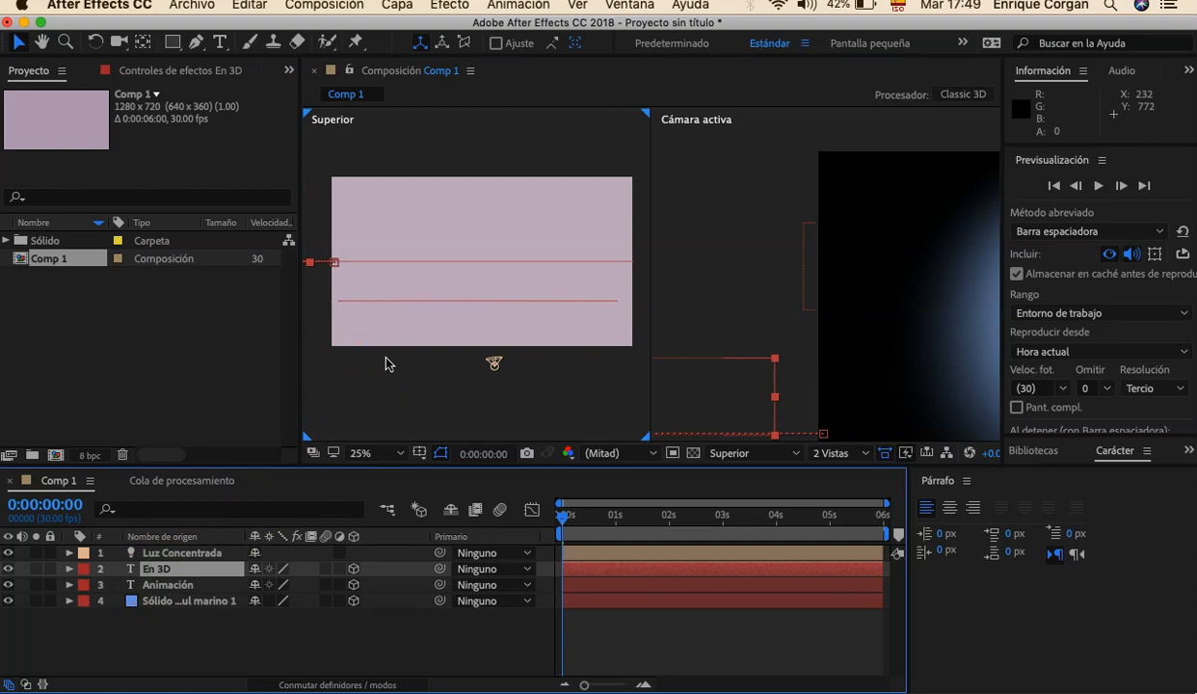
pyautogui.click(355, 360)
pyautogui.click(356, 362)
# Step: Move the En 3D text forward along Z at 0:00:00:00 in the Superior view, to position -736, 600, -100
pyautogui.press('h')
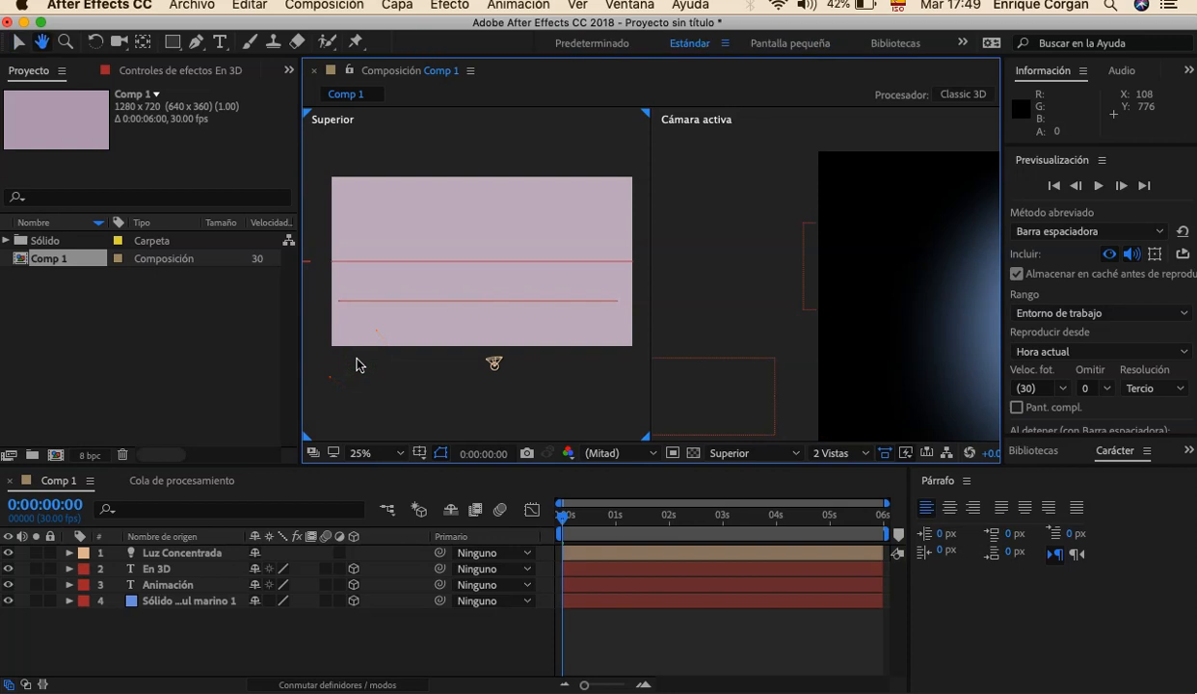
pyautogui.moveTo(377, 371); pyautogui.dragTo(613, 365)
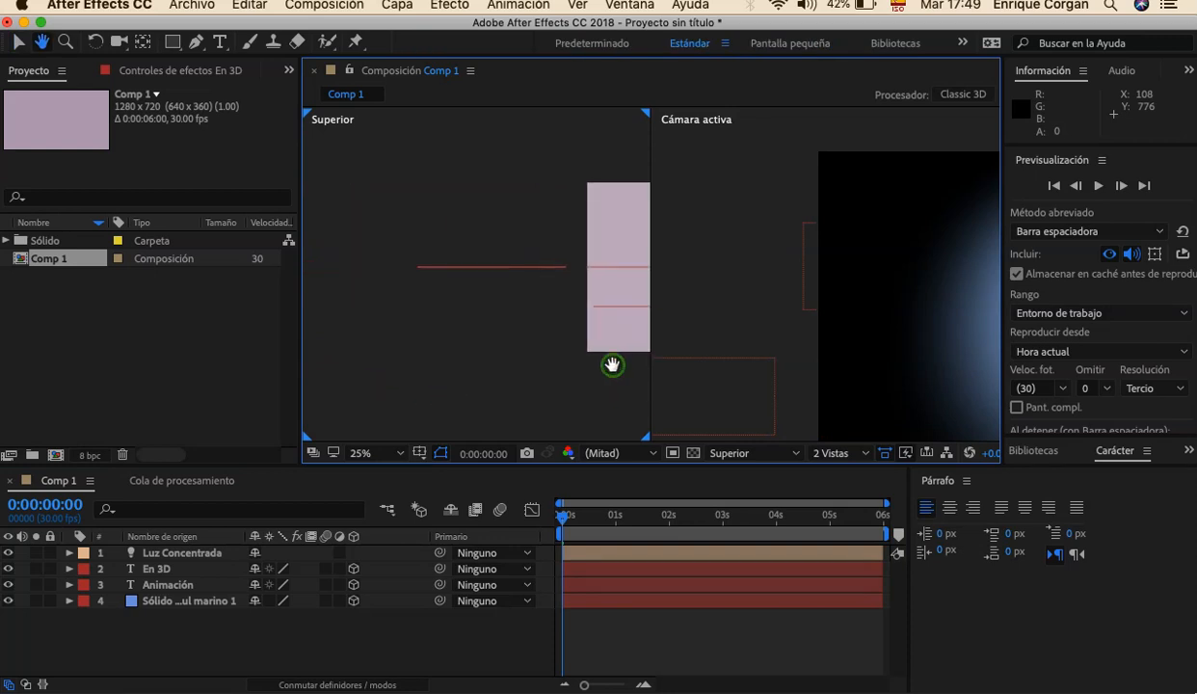
pyautogui.press('v')
pyautogui.click(454, 368)
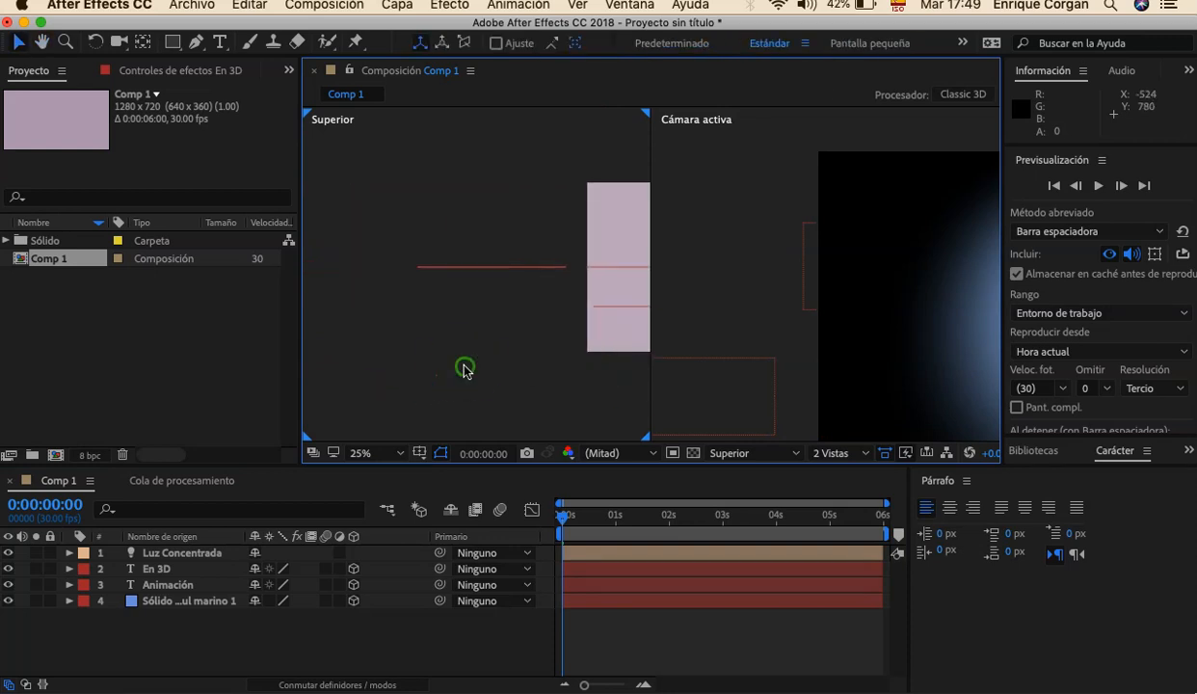
pyautogui.click(202, 573)
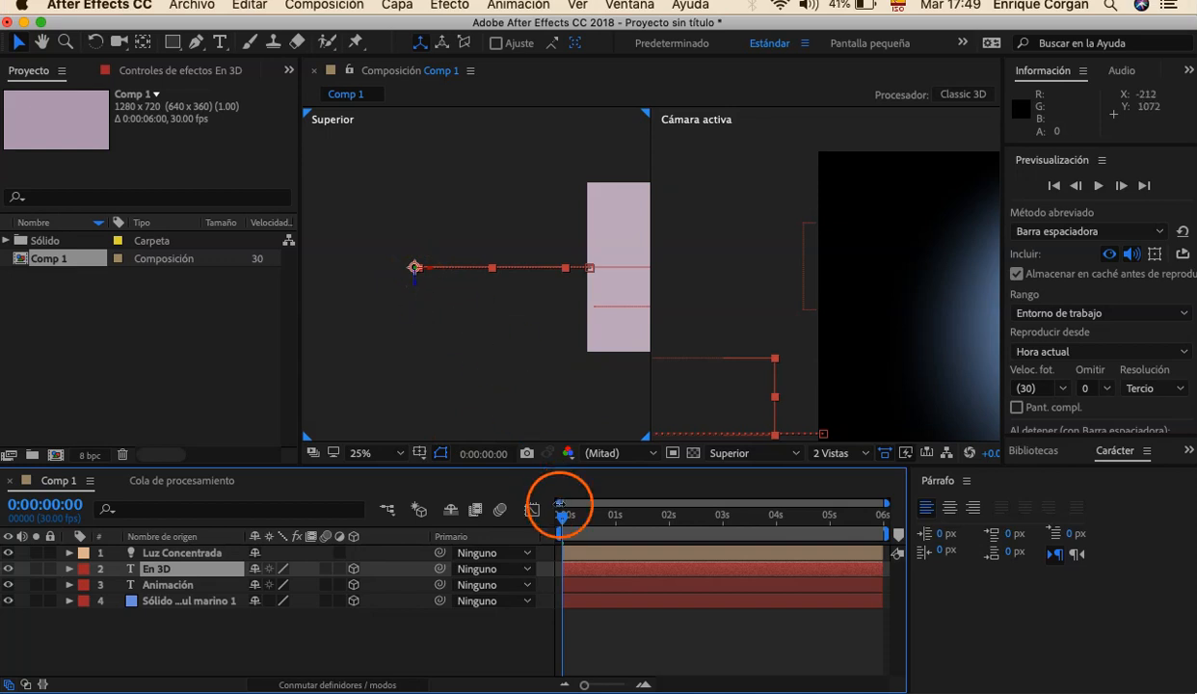
pyautogui.moveTo(416, 284); pyautogui.dragTo(407, 330)
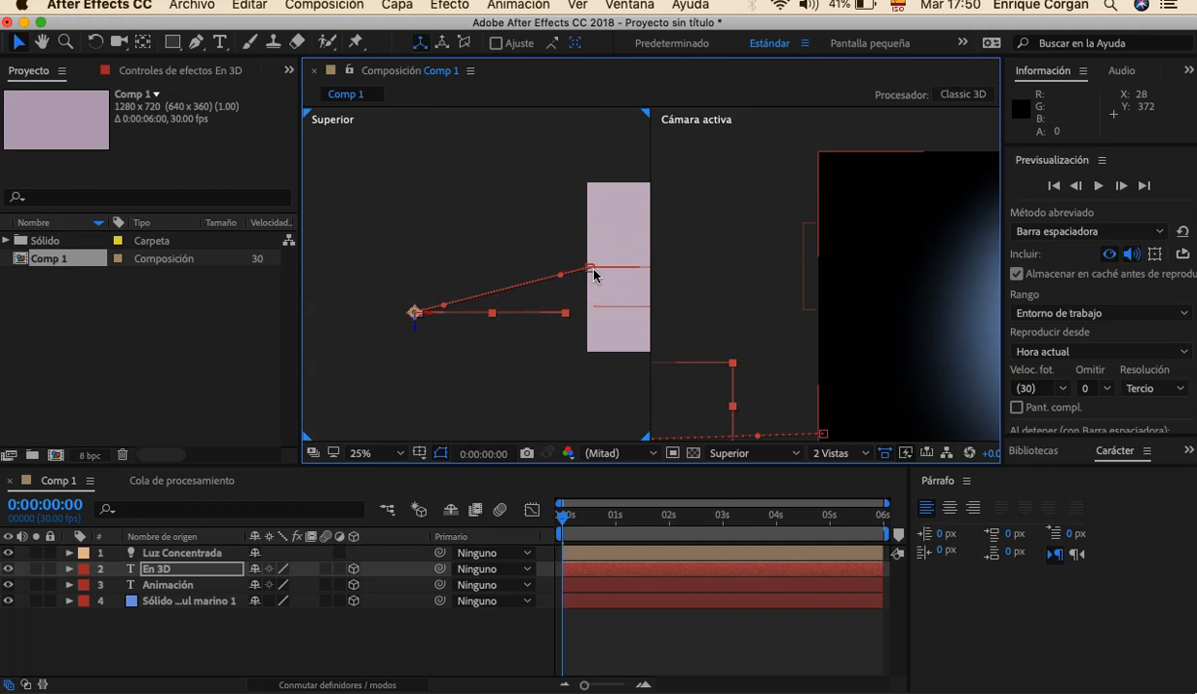
pyautogui.click(553, 288)
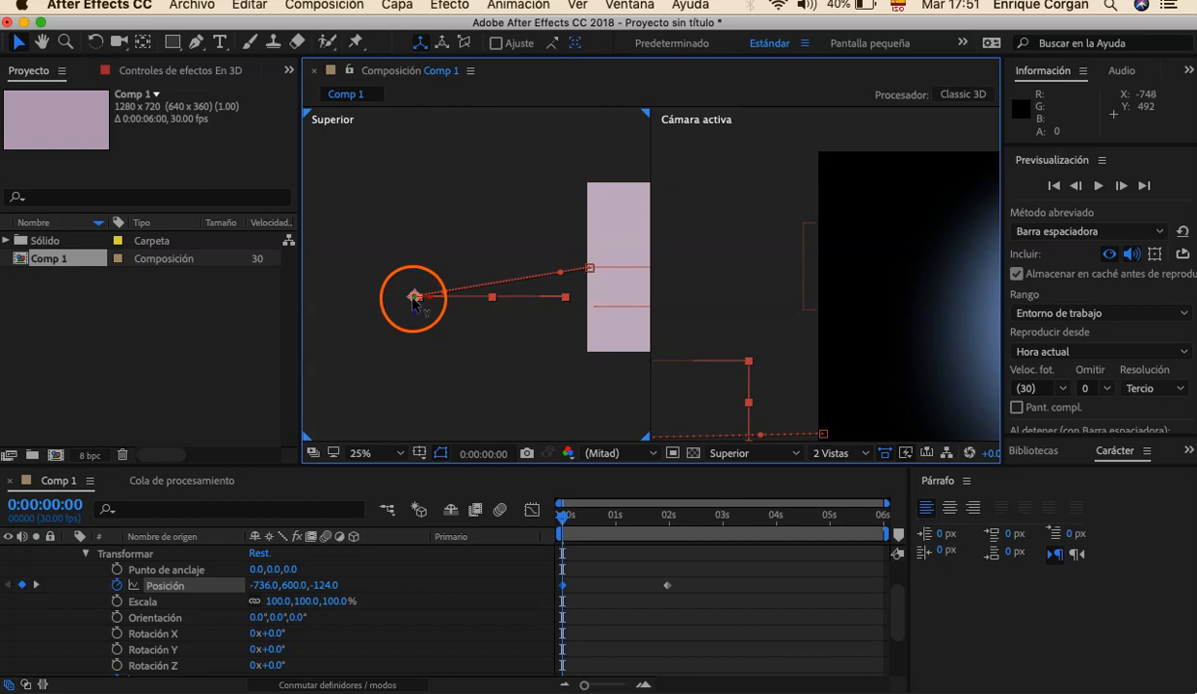
pyautogui.moveTo(412, 310); pyautogui.dragTo(413, 308)
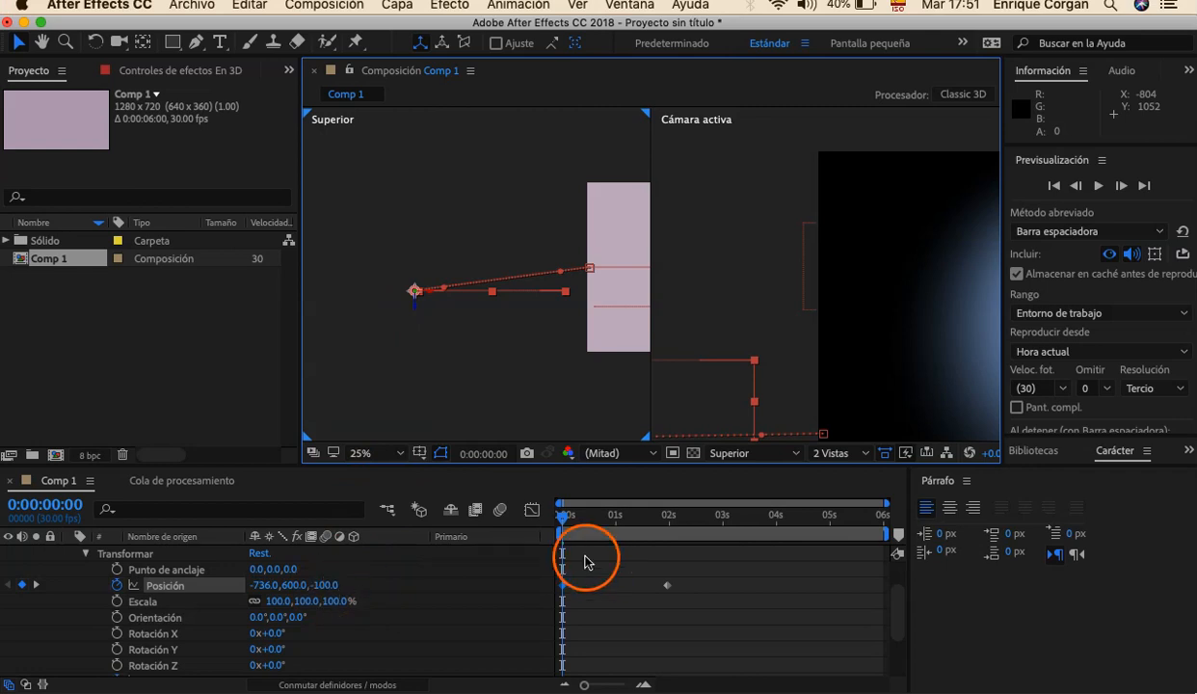
# Step: Set the En 3D layer's Z position to -100 at the 0:00:01:29 keyframe and deselect the layer
pyautogui.moveTo(564, 520); pyautogui.dragTo(670, 549)
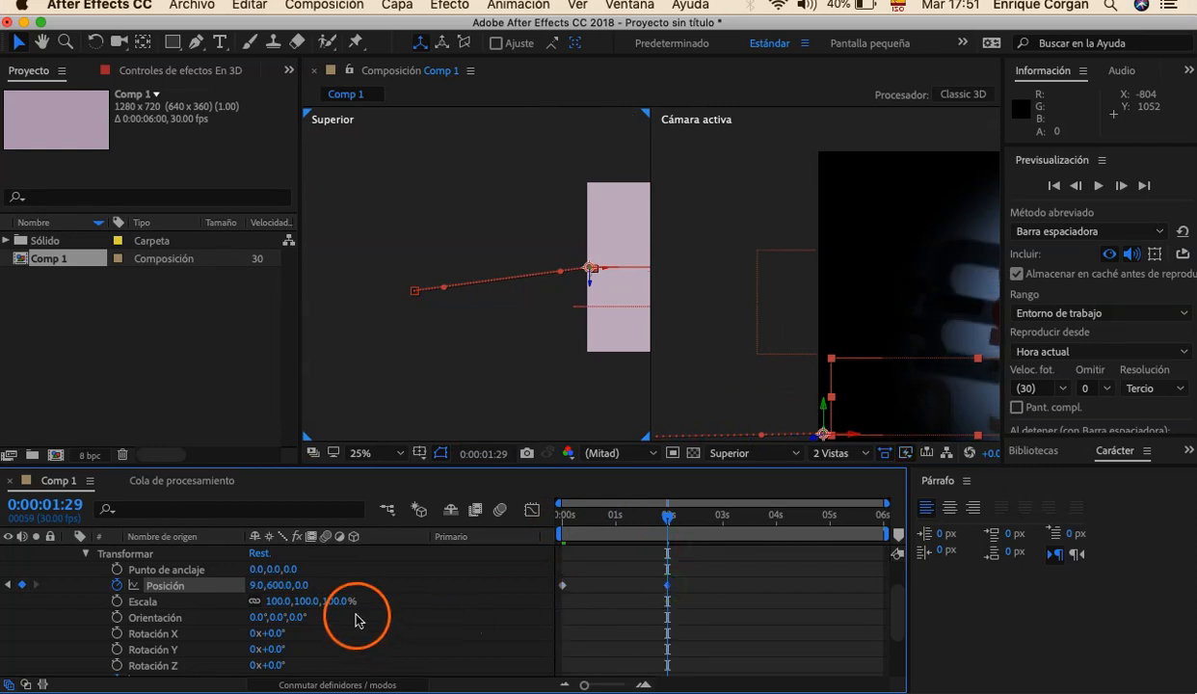
pyautogui.click(302, 585)
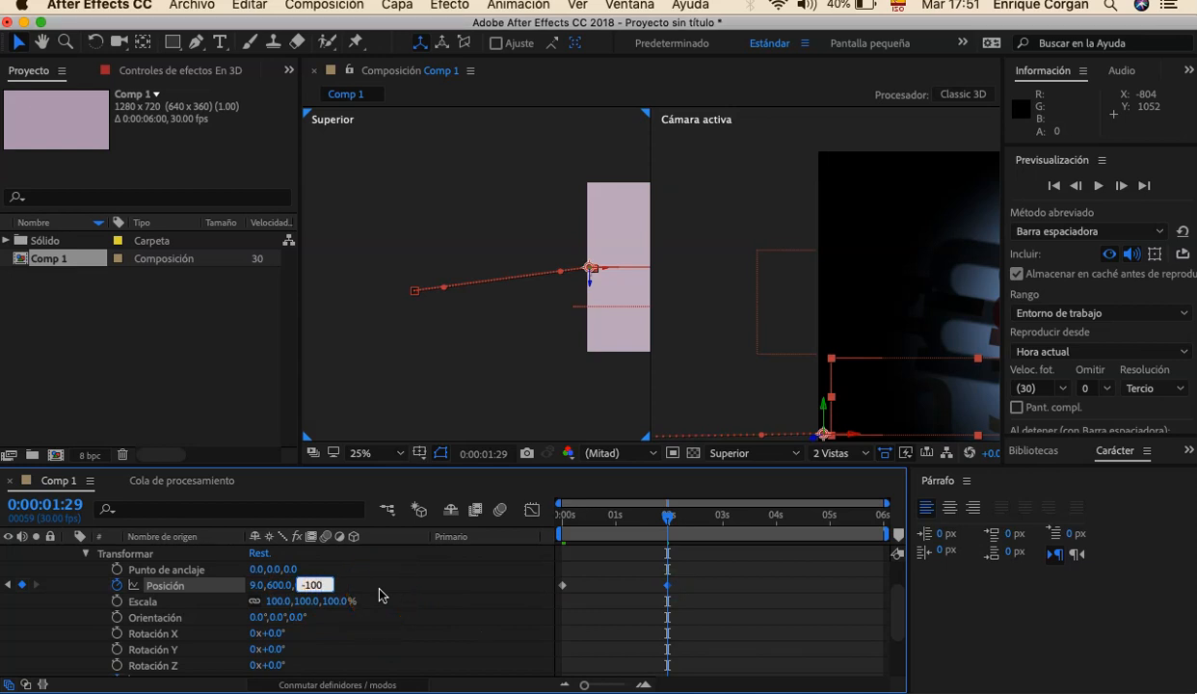
pyautogui.press('Return')
pyautogui.moveTo(491, 350)
pyautogui.mouseDown()
pyautogui.moveTo(577, 296)
pyautogui.moveTo(542, 326)
pyautogui.moveTo(548, 309)
pyautogui.moveTo(395, 288)
pyautogui.moveTo(404, 323)
pyautogui.mouseUp()
pyautogui.click(401, 323)
pyautogui.click(493, 350)
# Step: Preview the full animation from 0:00:00:00 in a single Cámara activa view at 25%, and return to the start
pyautogui.moveTo(665, 511); pyautogui.dragTo(520, 526)
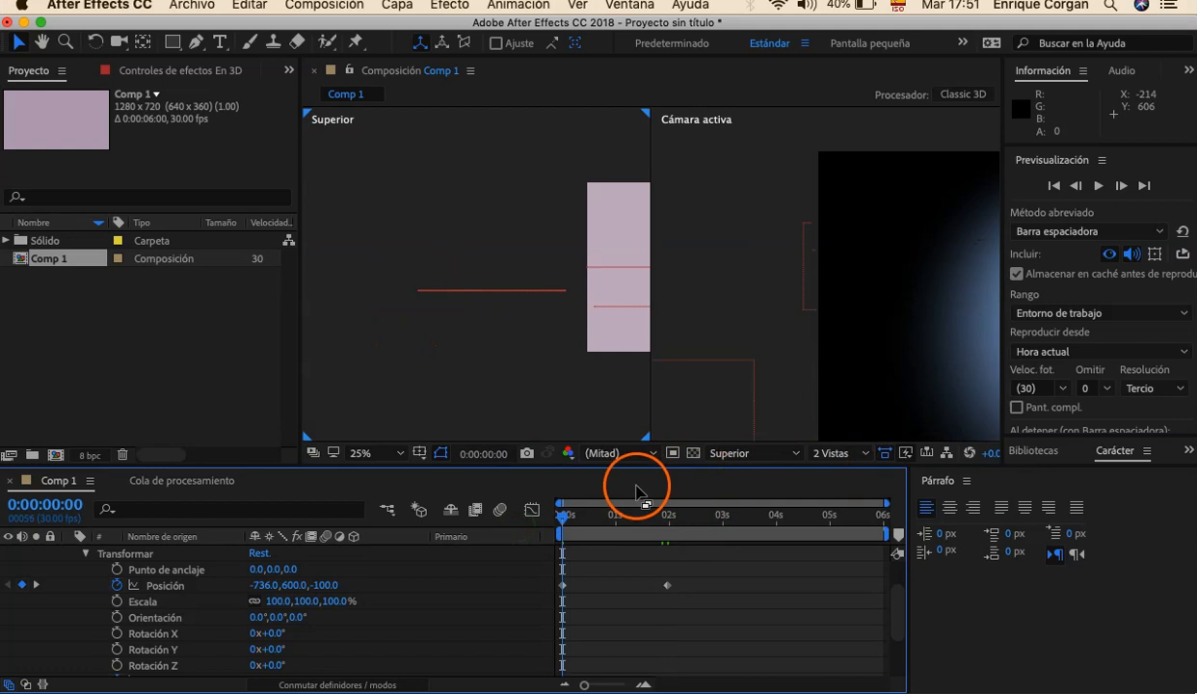
pyautogui.click(850, 453)
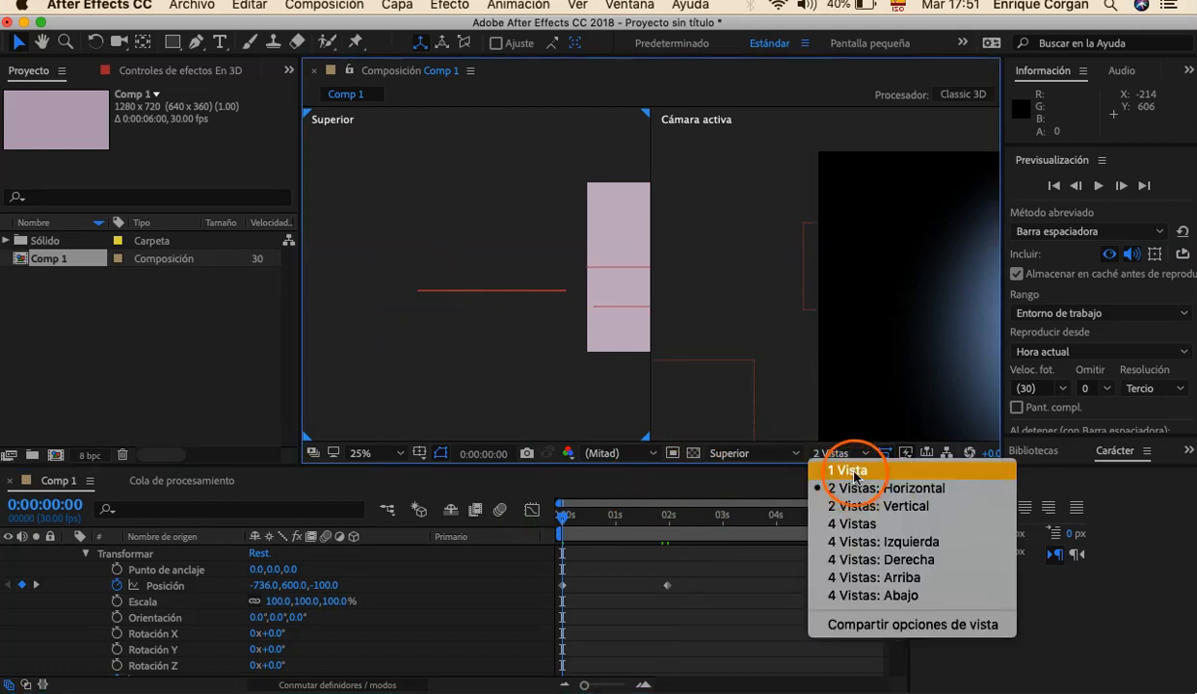
pyautogui.click(853, 472)
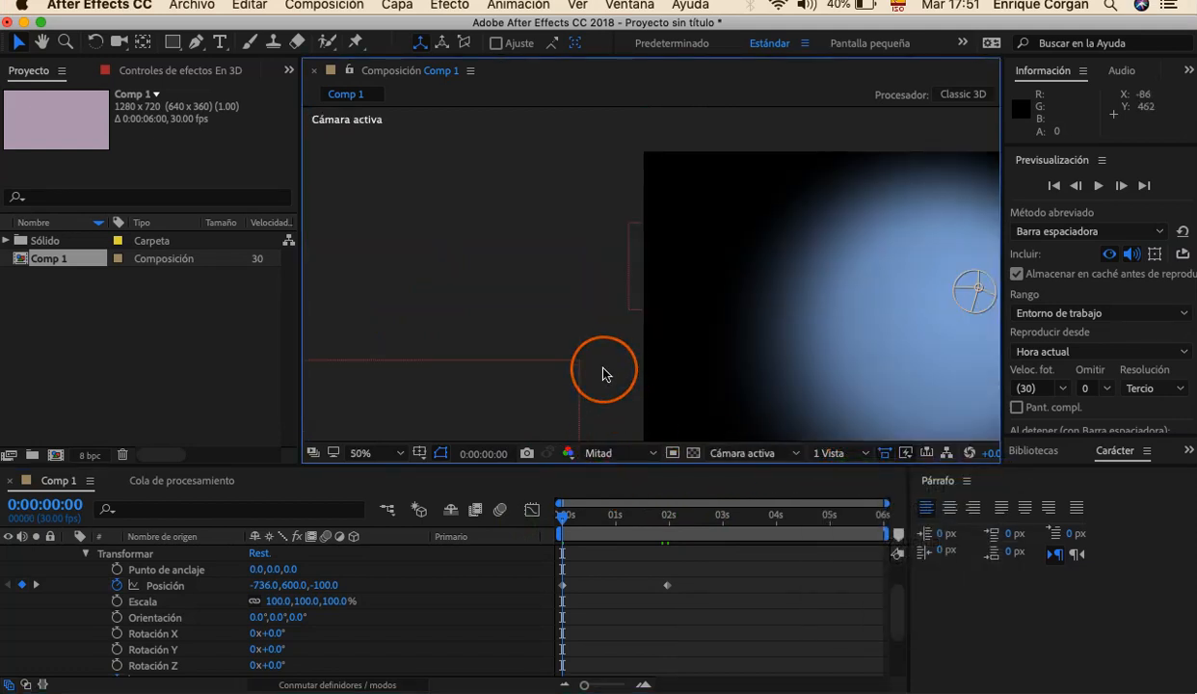
pyautogui.press(',')
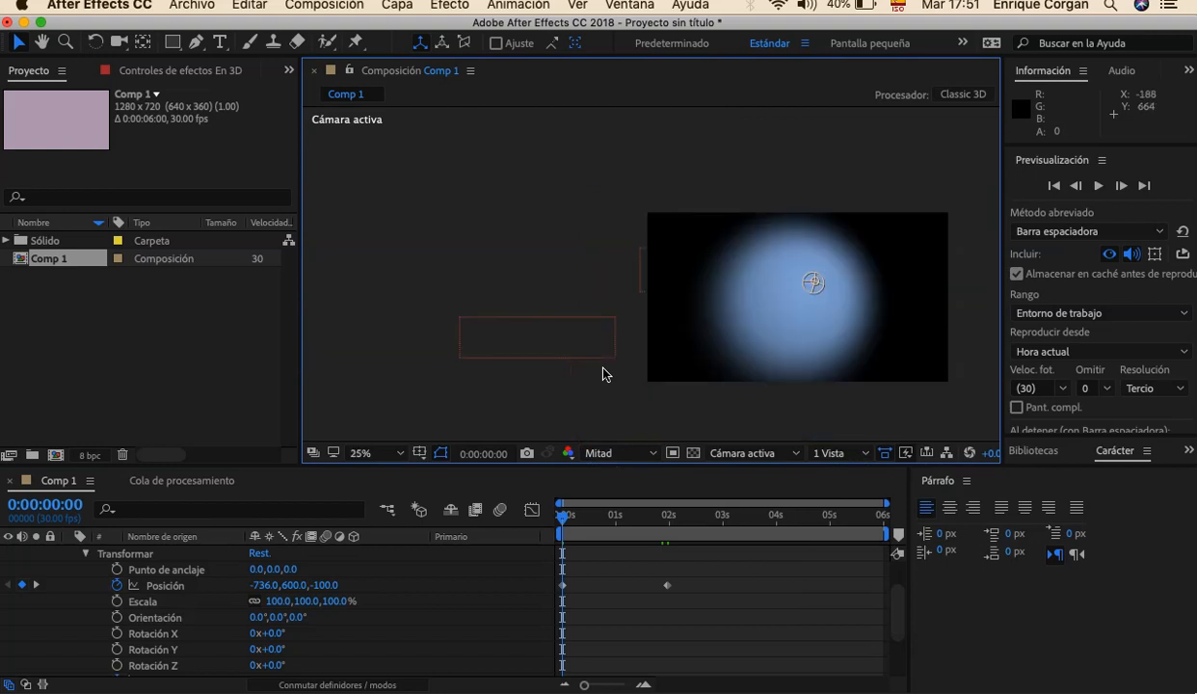
pyautogui.click(617, 366)
pyautogui.press('space')
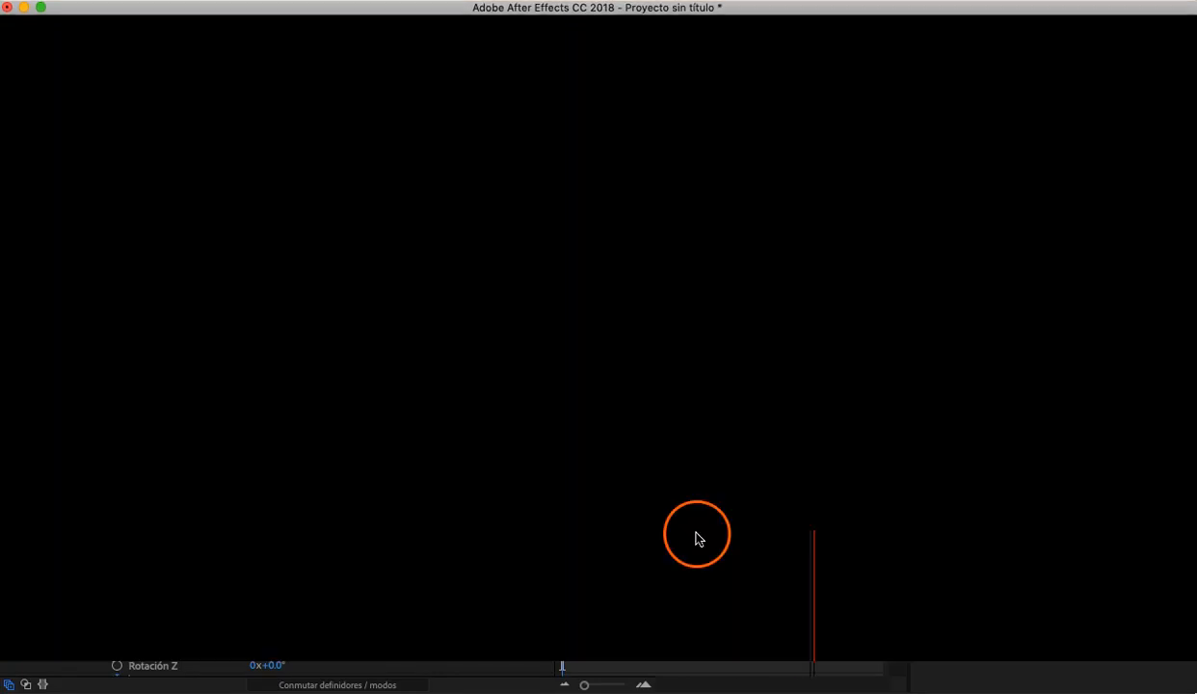
pyautogui.click(688, 518)
pyautogui.moveTo(688, 518); pyautogui.dragTo(538, 490)
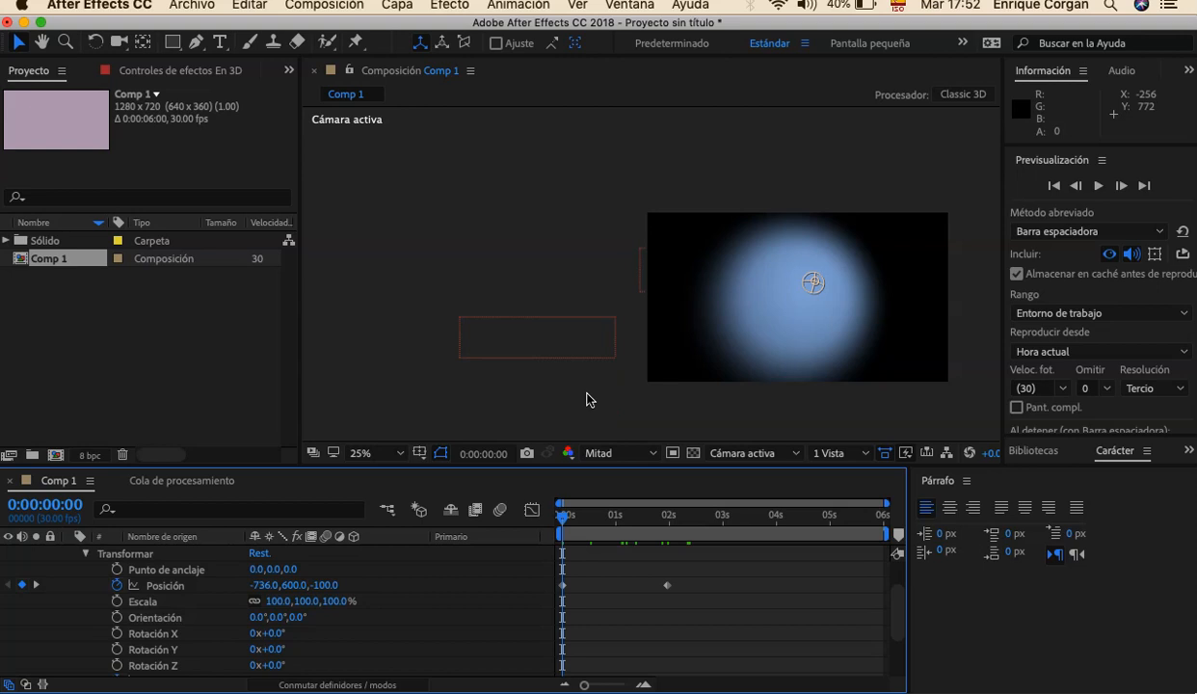
# Step: Move the Luz Concentrada light farther from the solid along Z and to the left along X in the Superior view
pyautogui.click(29, 537)
pyautogui.click(368, 626)
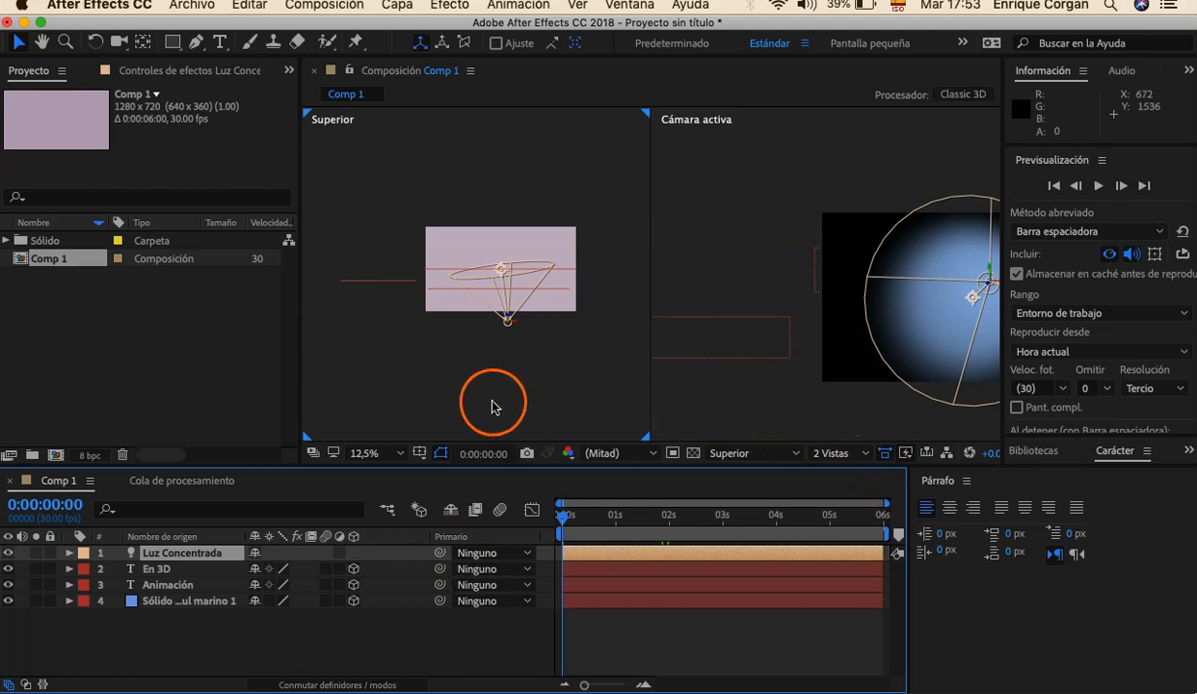
pyautogui.click(583, 376)
pyautogui.click(524, 342)
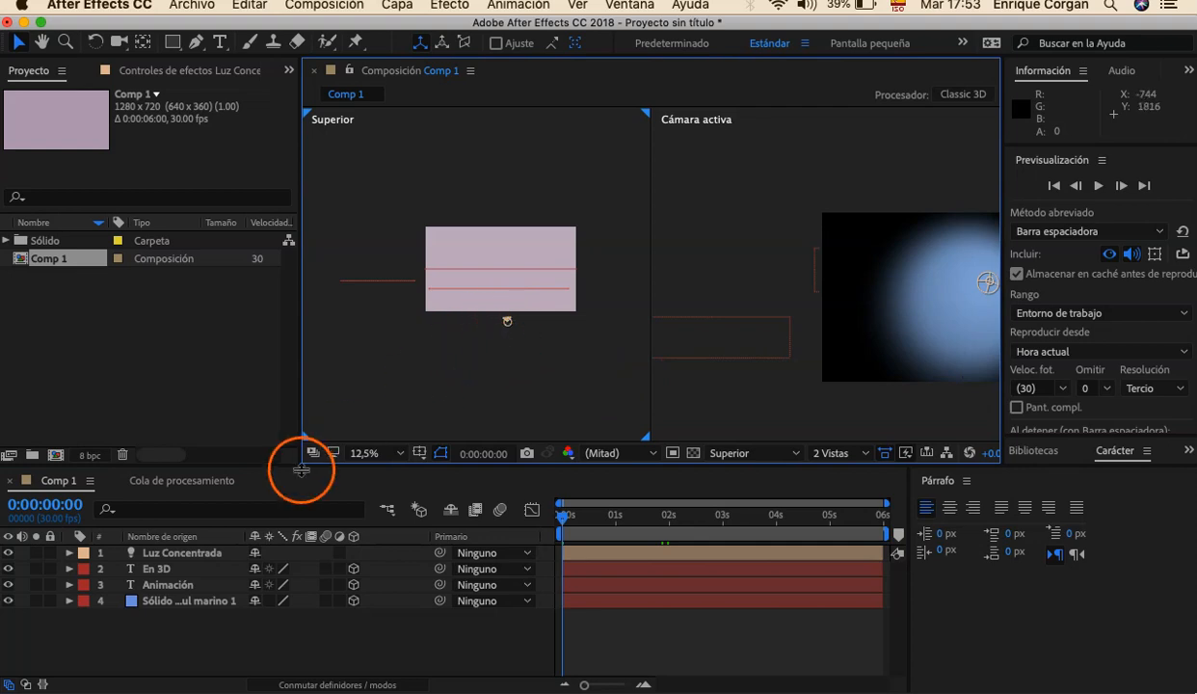
pyautogui.click(156, 555)
pyautogui.moveTo(164, 551); pyautogui.dragTo(511, 332)
pyautogui.press('z')
pyautogui.click(508, 319)
pyautogui.moveTo(471, 277); pyautogui.dragTo(461, 320)
pyautogui.press('v')
pyautogui.click(490, 312)
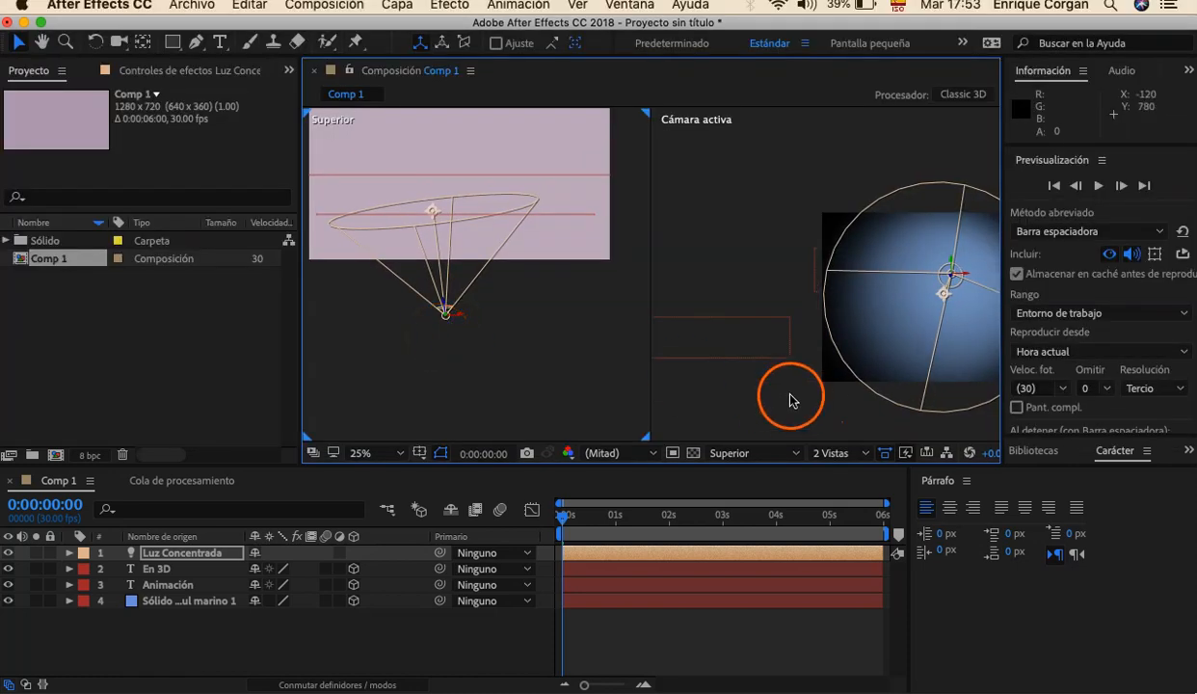
# Step: Move the Luz Concentrada's point of interest to the right in the Superior view so the spotlight aims straight at the solid
pyautogui.click(790, 399)
pyautogui.press('h')
pyautogui.moveTo(789, 399); pyautogui.dragTo(654, 406)
pyautogui.press('v')
pyautogui.click(460, 349)
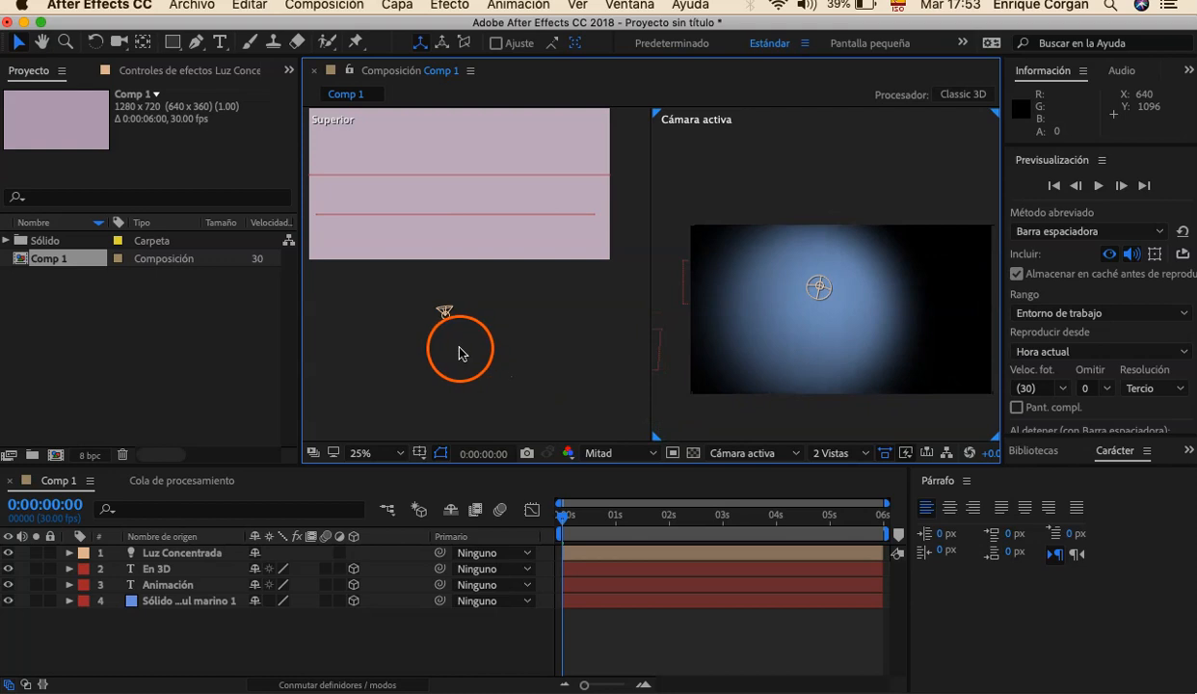
pyautogui.click(445, 316)
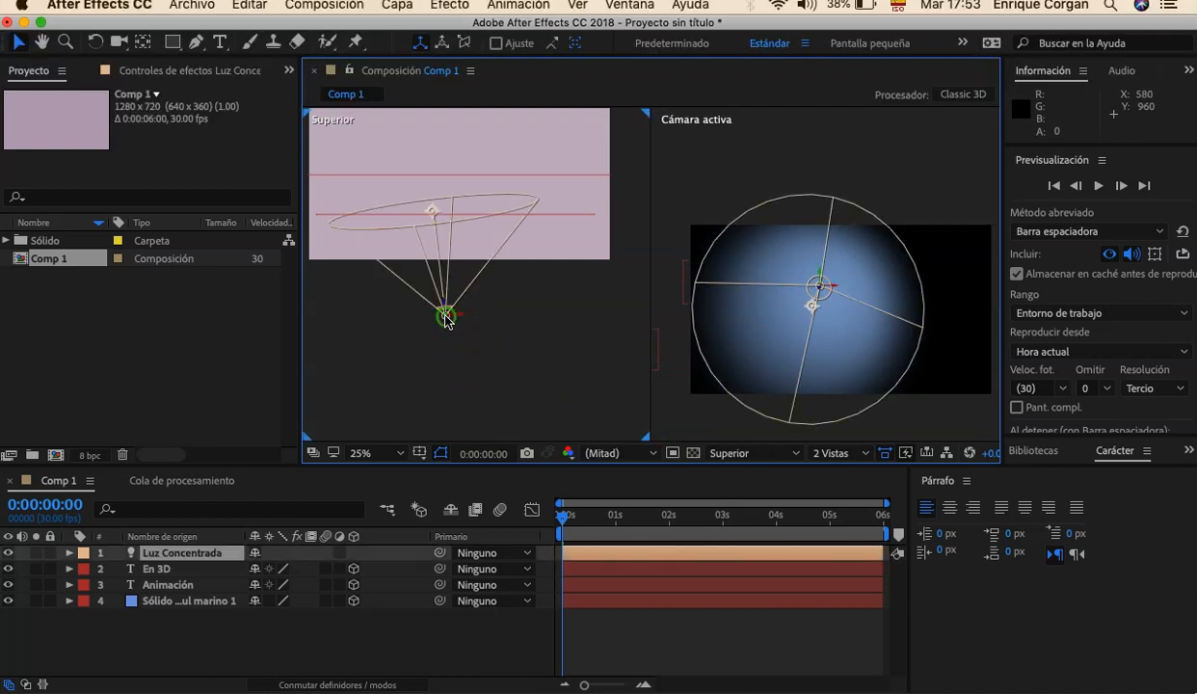
pyautogui.click(431, 211)
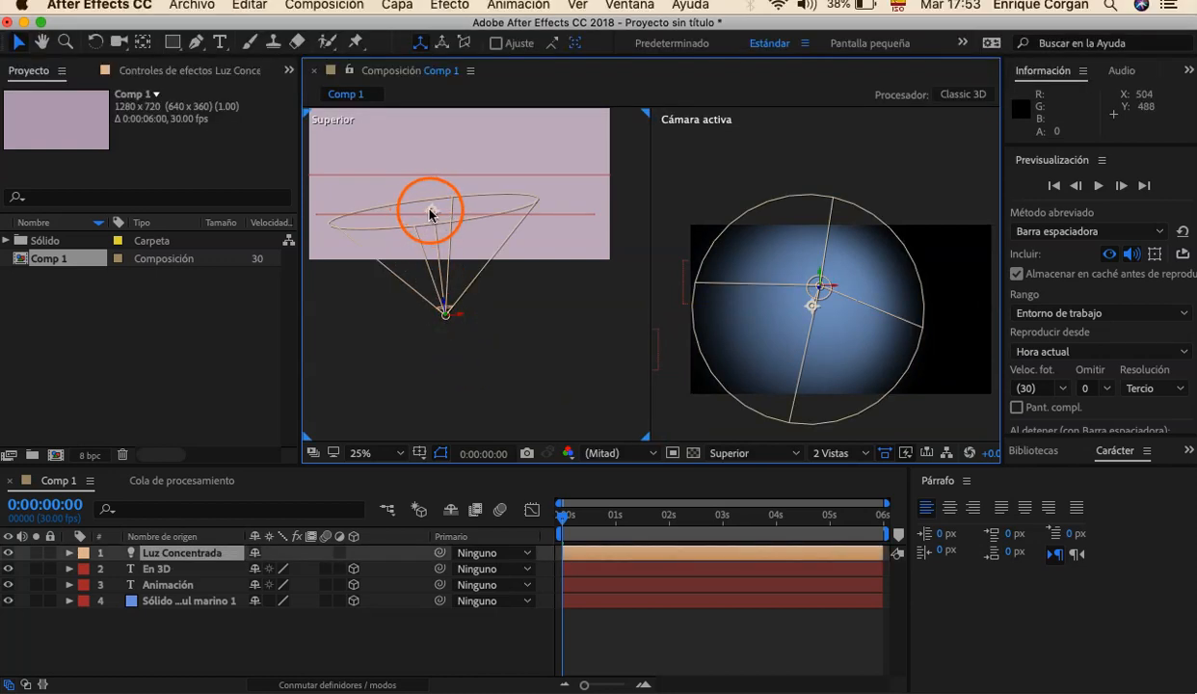
pyautogui.press('z')
pyautogui.click(429, 210)
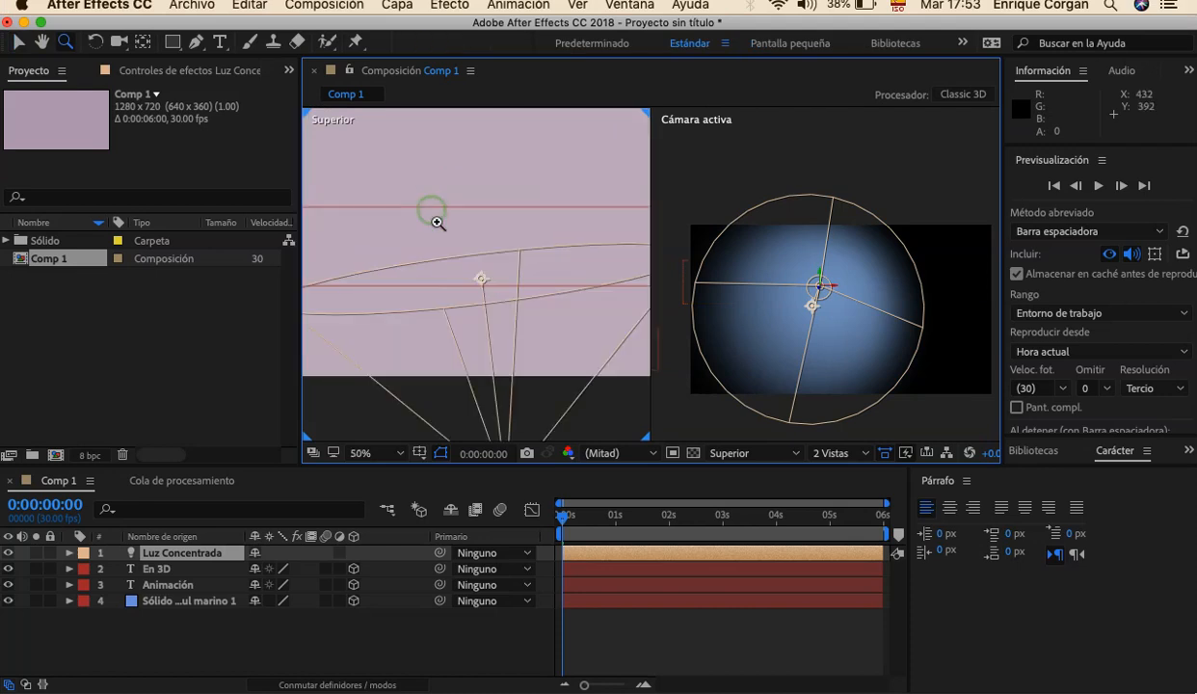
pyautogui.click(481, 278)
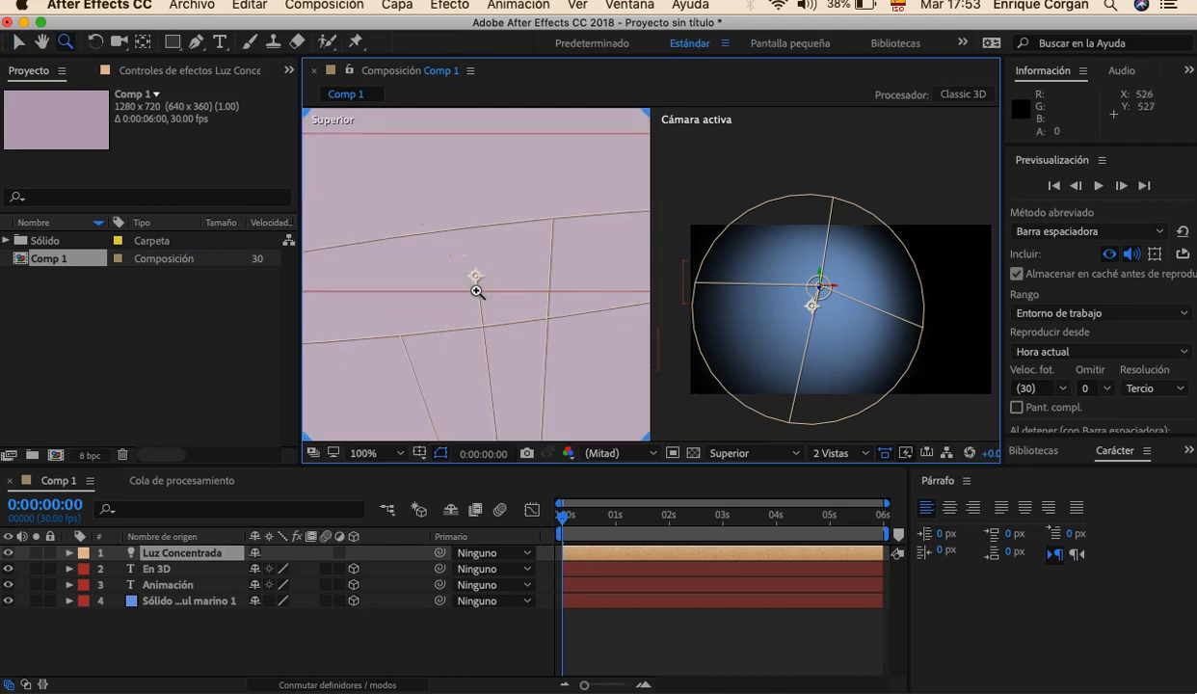
pyautogui.press('v')
pyautogui.moveTo(475, 277); pyautogui.dragTo(530, 286)
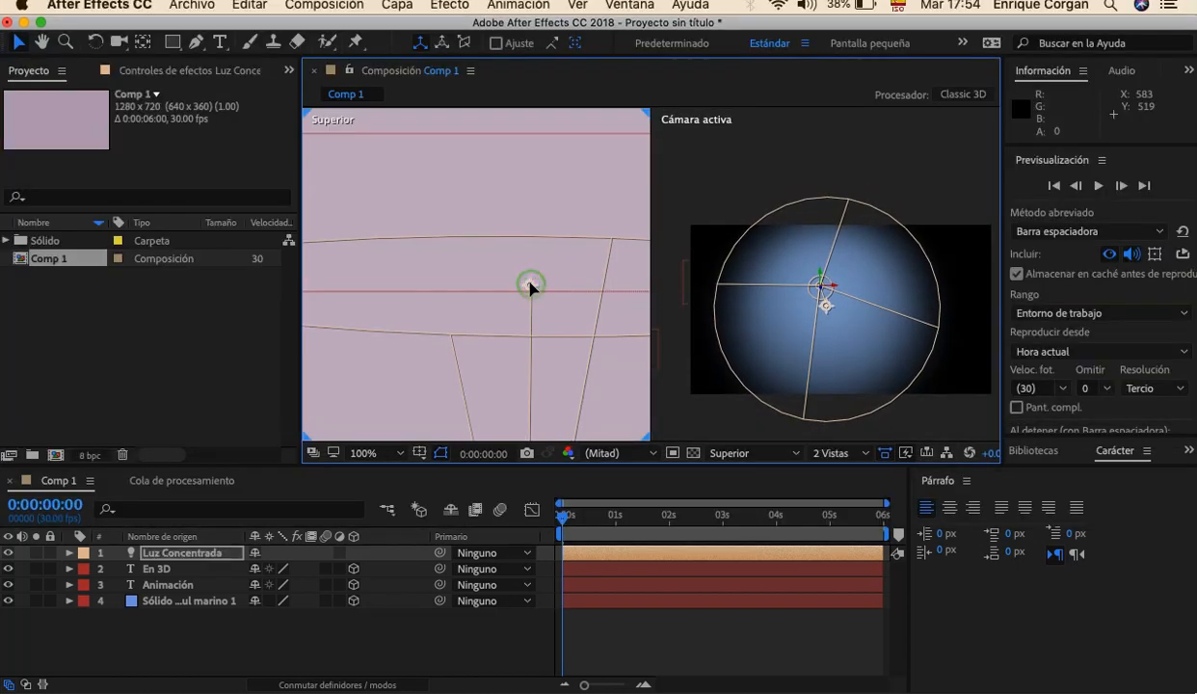
pyautogui.press(',')
pyautogui.press(',')
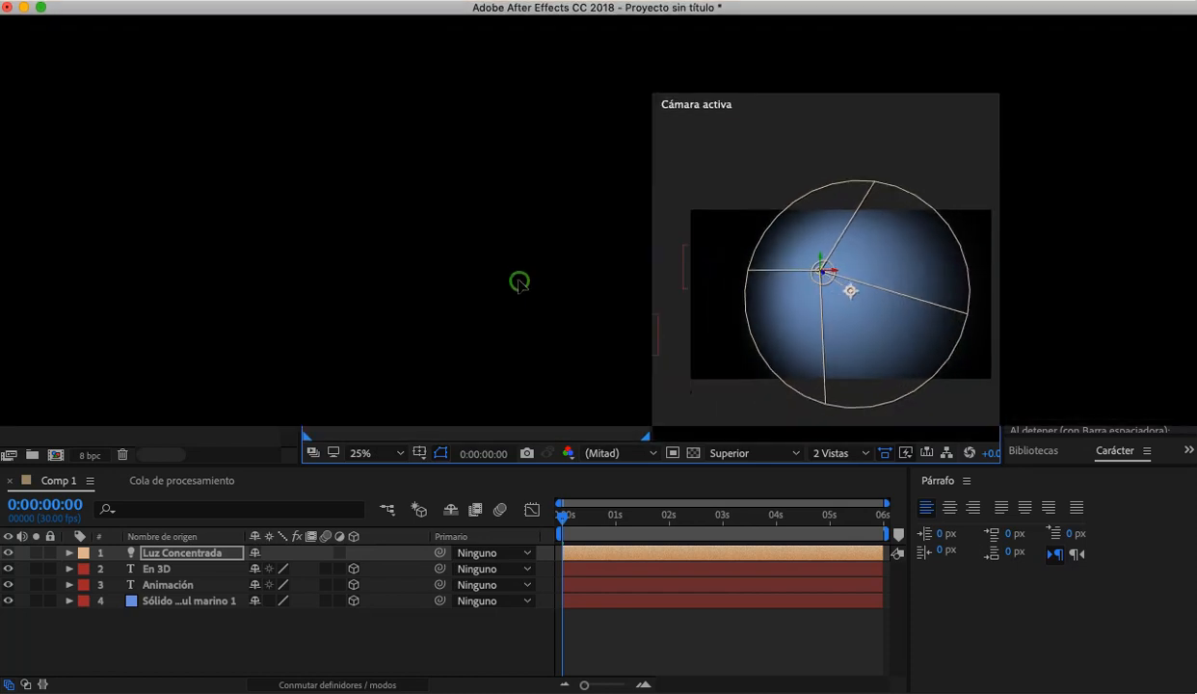
pyautogui.moveTo(487, 277)
pyautogui.mouseDown()
pyautogui.moveTo(534, 285)
pyautogui.moveTo(454, 263)
pyautogui.moveTo(497, 262)
pyautogui.moveTo(484, 266)
pyautogui.mouseUp()
# Step: Move the spotlight farther back from the solid along its Z axis in the Superior view and deselect it
pyautogui.click(488, 371)
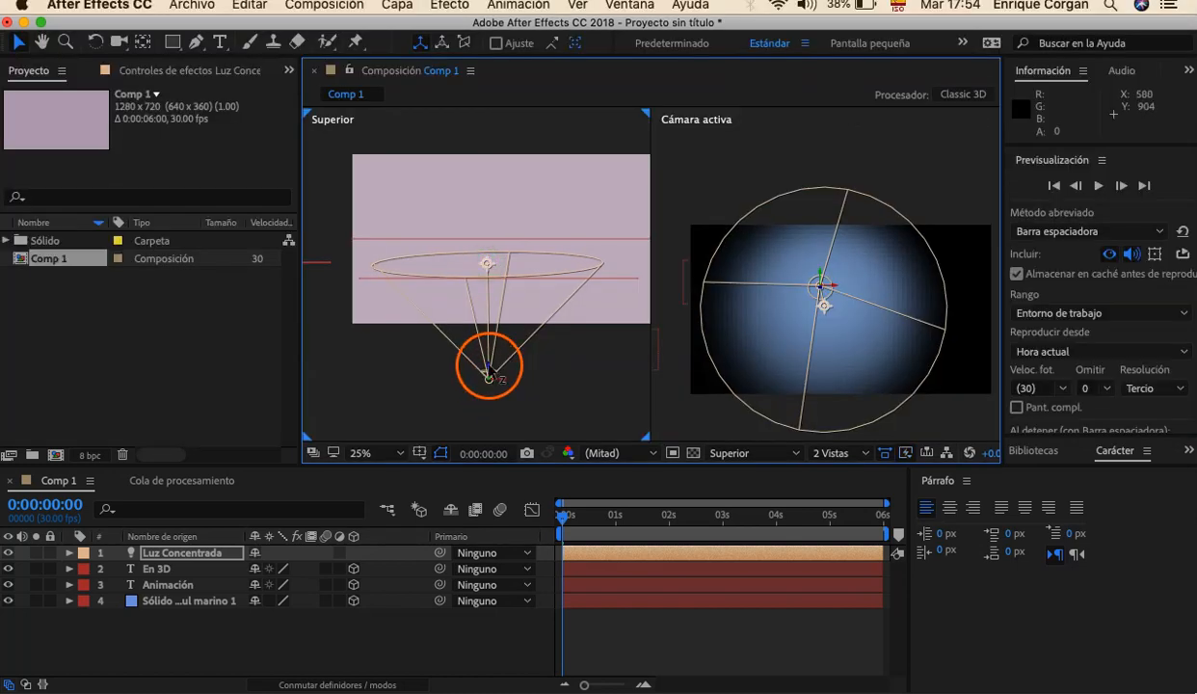
pyautogui.moveTo(488, 366); pyautogui.dragTo(488, 379)
pyautogui.click(422, 390)
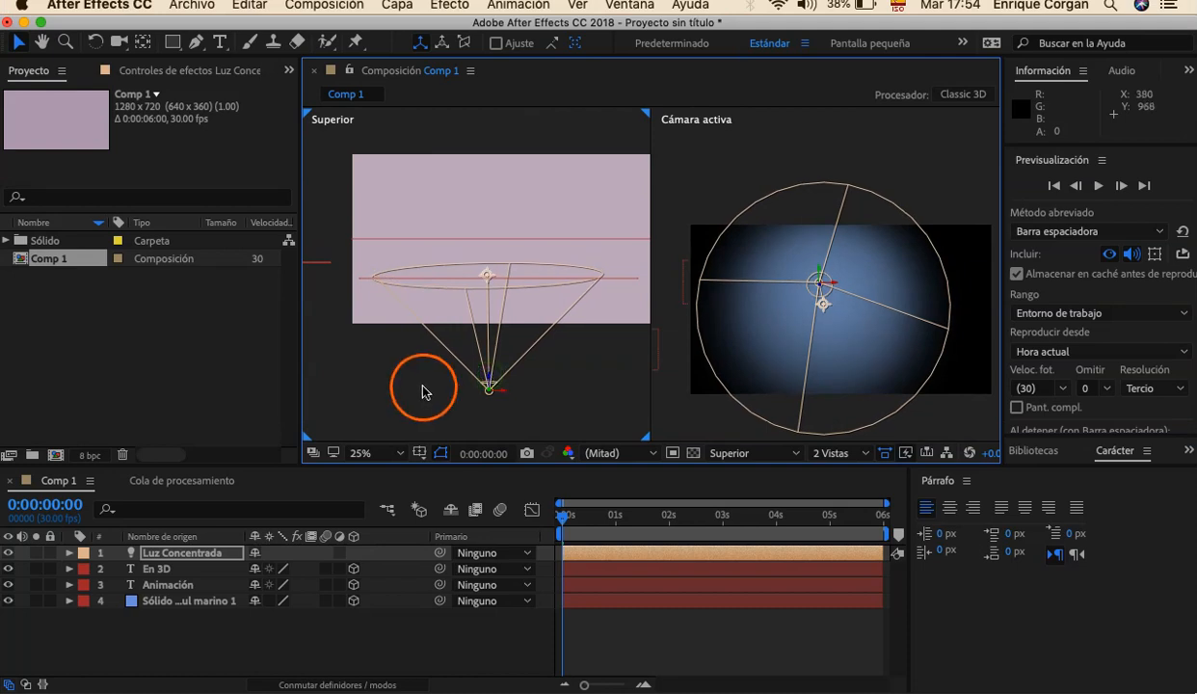
pyautogui.moveTo(384, 430); pyautogui.dragTo(391, 416)
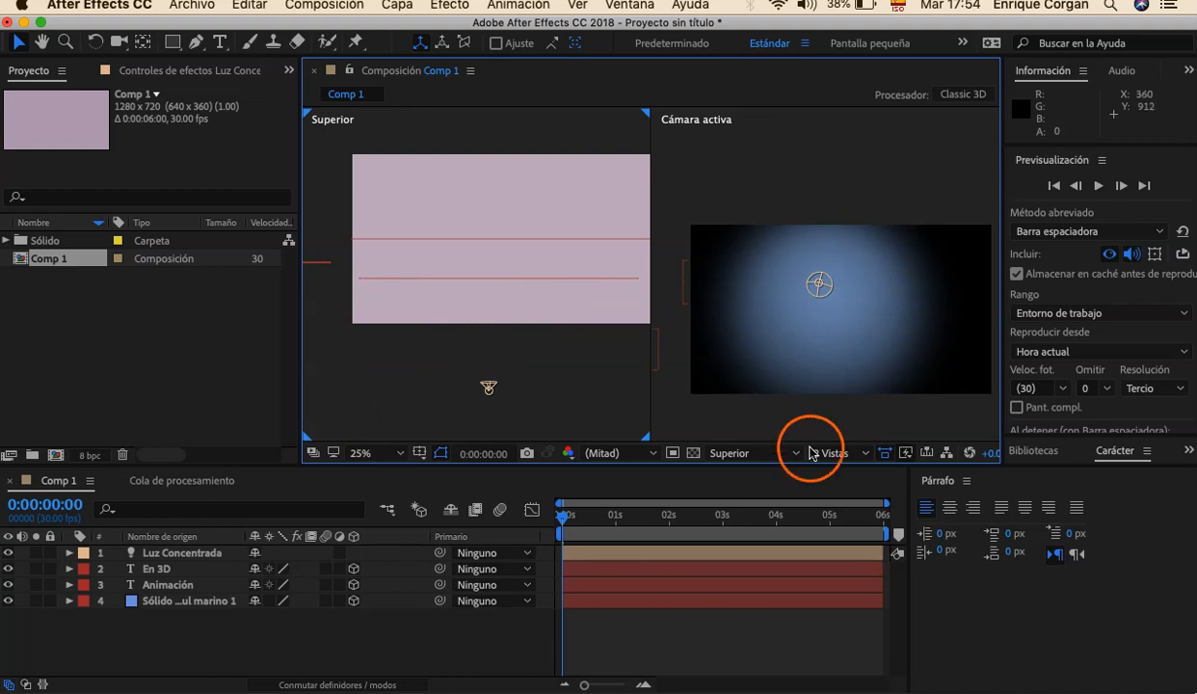
# Step: Preview the animation with the repositioned spotlight in a single Cámara activa view
pyautogui.click(863, 454)
pyautogui.click(847, 470)
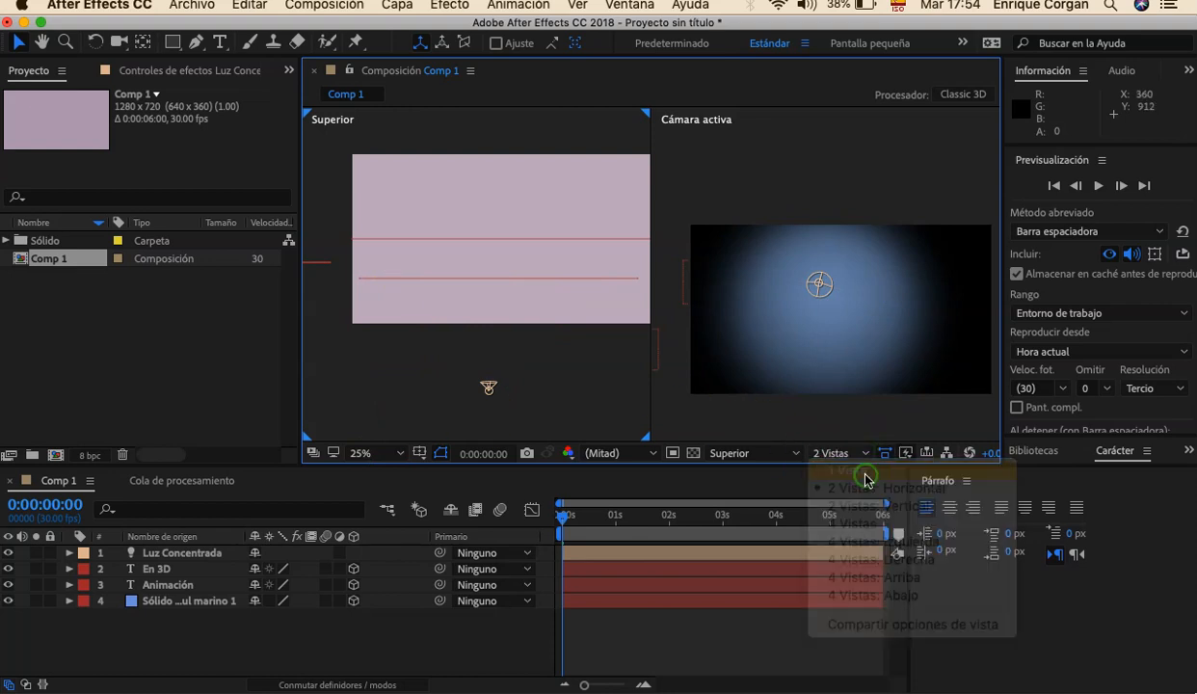
pyautogui.press('space')
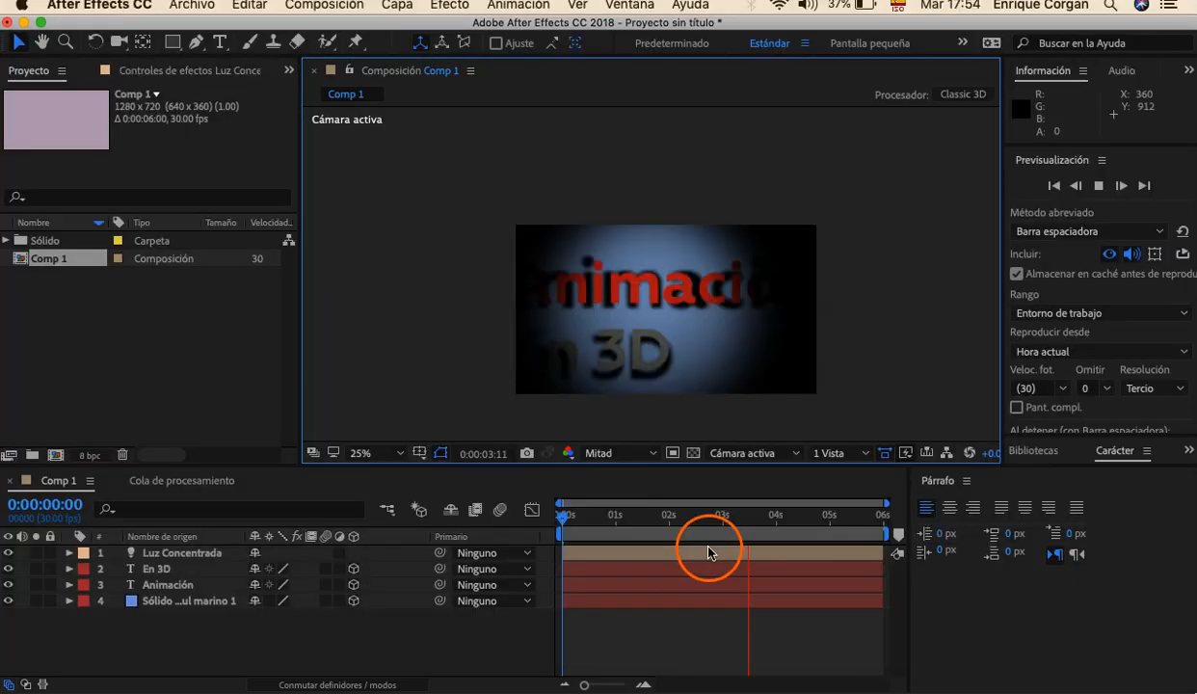
pyautogui.click(709, 551)
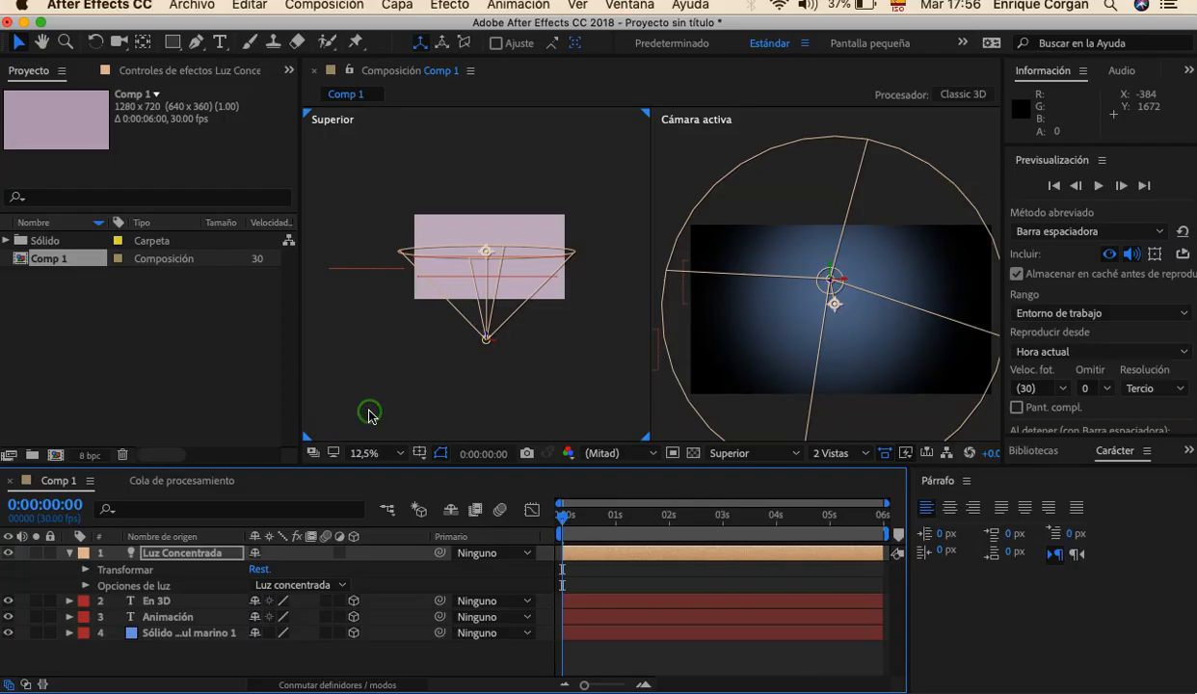
# Step: Set the Luz Concentrada's Intensidad to 150% in its light options
pyautogui.click(128, 584)
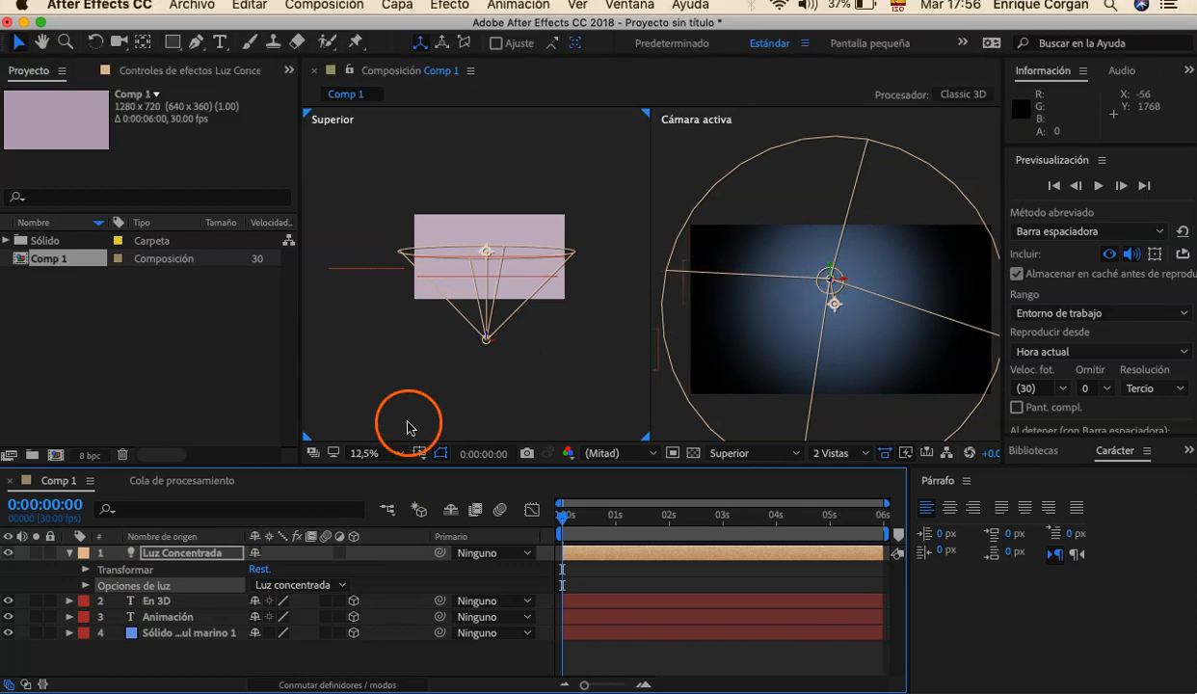
pyautogui.click(85, 585)
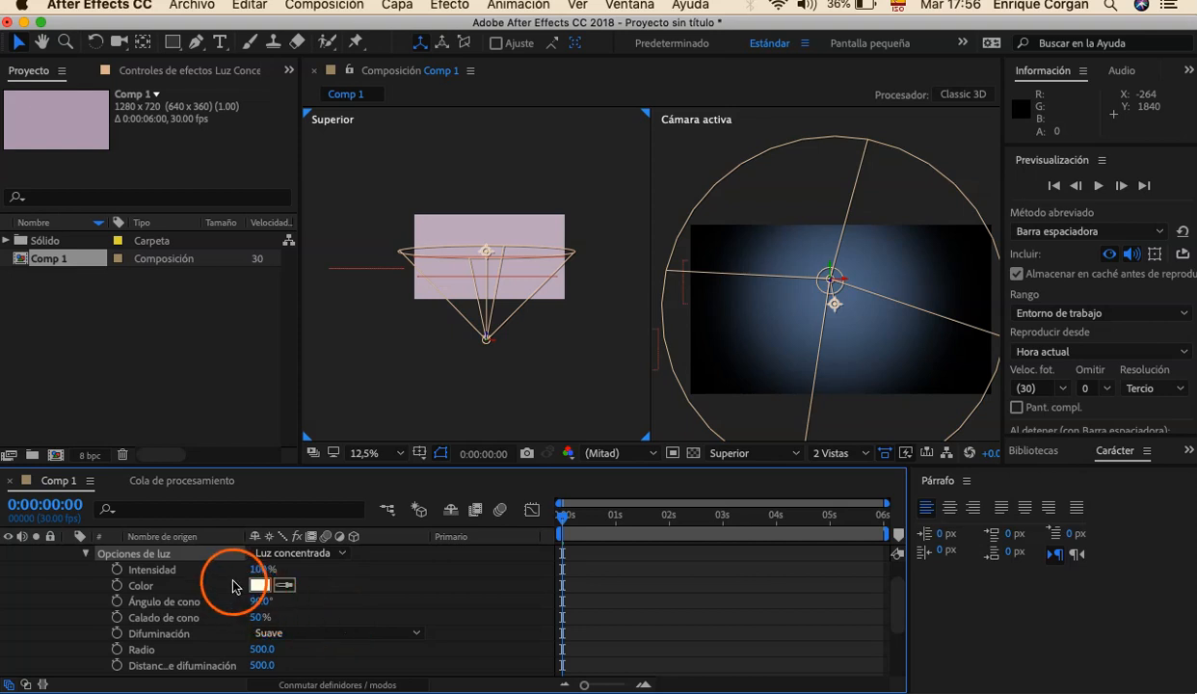
pyautogui.moveTo(258, 574)
pyautogui.mouseDown()
pyautogui.moveTo(206, 569)
pyautogui.moveTo(262, 571)
pyautogui.mouseUp()
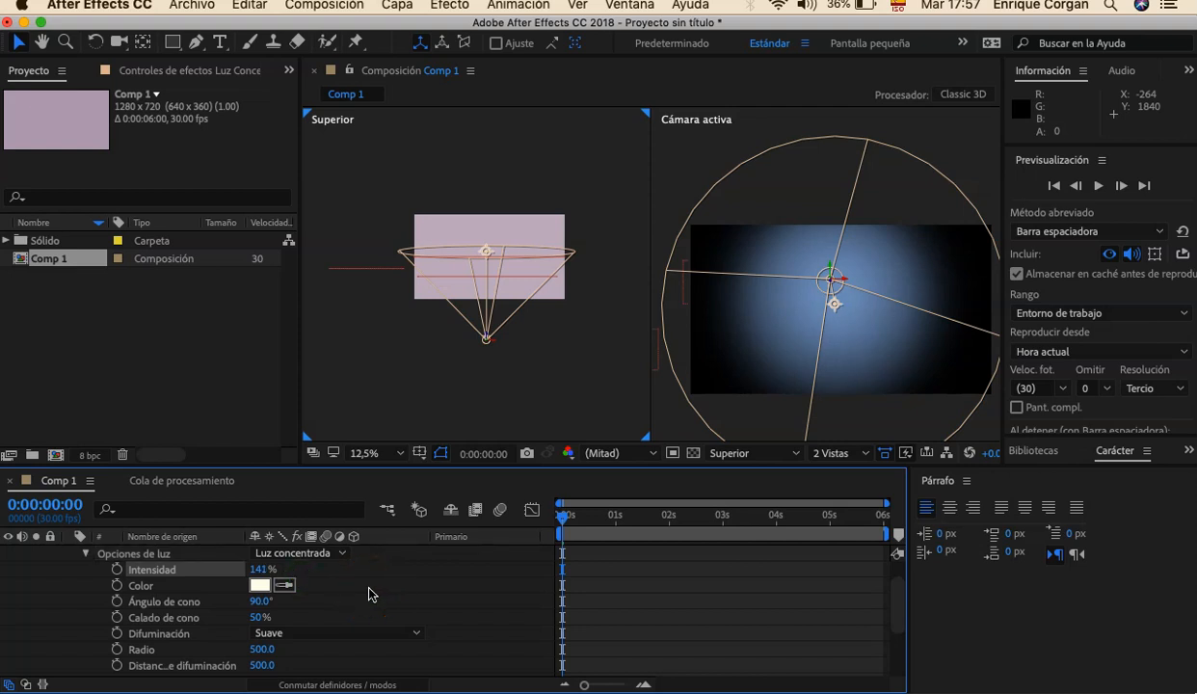
pyautogui.moveTo(270, 568); pyautogui.dragTo(268, 568)
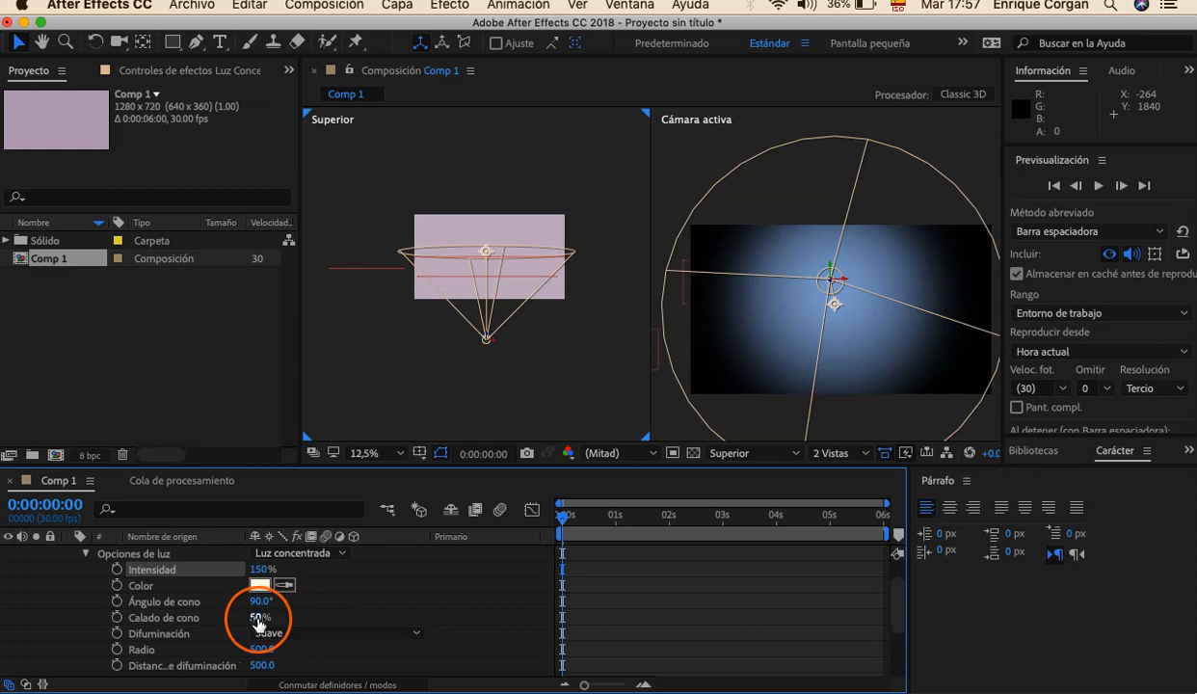
# Step: Set the spotlight's Calado de cono to 0% and move the light slightly closer to the solid along Z
pyautogui.moveTo(260, 617); pyautogui.dragTo(302, 621)
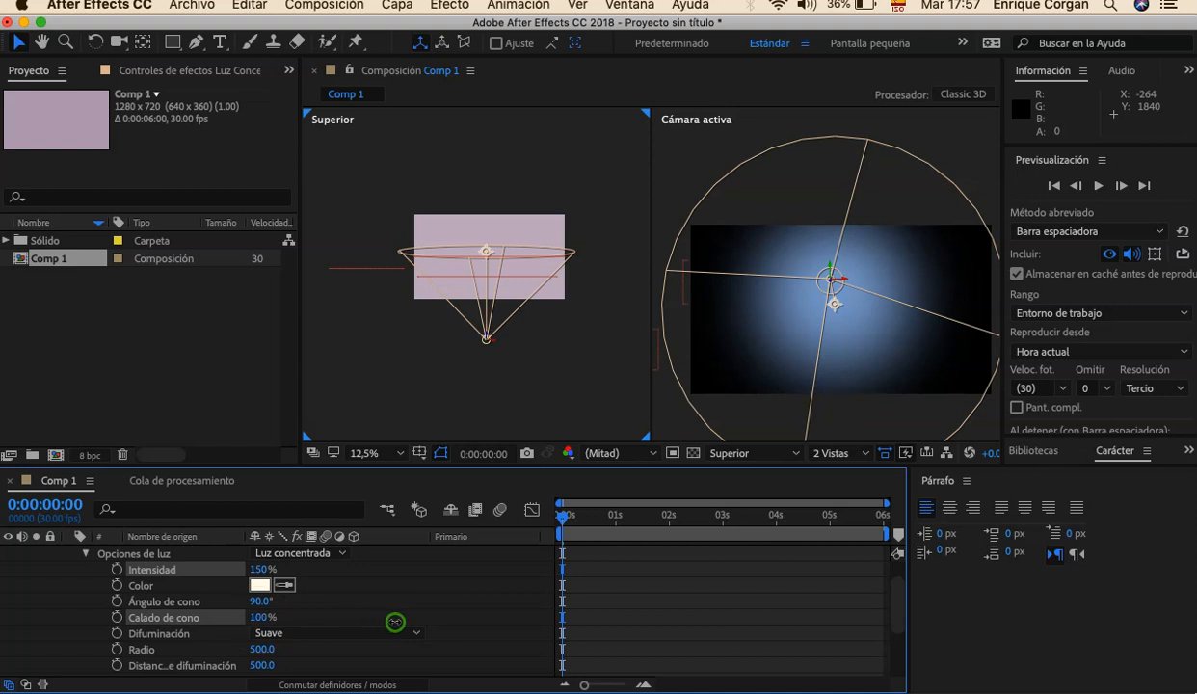
pyautogui.moveTo(392, 621); pyautogui.dragTo(306, 620)
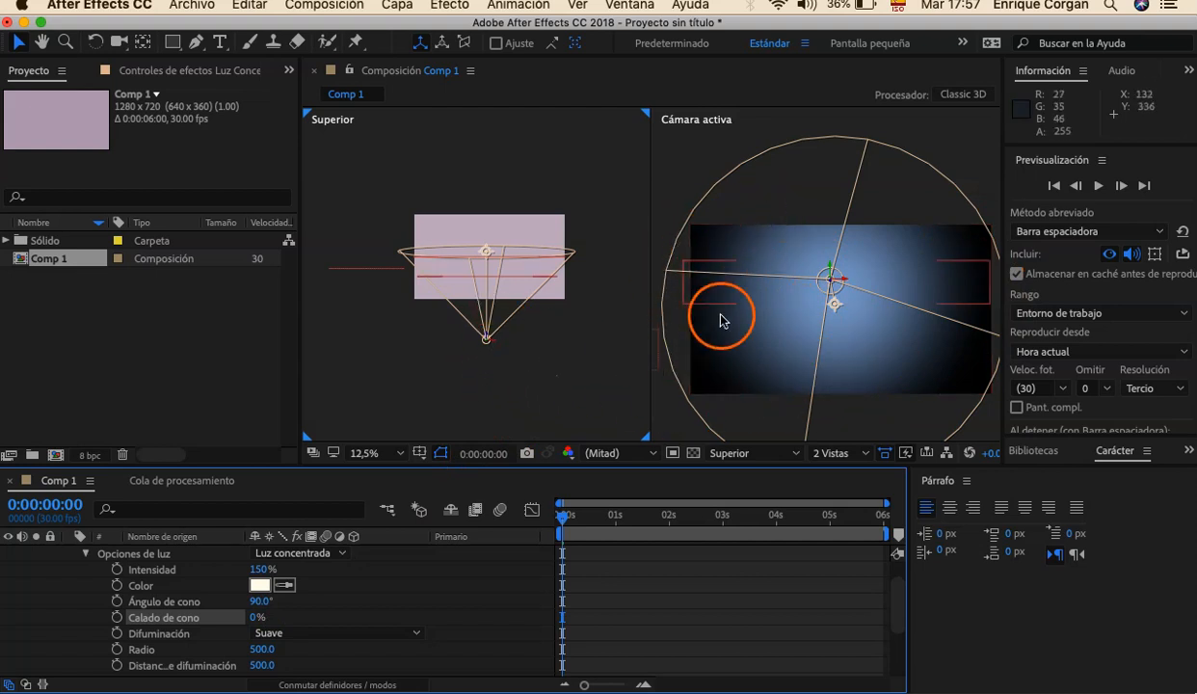
pyautogui.moveTo(487, 335)
pyautogui.mouseDown()
pyautogui.moveTo(489, 322)
pyautogui.moveTo(488, 333)
pyautogui.mouseUp()
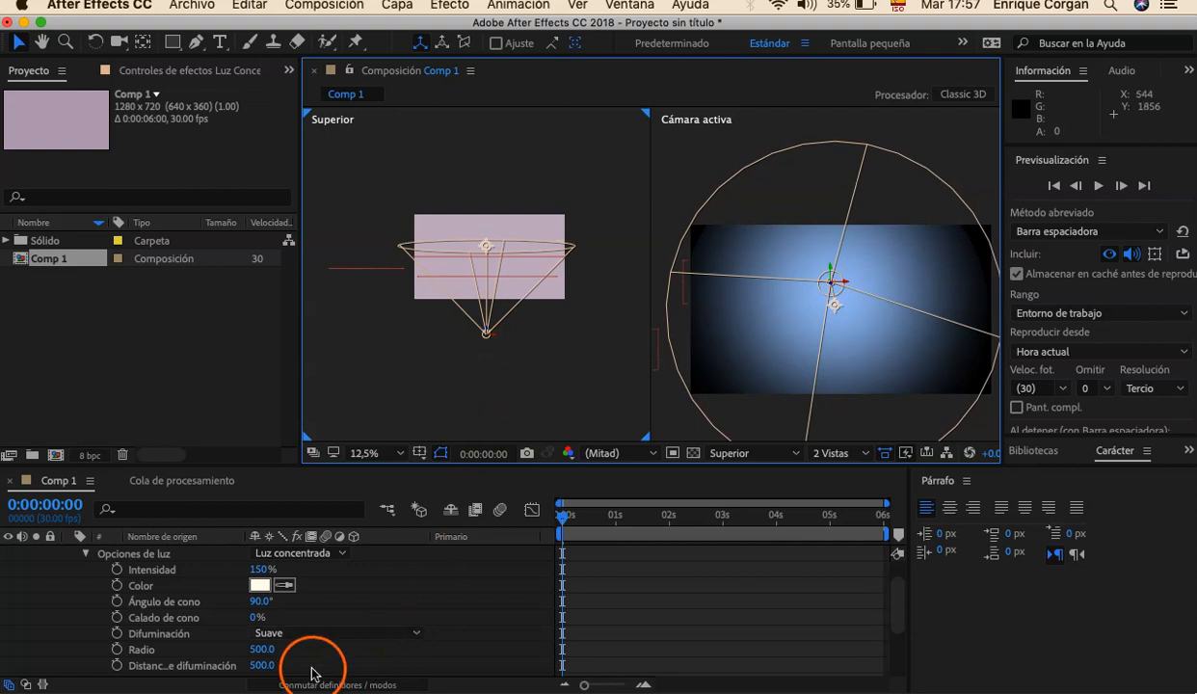
# Step: Set the spotlight's Oscuridad de la sombra to 227% and move the light slightly away from the solid along Z
pyautogui.scroll(-3, 171, 609)
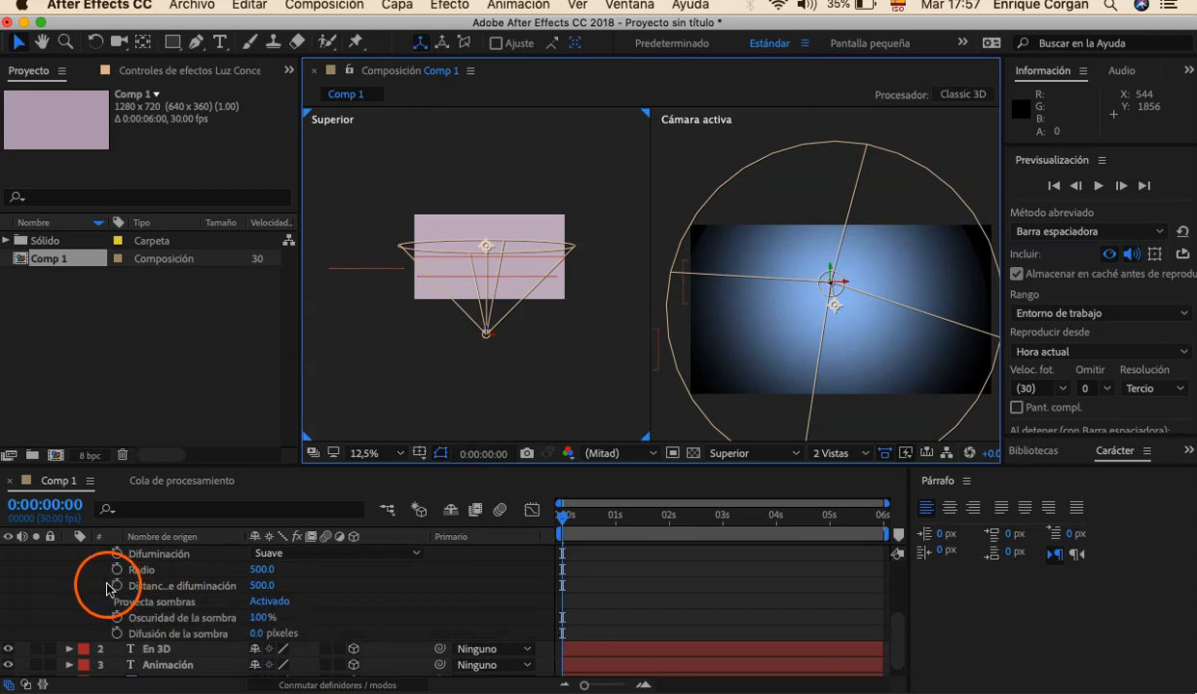
pyautogui.click(165, 623)
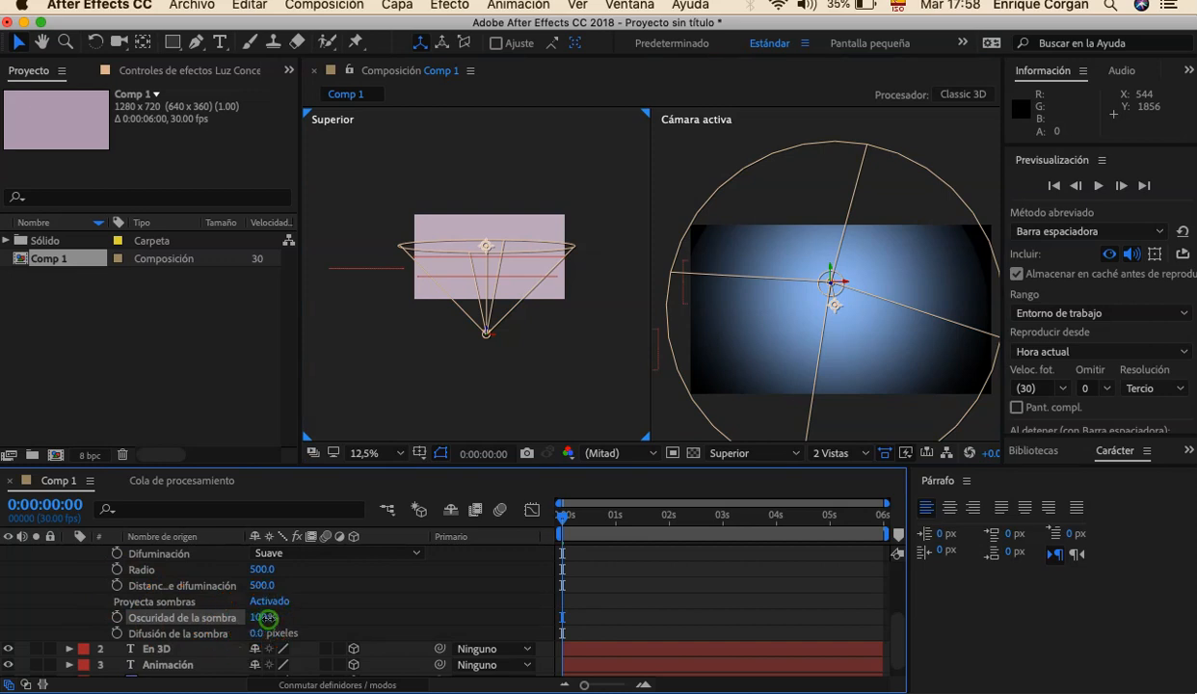
pyautogui.moveTo(298, 629); pyautogui.dragTo(138, 617)
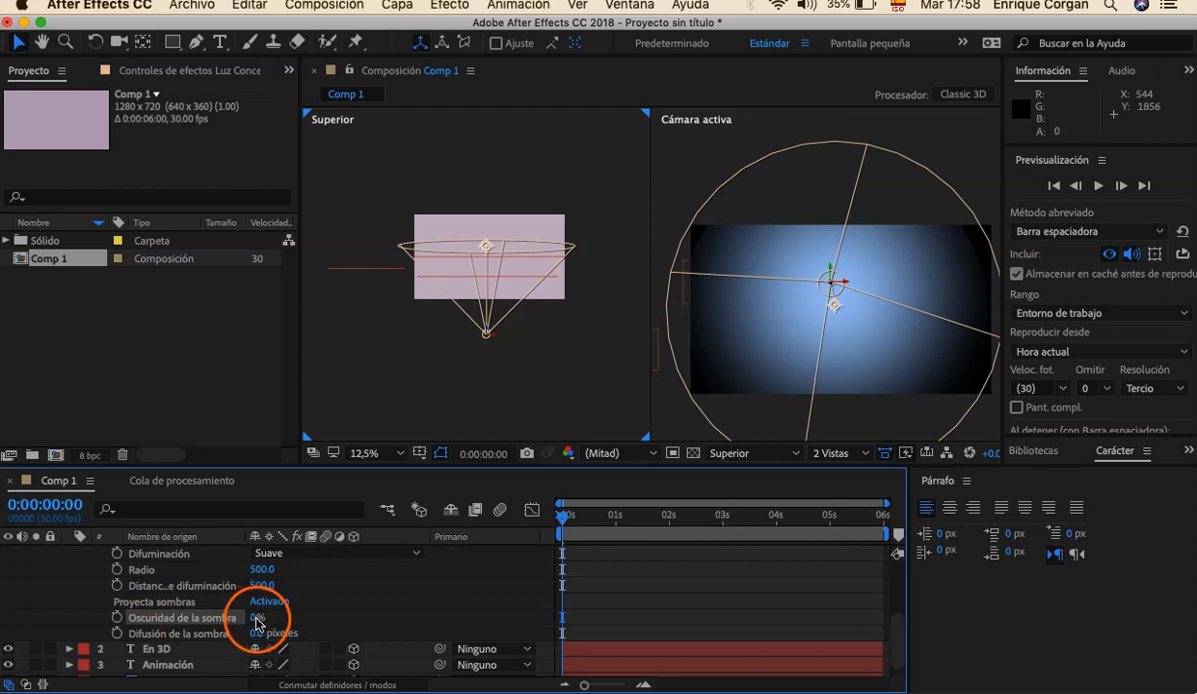
pyautogui.moveTo(256, 621); pyautogui.dragTo(352, 631)
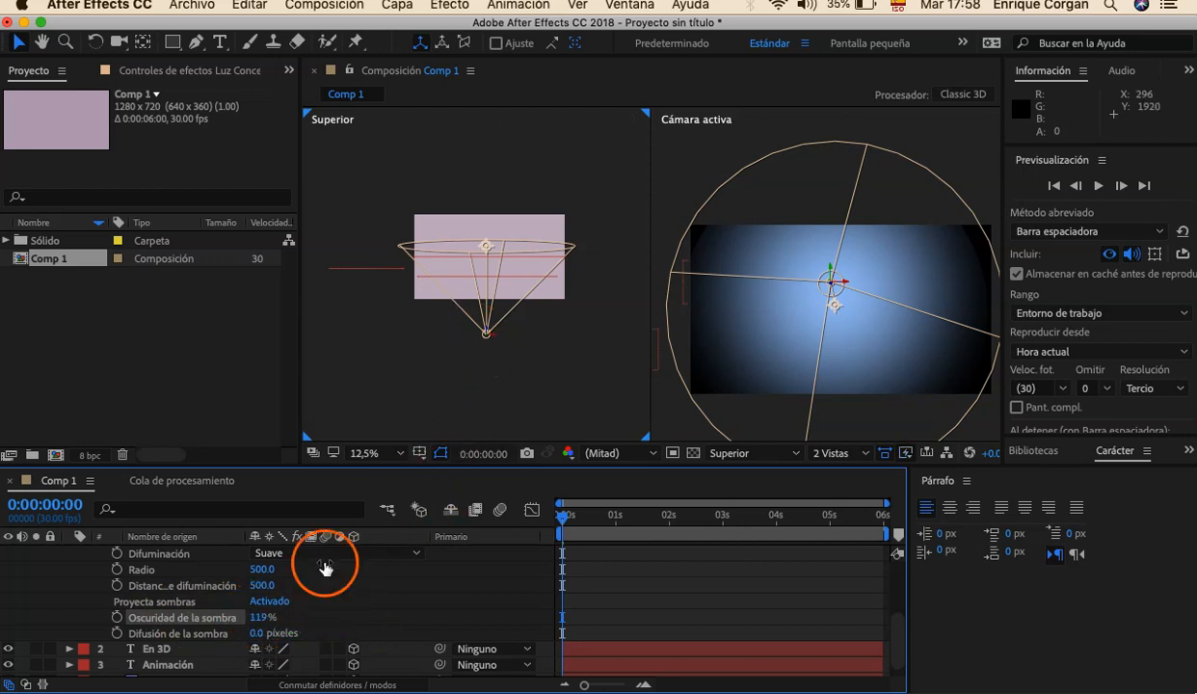
pyautogui.click(260, 623)
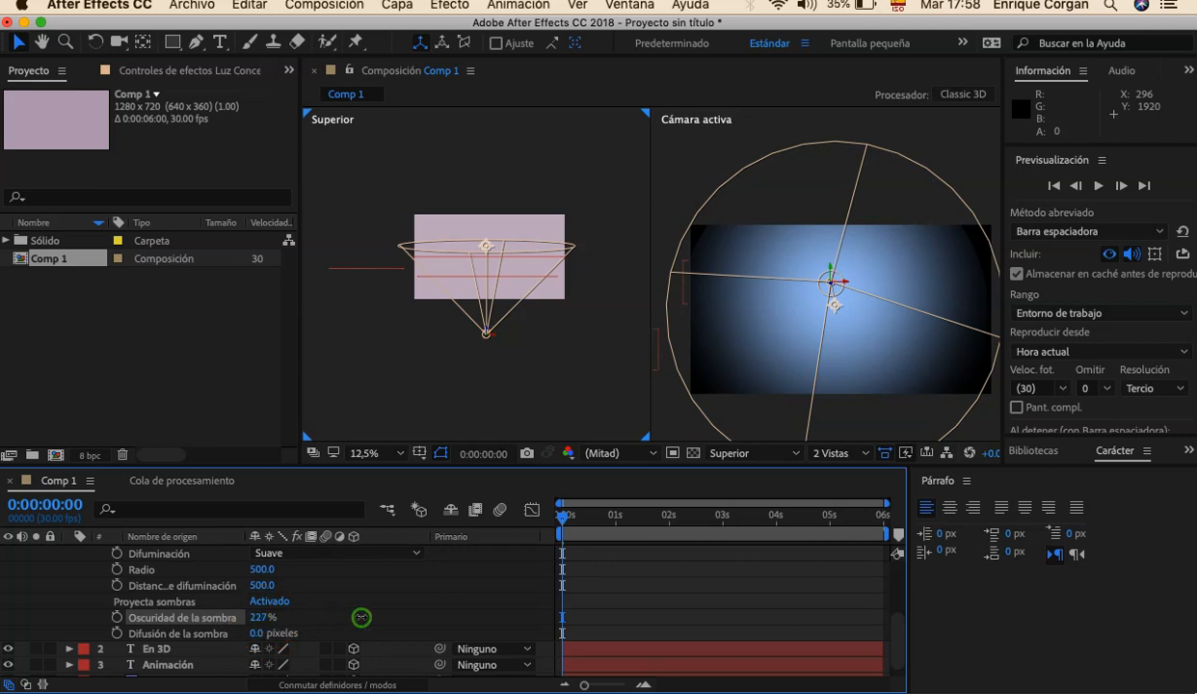
pyautogui.moveTo(486, 328); pyautogui.dragTo(489, 332)
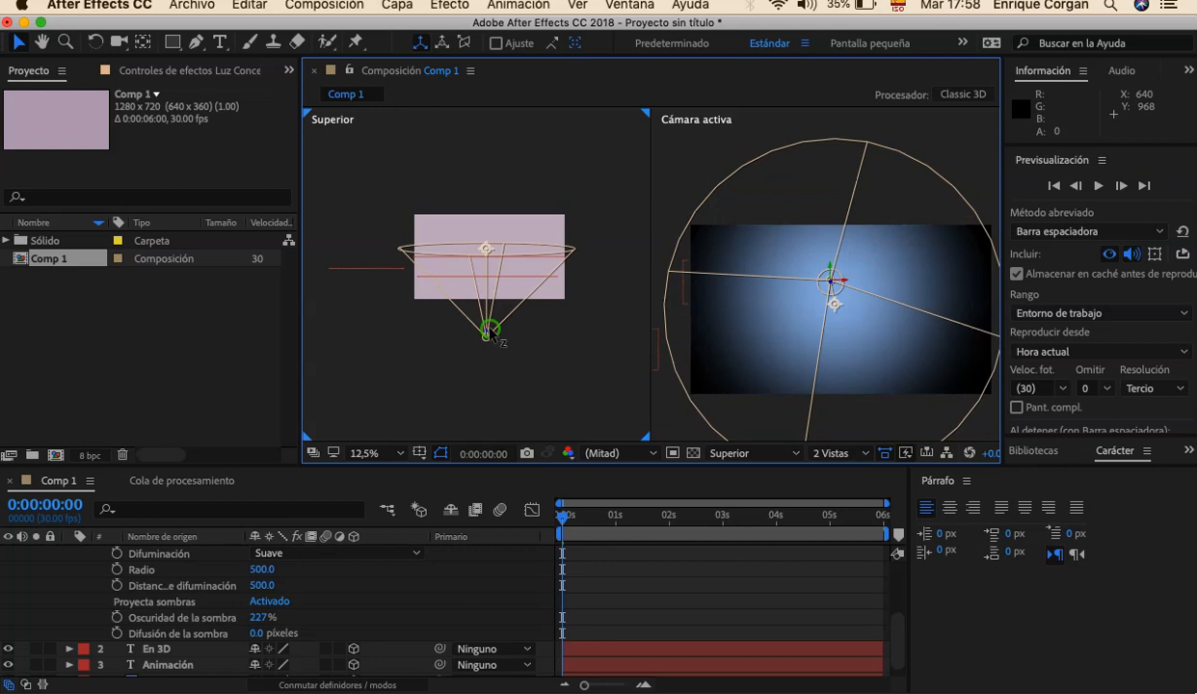
# Step: Set the spotlight's Oscuridad de la sombra to 100% and its Difusión de la sombra to 0 píxeles
pyautogui.click(260, 618)
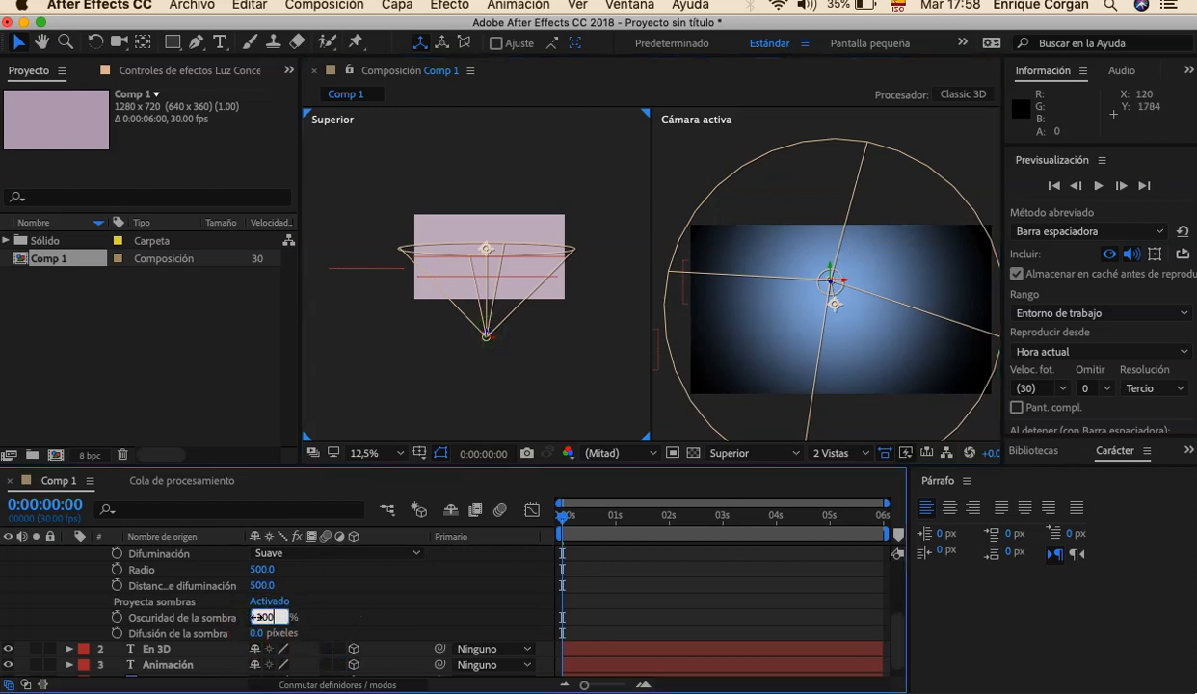
pyautogui.press('Return')
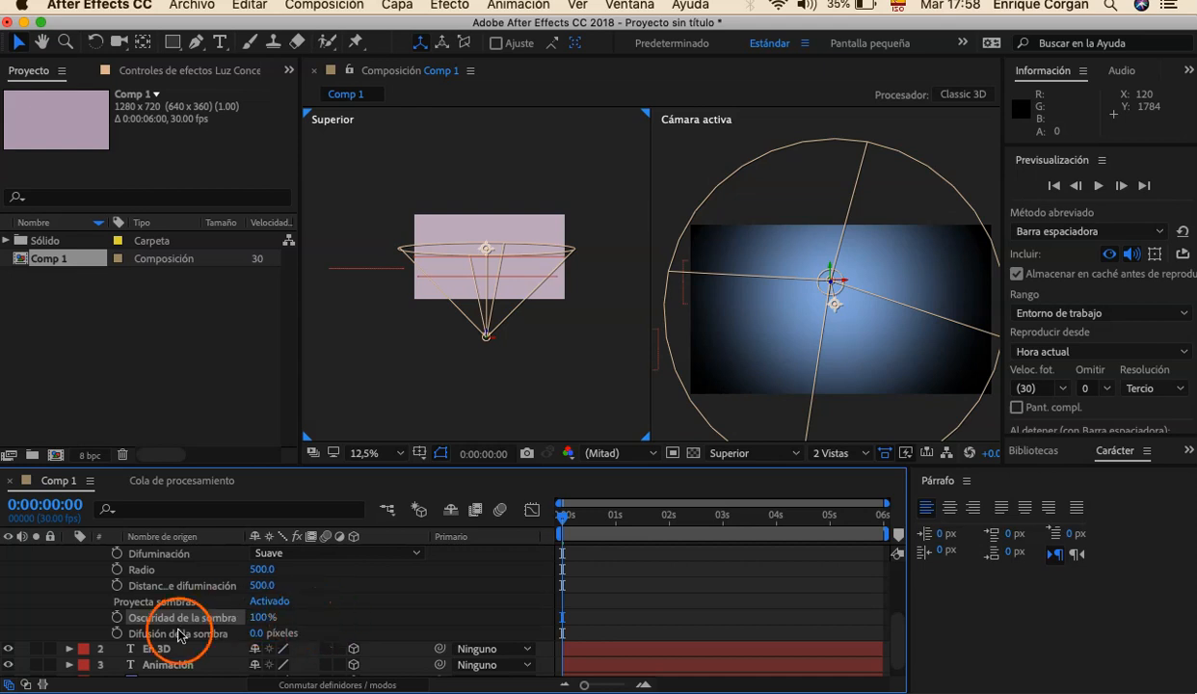
pyautogui.click(255, 633)
pyautogui.moveTo(304, 641); pyautogui.dragTo(318, 643)
pyautogui.click(255, 638)
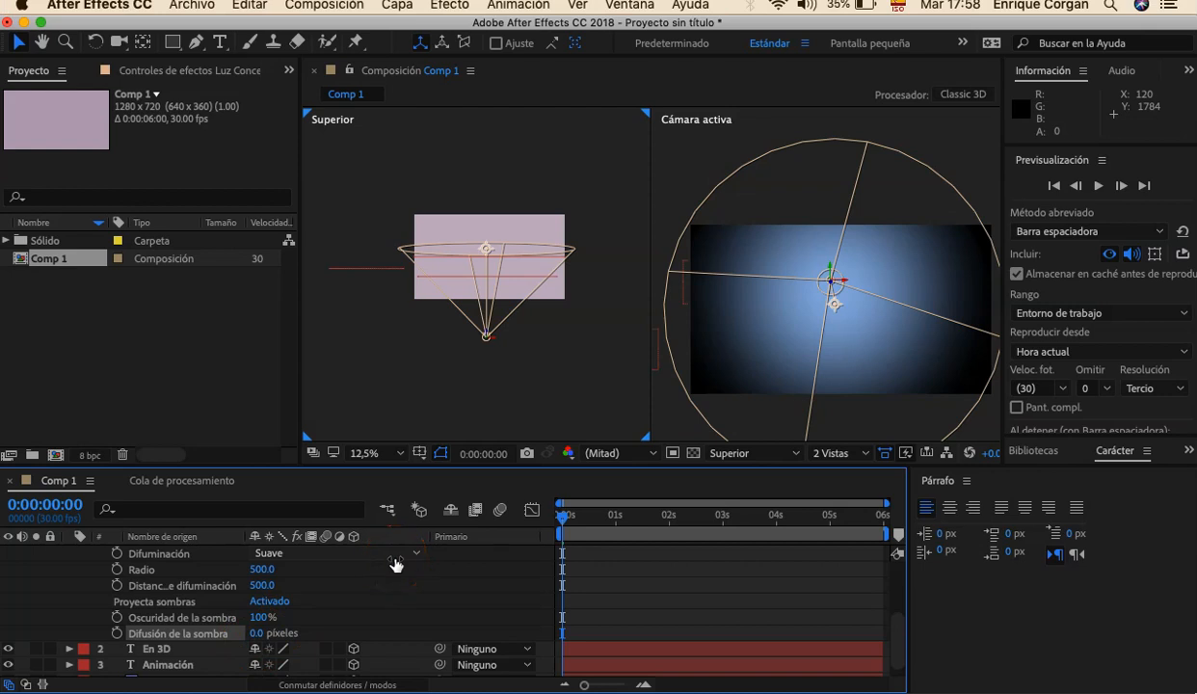
pyautogui.write('0')
pyautogui.press('Return')
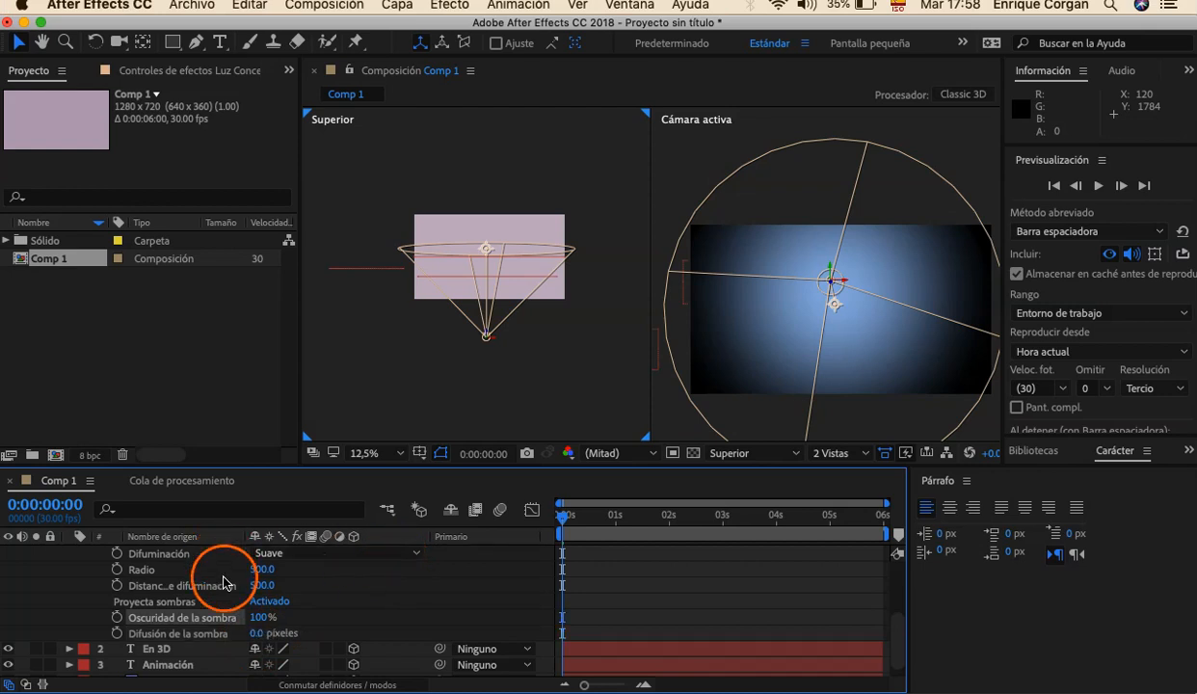
# Step: Collapse the Luz Concentrada layer's properties and switch the composition to a single Cámara activa view
pyautogui.scroll(6, 228, 575)
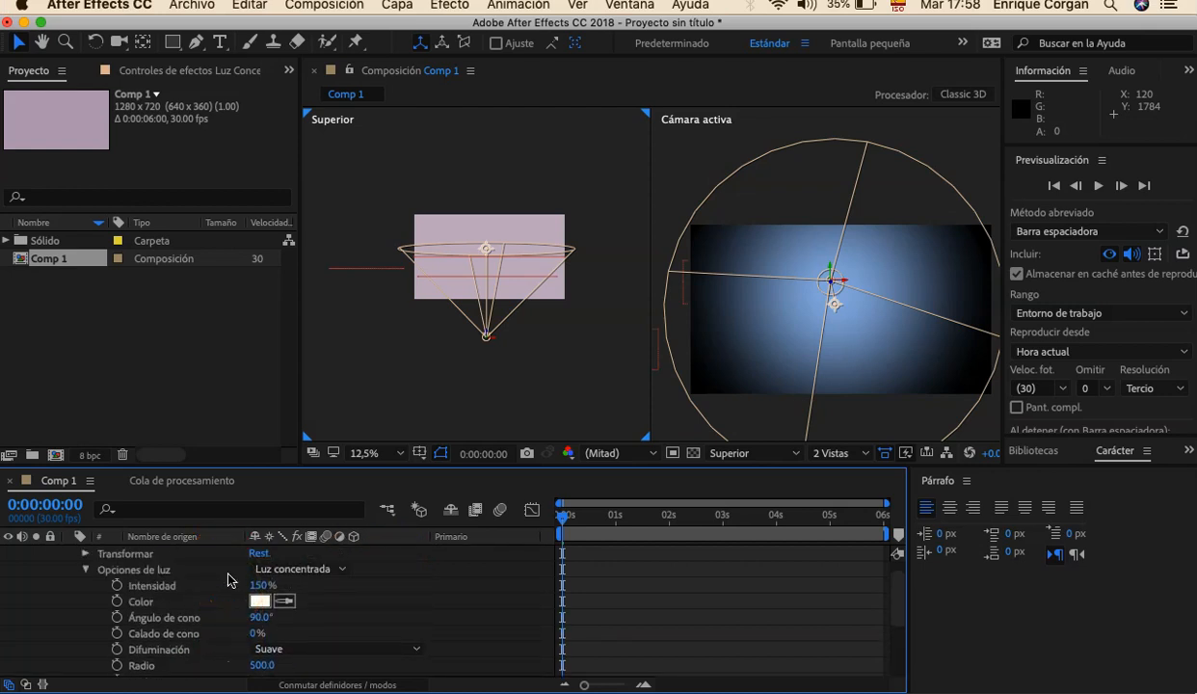
pyautogui.click(86, 570)
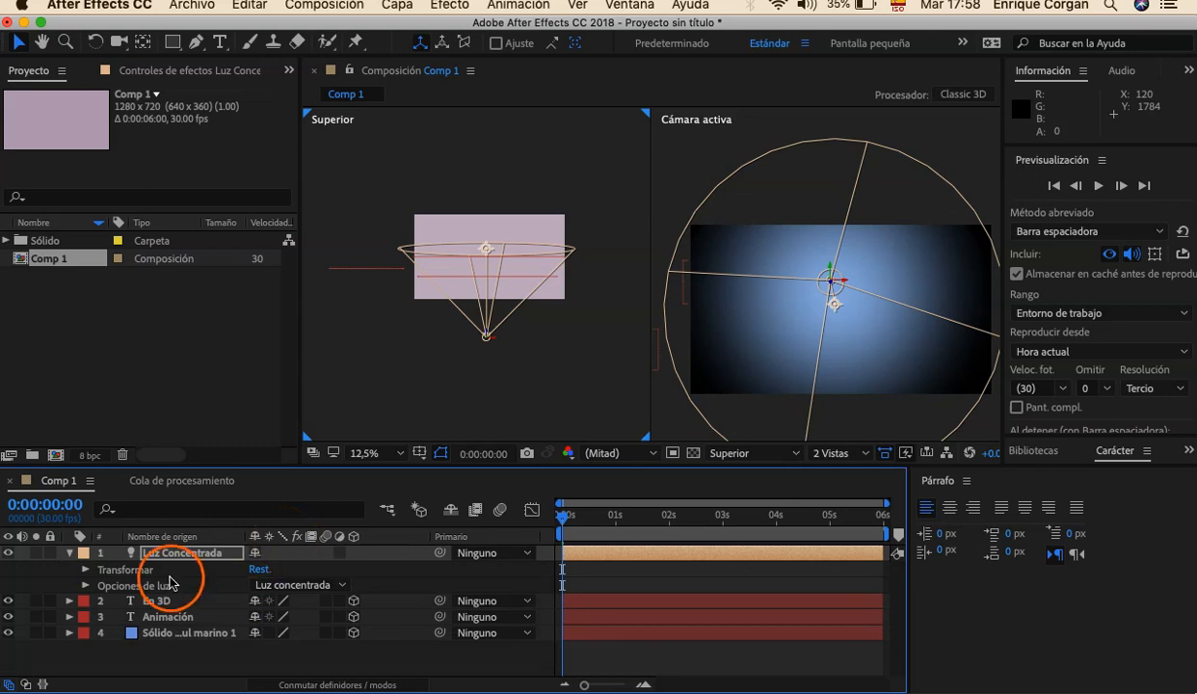
pyautogui.click(69, 552)
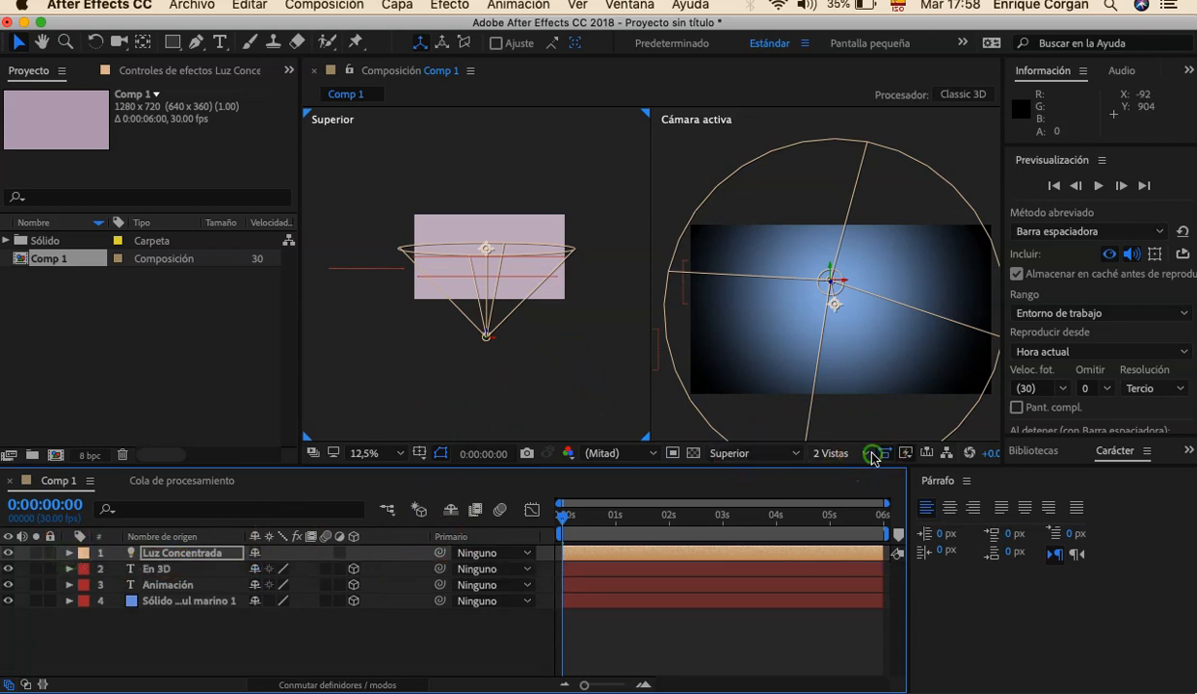
pyautogui.click(864, 451)
pyautogui.click(860, 471)
pyautogui.click(598, 450)
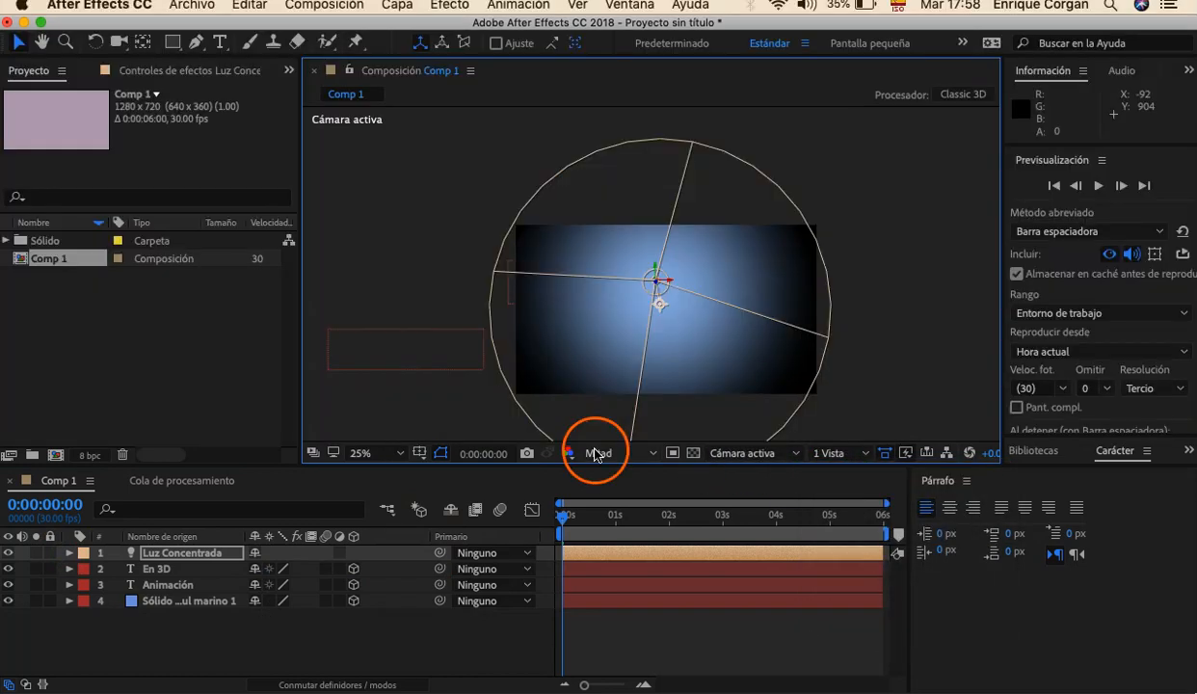
# Step: Preview the text animation from the start to check the spotlight and its shadows, stopping at 0:00:00:29
pyautogui.press('space')
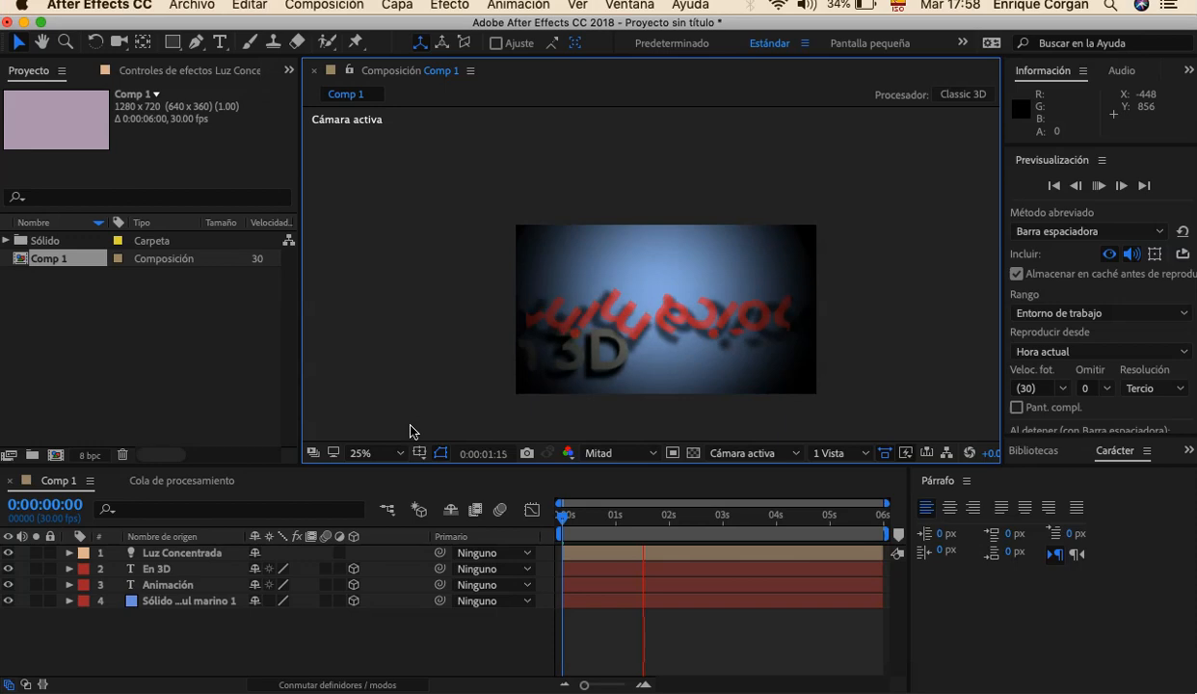
pyautogui.press('space')
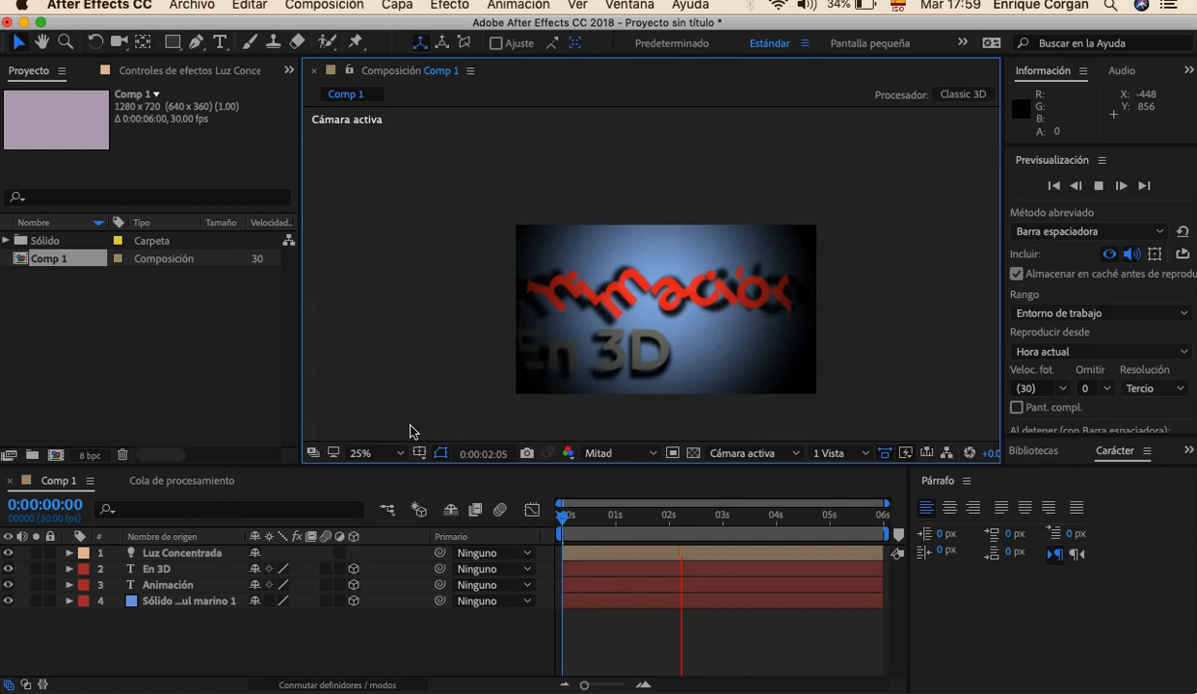
pyautogui.click(408, 425)
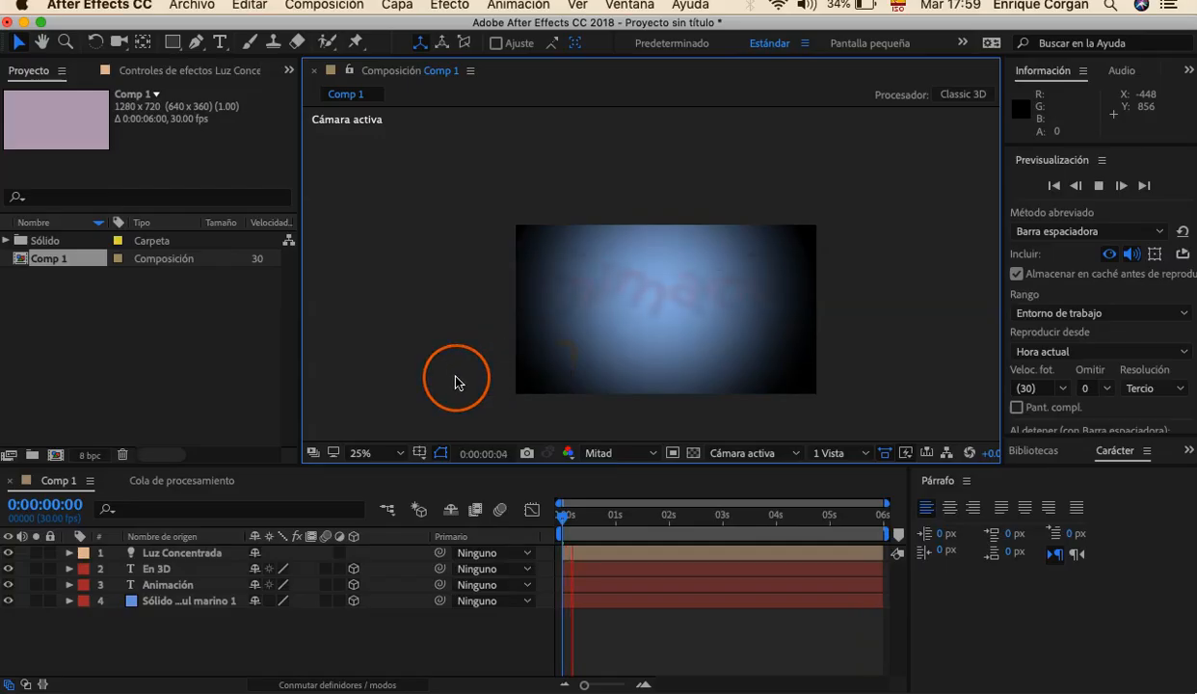
pyautogui.press('space')
pyautogui.click(469, 379)
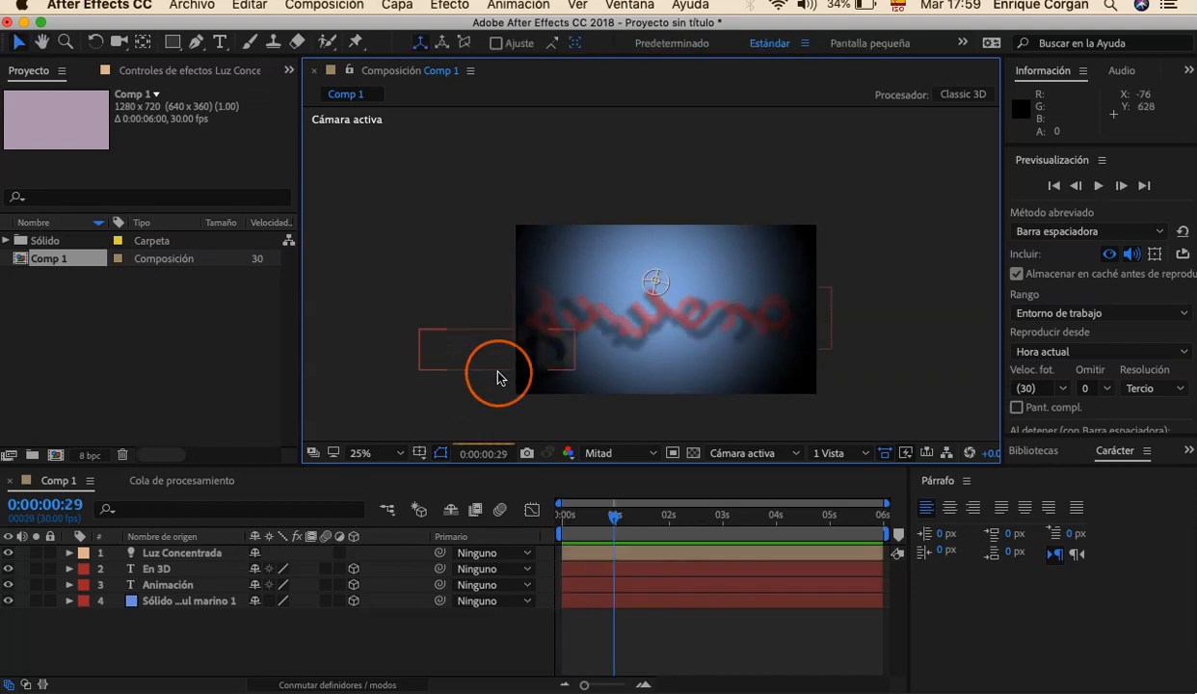
# Step: Go back one frame to 0:00:00:28, replay the animation from there, and scrub ahead in the timeline
pyautogui.click(500, 378)
pyautogui.press('pageup')
pyautogui.click(481, 411)
pyautogui.press('space')
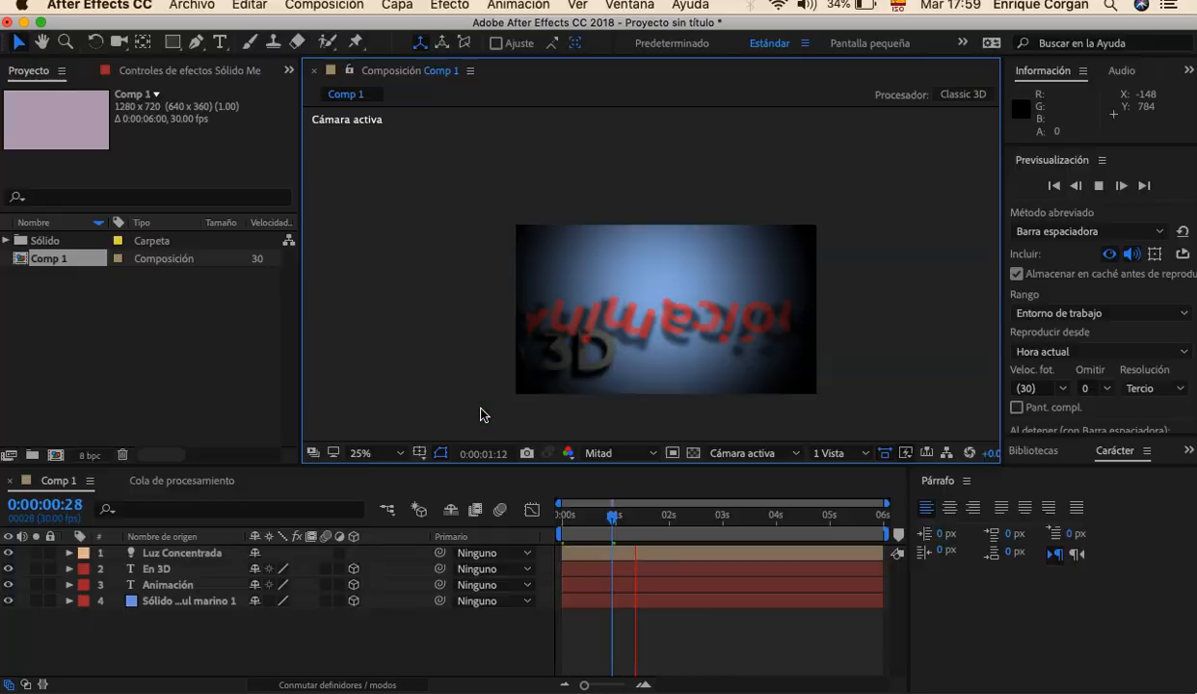
pyautogui.click(496, 396)
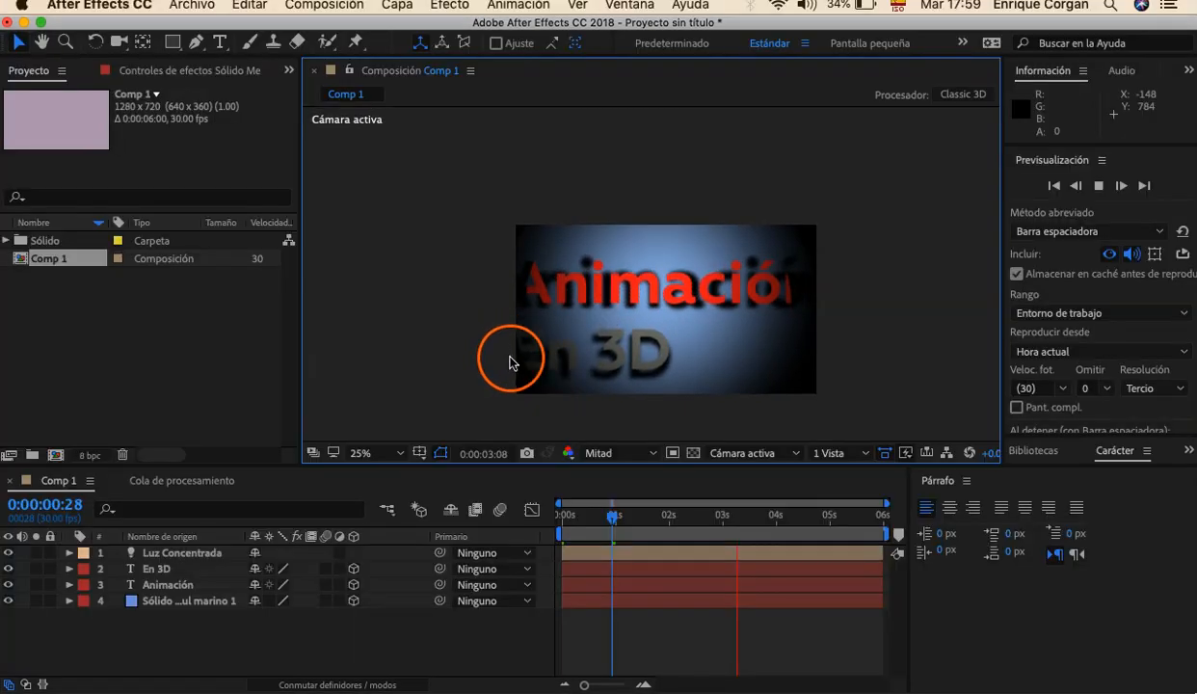
pyautogui.click(573, 393)
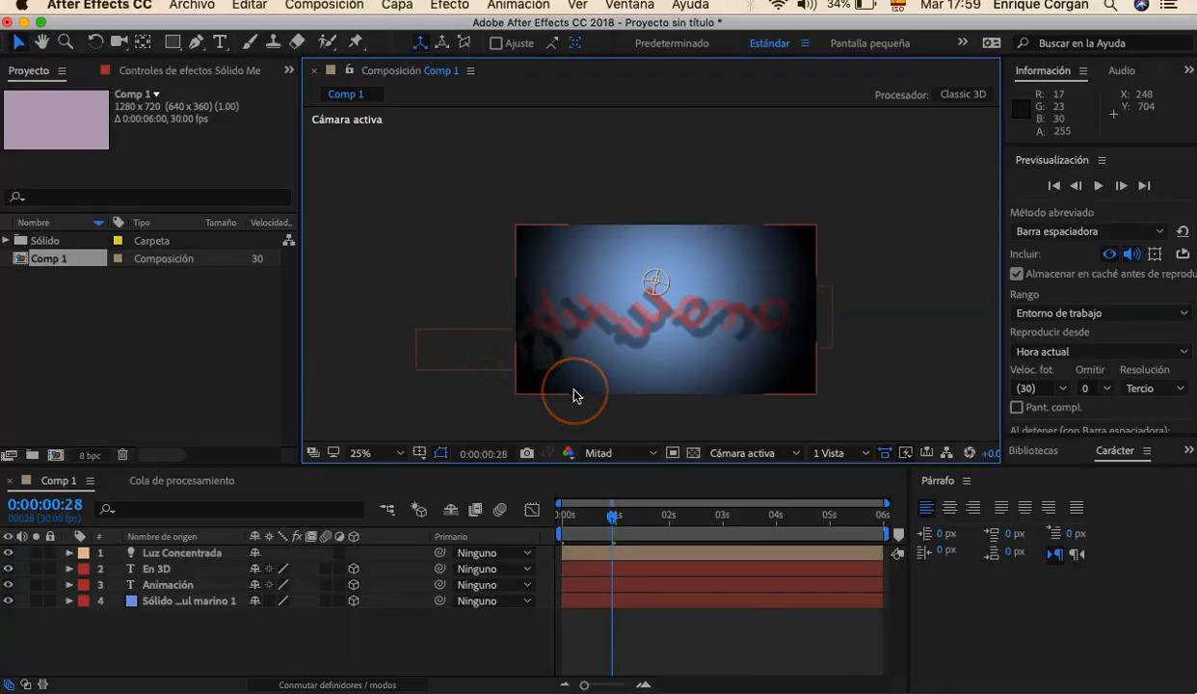
pyautogui.press('z')
pyautogui.click(528, 355)
pyautogui.moveTo(612, 518); pyautogui.dragTo(740, 526)
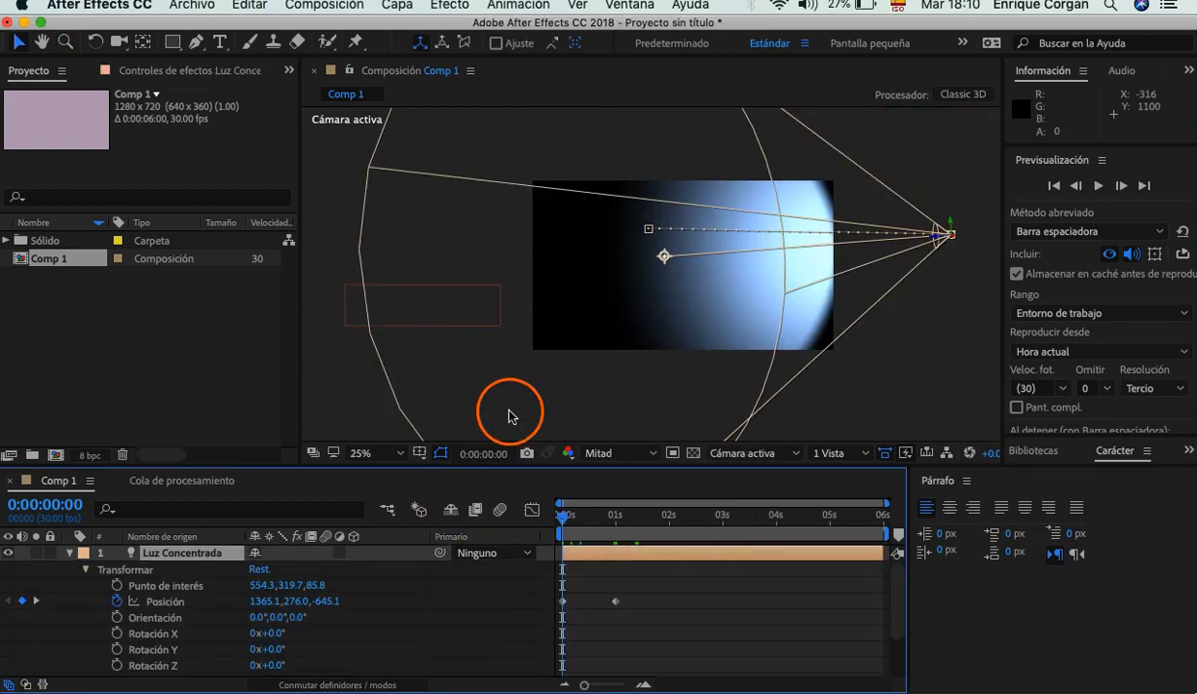
# Step: Preview the animation with the spotlight's Posición keyframes, with the light layer's properties collapsed, and stop at 0:00:02:12
pyautogui.press('space')
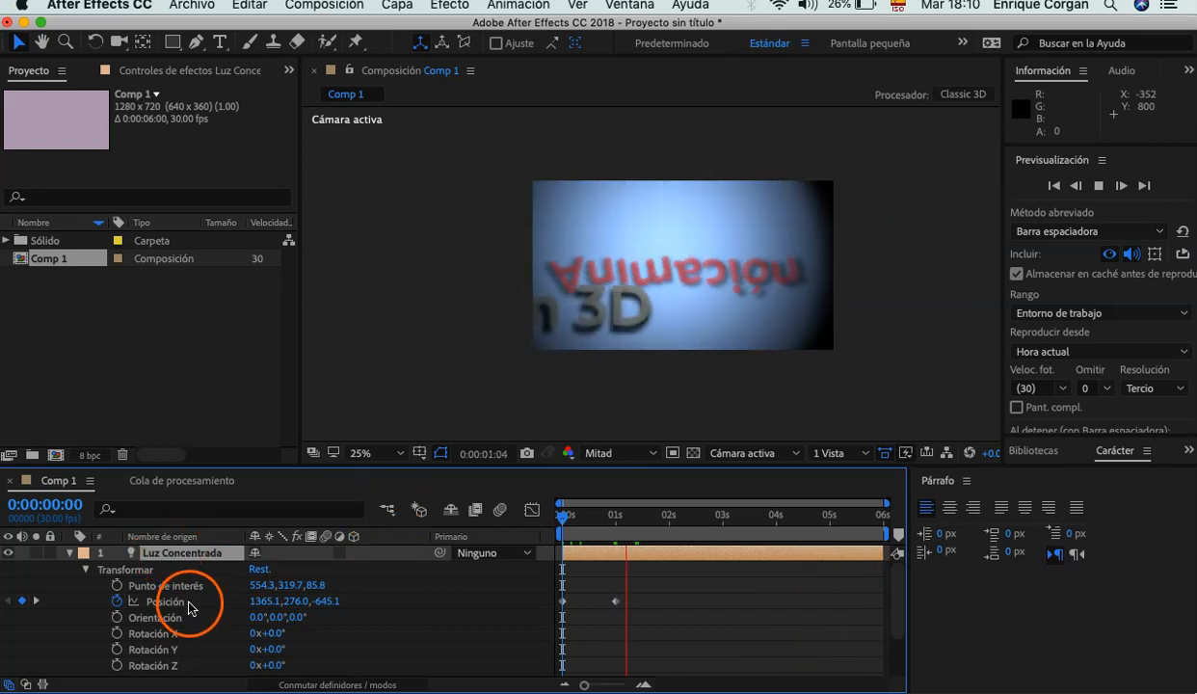
pyautogui.click(204, 605)
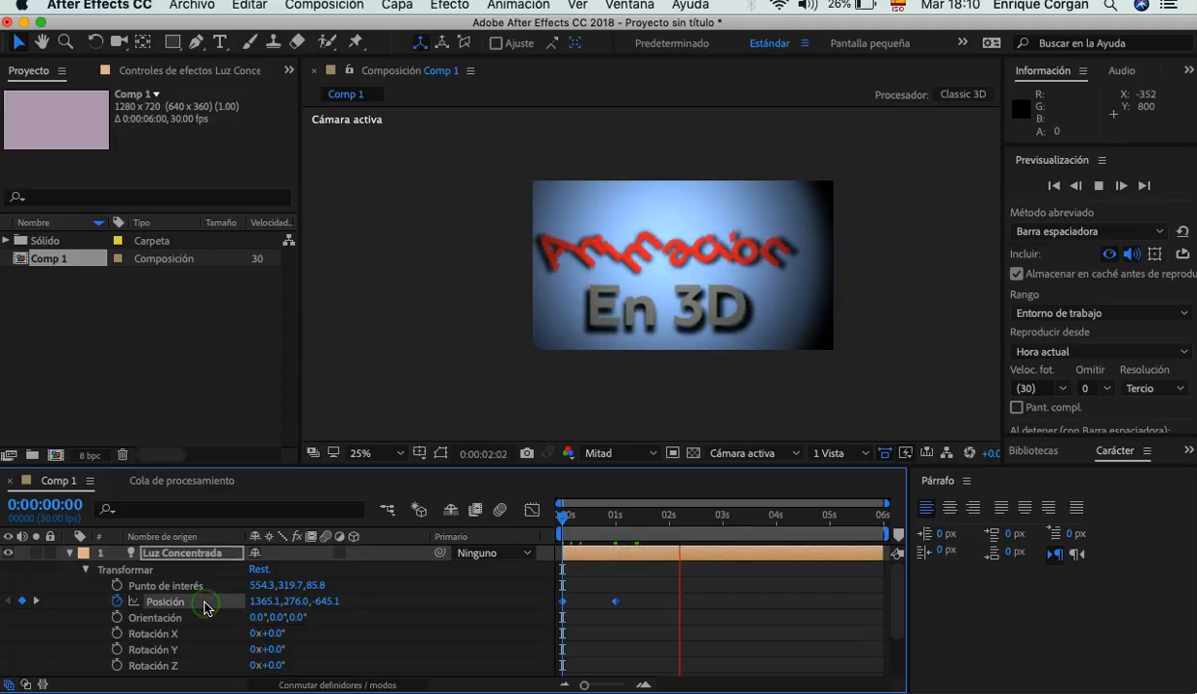
pyautogui.click(88, 572)
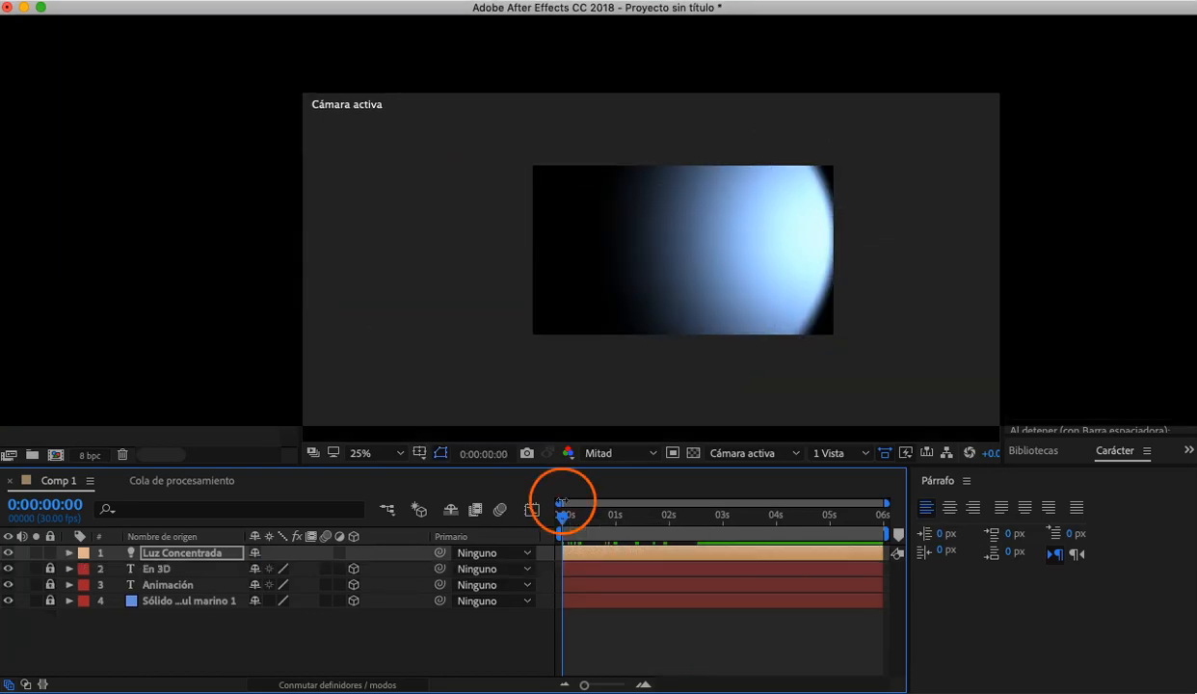
pyautogui.click(566, 513)
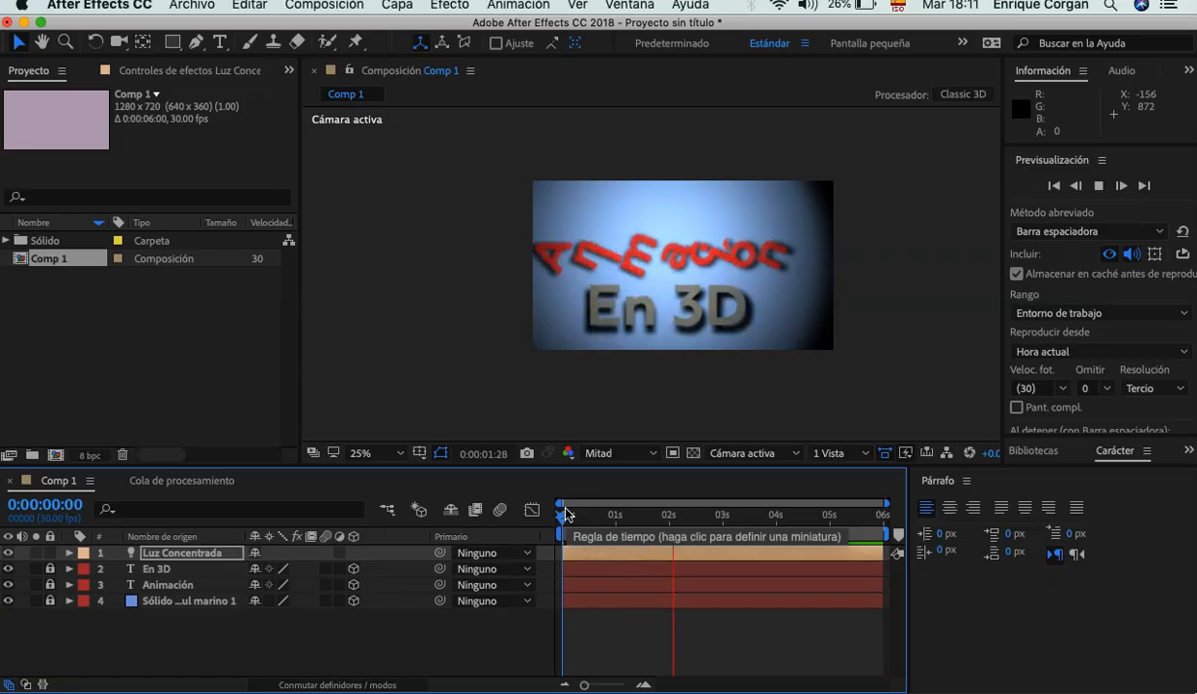
pyautogui.click(441, 655)
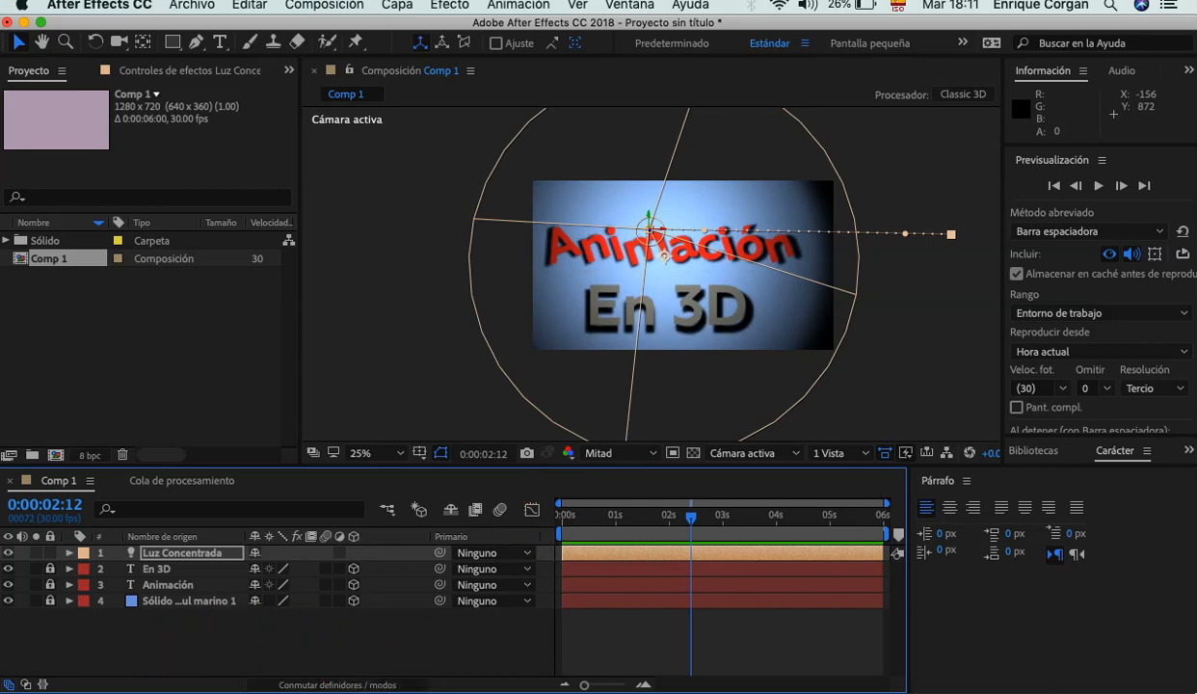